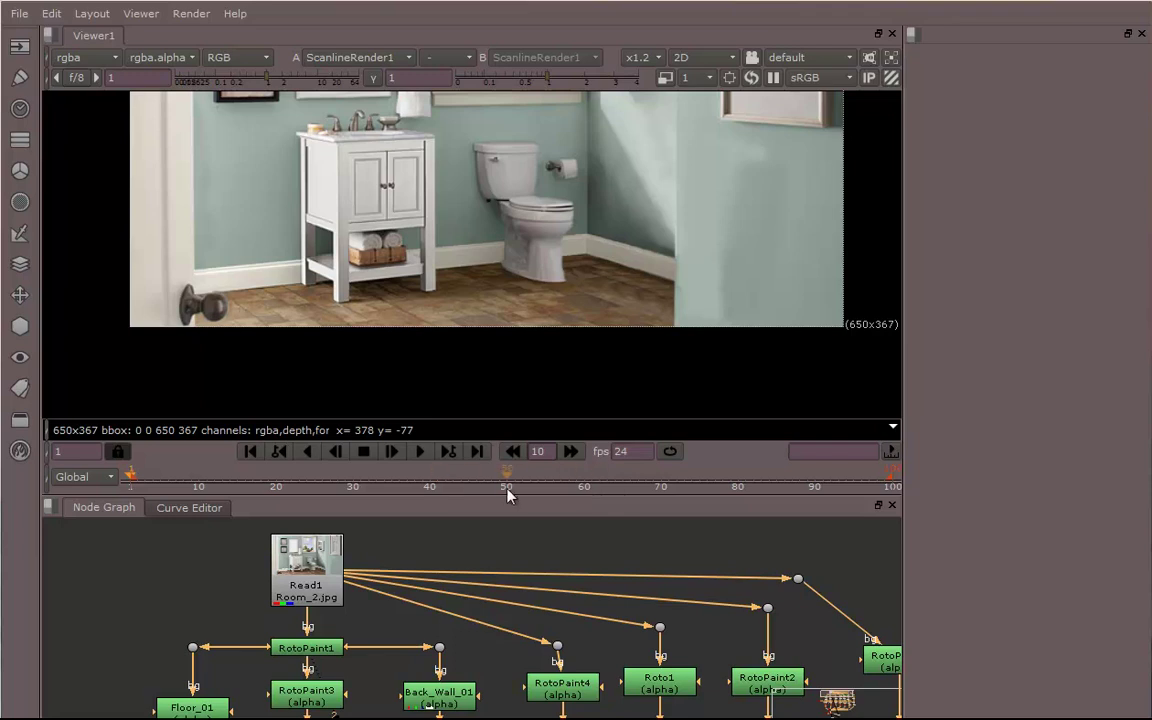
Examine the finished bathroom render in the viewer.
mouse_move(508, 497)
mouse_down()
mouse_move(507, 411)
mouse_move(500, 516)
mouse_up()
middle_drag(546, 331, 536, 408)
scroll(539, 402, down, 1)
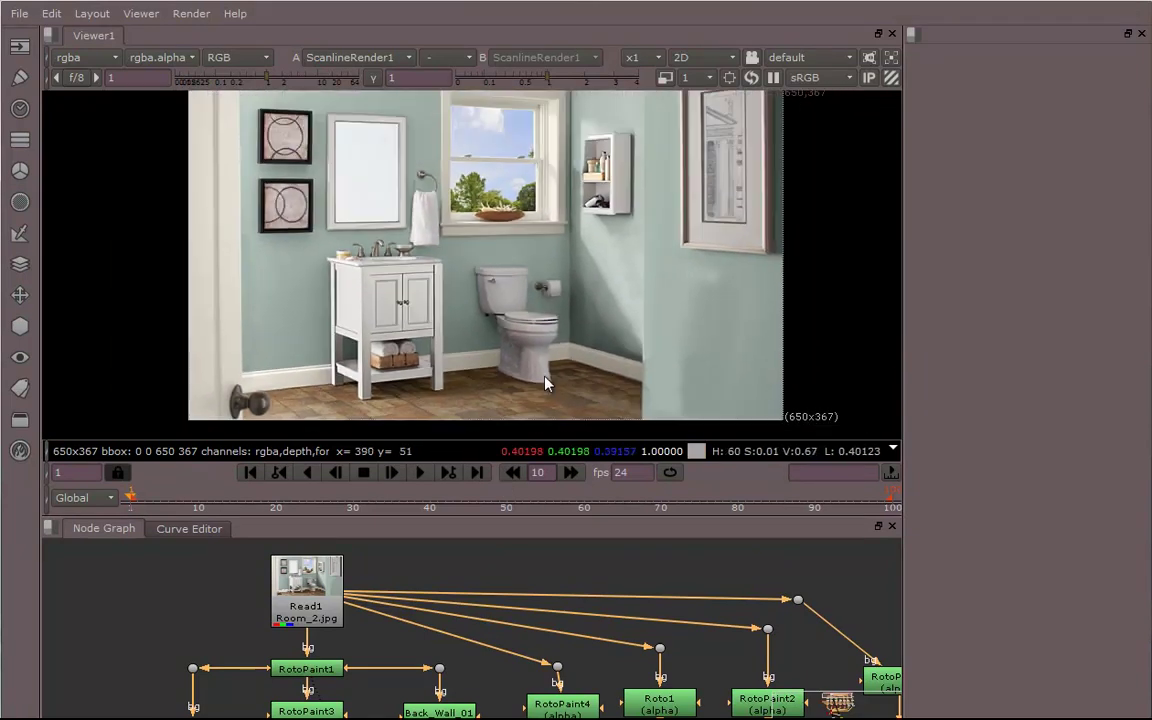
middle_drag(560, 338, 537, 347)
drag(568, 517, 559, 620)
middle_drag(569, 450, 551, 414)
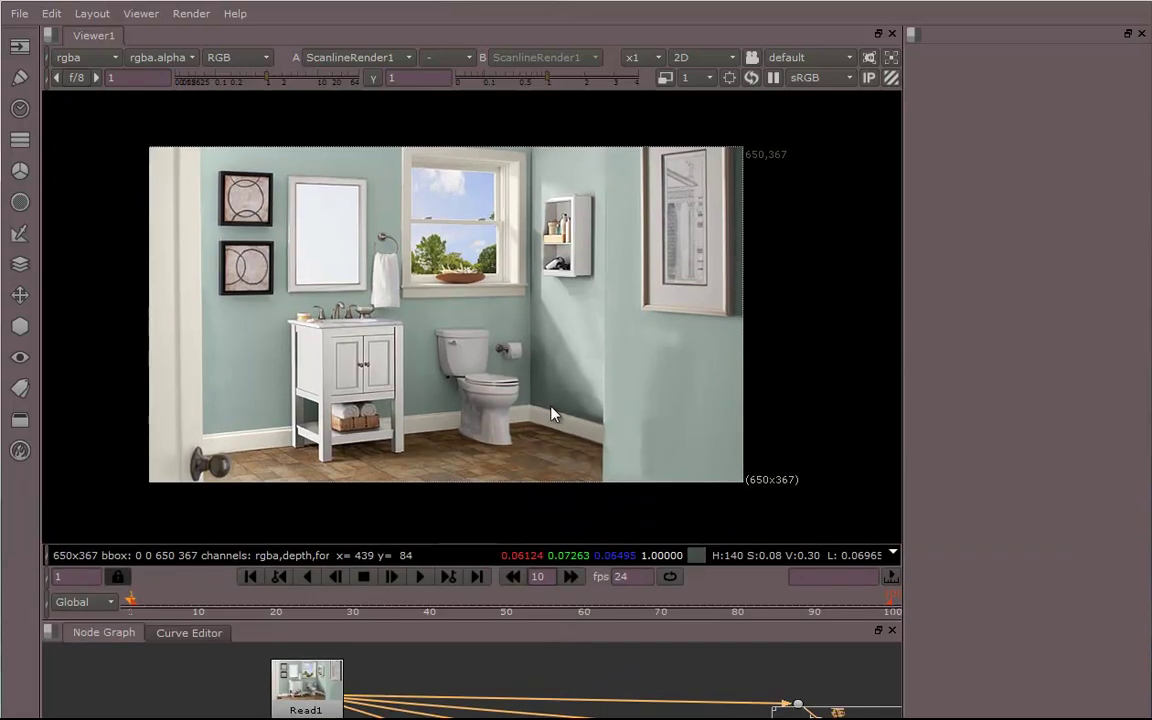
middle_drag(490, 389, 525, 391)
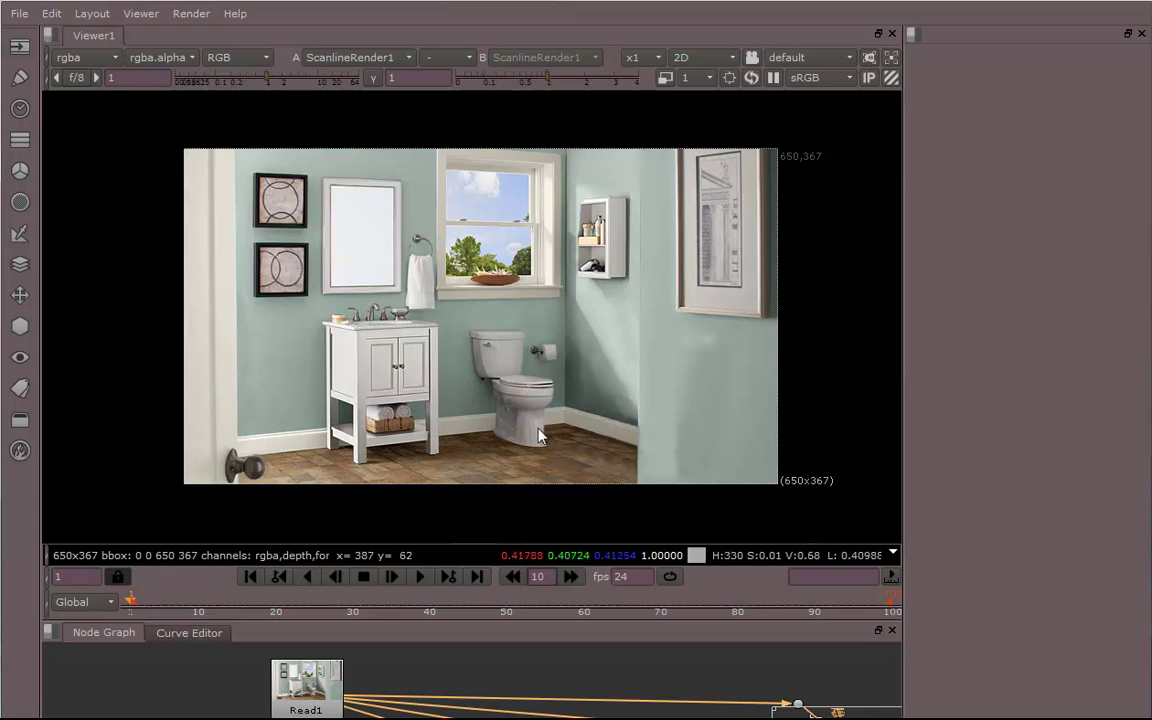
middle_drag(550, 455, 548, 450)
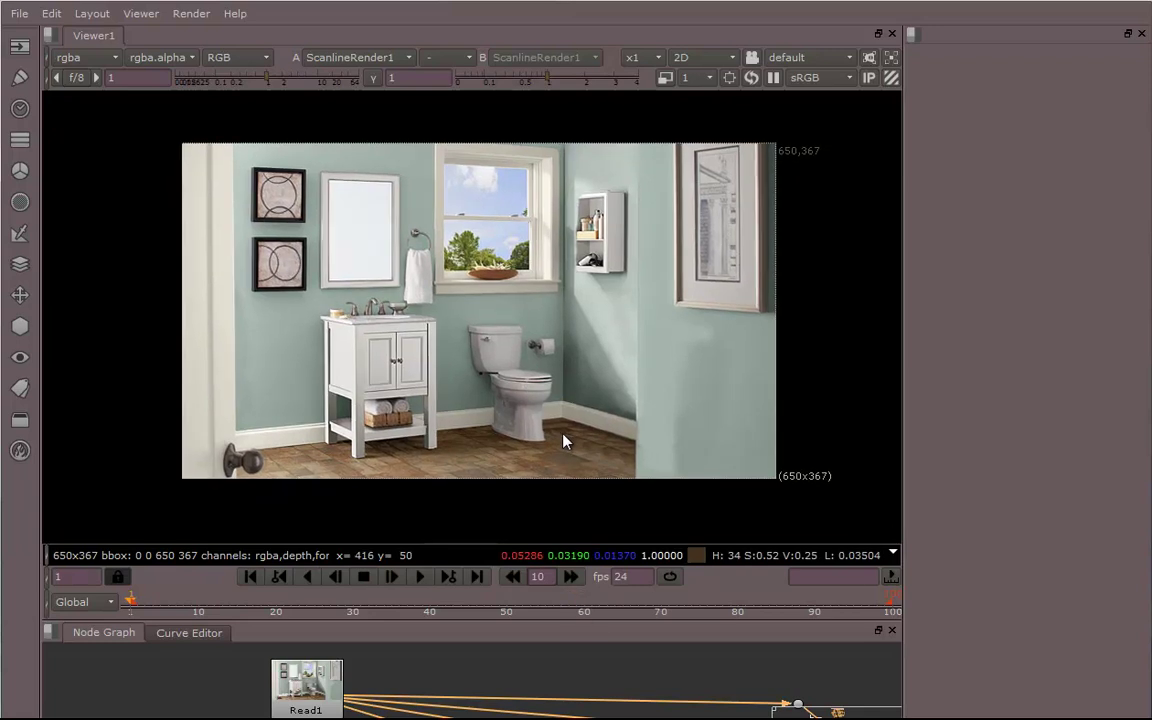
scroll(563, 441, up, 1)
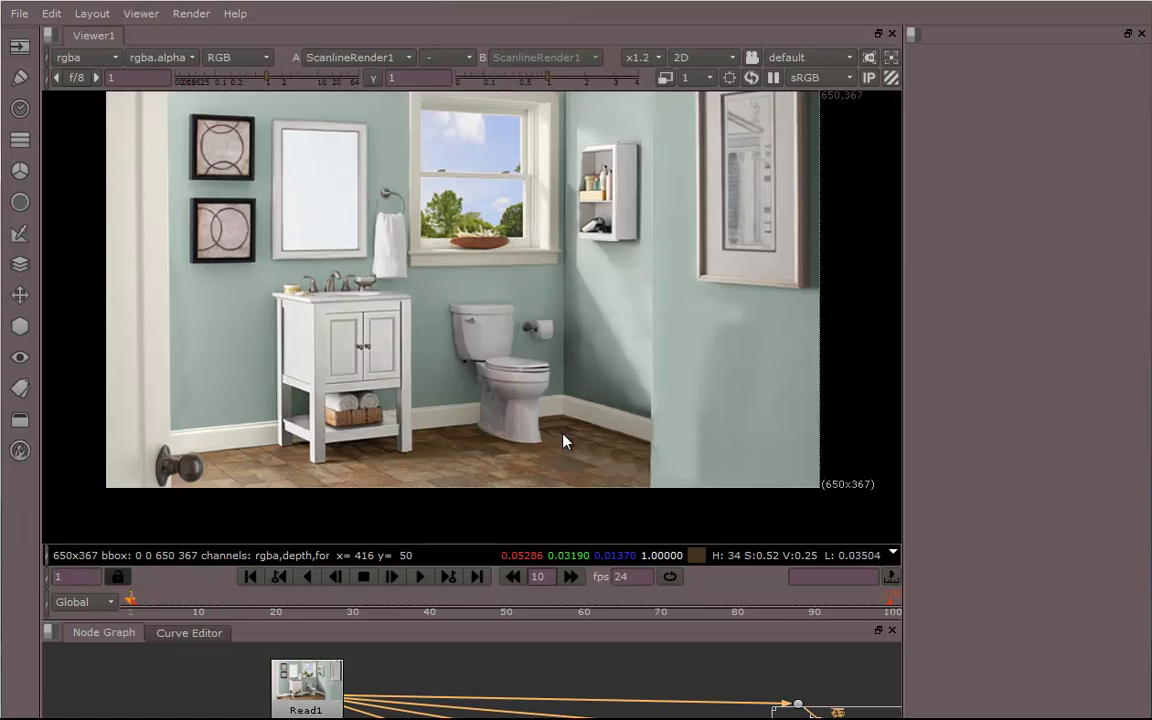
middle_drag(562, 416, 560, 441)
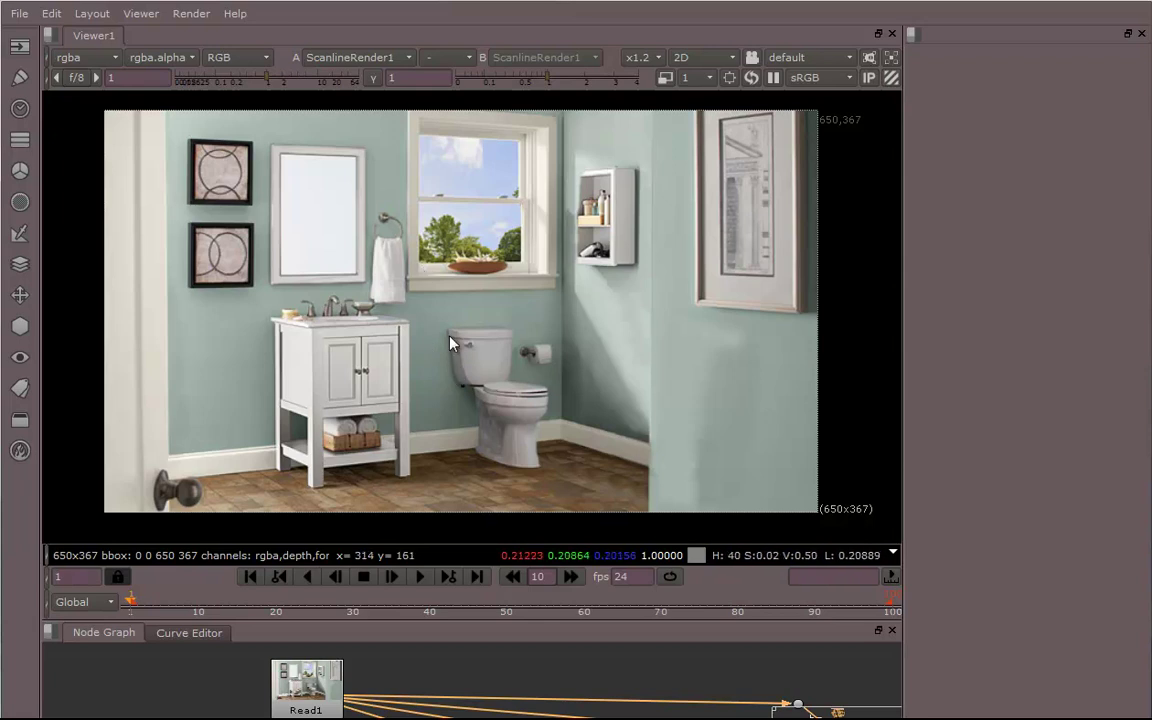
drag(583, 619, 583, 643)
middle_drag(590, 455, 597, 426)
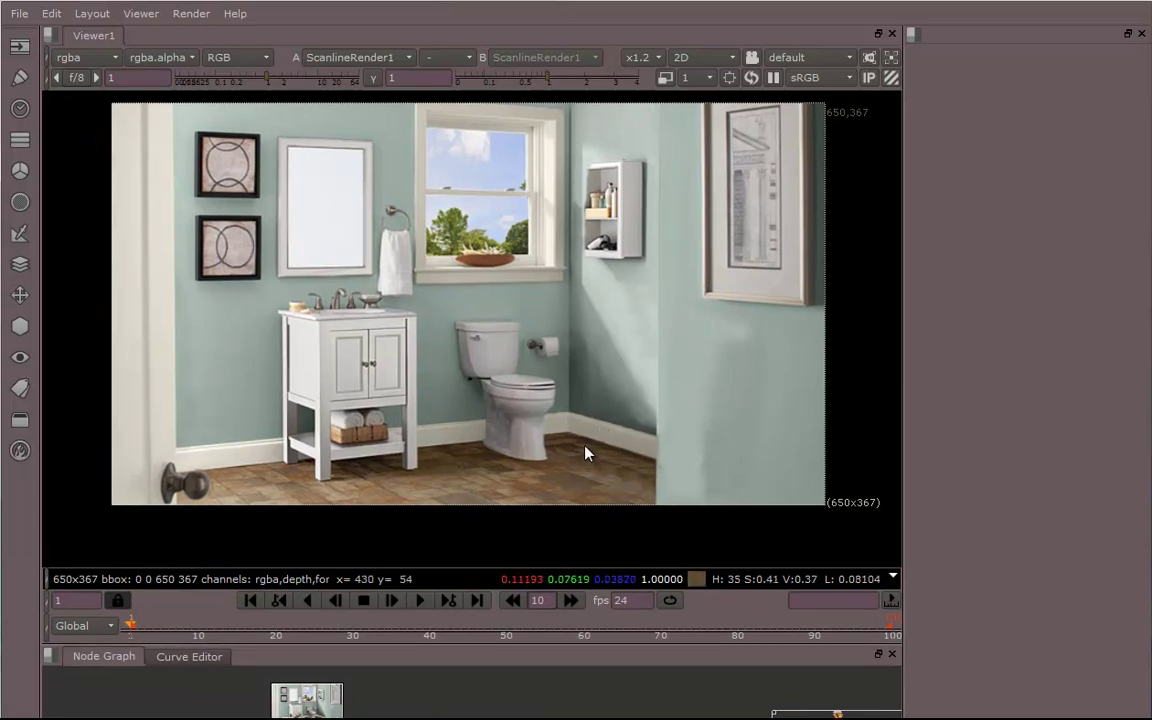
Examine the node graph with the roto and projection branches of the finished setup.
drag(518, 646, 545, 409)
middle_drag(495, 540, 574, 552)
scroll(538, 512, down, 3)
scroll(542, 502, up, 1)
scroll(541, 509, up, 3)
Play back the projected camera move and review the node tree behind it.
drag(519, 423, 543, 625)
click(416, 582)
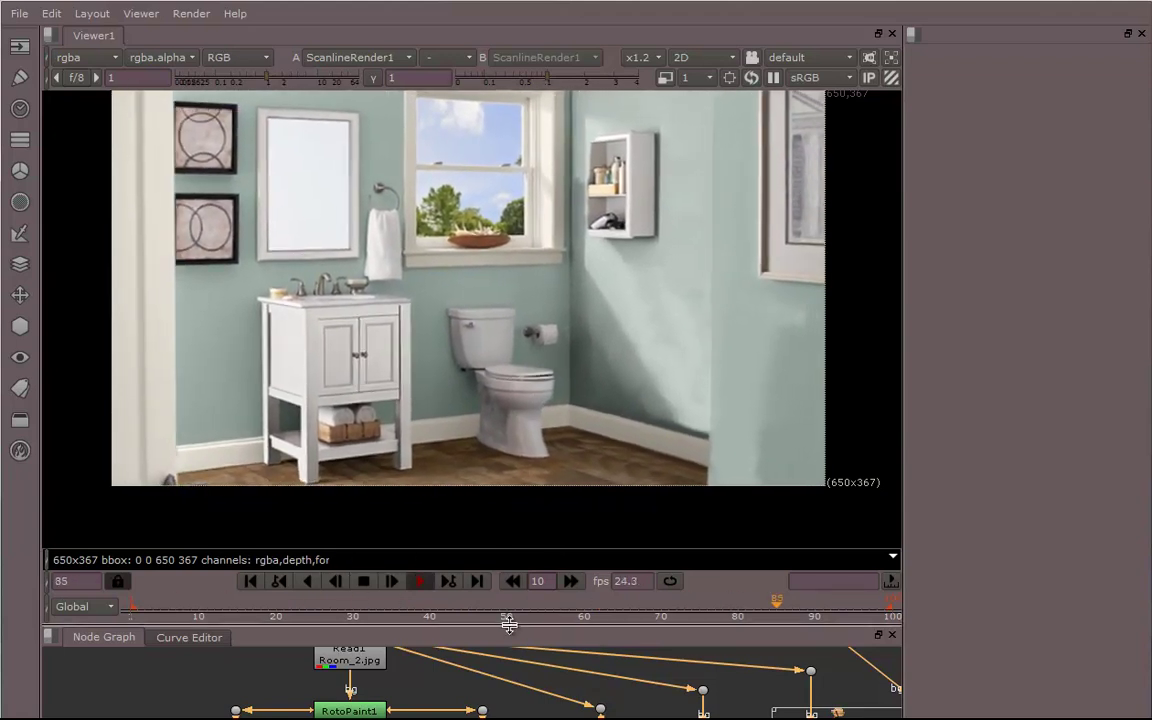
drag(509, 622, 494, 423)
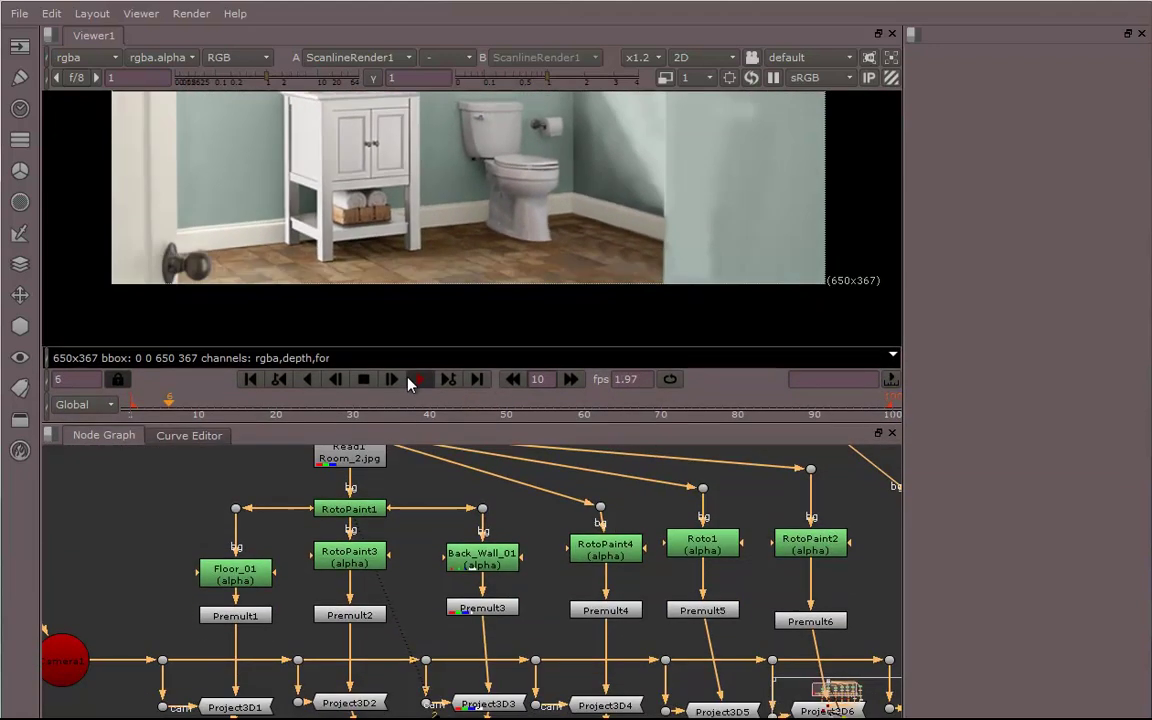
click(418, 381)
middle_drag(477, 571, 520, 612)
scroll(508, 602, up, 3)
middle_drag(448, 566, 586, 672)
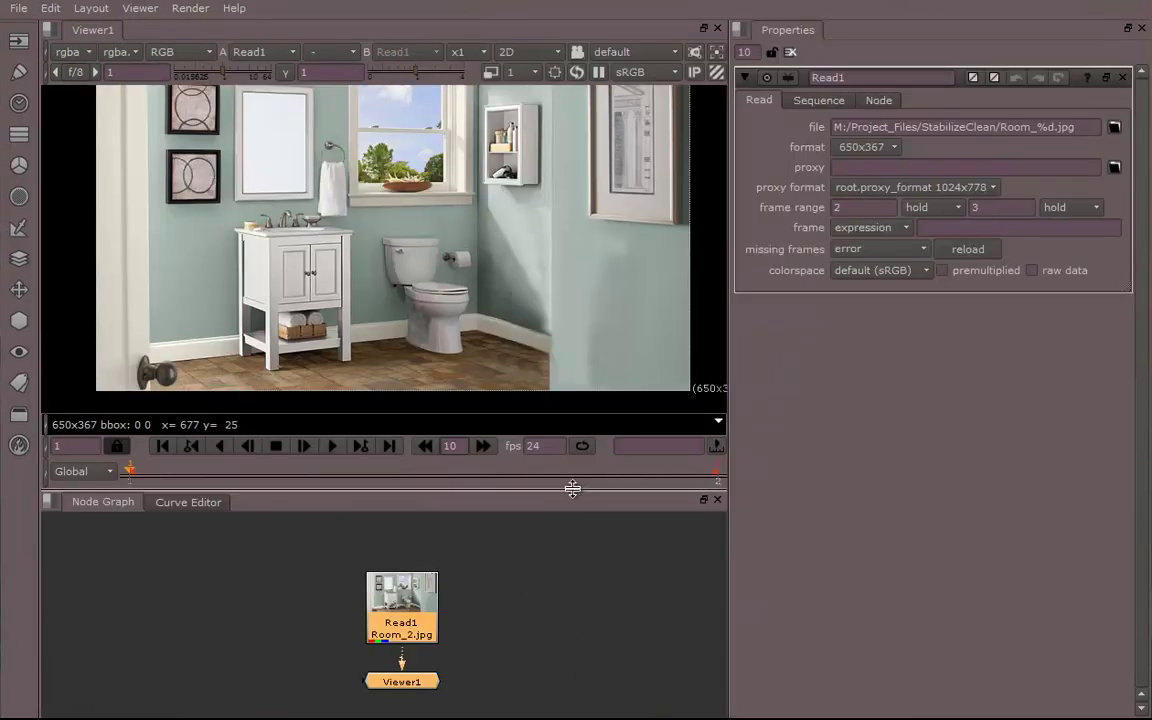
Insert a RotoPaint node between Read1 and Viewer1 and turn off its autokey option.
drag(571, 490, 597, 605)
middle_drag(428, 432, 459, 423)
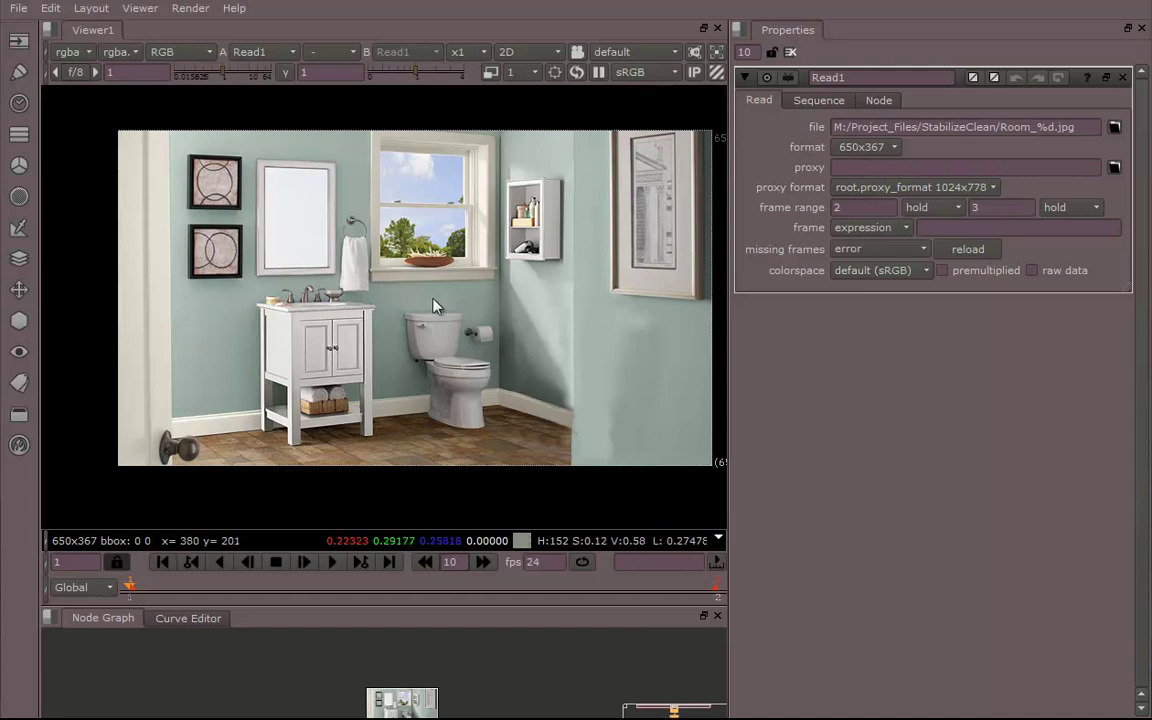
mouse_move(476, 362)
middle_down()
mouse_move(448, 331)
mouse_move(458, 347)
middle_up()
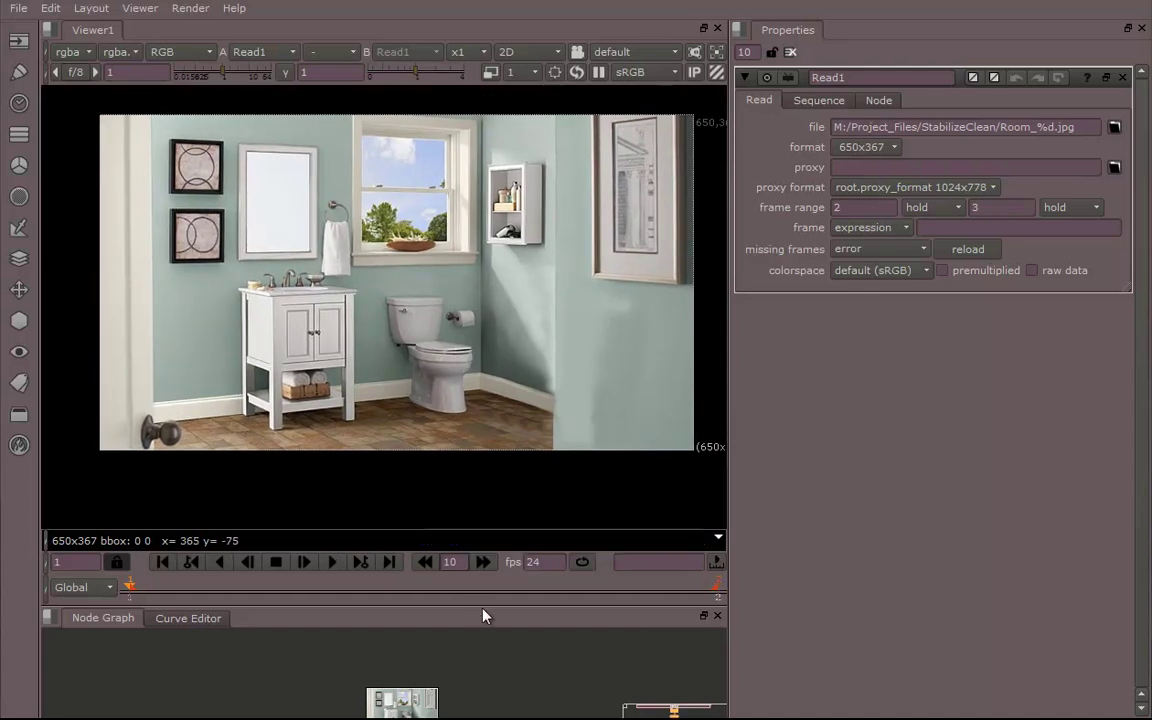
drag(509, 604, 511, 417)
middle_drag(509, 522, 508, 548)
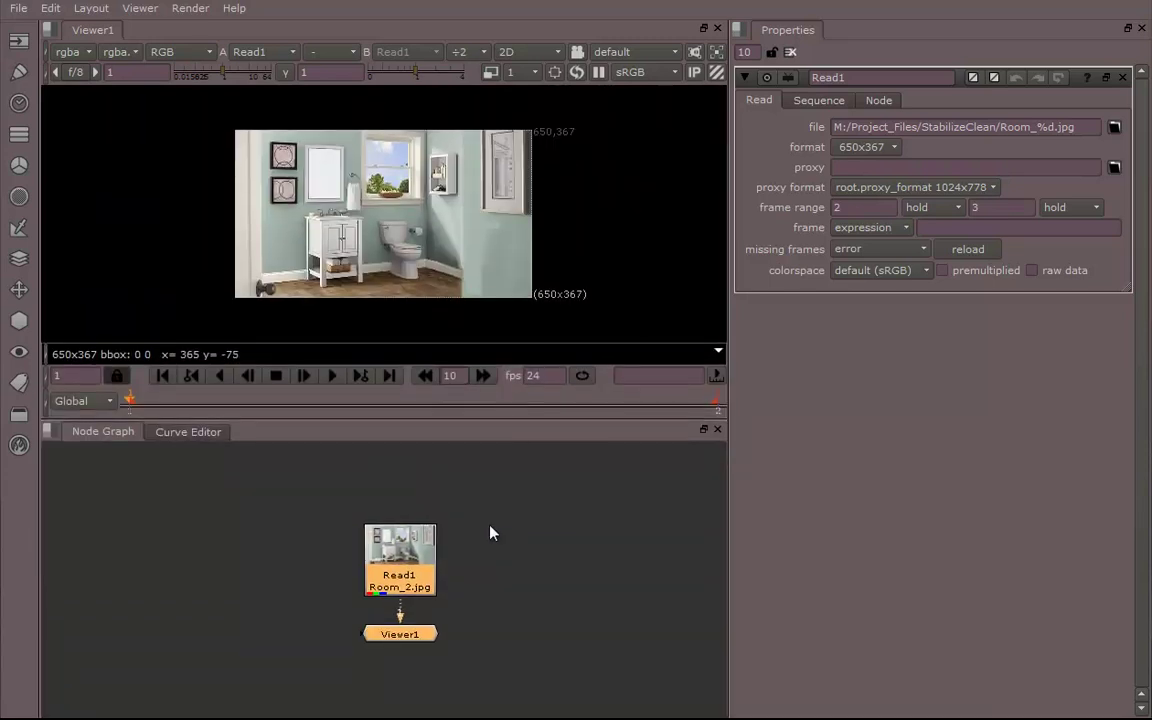
click(187, 517)
click(20, 74)
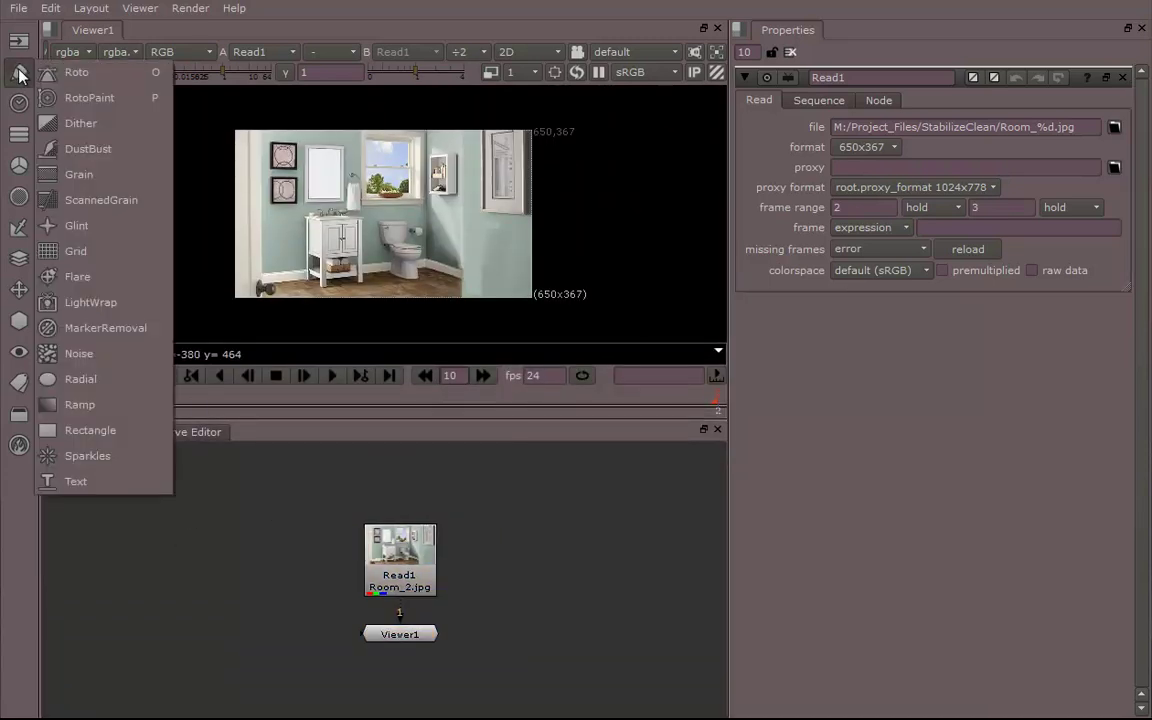
click(80, 94)
drag(184, 535, 404, 686)
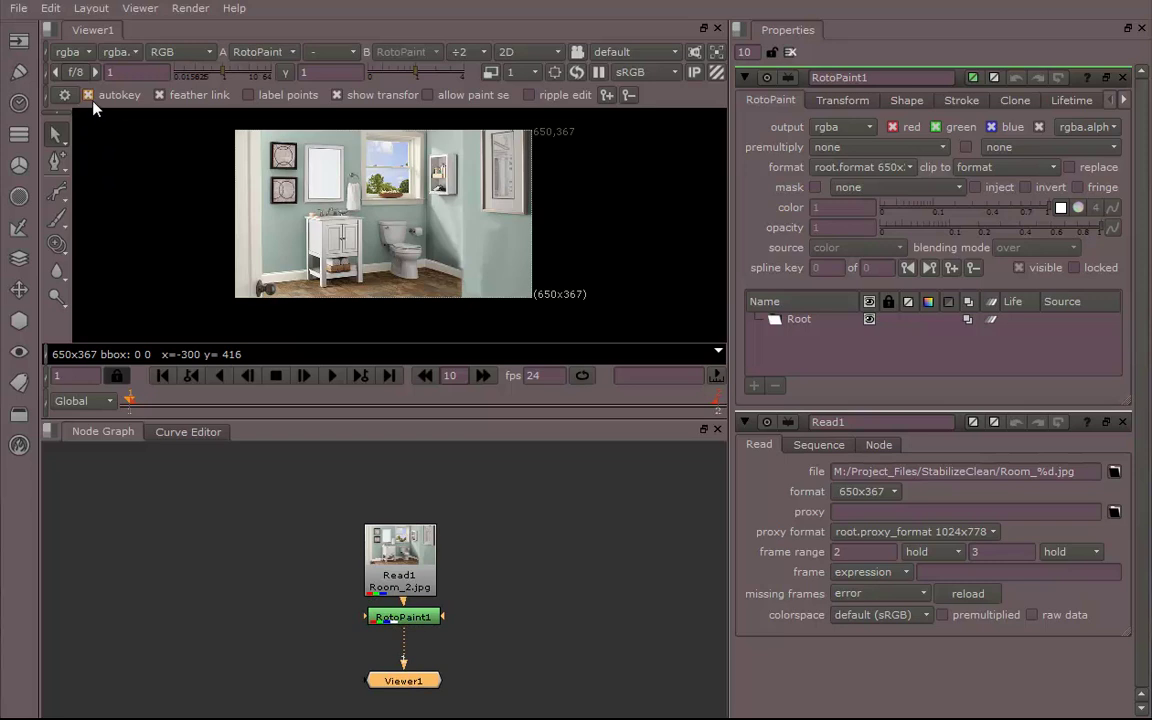
click(87, 94)
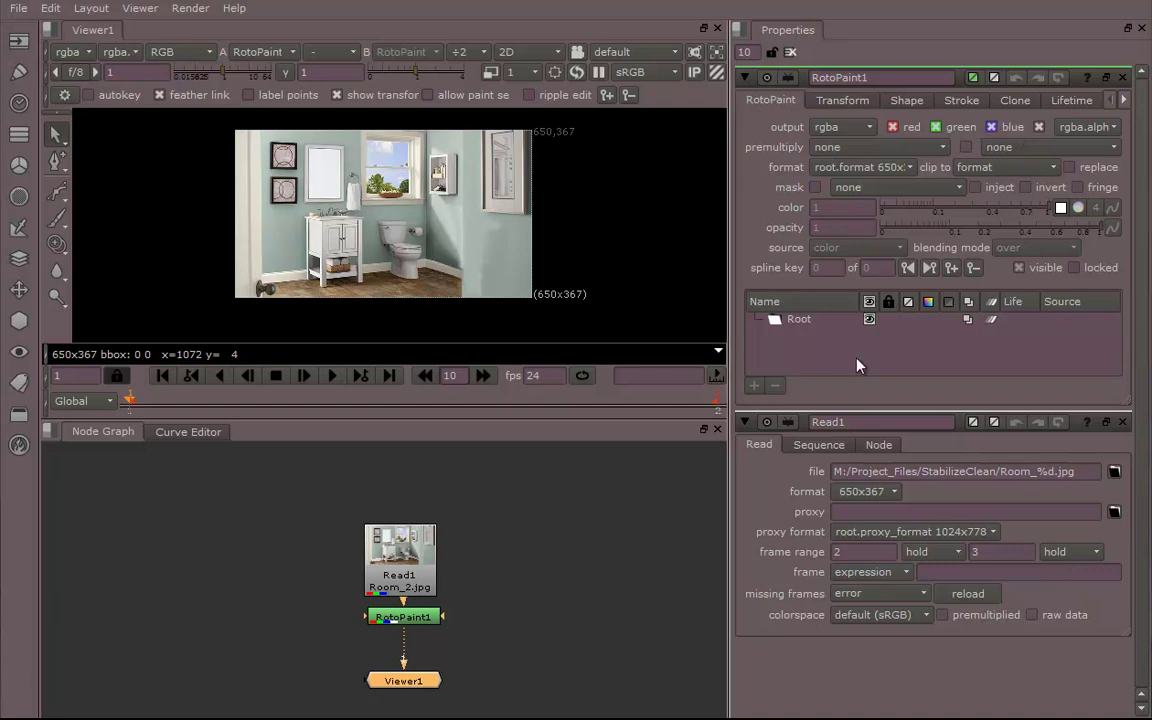
Add an unconnected RotoPaint node on the left of Read1 and restrict its output to the alpha channel.
middle_drag(568, 602, 607, 618)
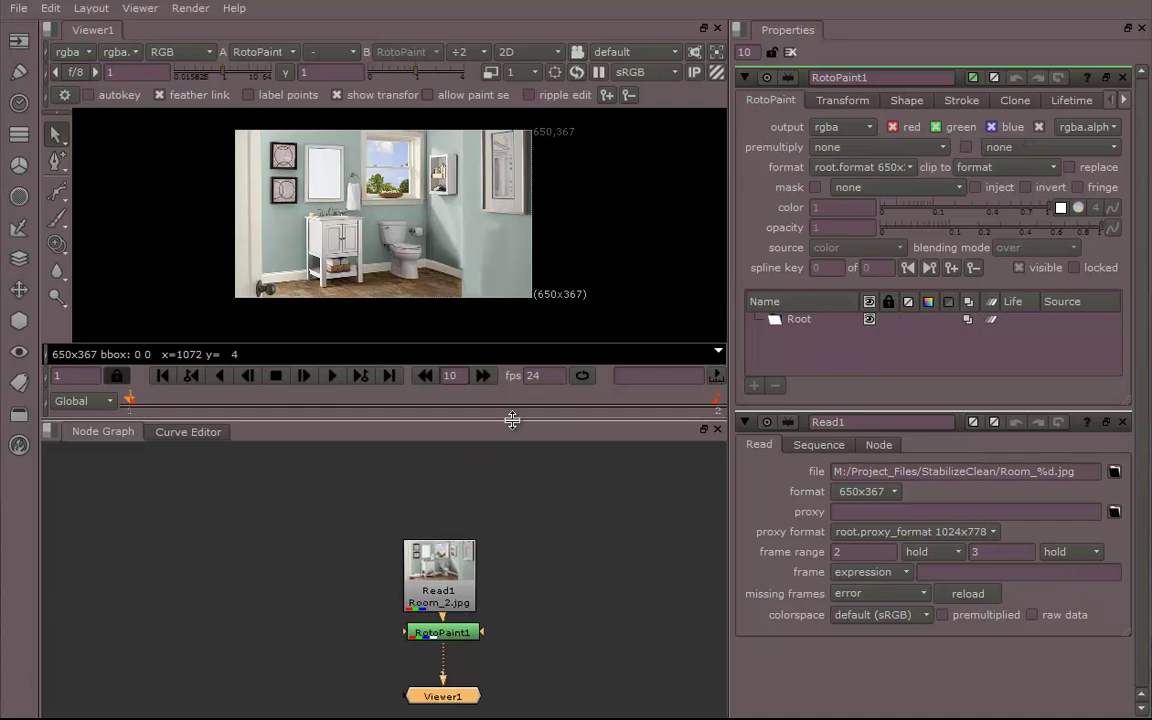
drag(512, 437, 517, 480)
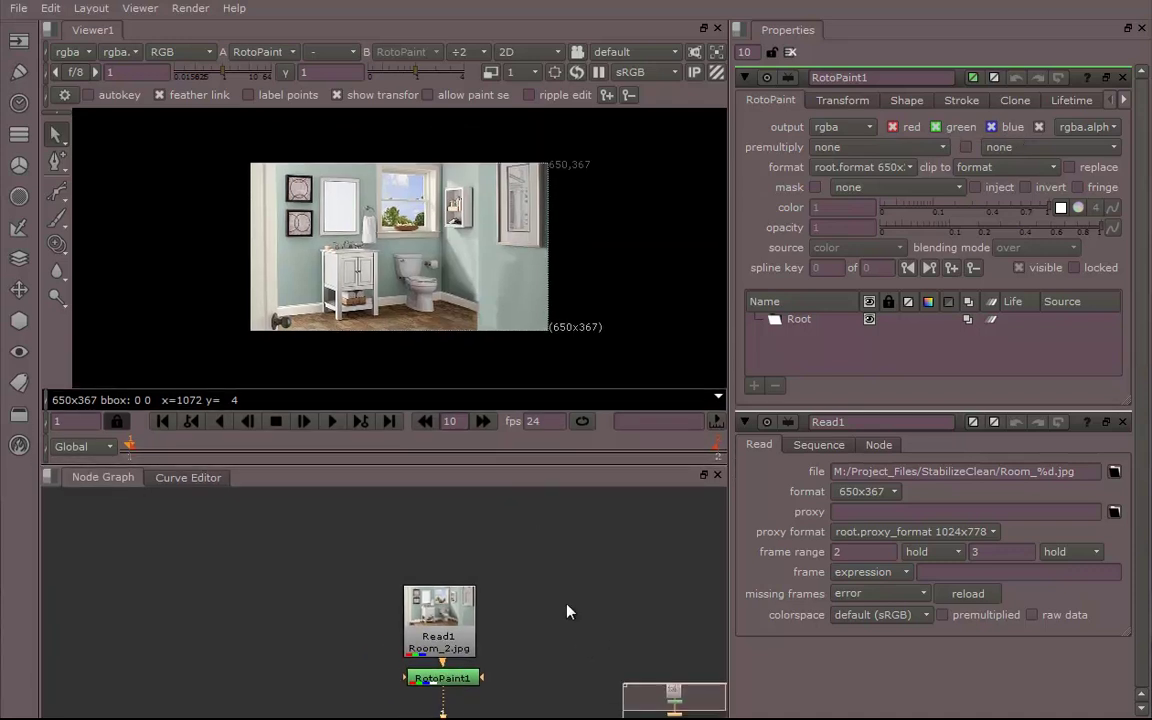
middle_drag(569, 611, 560, 560)
drag(438, 691, 439, 680)
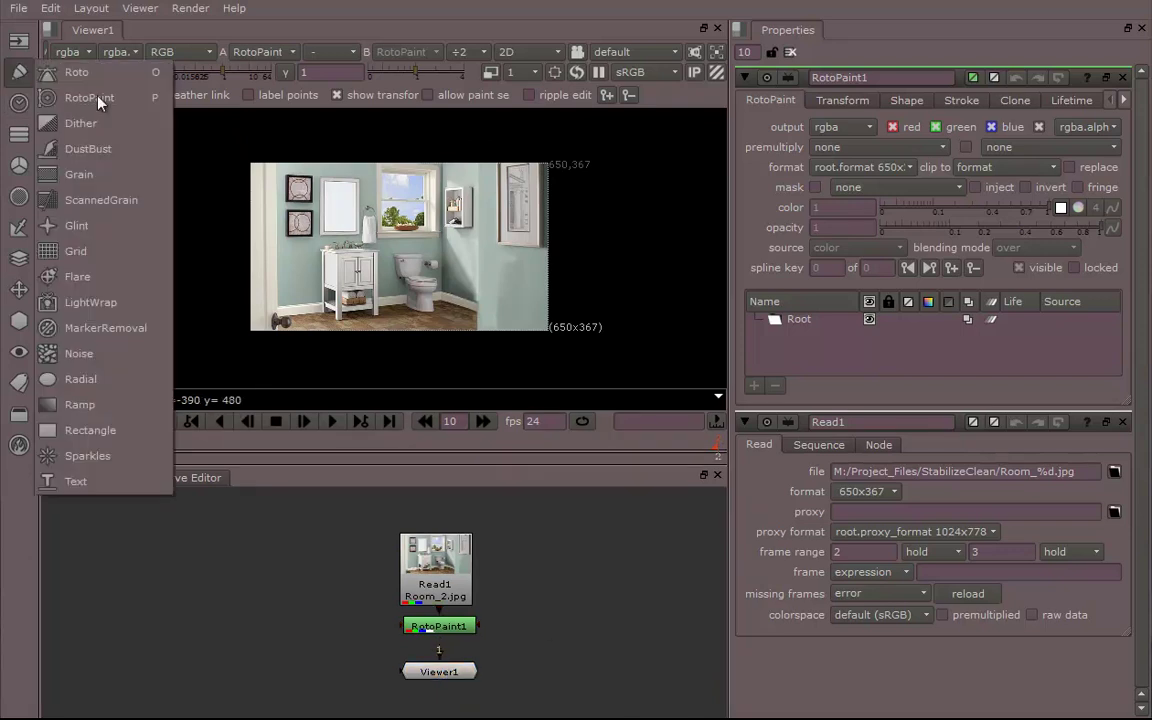
click(20, 99)
click(105, 90)
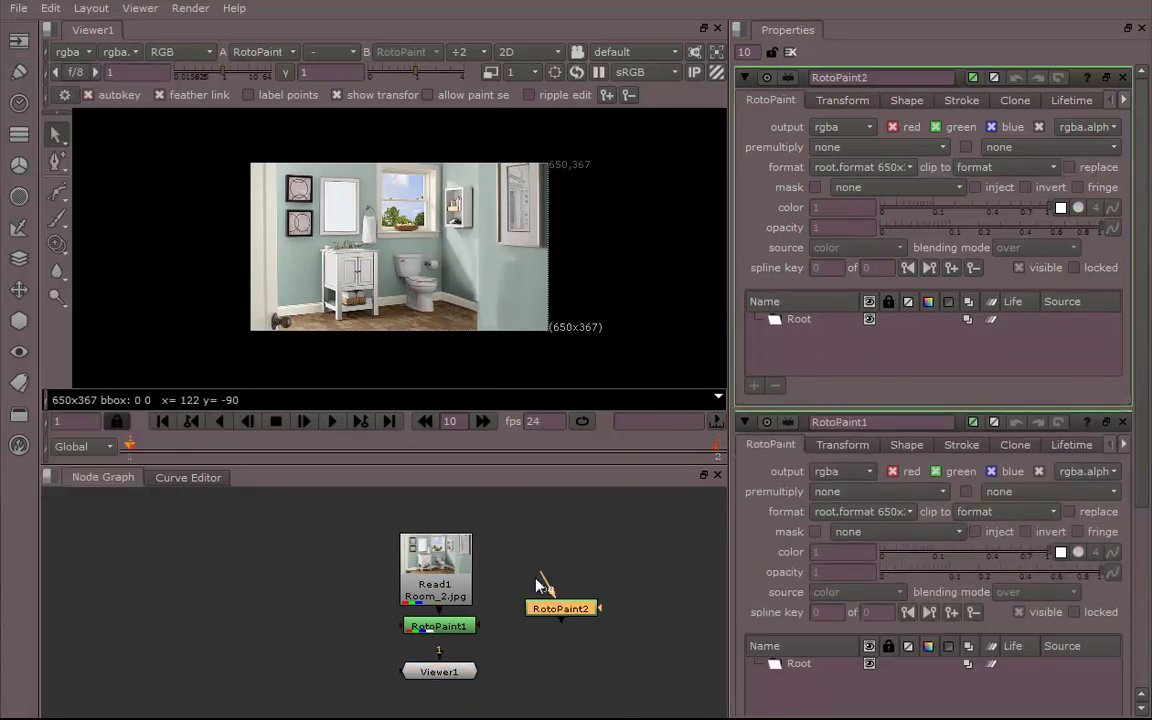
drag(556, 602, 259, 596)
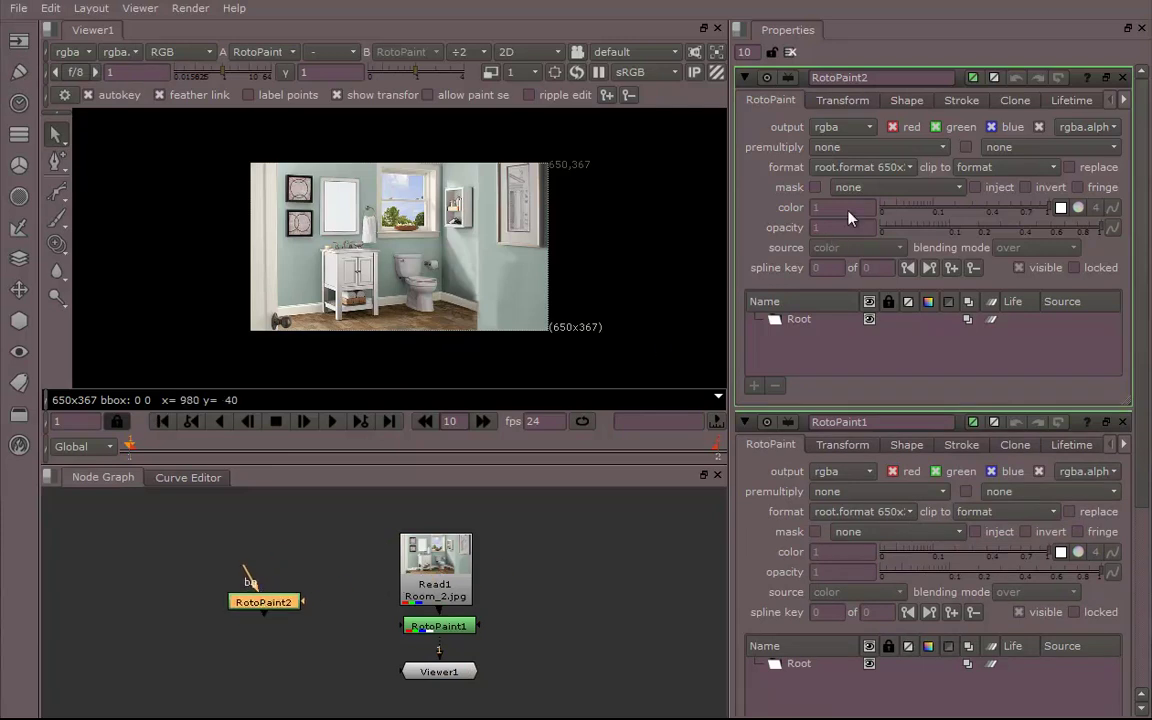
click(893, 127)
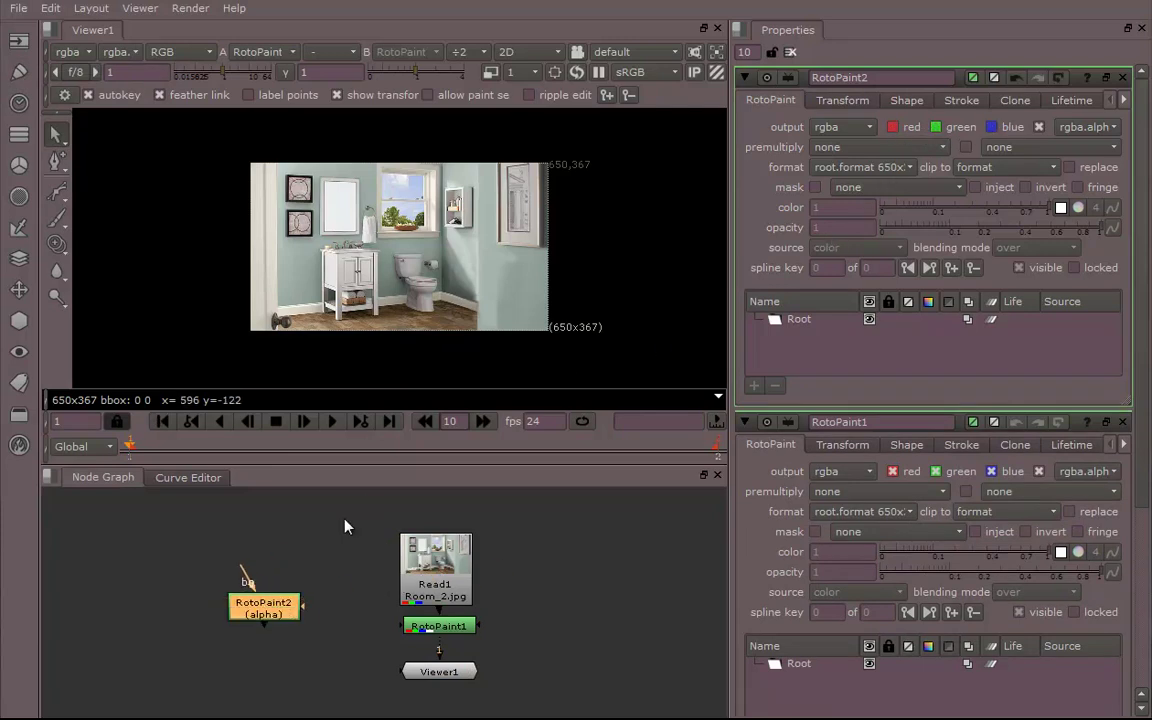
Duplicate the alpha-only RotoPaint2 node twice in the free space beside it.
middle_drag(345, 527, 317, 530)
drag(243, 622, 191, 616)
click(287, 586)
click(177, 623)
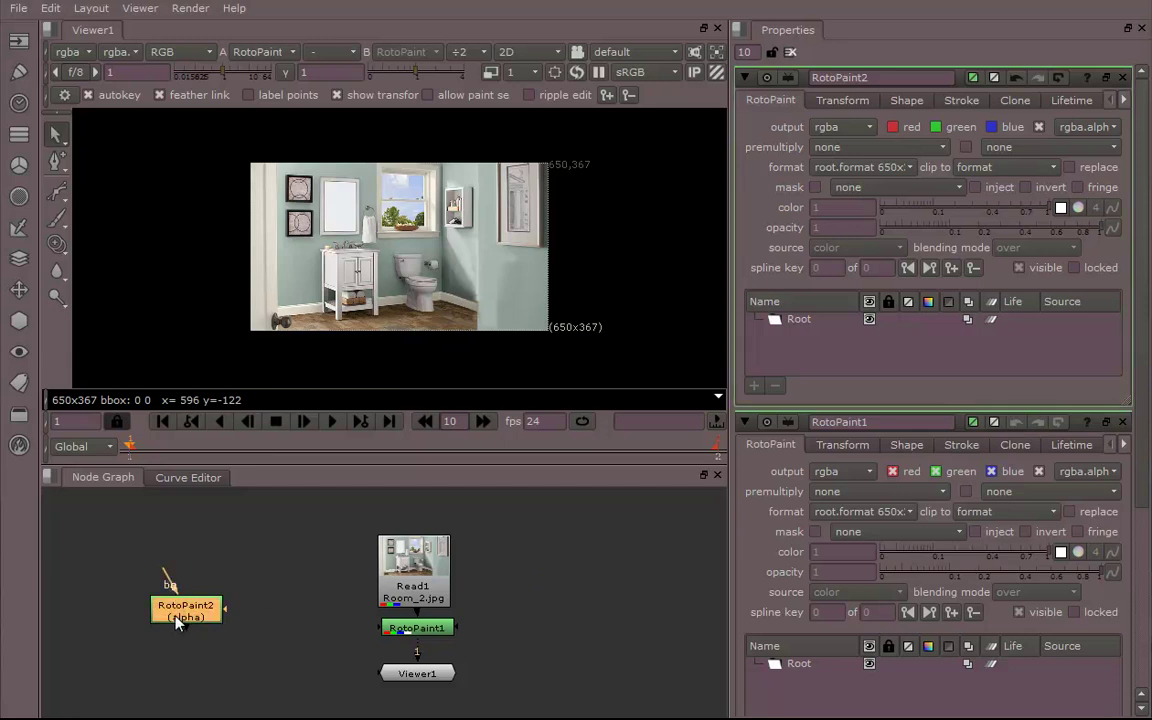
click(256, 622)
key(p)
click(321, 630)
key(p)
Arrange RotoPaint3 and RotoPaint4 on the right of RotoPaint1 and move RotoPaint2 close on its left.
middle_drag(572, 592, 547, 562)
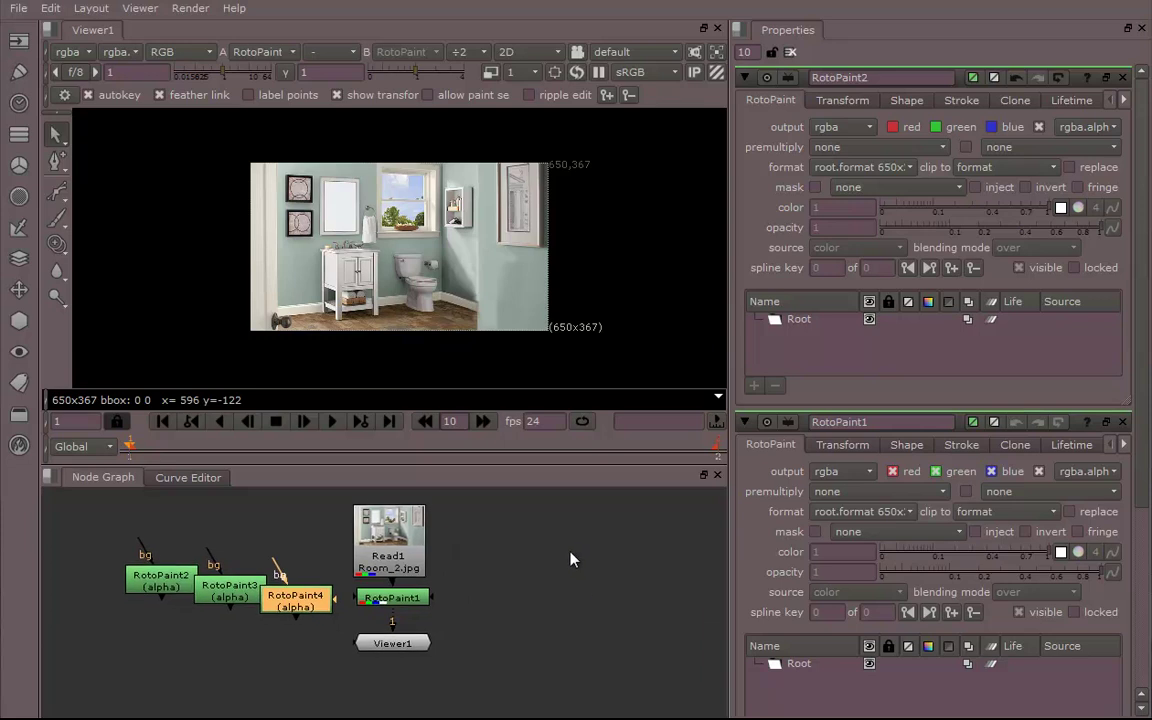
drag(283, 607, 547, 614)
drag(226, 594, 469, 614)
drag(162, 578, 277, 623)
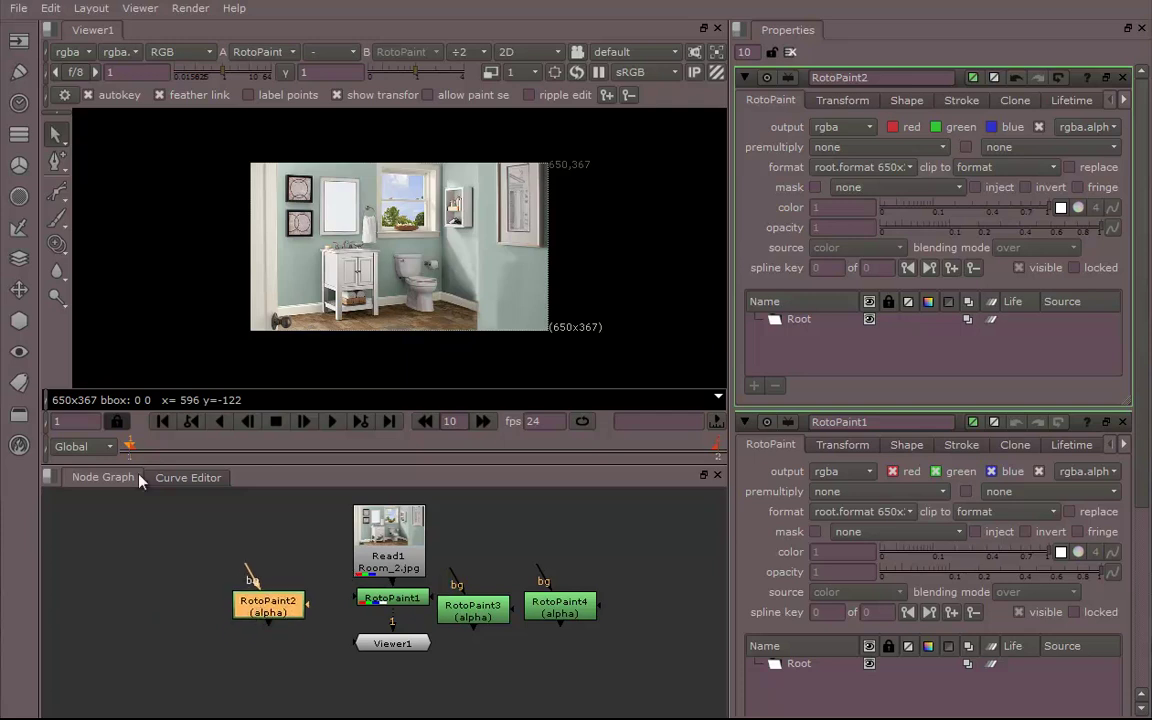
Draw a closed four-point Bezier shape in RotoPaint2 around the bathroom floor, extending beyond the image edges.
click(58, 196)
middle_drag(461, 353, 443, 346)
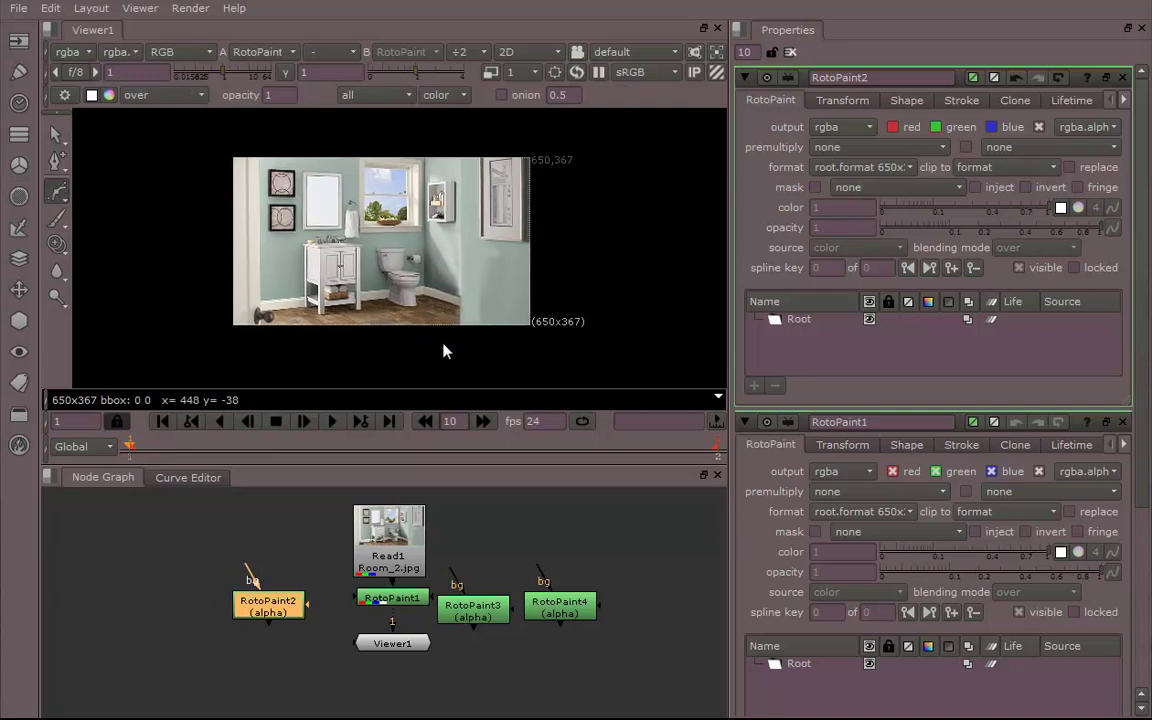
drag(572, 357, 574, 349)
click(418, 272)
click(191, 298)
click(217, 353)
click(573, 356)
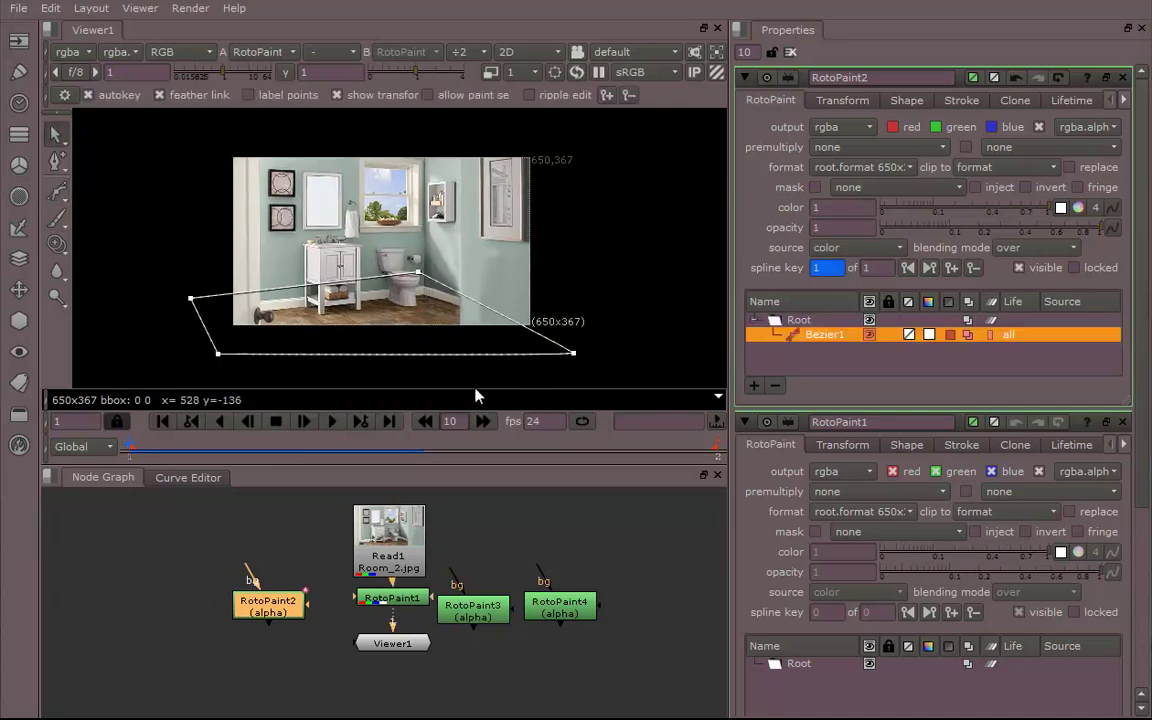
Draw a closed four-point Bezier shape in RotoPaint3 around the back wall and lower its bottom-left point.
middle_drag(476, 384, 493, 390)
click(479, 620)
double_click(478, 615)
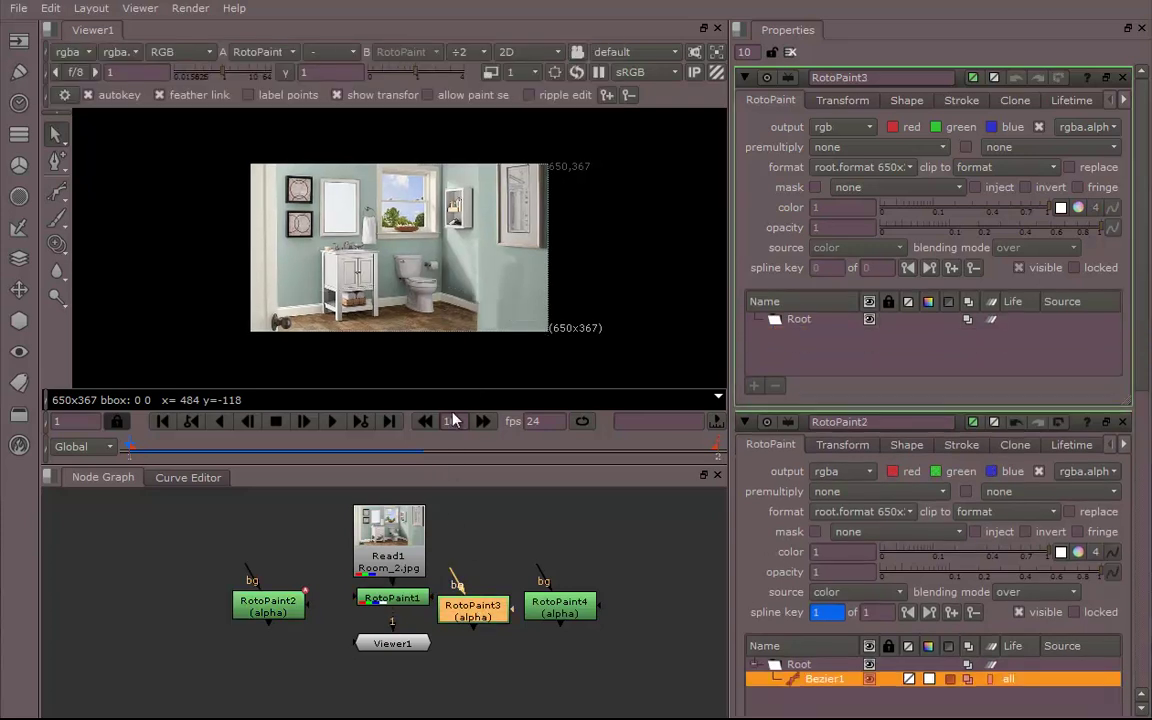
middle_drag(434, 362, 471, 357)
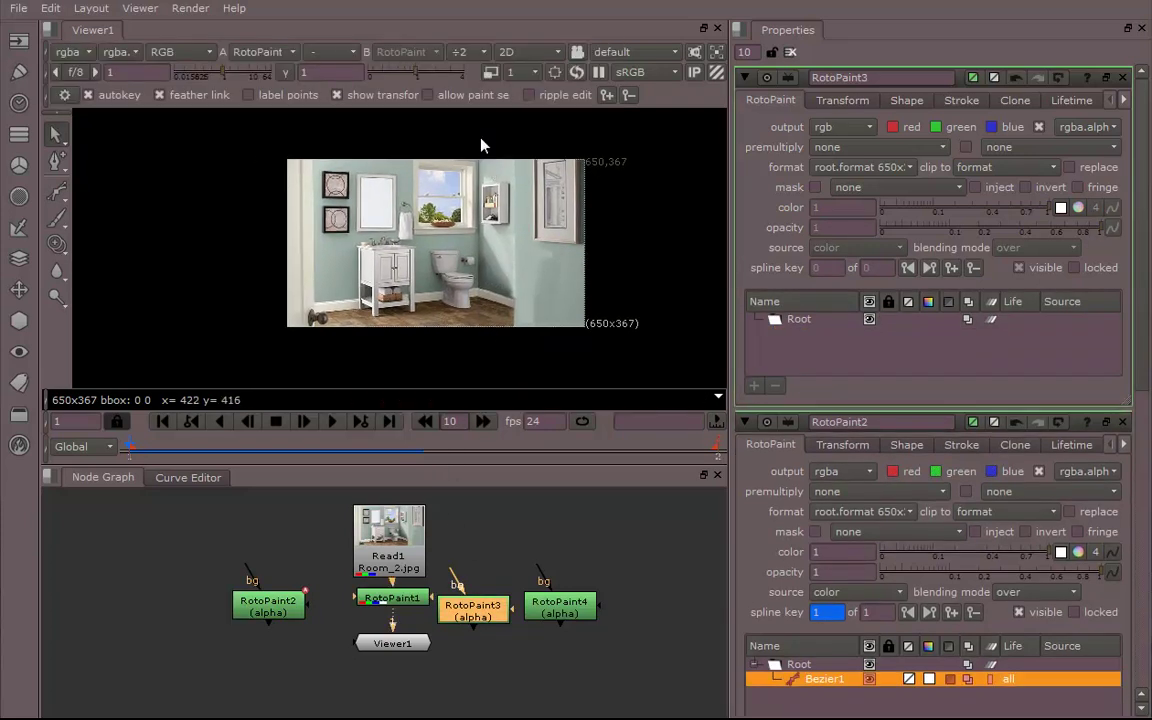
click(58, 195)
click(496, 357)
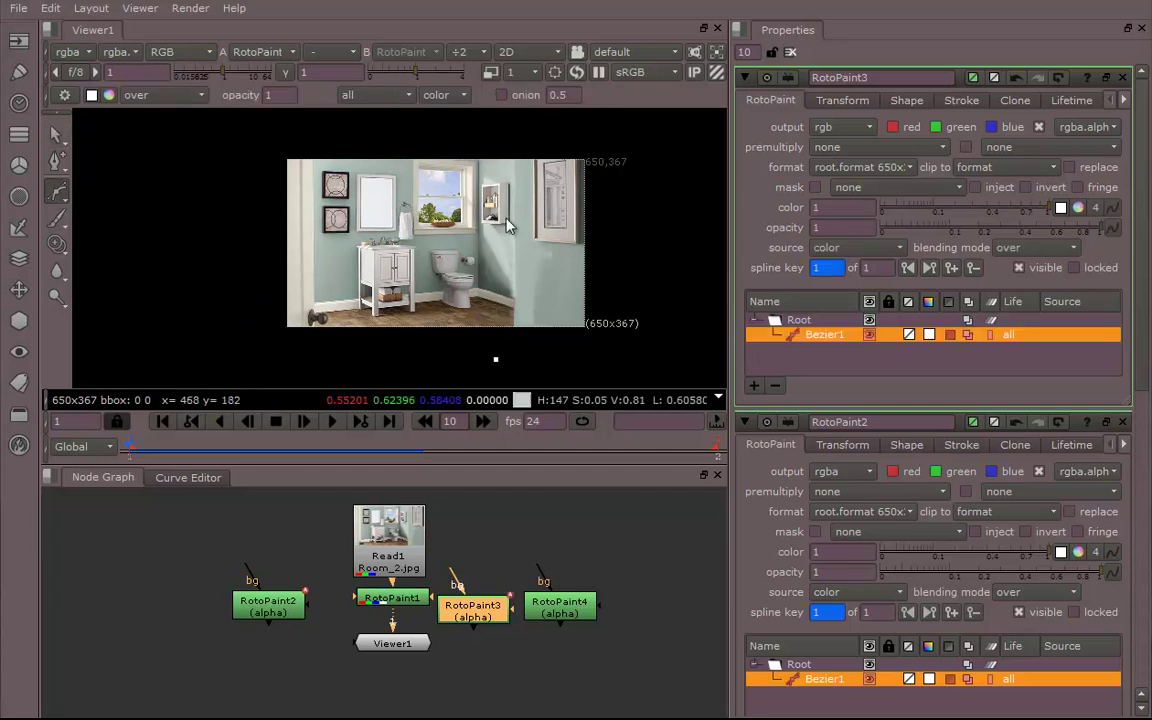
click(486, 144)
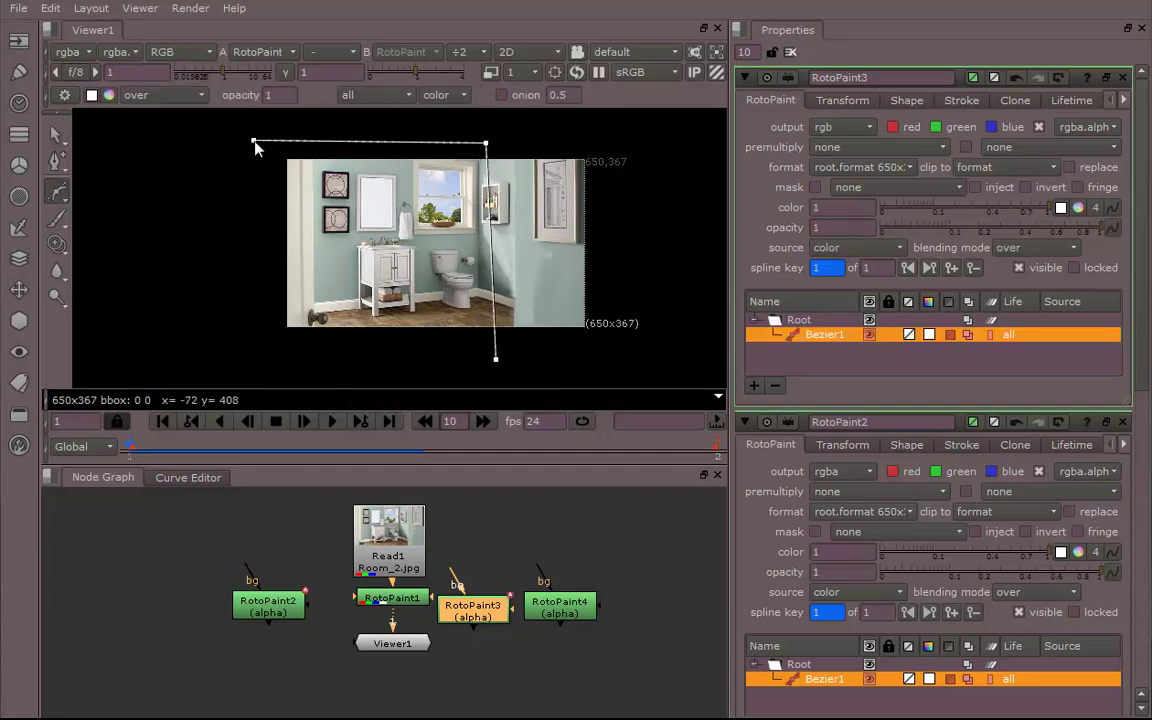
click(224, 322)
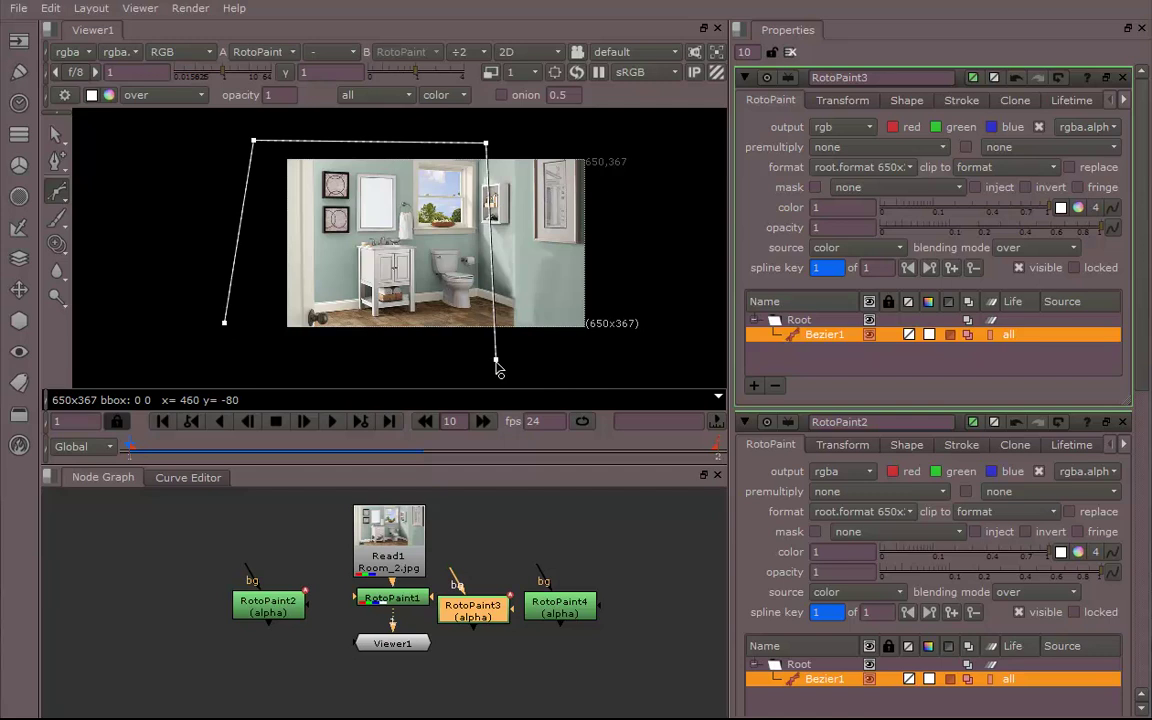
click(496, 360)
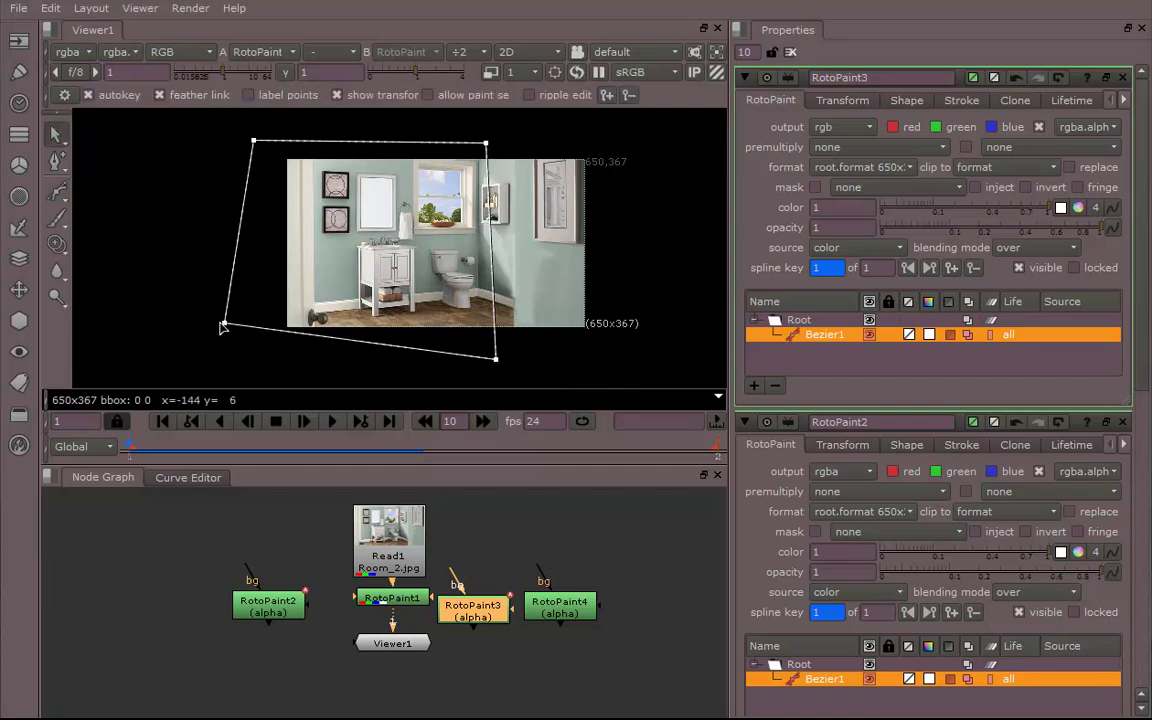
drag(222, 326, 228, 354)
Draw a closed four-point Bezier shape in RotoPaint4 around the right wall, extending beyond the image edges.
click(560, 616)
middle_drag(498, 291, 453, 299)
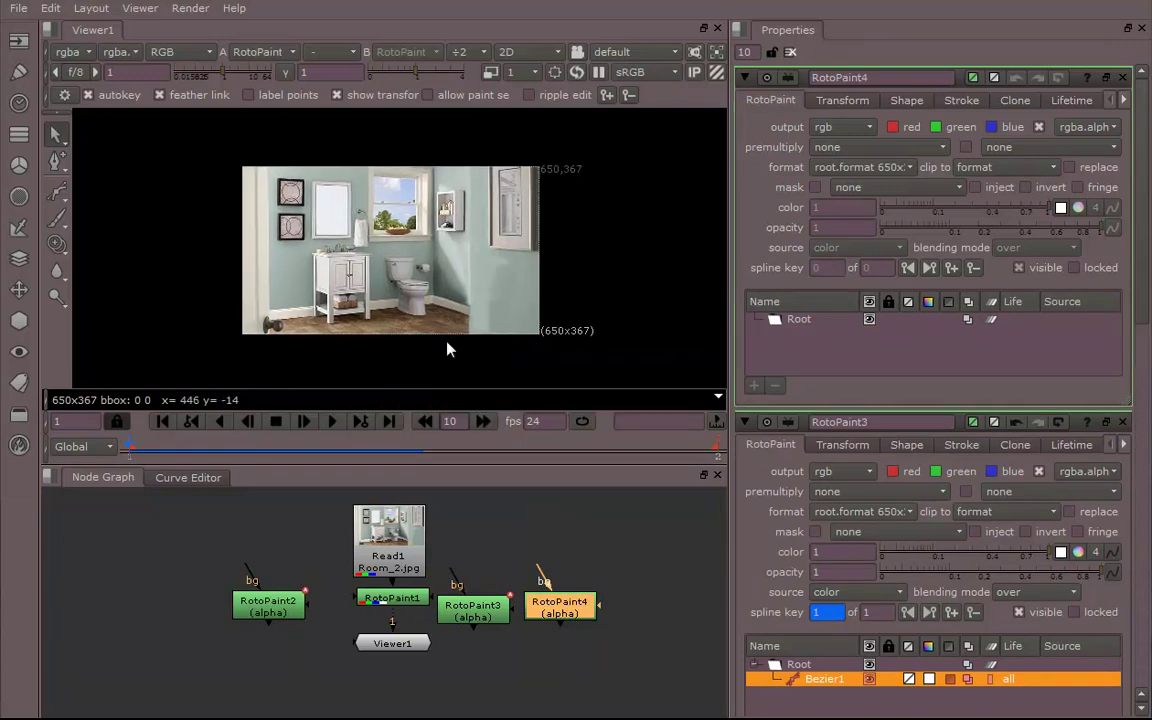
click(57, 190)
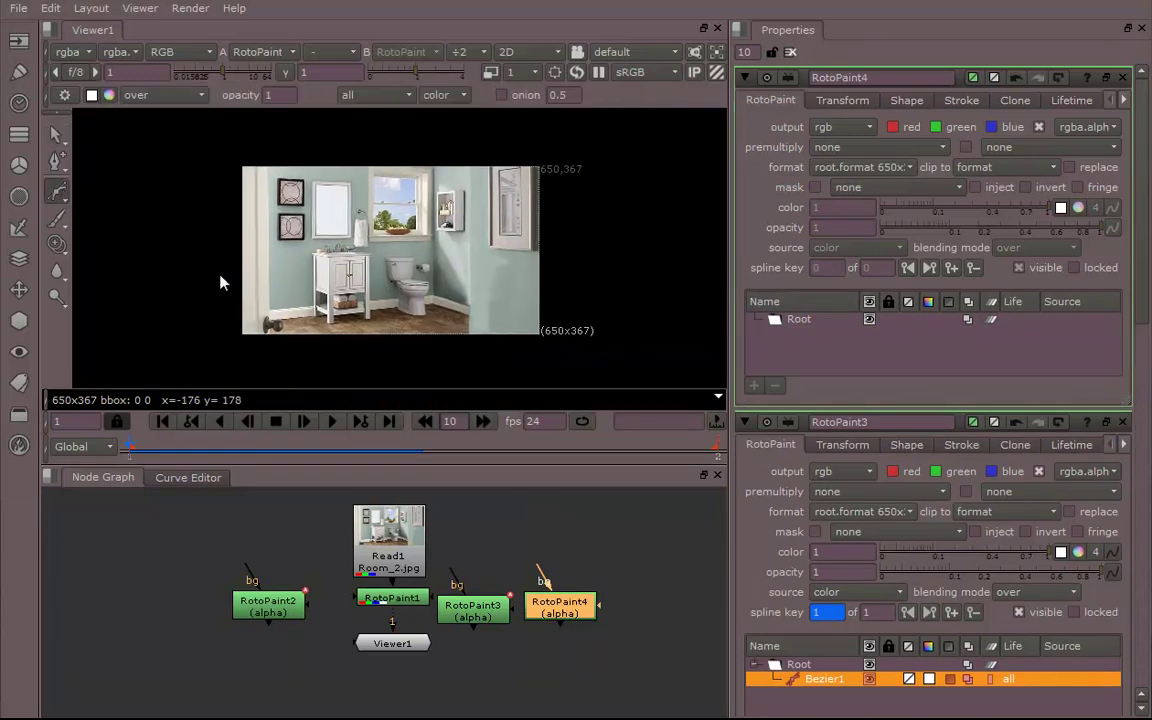
click(418, 358)
click(418, 146)
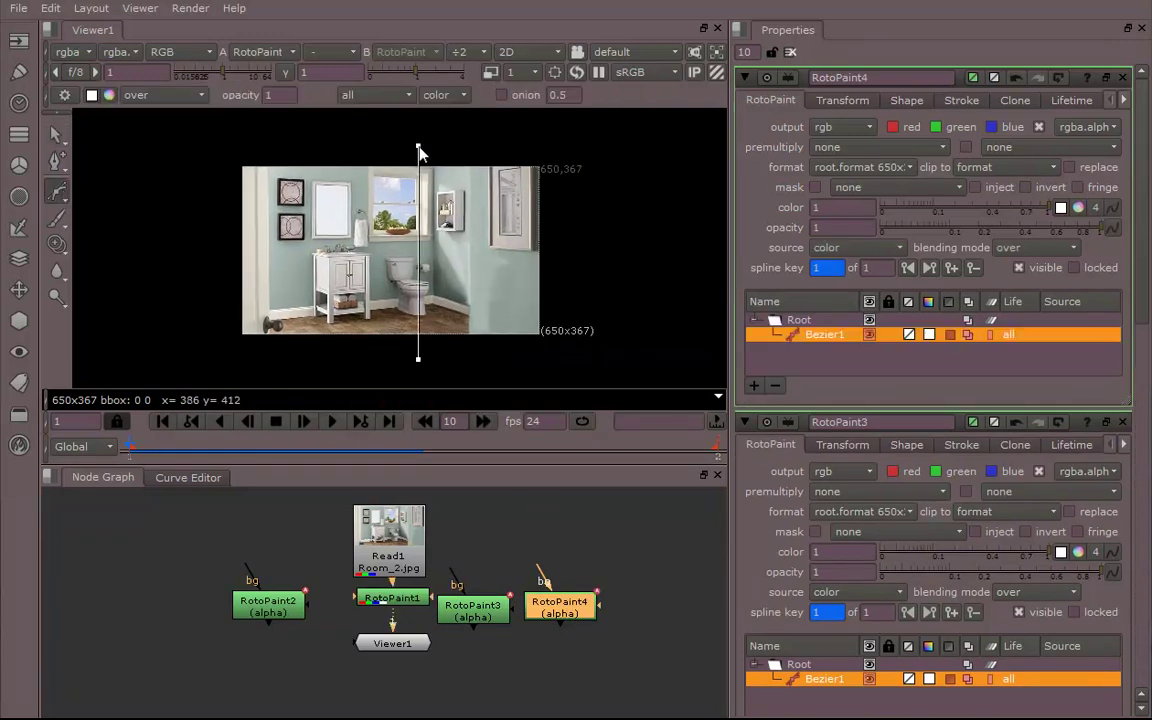
click(583, 143)
click(601, 358)
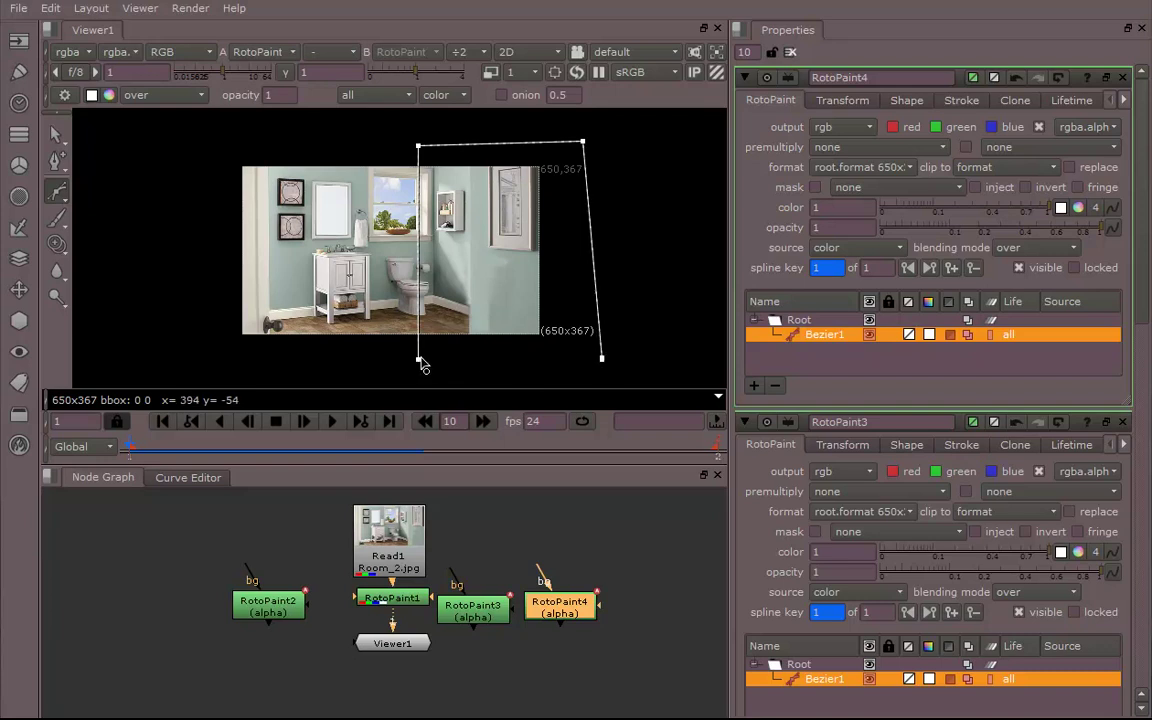
click(418, 358)
middle_drag(506, 368, 484, 356)
Turn off autokey for RotoPaint4 and remove the animation from its shape's translate, rotate, scale, skew and center values.
click(88, 95)
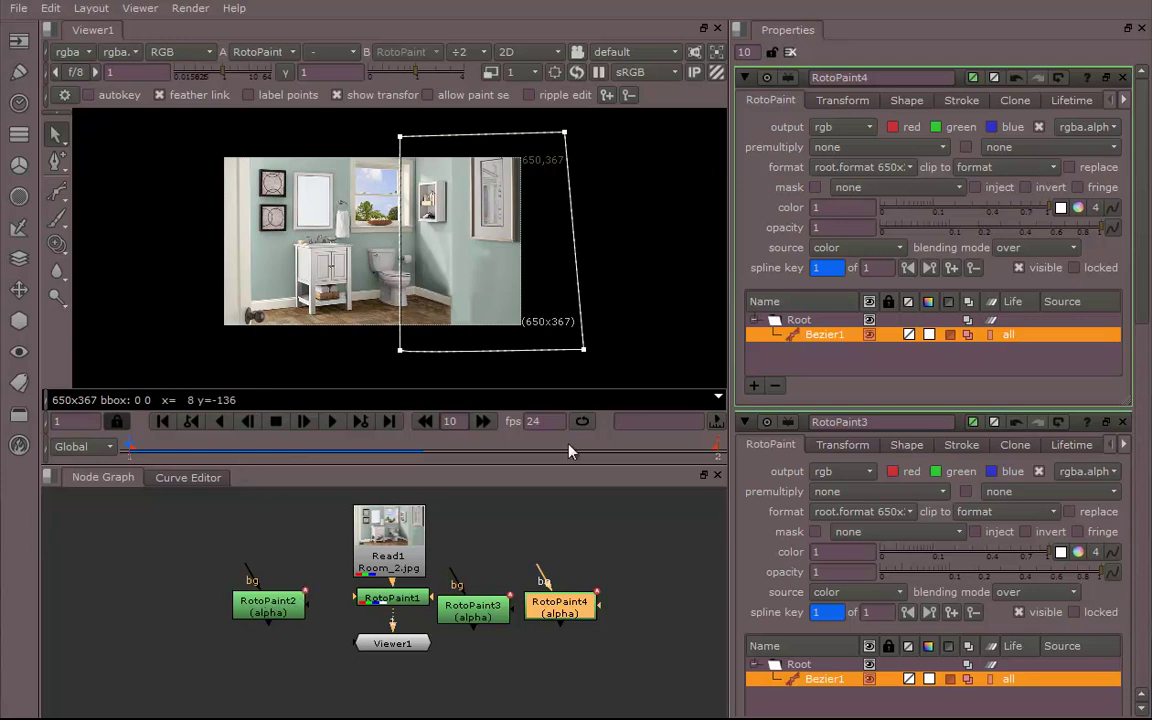
click(842, 100)
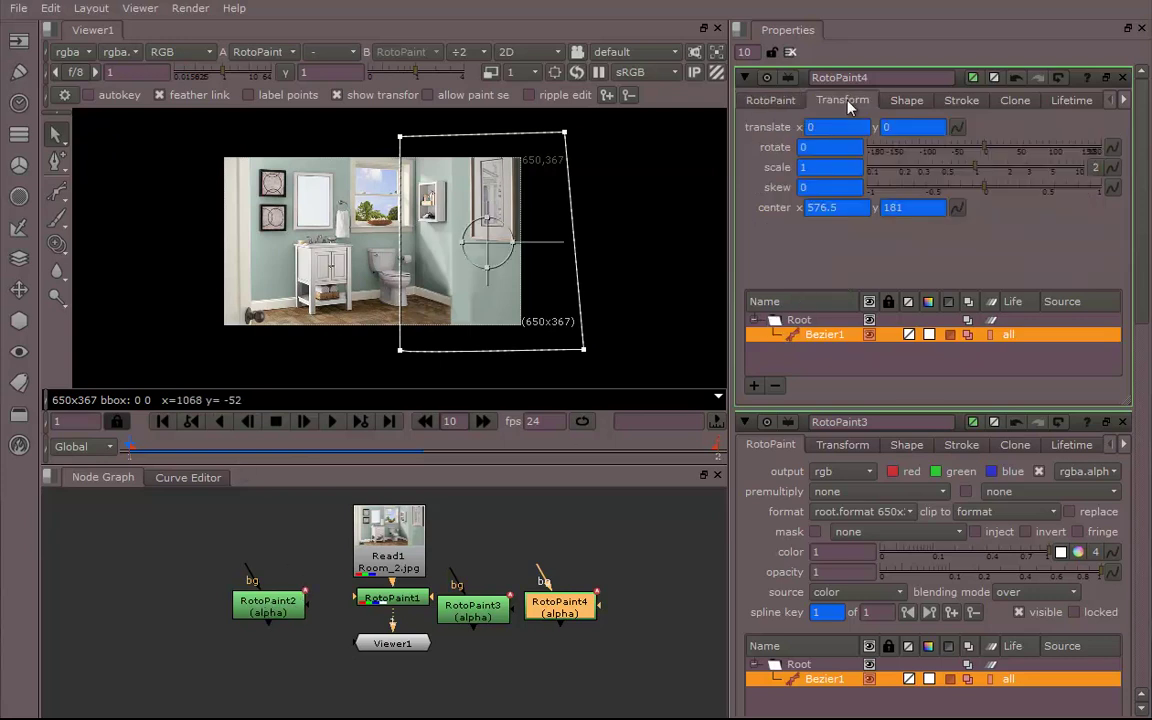
right_click(861, 117)
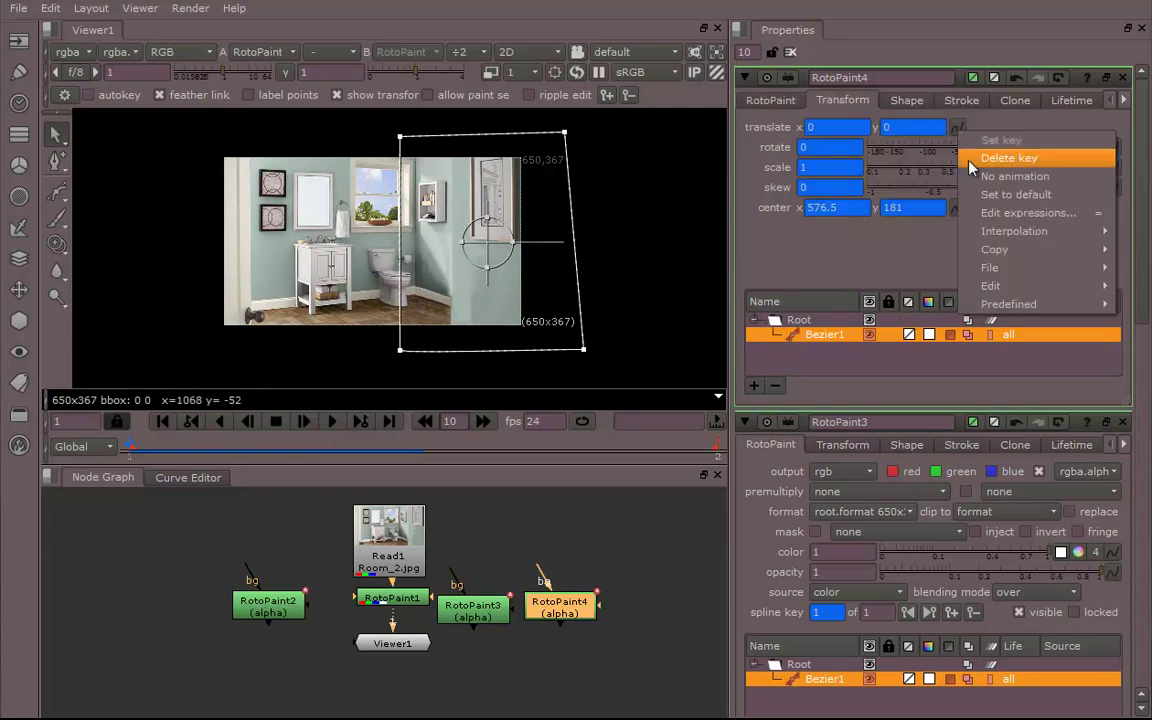
click(880, 157)
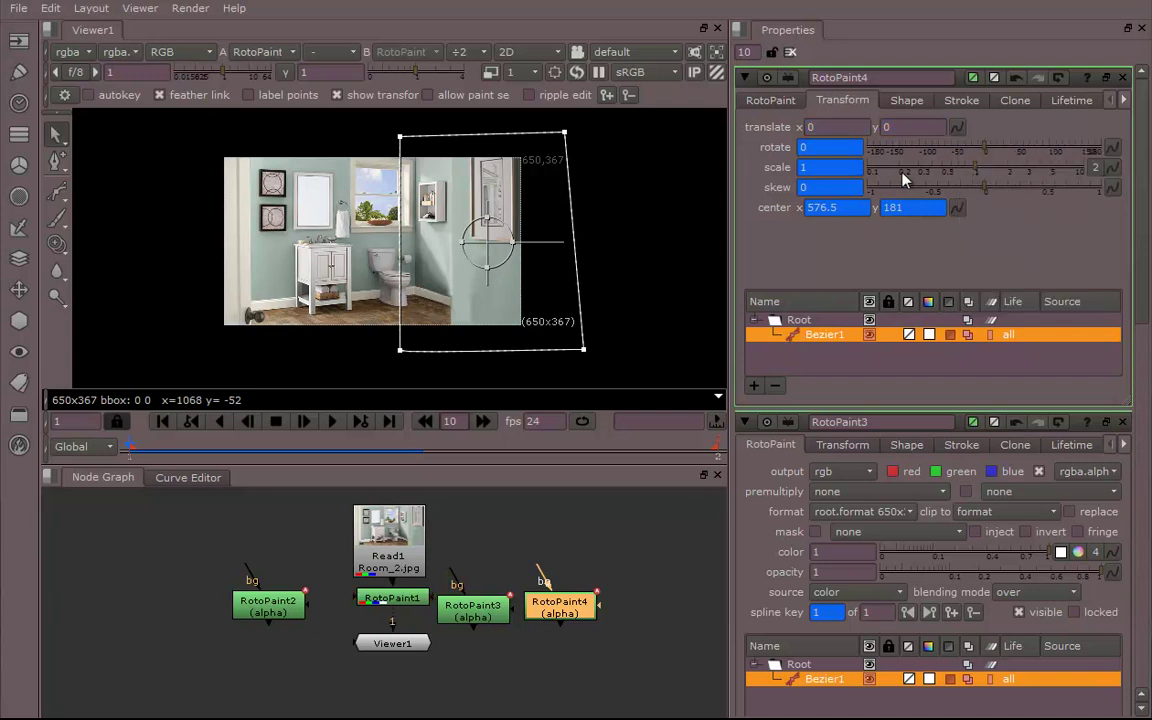
click(1110, 148)
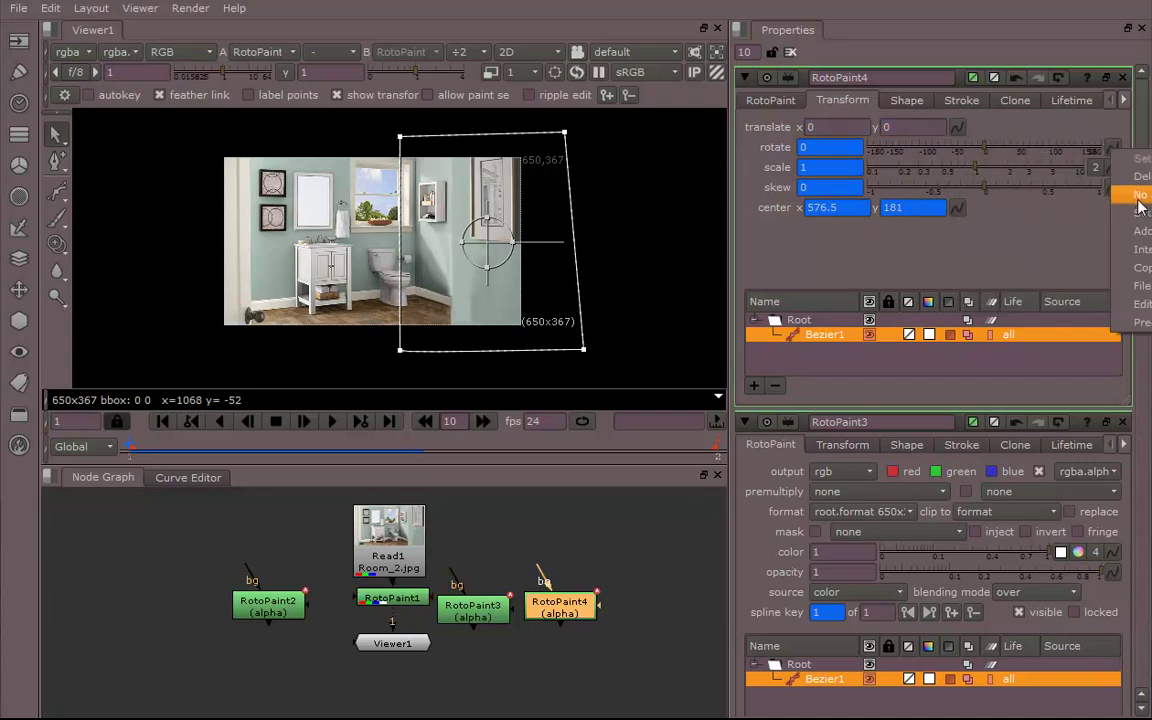
click(1120, 193)
click(1113, 167)
click(1135, 217)
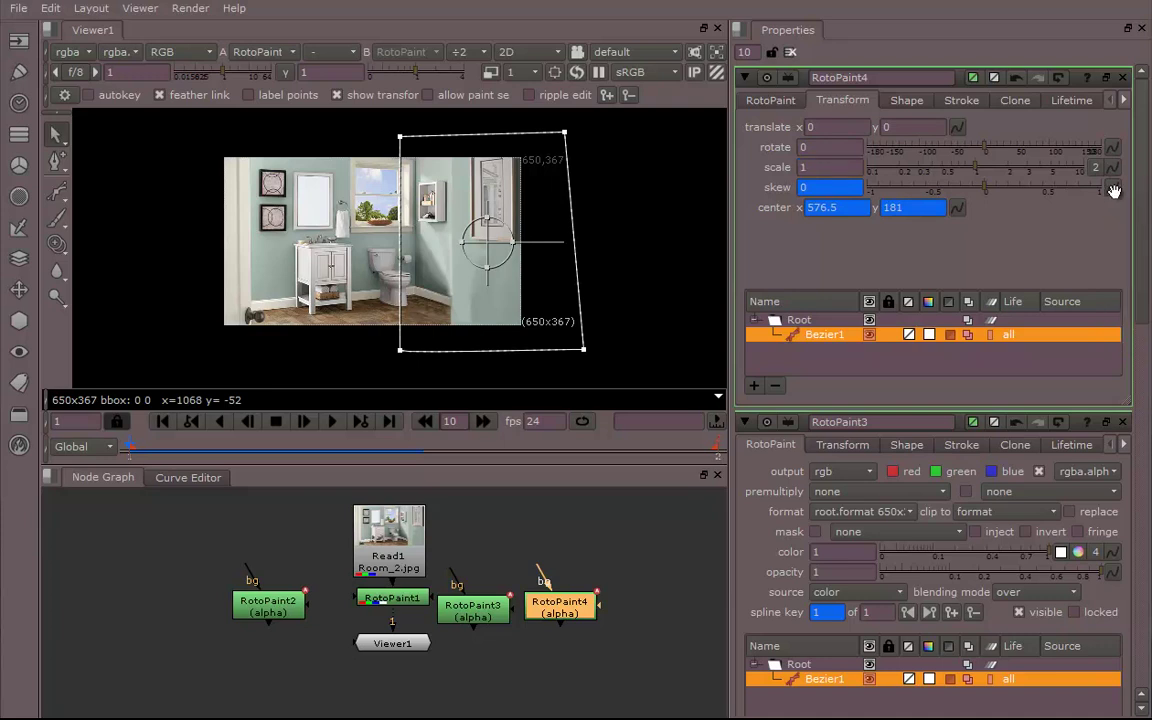
click(1112, 187)
click(1135, 237)
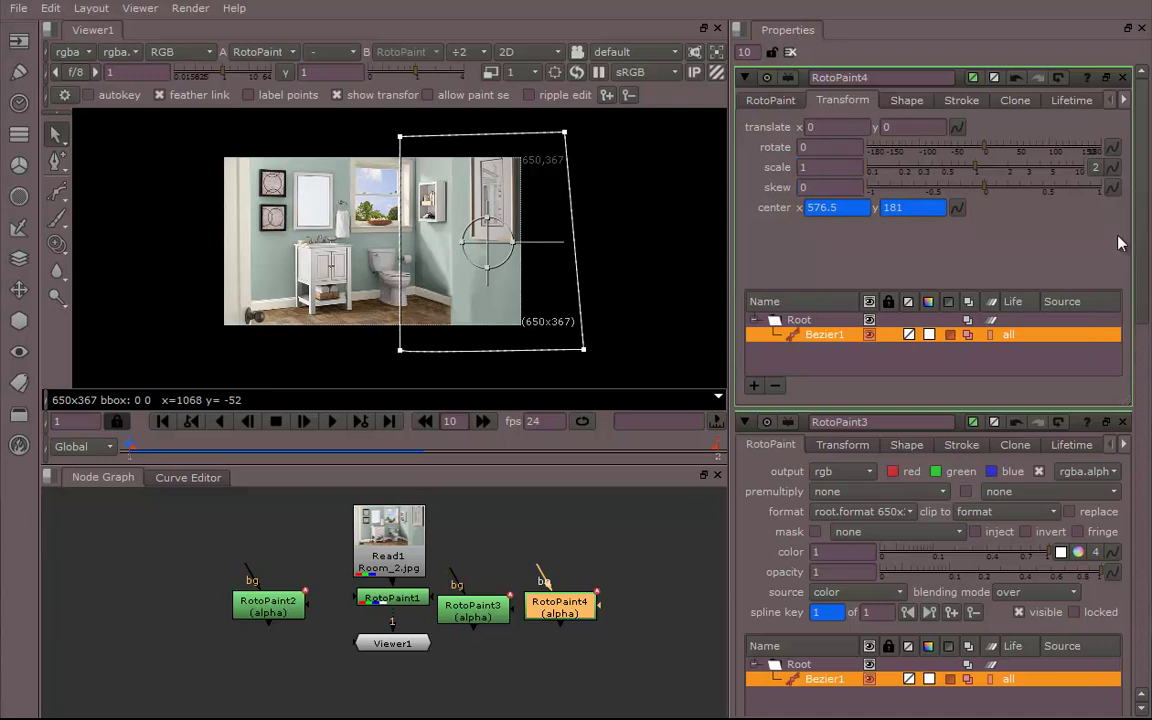
click(956, 207)
click(985, 255)
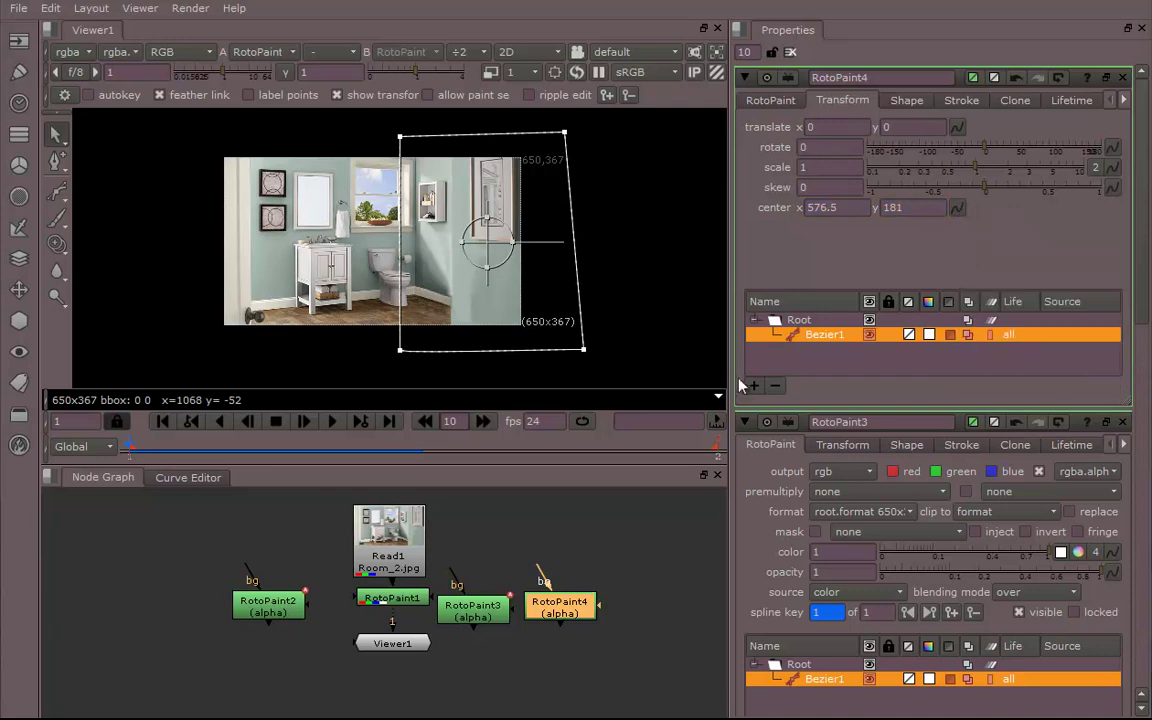
Delete the spline key of the Bezier shape in RotoPaint4.
click(466, 620)
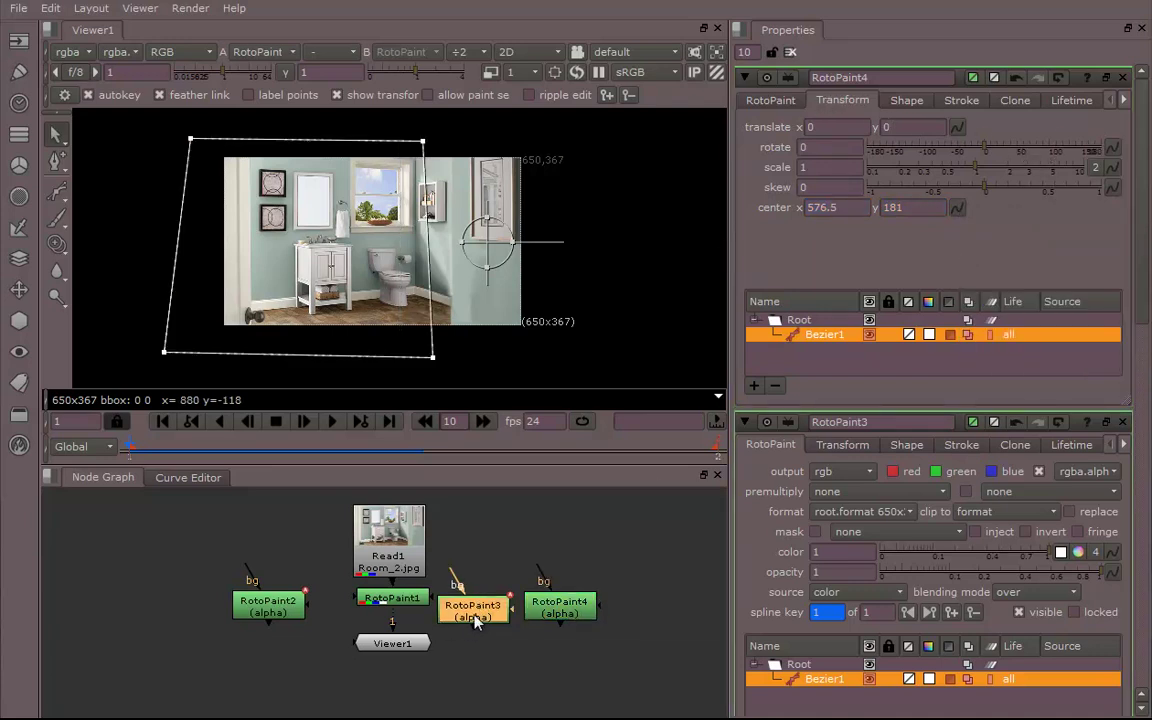
click(770, 100)
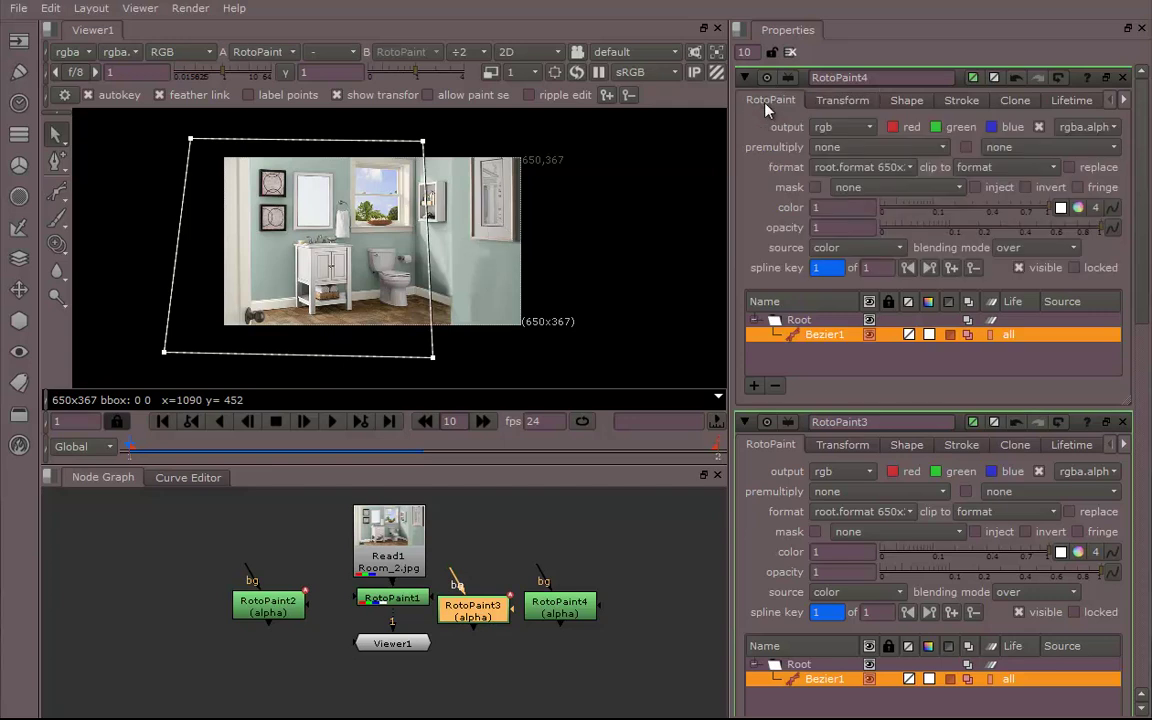
right_click(829, 268)
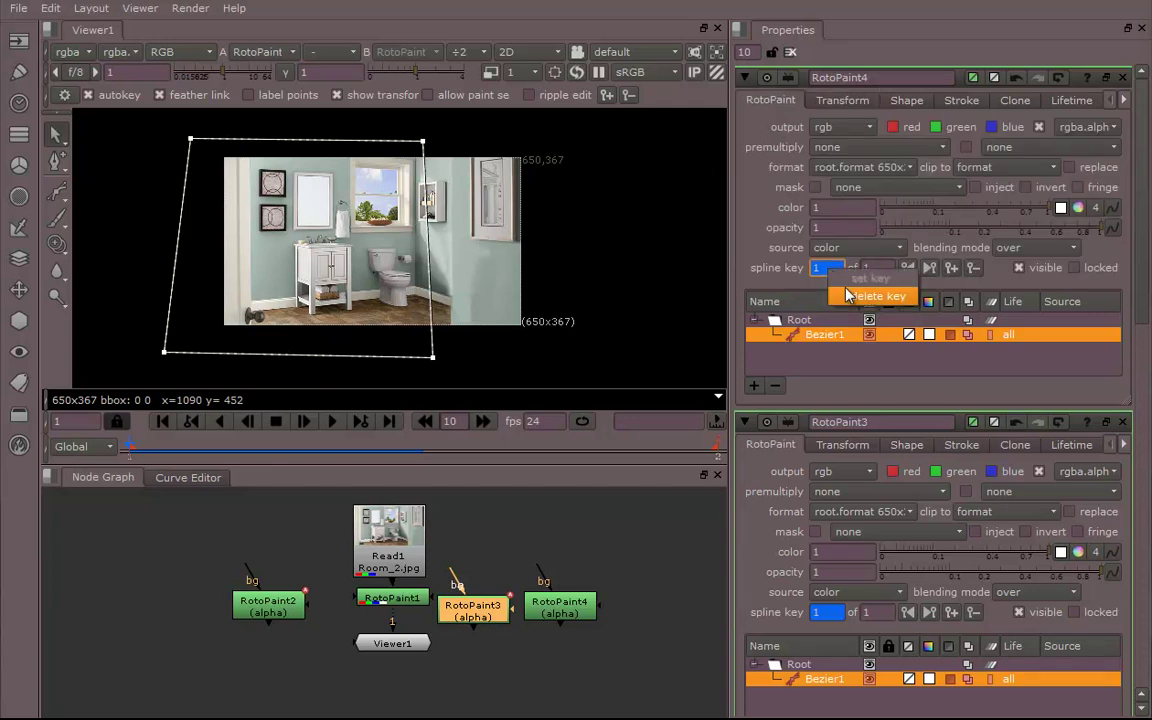
click(848, 292)
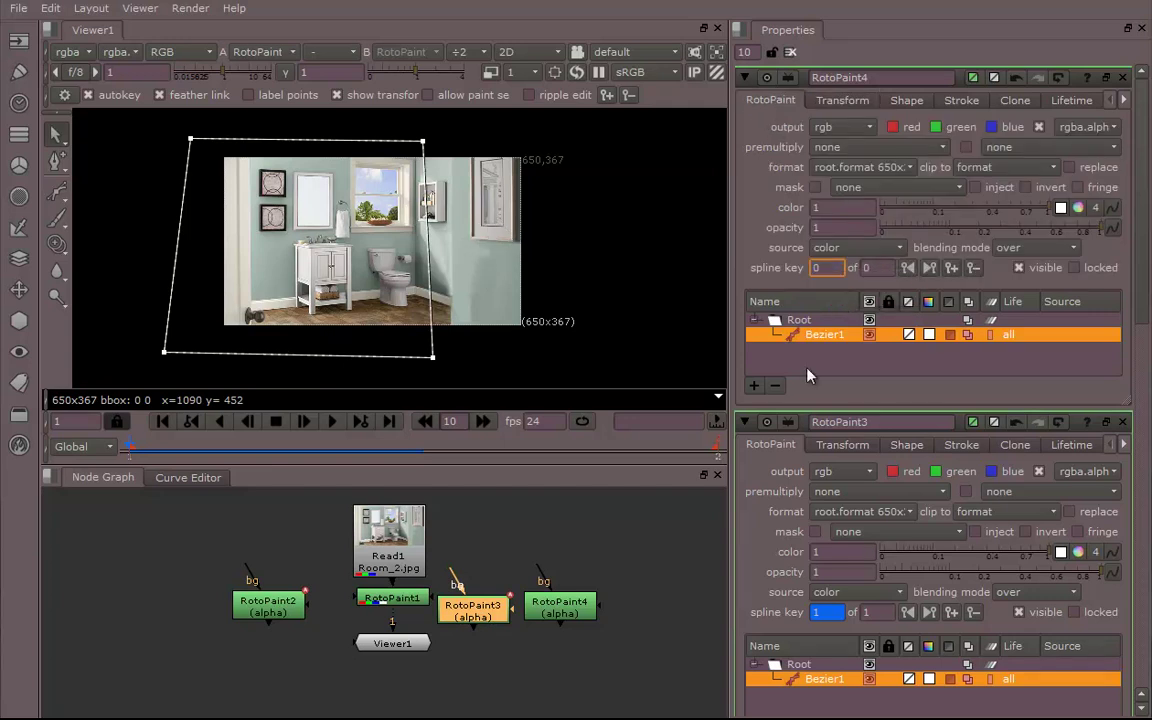
Remove the animation from the translate, rotate, scale, skew and center values of RotoPaint3's Bezier shape.
double_click(470, 608)
click(842, 101)
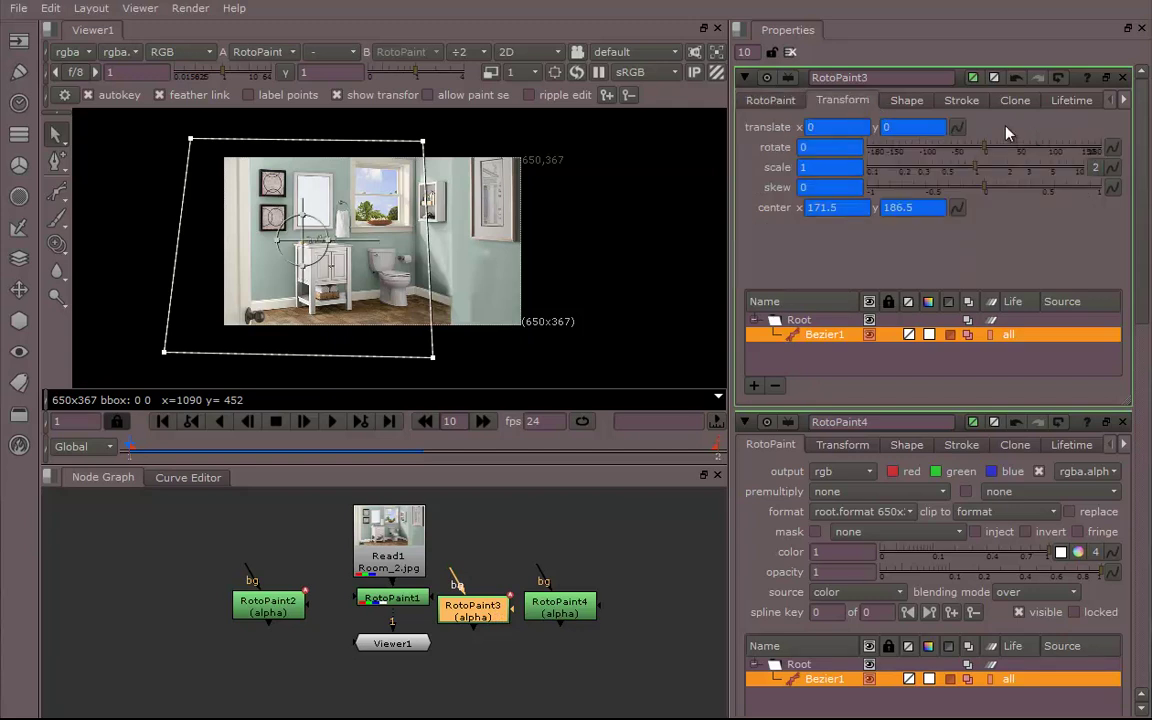
right_click(866, 122)
click(900, 160)
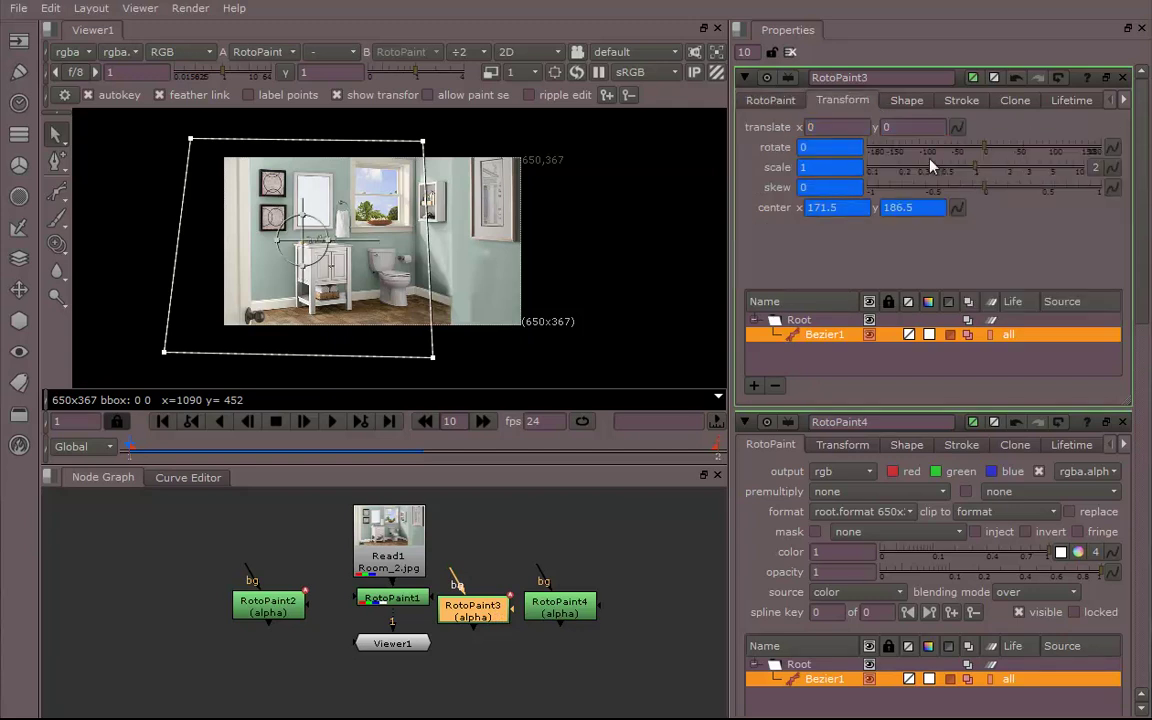
right_click(1096, 148)
click(1125, 185)
right_click(1112, 164)
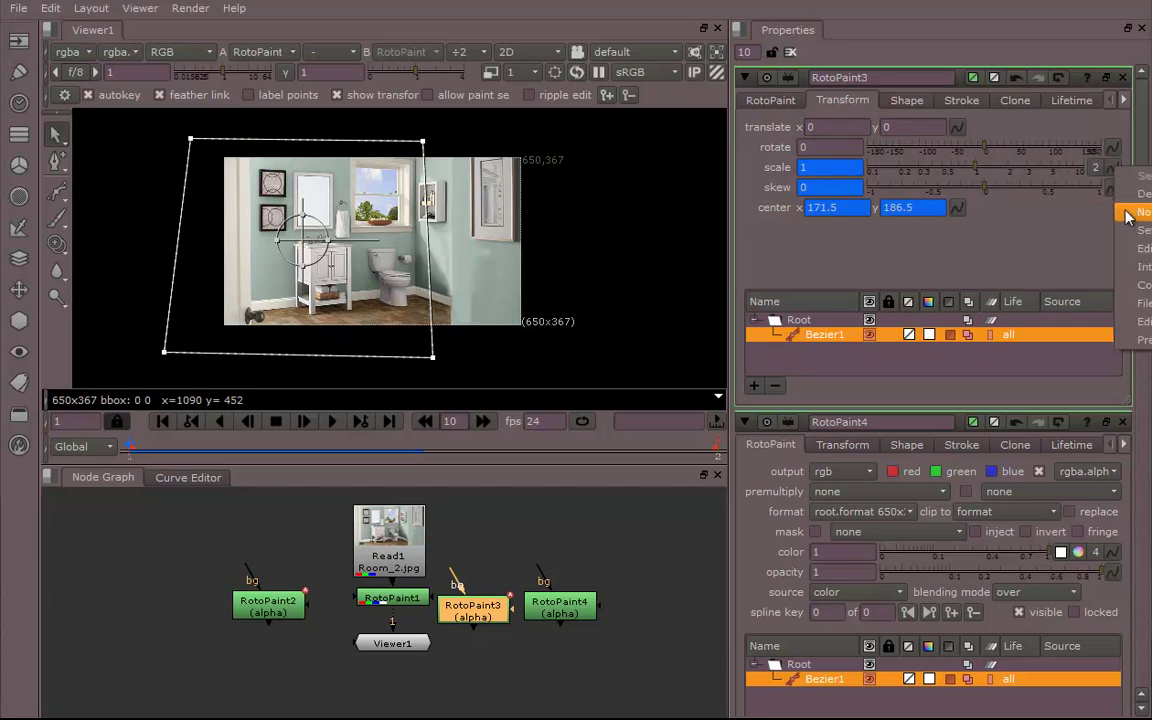
click(1125, 203)
right_click(1112, 187)
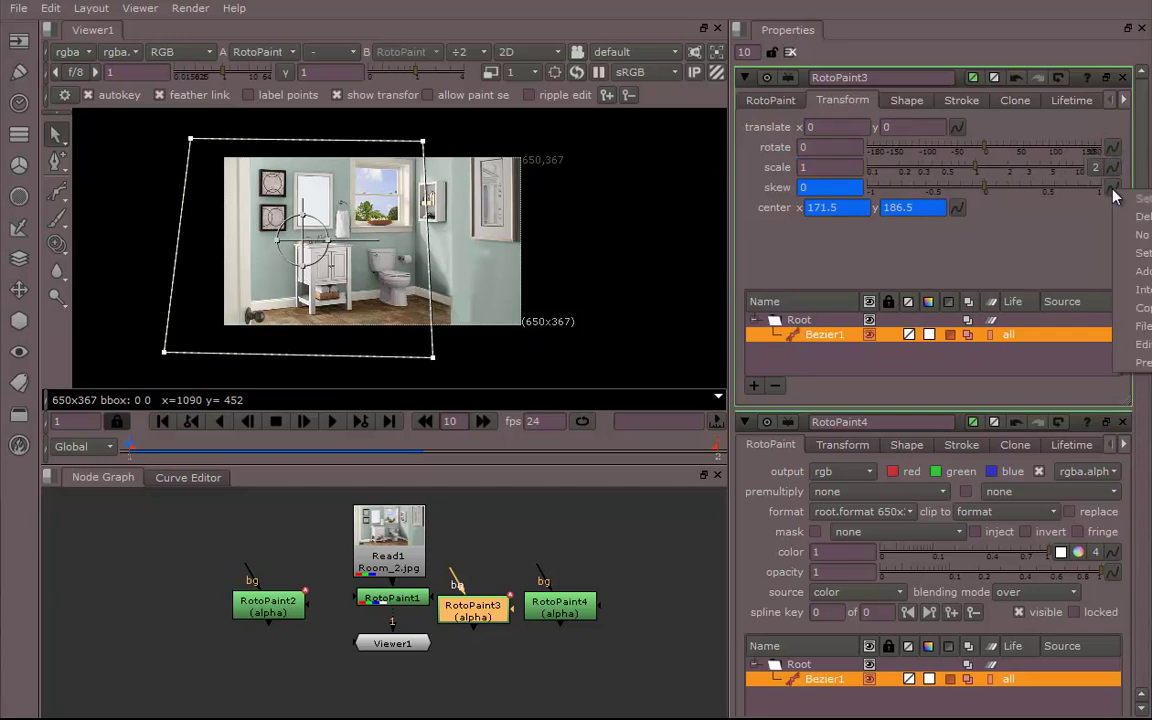
click(1125, 227)
right_click(958, 207)
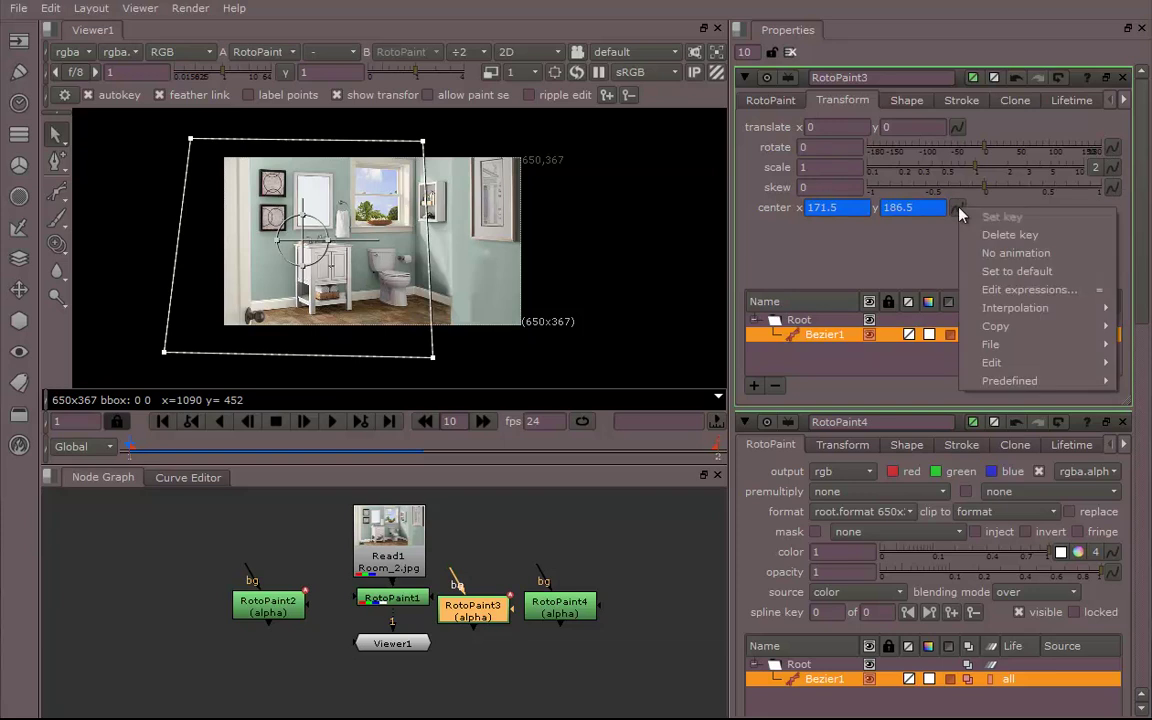
click(975, 247)
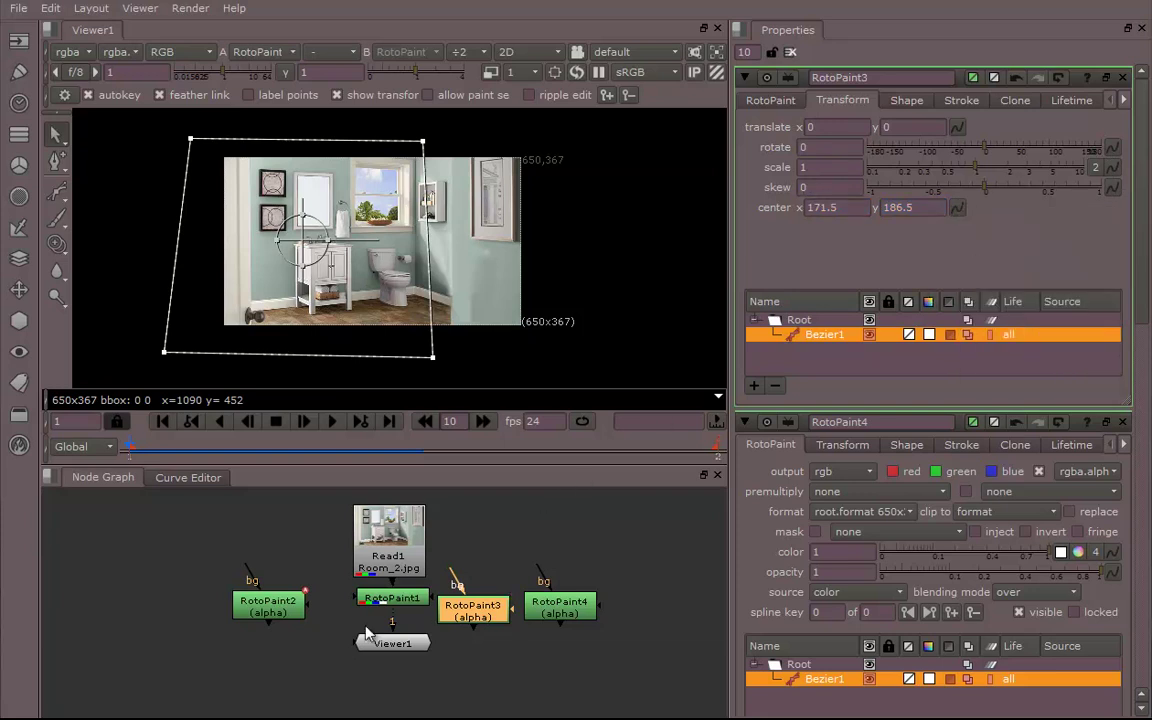
Remove the animation from the translate, rotate, scale, skew and center values of RotoPaint2's Bezier shape.
double_click(267, 607)
click(843, 100)
right_click(959, 124)
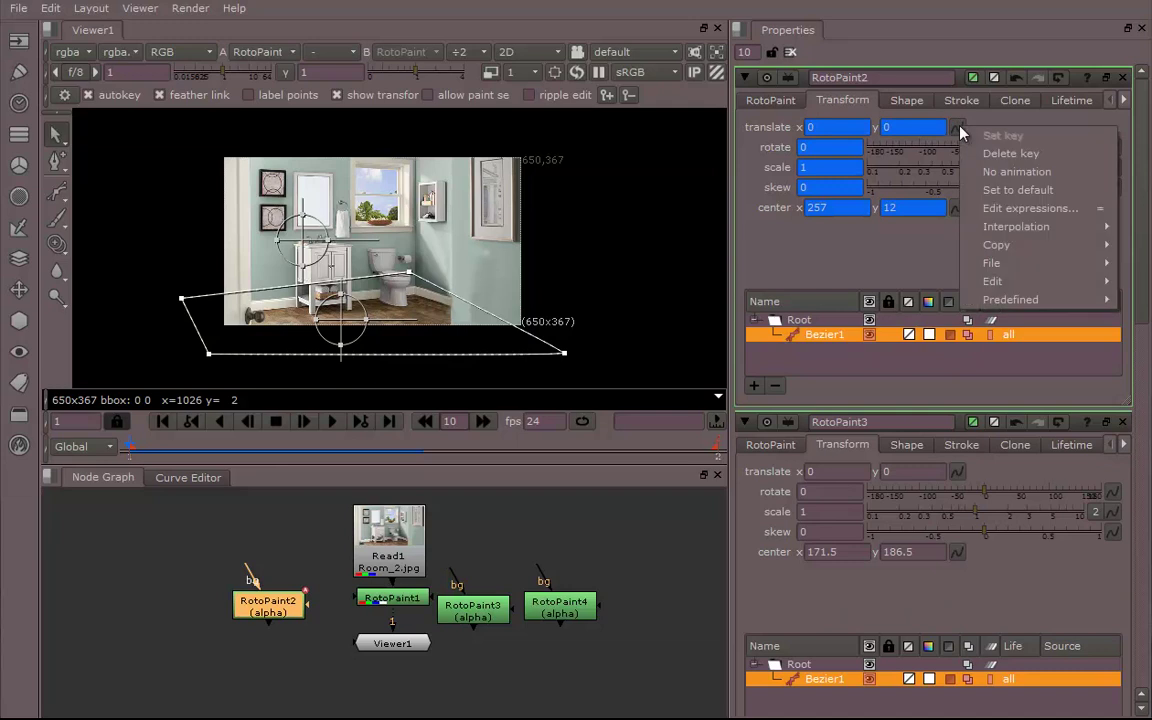
click(995, 175)
right_click(1112, 147)
click(1111, 195)
right_click(1112, 167)
click(1111, 216)
right_click(1110, 187)
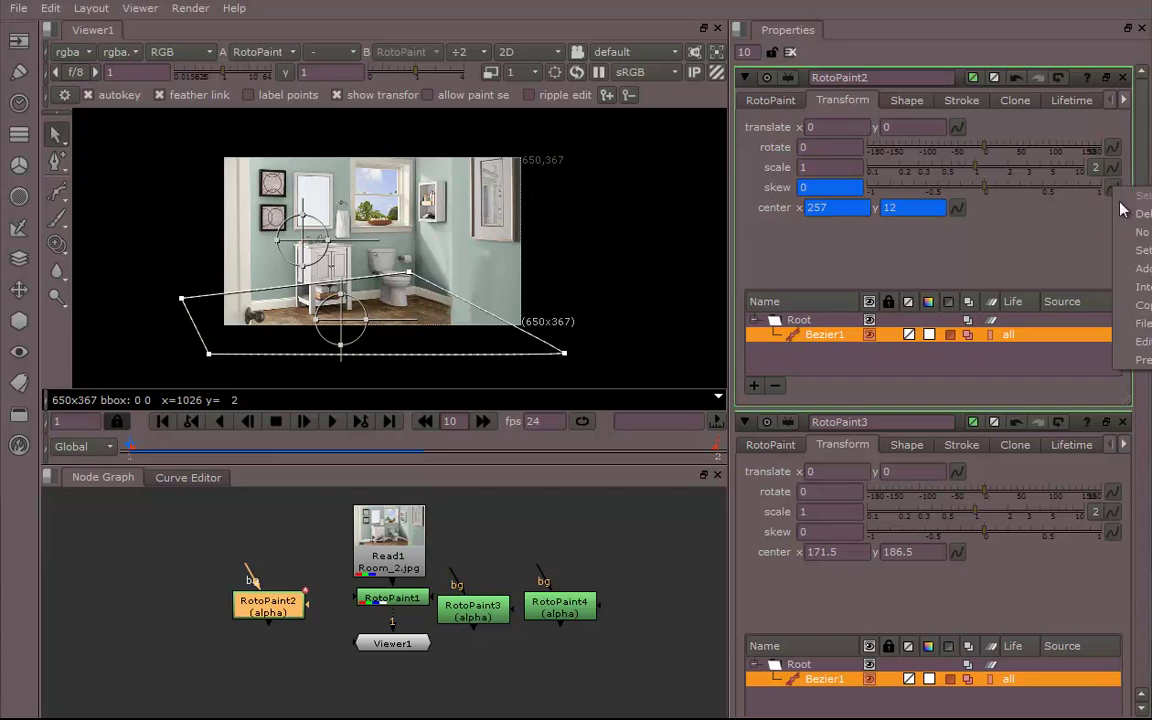
click(1127, 234)
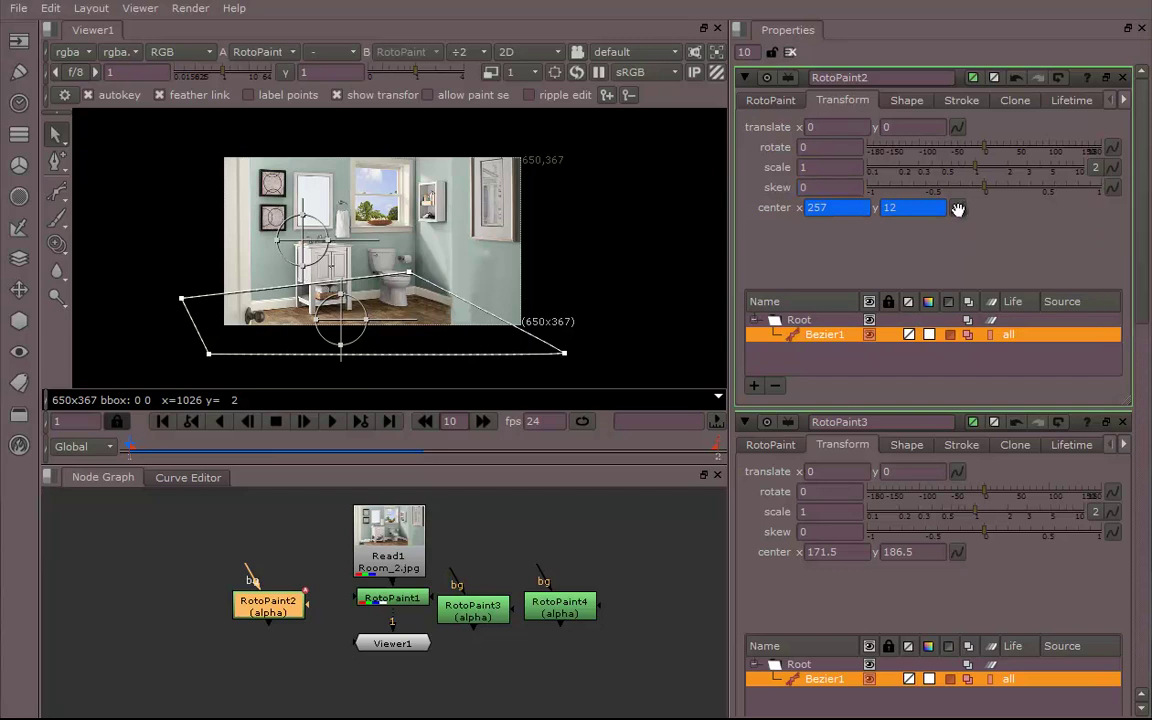
right_click(957, 208)
click(993, 260)
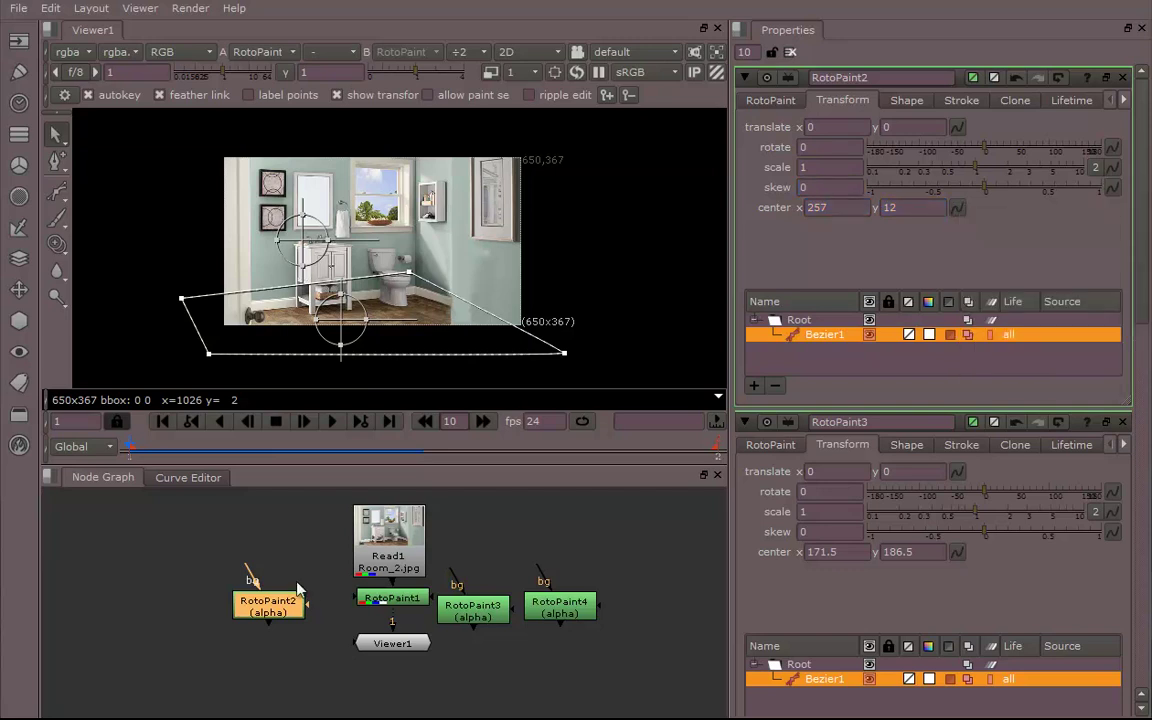
Move the RotoPaint2 node farther left of RotoPaint1 and rename it Floor.
drag(275, 610, 242, 607)
middle_drag(293, 576, 298, 574)
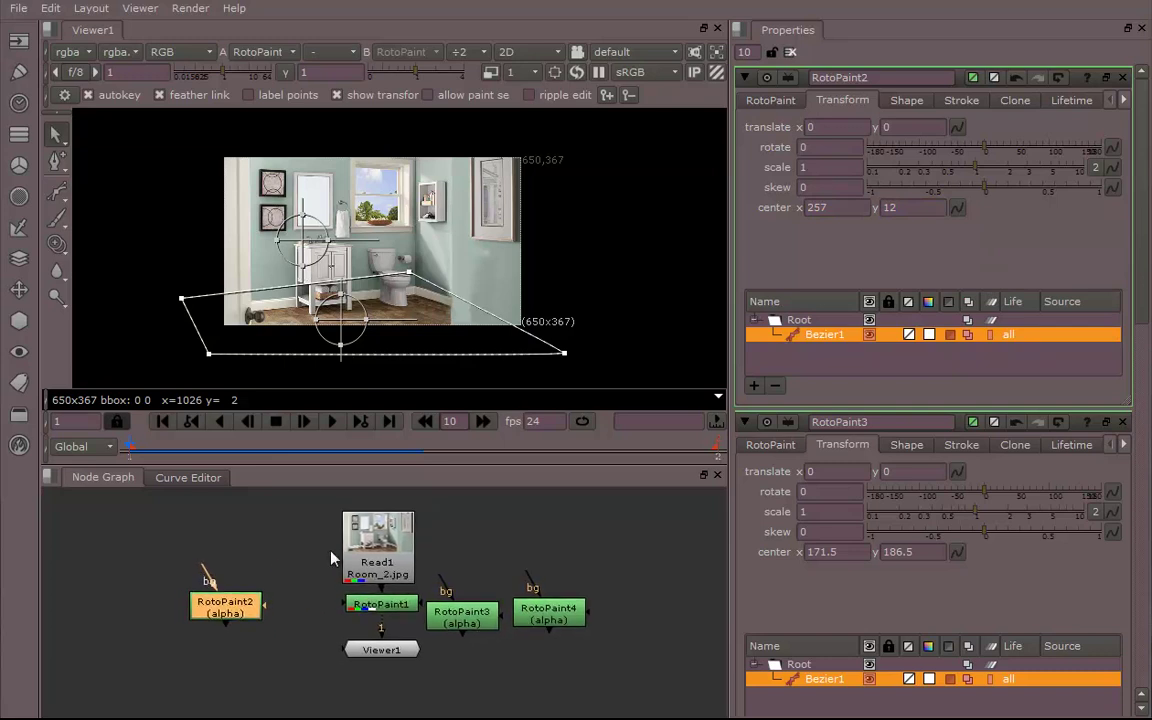
double_click(460, 616)
click(545, 615)
double_click(545, 615)
double_click(225, 607)
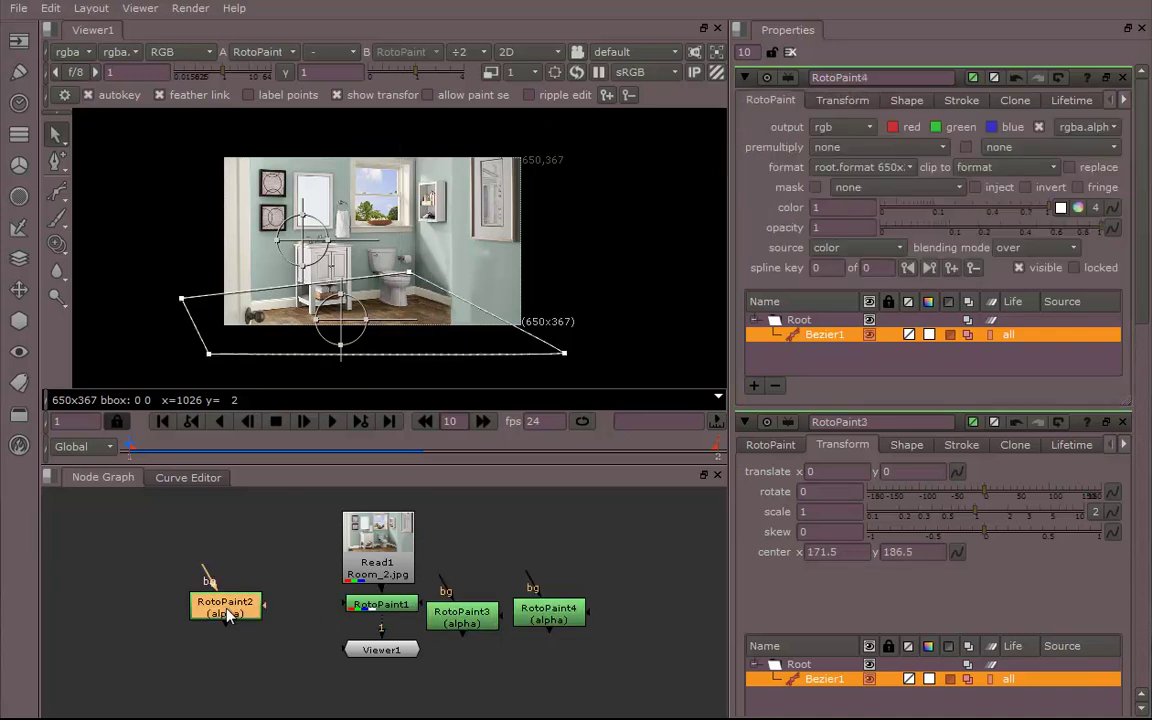
double_click(877, 77)
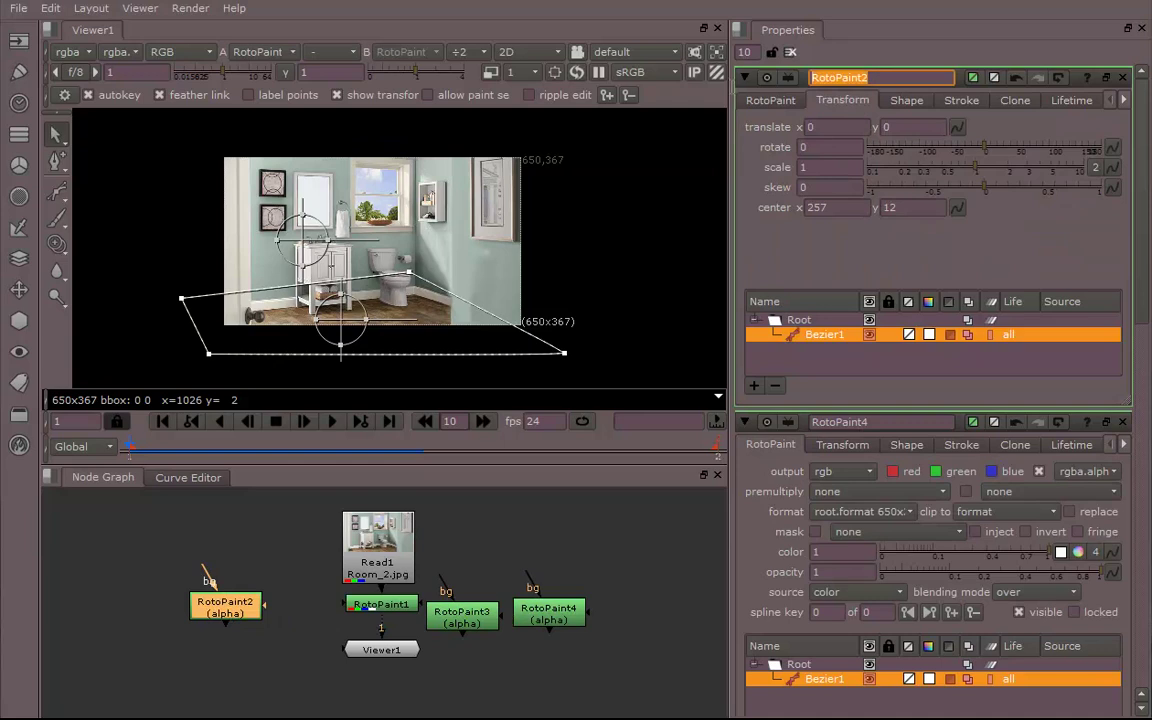
text(Floor)
key(Return)
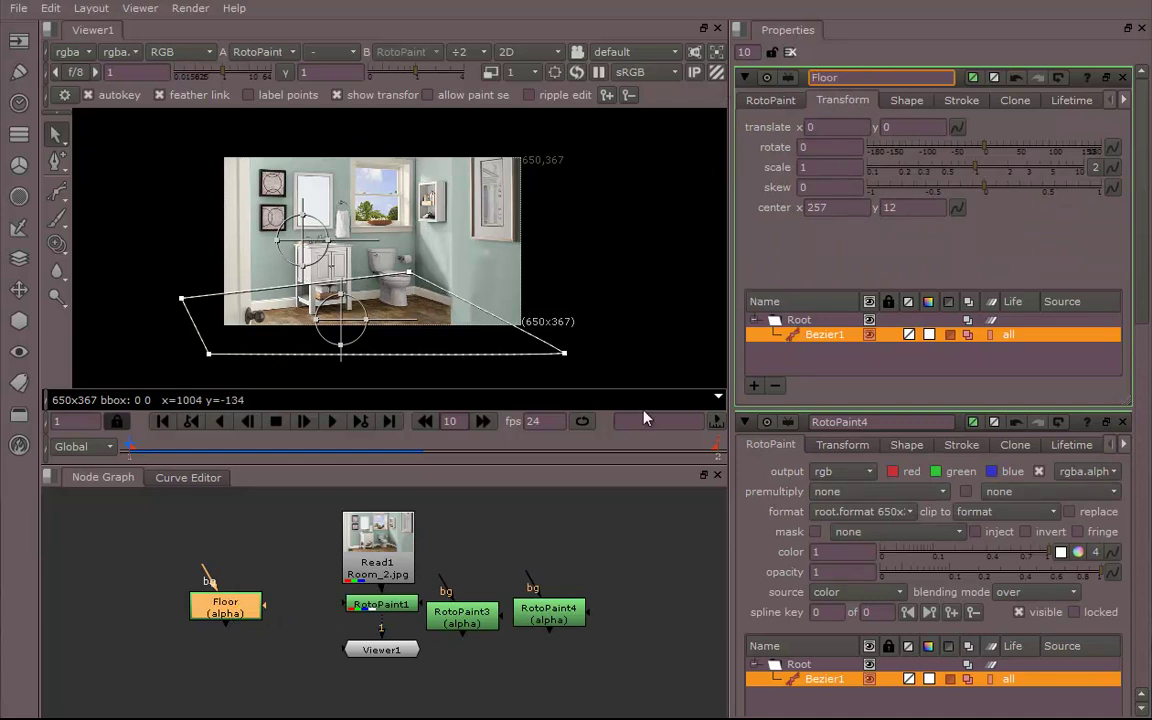
Rename the RotoPaint3 node Left_wall.
double_click(470, 618)
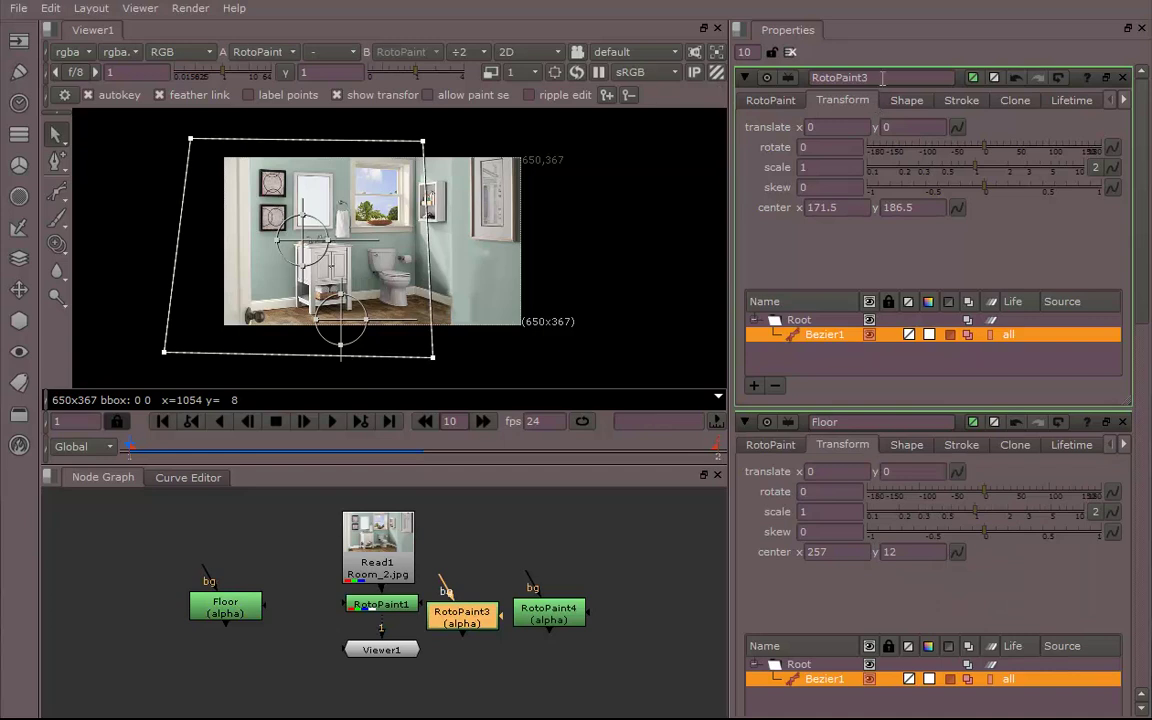
text(Left_wall)
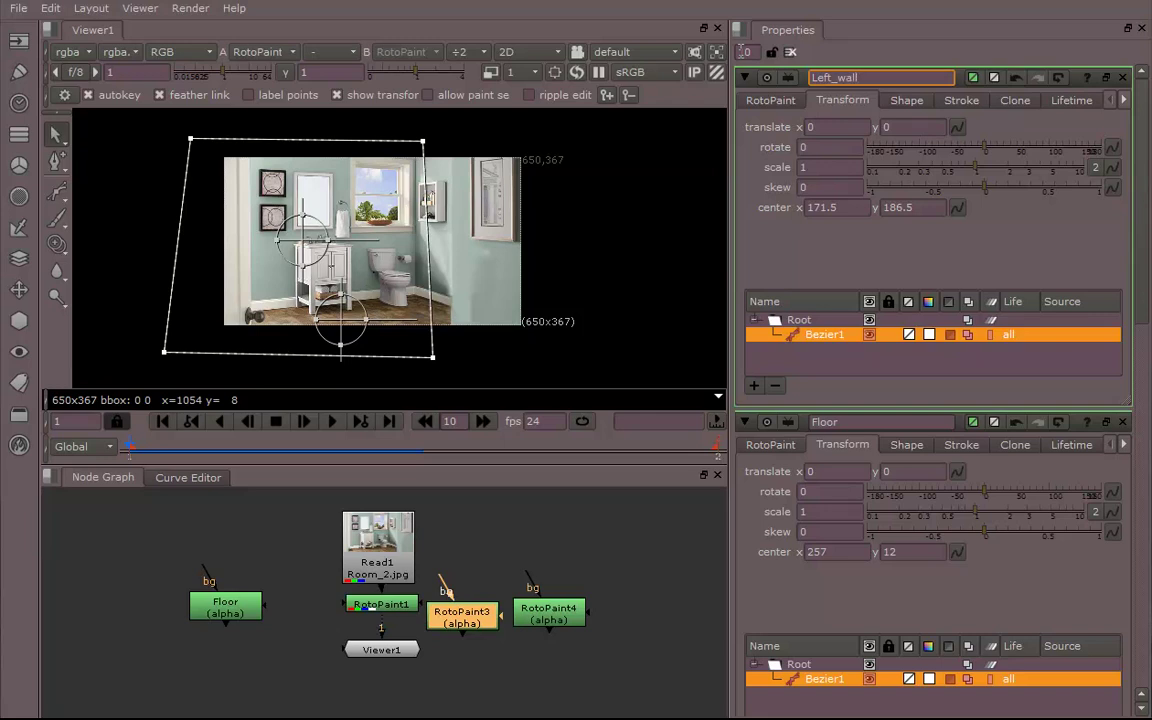
key(Return)
Rename the RotoPaint4 node right_wall.
double_click(535, 607)
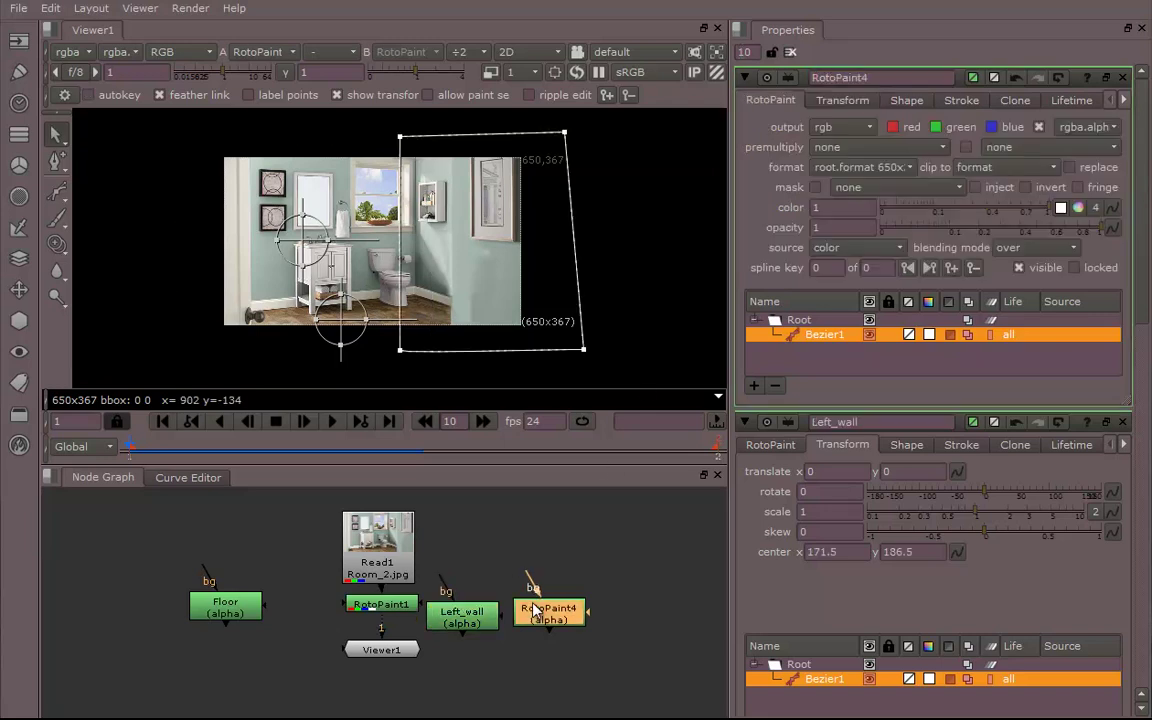
double_click(895, 77)
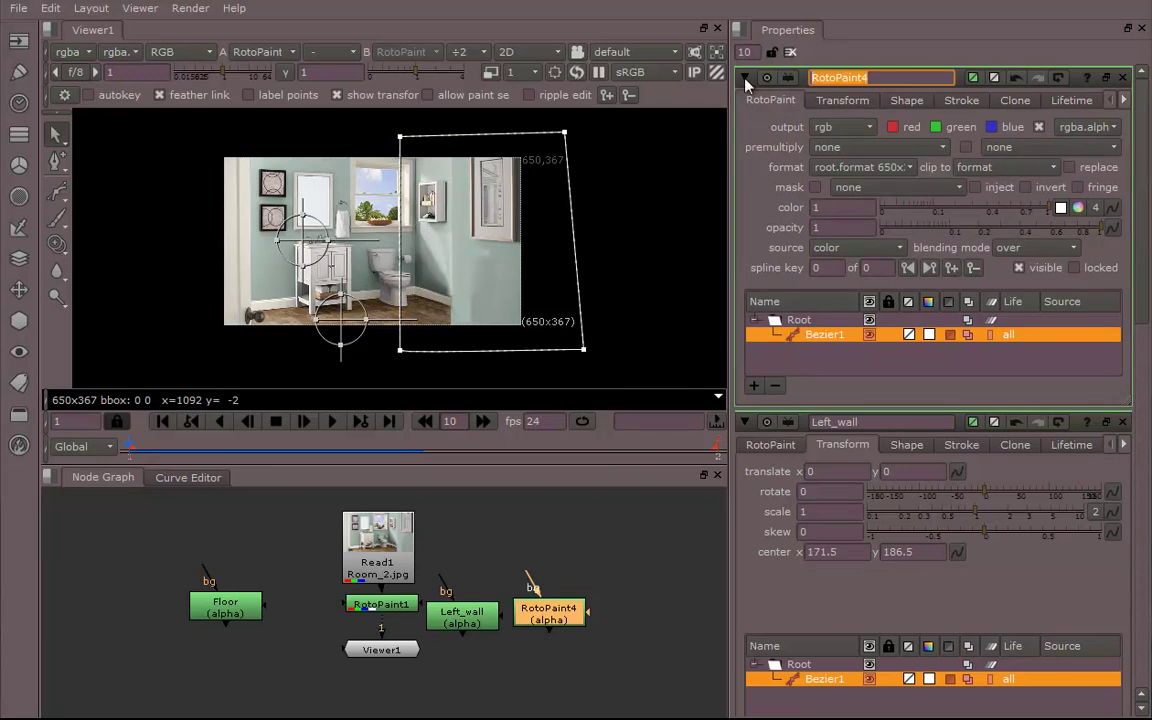
text(right_wall)
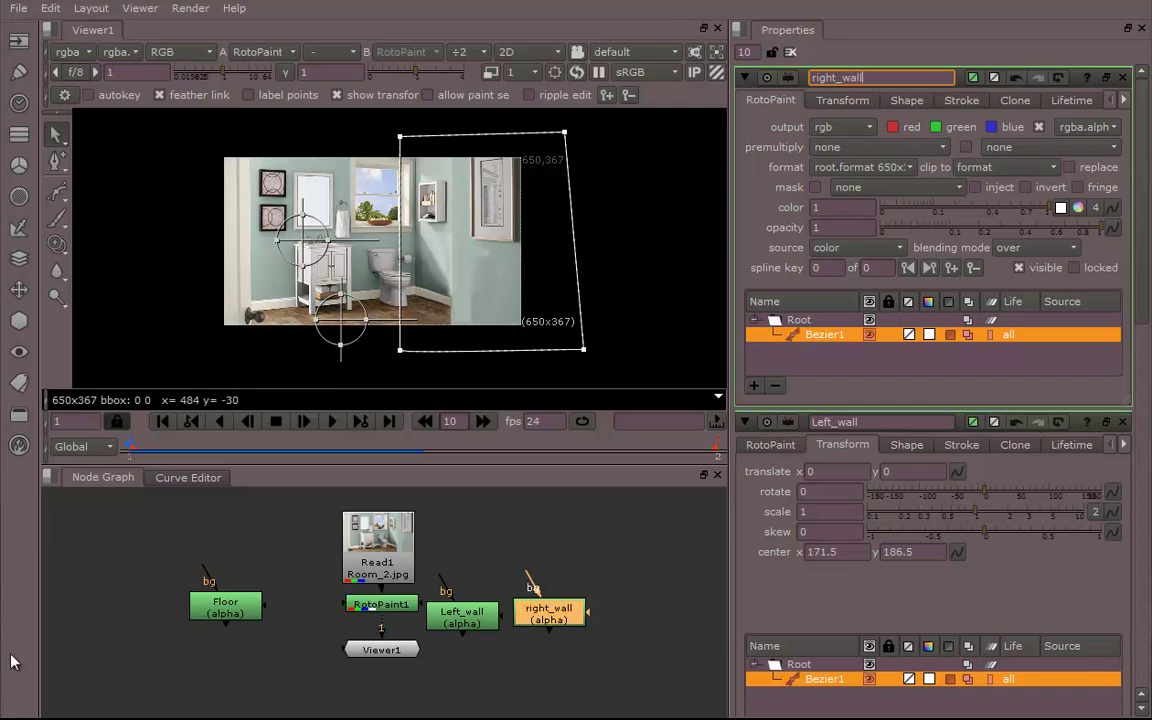
Connect the bg inputs of Floor, Left_wall and right_wall to RotoPaint1 through dots, and straighten the Floor branch.
mouse_move(228, 612)
mouse_down()
mouse_move(220, 657)
mouse_move(360, 606)
mouse_move(219, 596)
mouse_up()
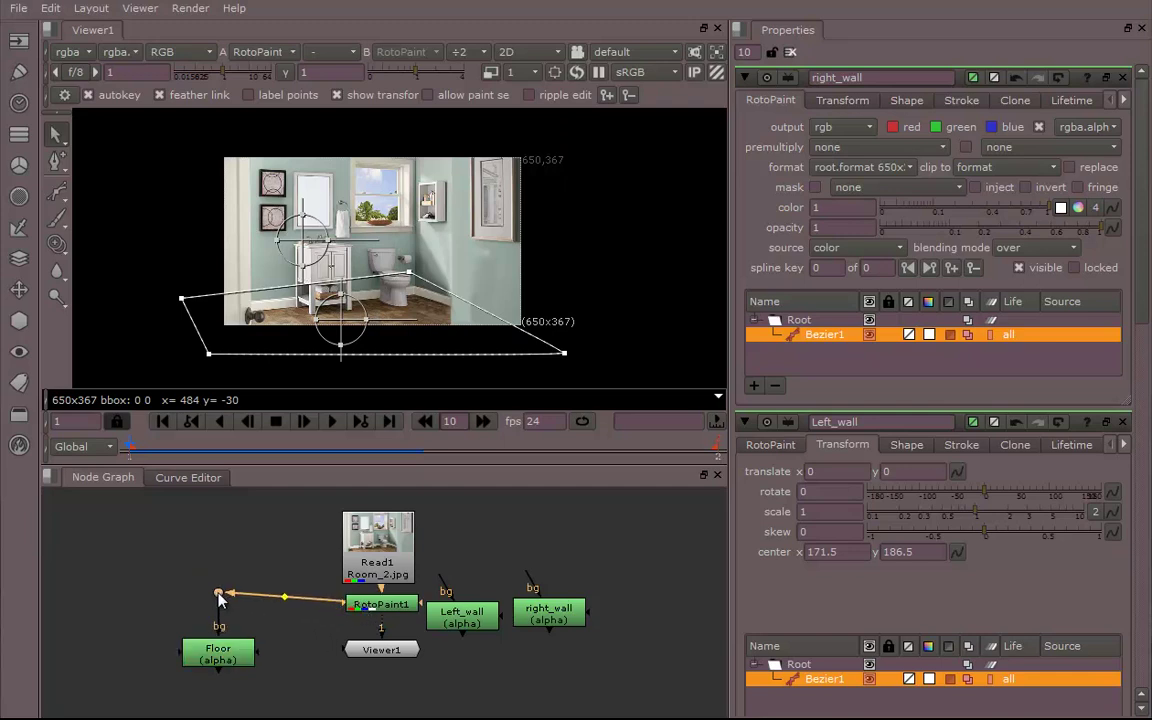
drag(451, 628, 398, 605)
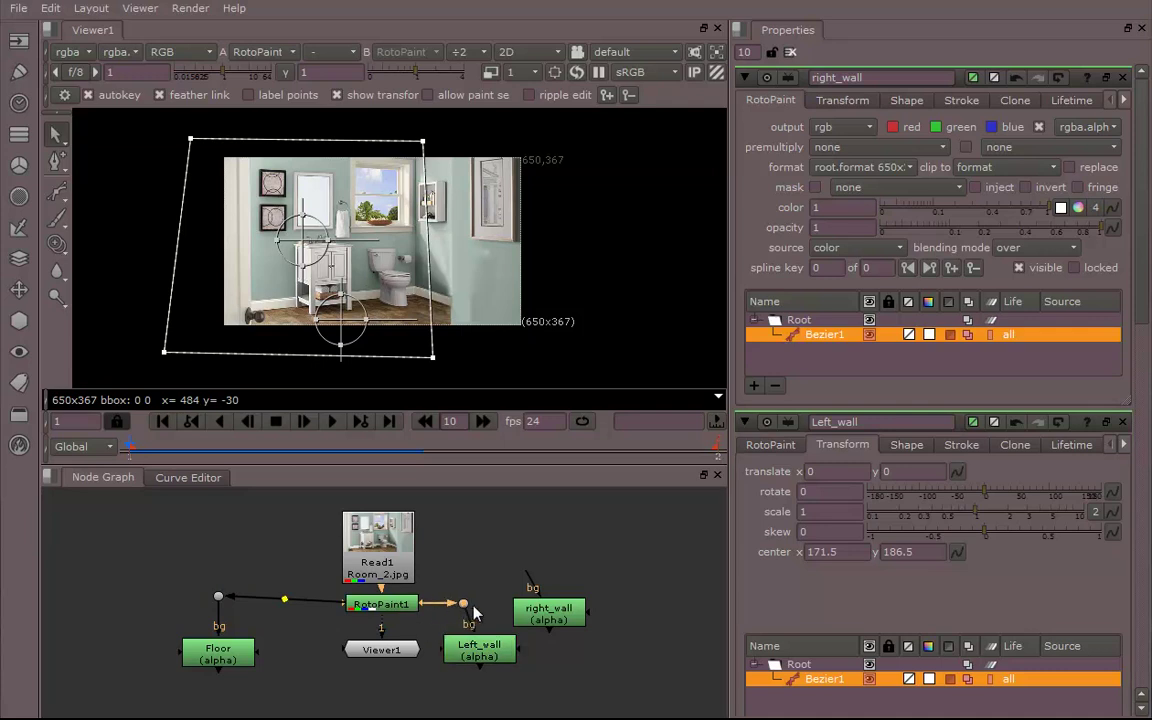
drag(520, 618, 576, 599)
mouse_move(239, 665)
mouse_down()
mouse_move(226, 677)
mouse_move(239, 677)
mouse_up()
middle_drag(306, 659, 305, 617)
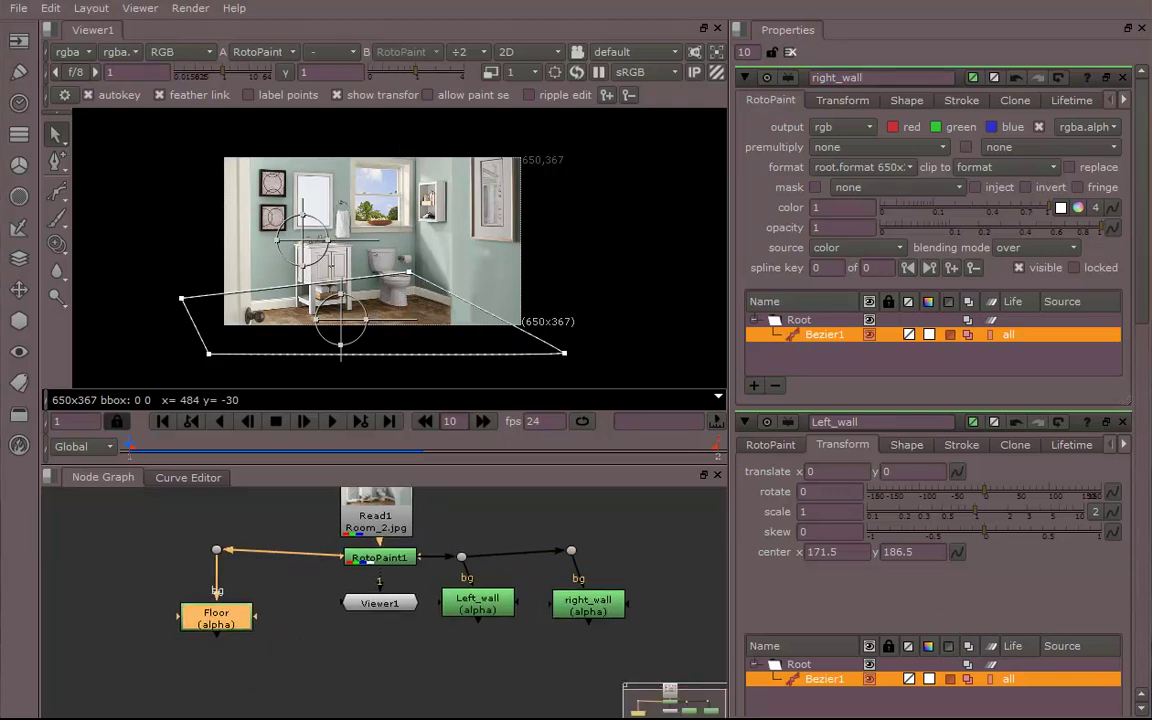
drag(218, 551, 218, 559)
mouse_move(220, 607)
mouse_down()
mouse_move(235, 615)
mouse_move(213, 612)
mouse_up()
click(69, 612)
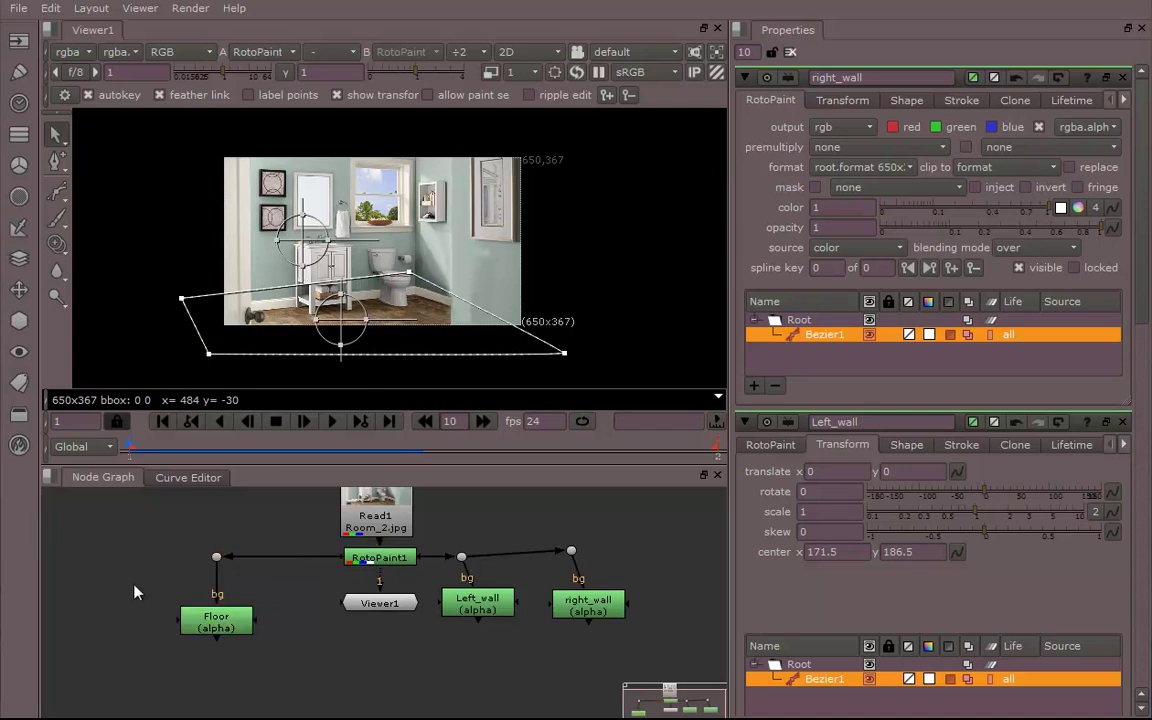
Add an unconnected Premult node and place it below the Floor node.
key(Tab)
text(p)
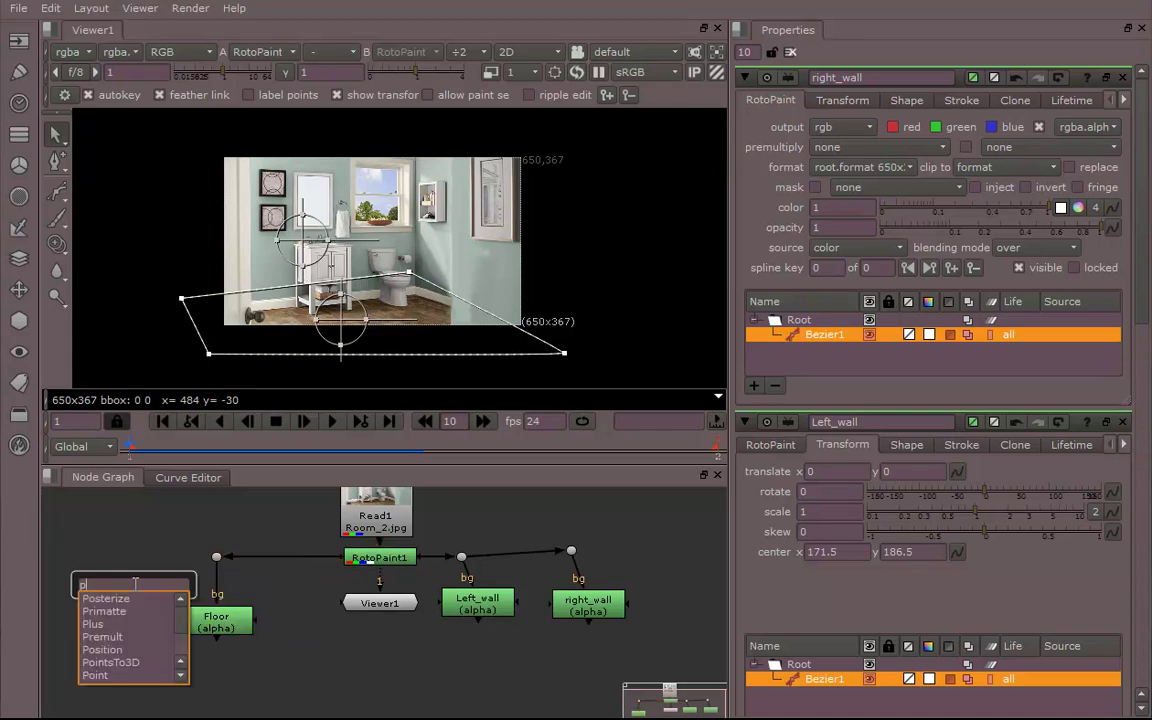
text(e)
key(BackSpace)
text(remult)
key(Return)
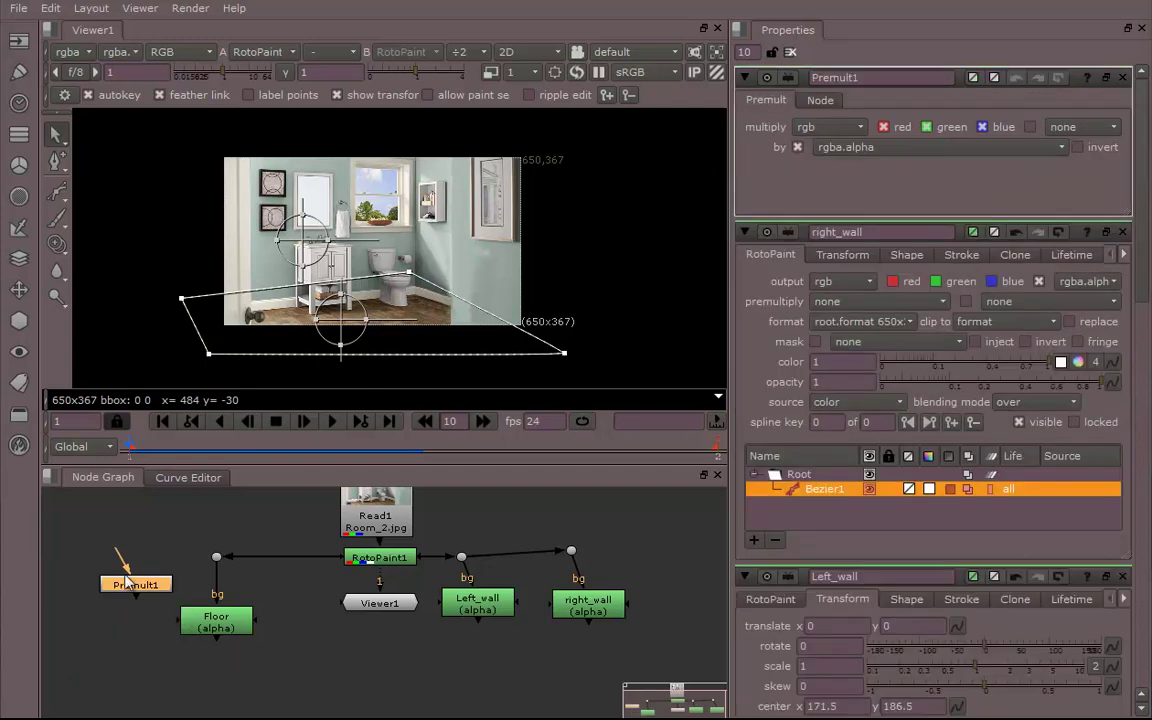
drag(122, 571, 238, 687)
Duplicate the Premult node twice in the empty area below the wall nodes.
middle_drag(339, 682, 335, 605)
click(335, 626)
click(211, 615)
key(ctrl+c)
click(378, 648)
key(ctrl+v)
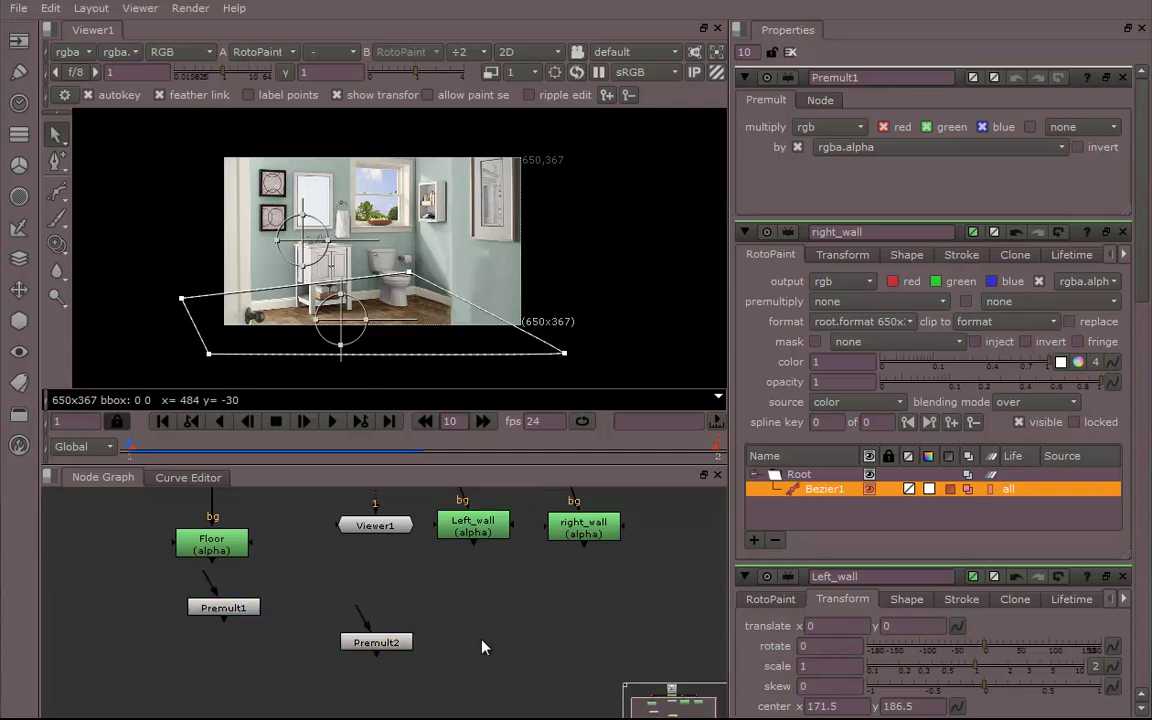
key(ctrl+v)
Connect Premult3 to right_wall, Premult2 to Left_wall and Premult1 to Floor.
drag(557, 636, 588, 528)
key(l)
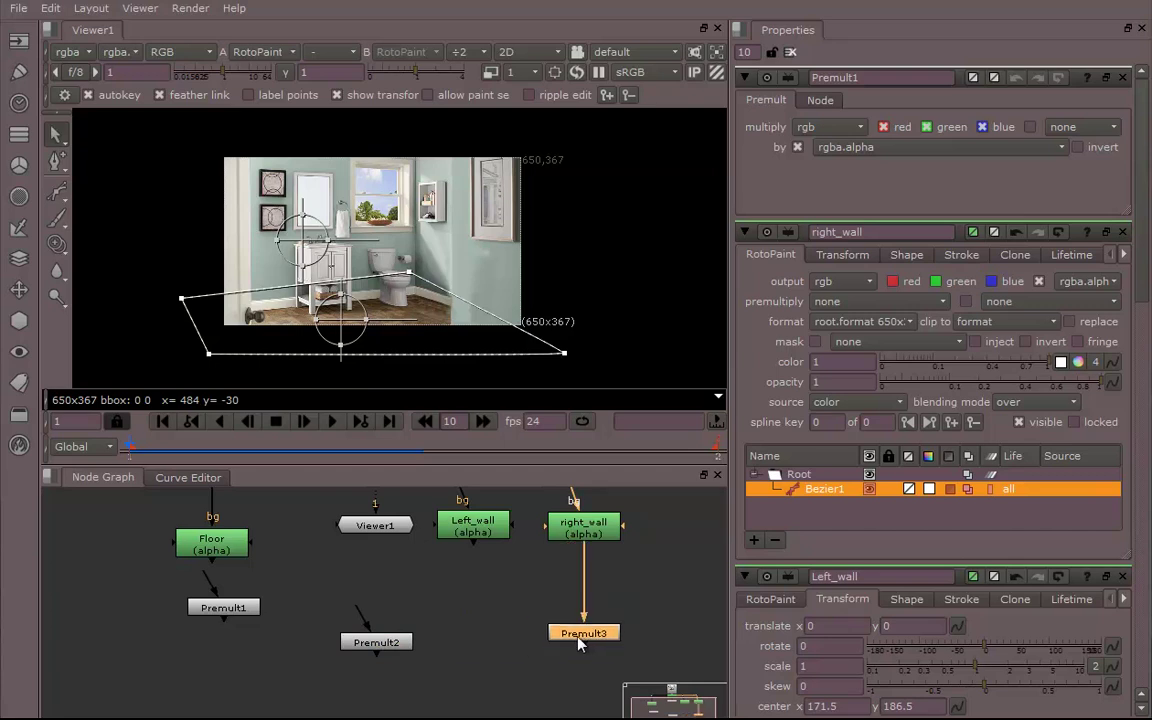
drag(370, 647, 473, 527)
click(468, 608)
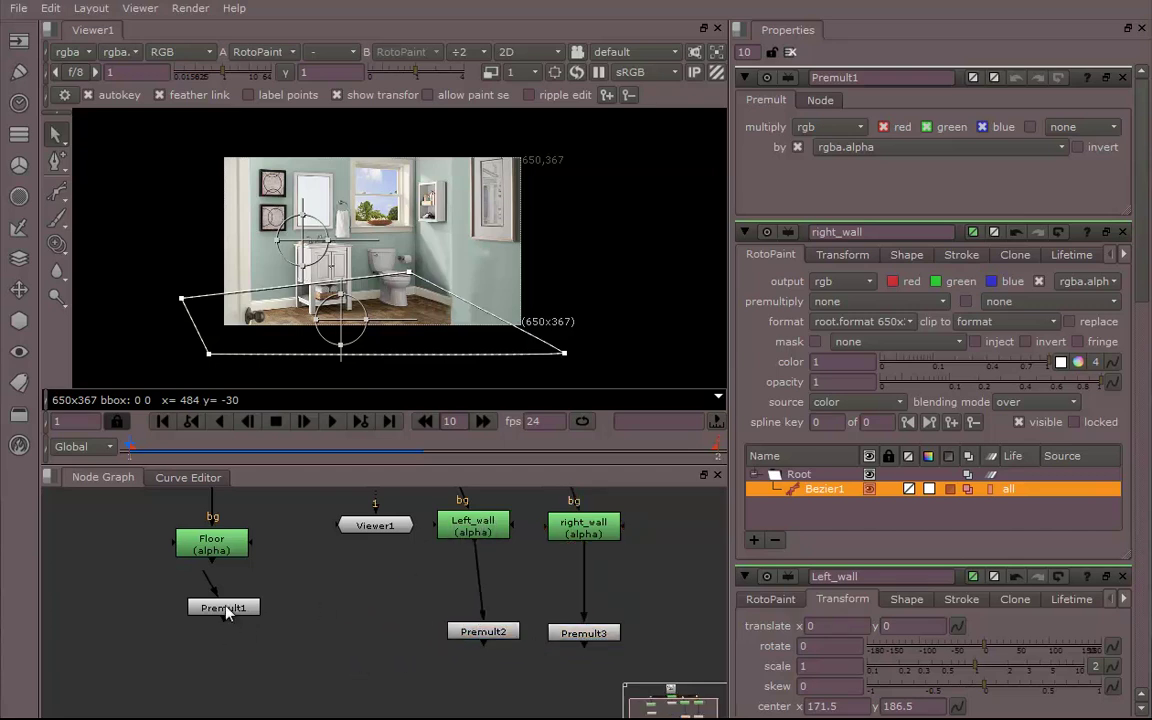
drag(224, 612, 211, 542)
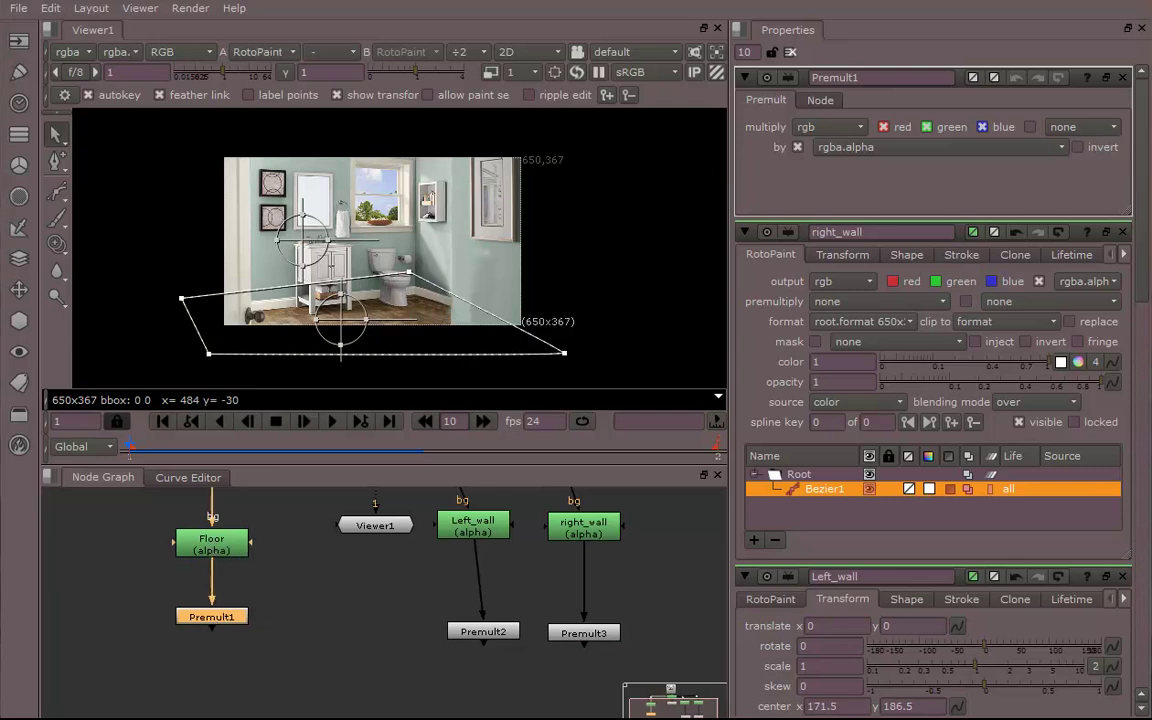
Add a Camera node and place it beside the Floor branch, on its outer side.
middle_drag(397, 620, 441, 663)
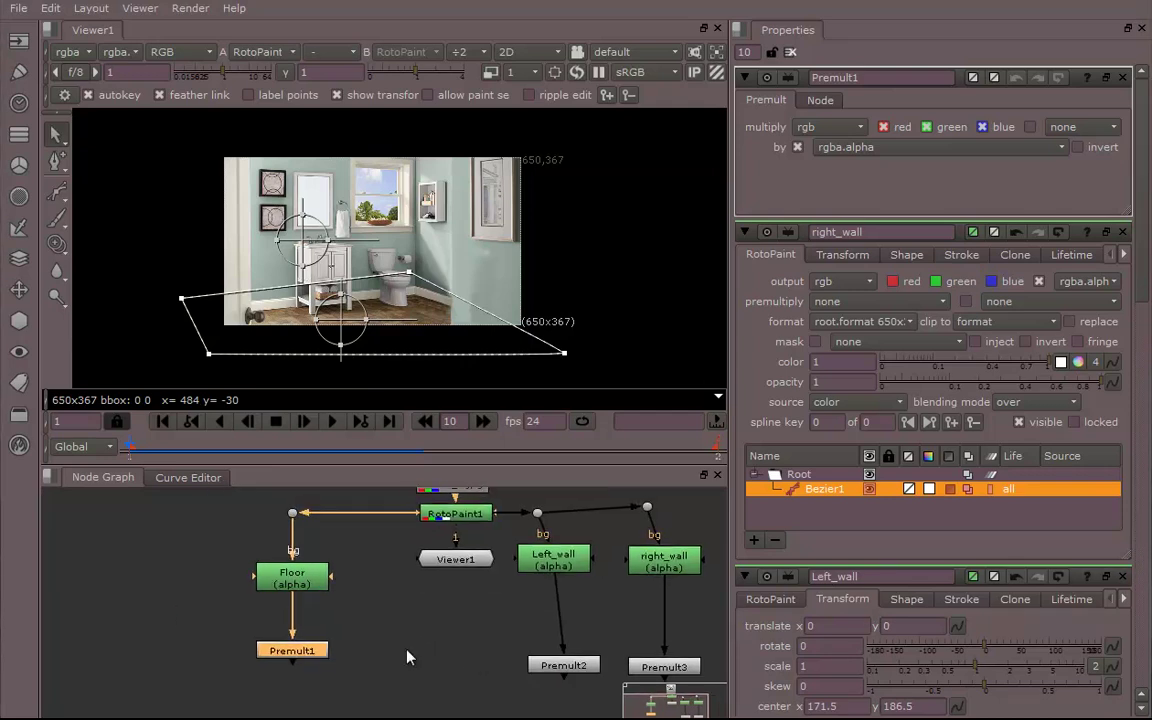
middle_drag(387, 607, 399, 610)
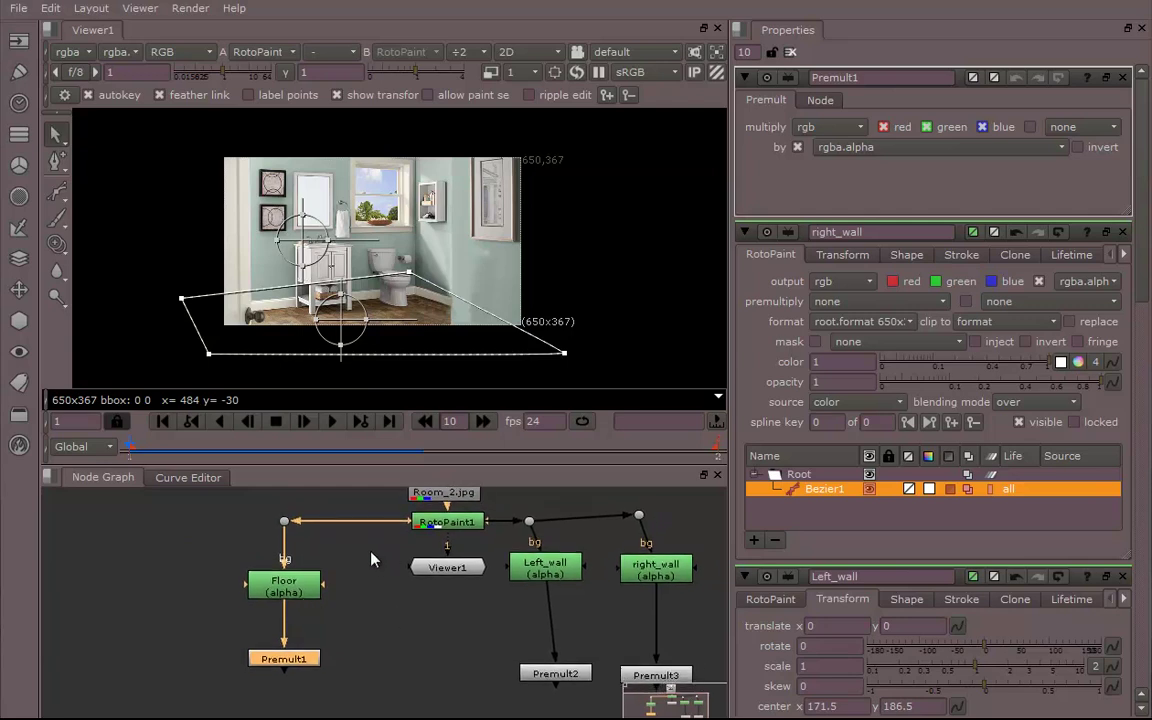
middle_drag(362, 592, 317, 605)
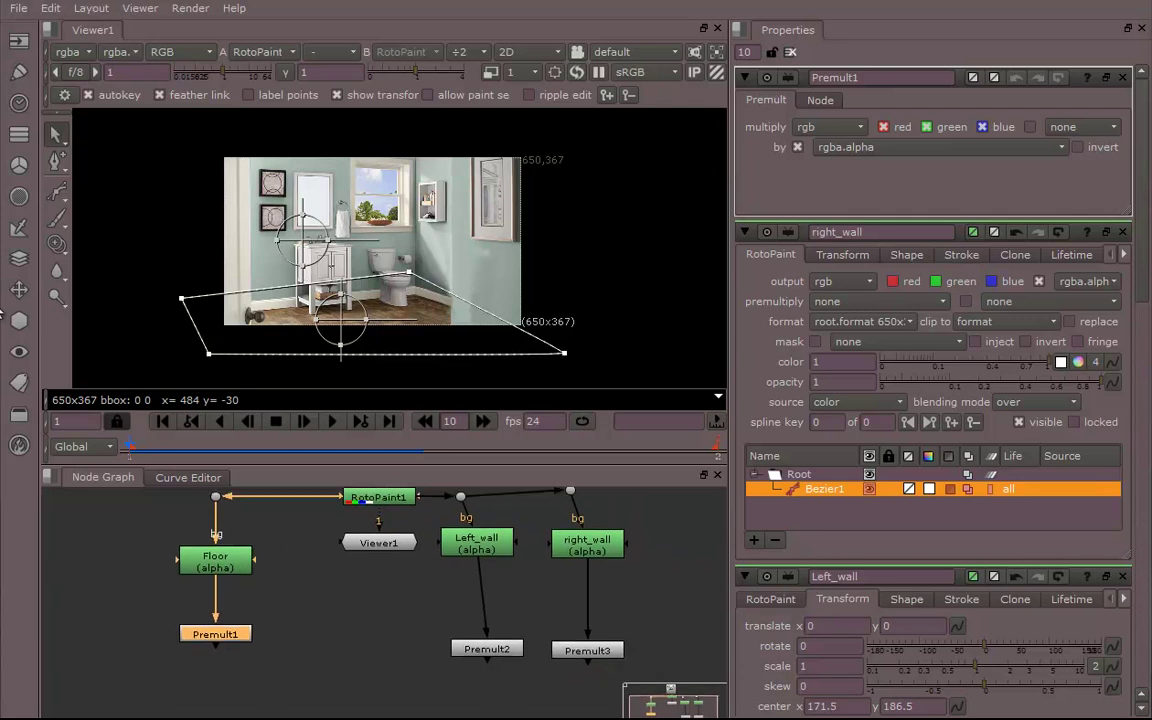
click(19, 322)
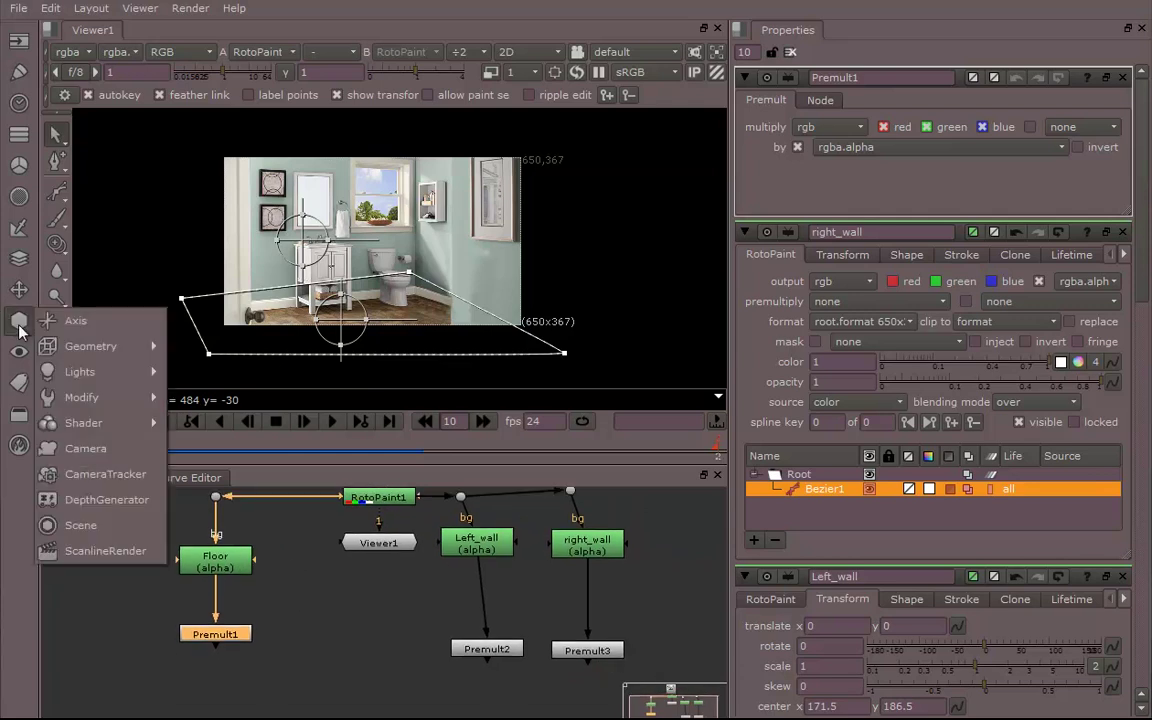
click(88, 449)
drag(316, 602, 95, 612)
middle_drag(290, 648, 353, 626)
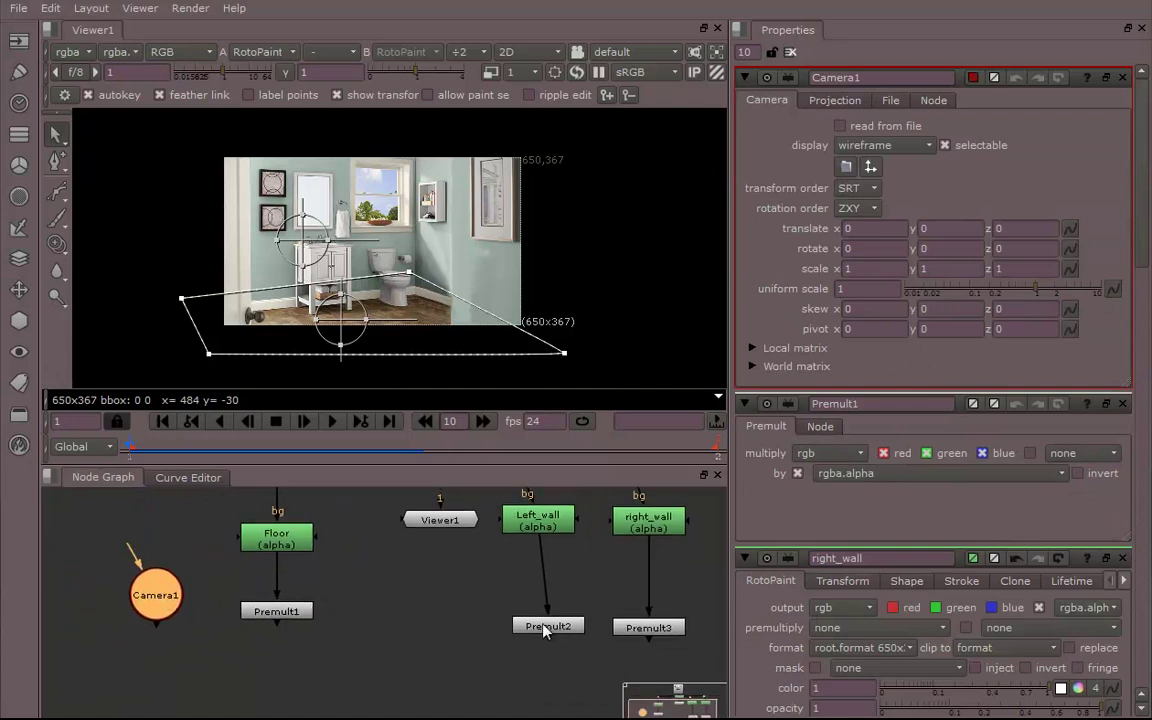
Align Premult2 and Premult3 directly beneath their wall nodes, level with Premult1.
drag(548, 626, 538, 613)
drag(654, 632, 655, 612)
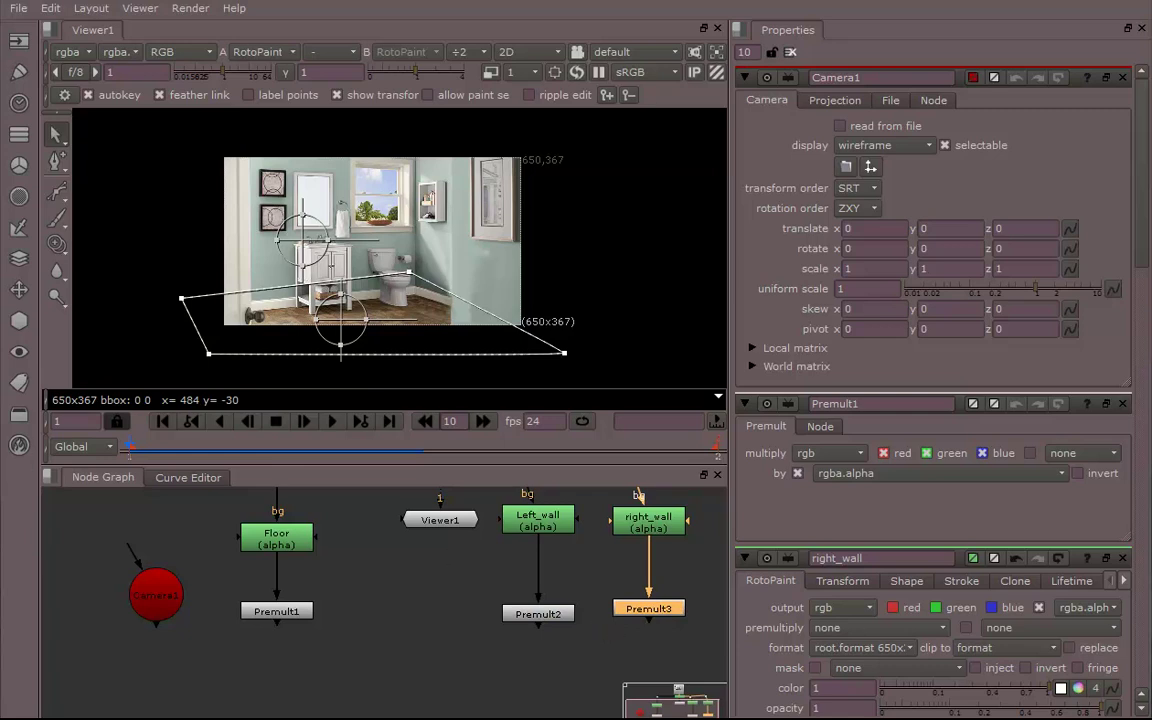
click(62, 514)
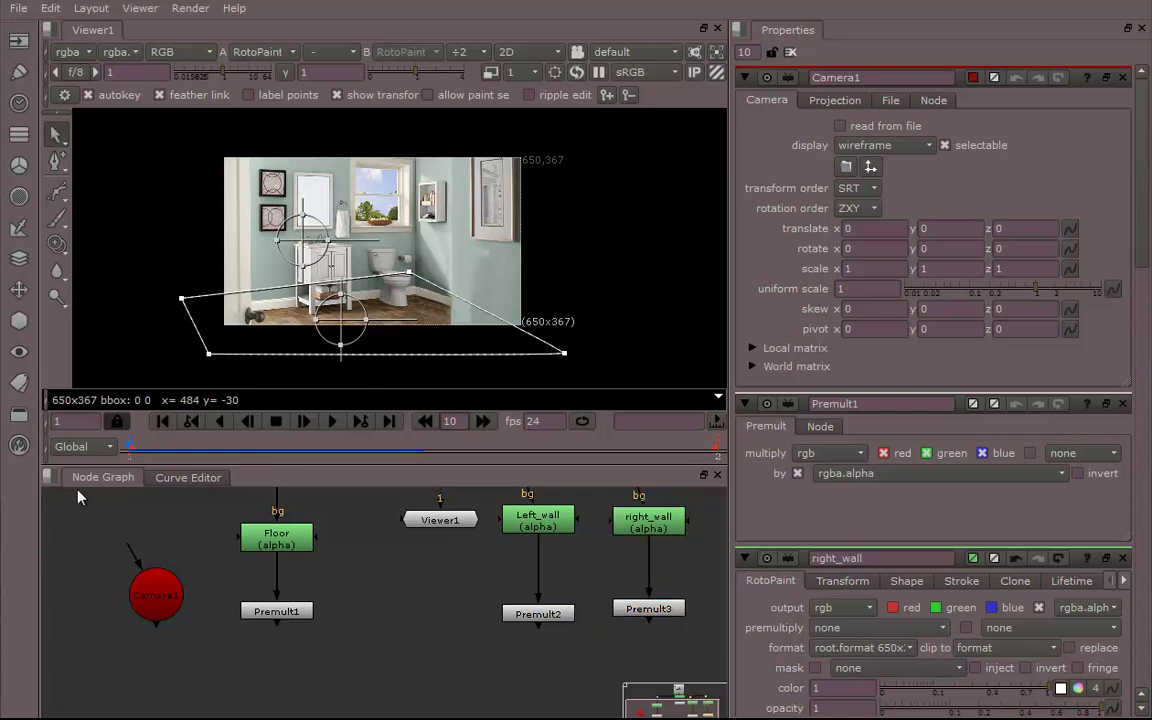
Add an unconnected Project3D shader node and place it below Premult1.
click(18, 290)
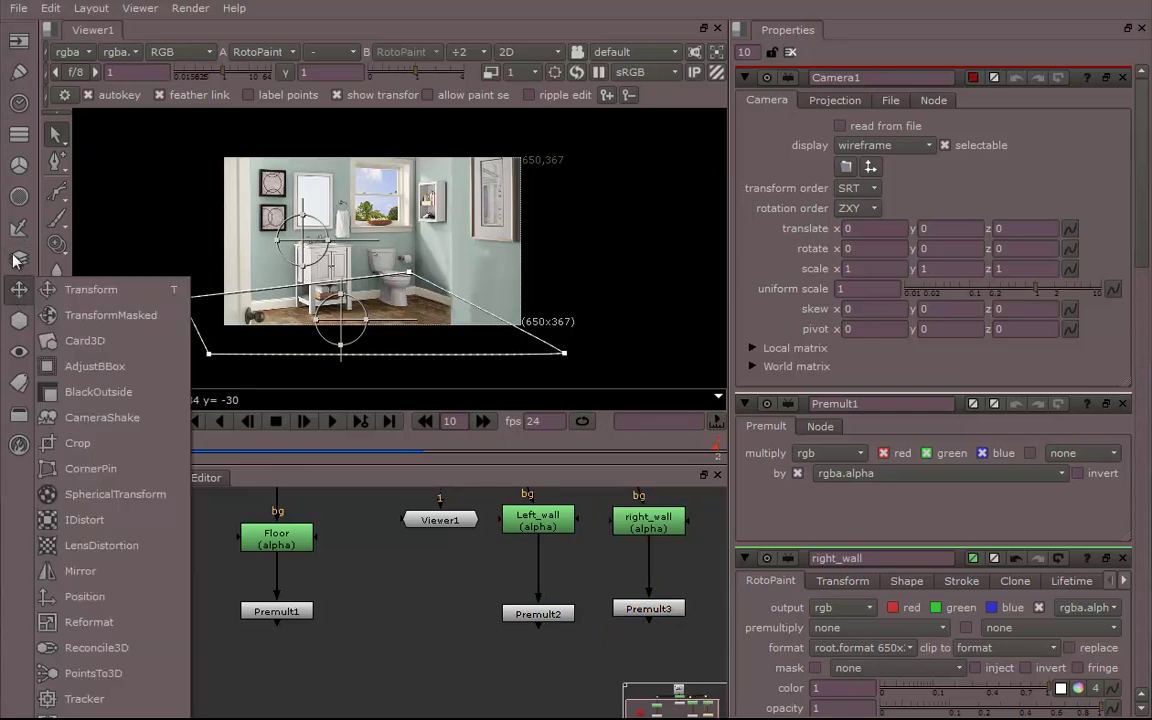
click(18, 258)
click(16, 321)
mouse_move(86, 400)
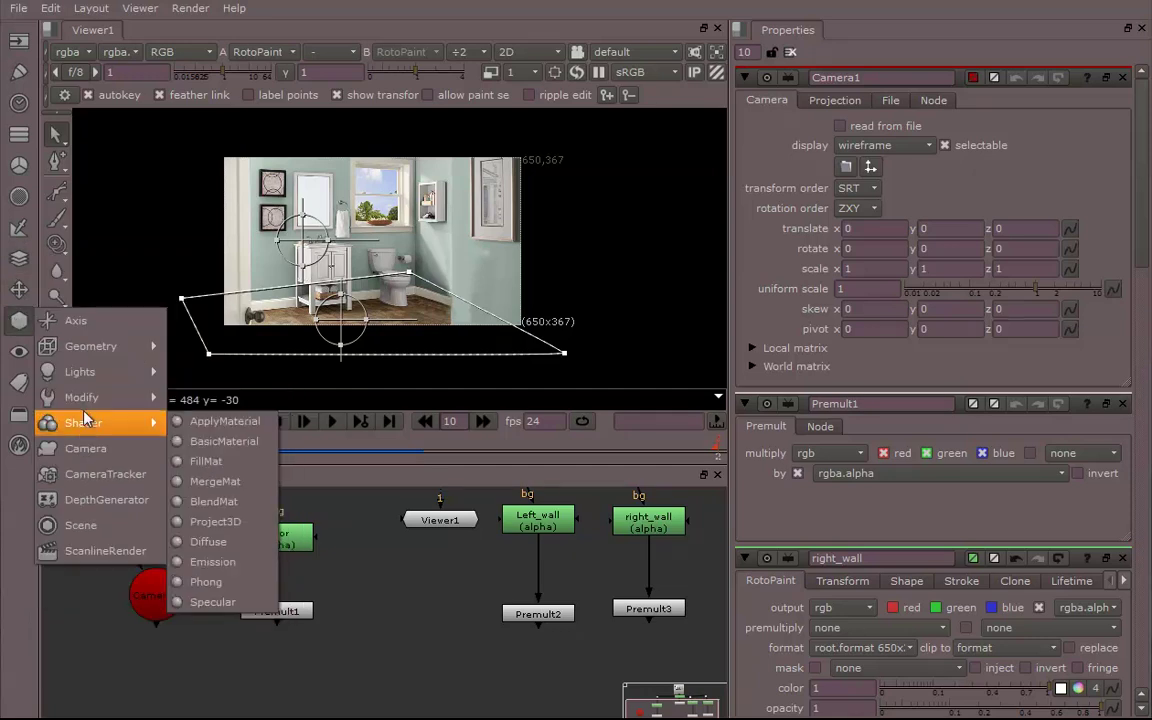
mouse_move(85, 422)
click(243, 521)
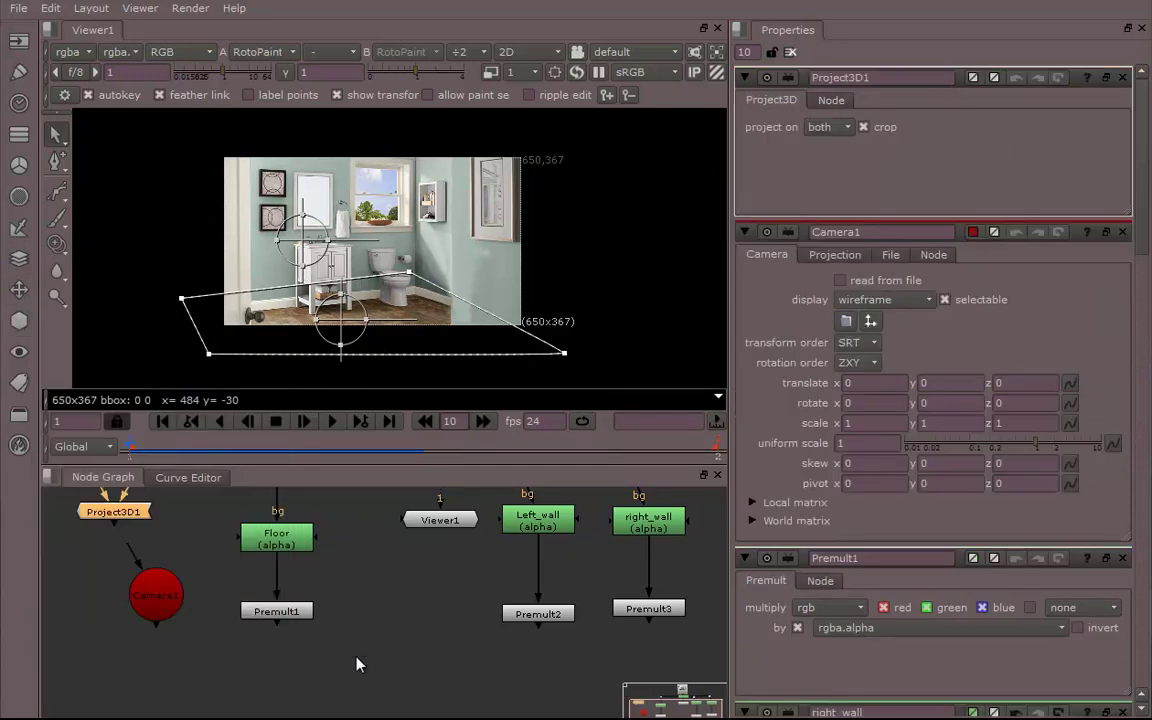
click(293, 695)
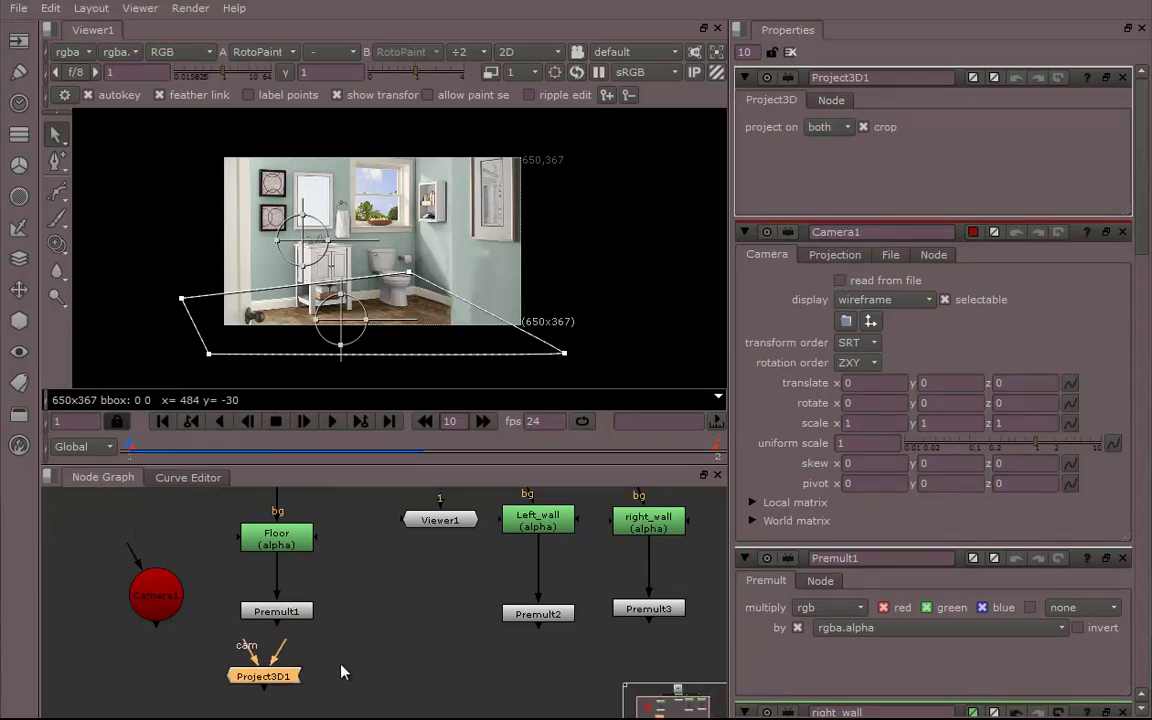
Duplicate the Project3D node twice in the empty area between the floor and wall branches.
key(ctrl+c)
click(404, 637)
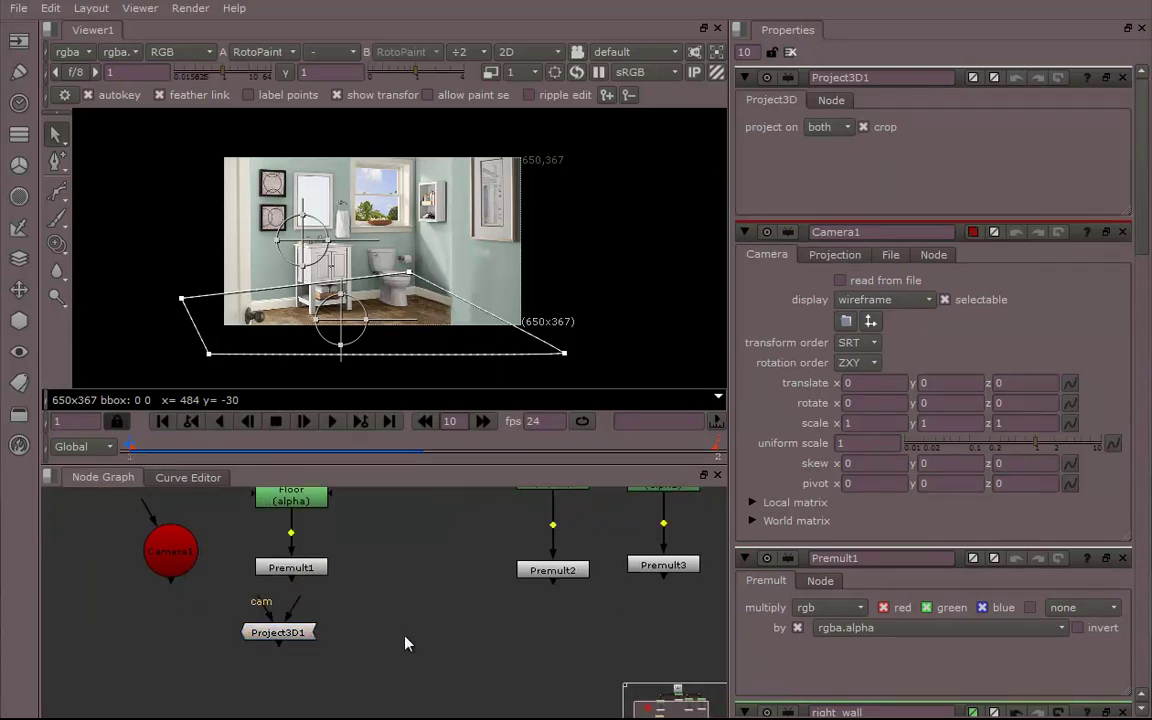
key(ctrl+v)
key(ctrl+v)
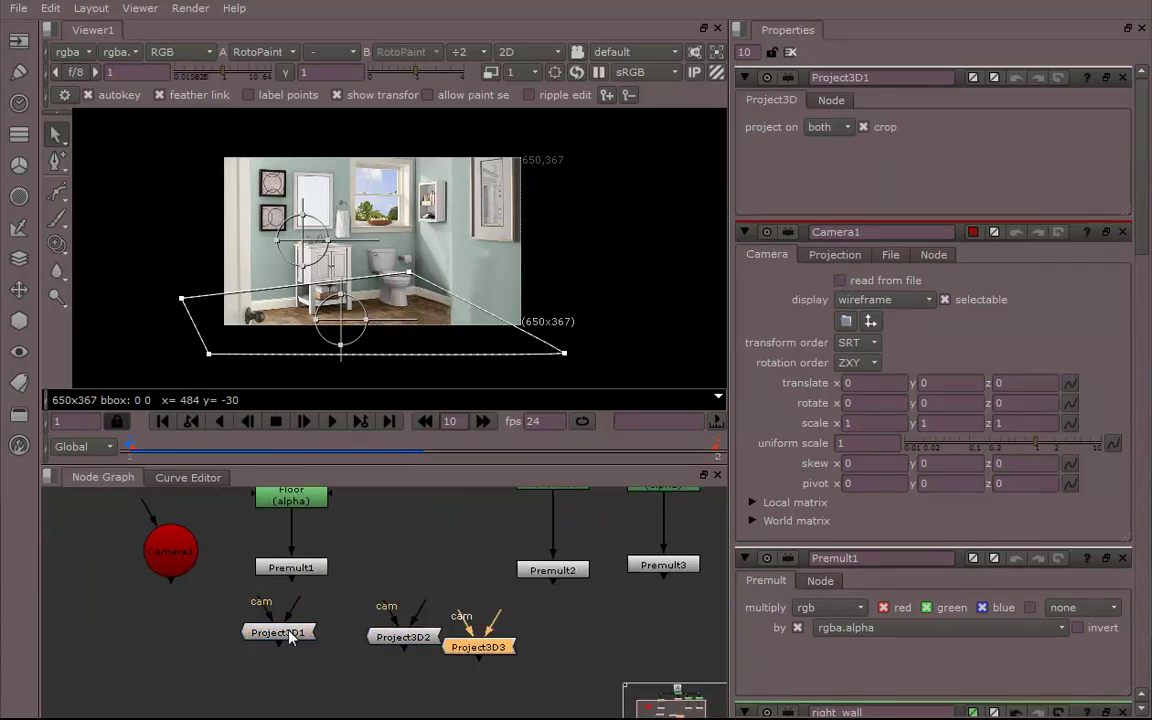
Connect the image inputs of Project3D1, Project3D3 and Project3D2 to Premult1, Premult3 and Premult2, placing each node under its branch.
click(296, 641)
drag(308, 612, 293, 569)
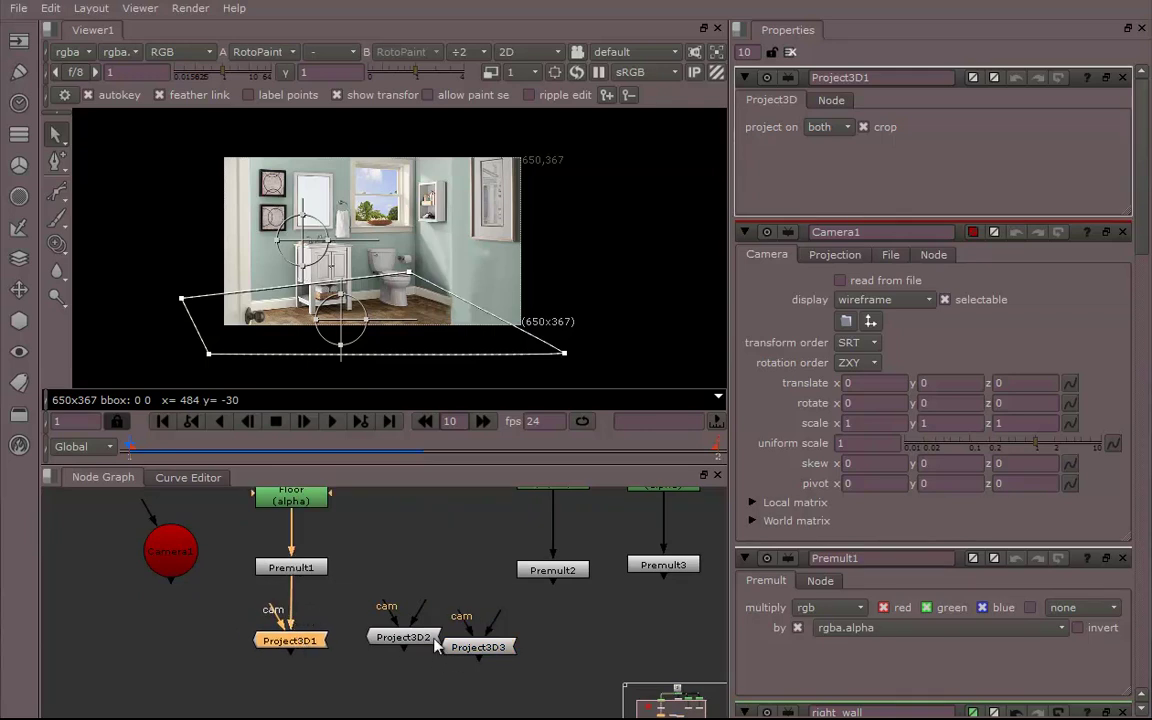
drag(490, 655, 673, 659)
drag(676, 614, 663, 566)
drag(404, 637, 552, 575)
drag(520, 655, 550, 653)
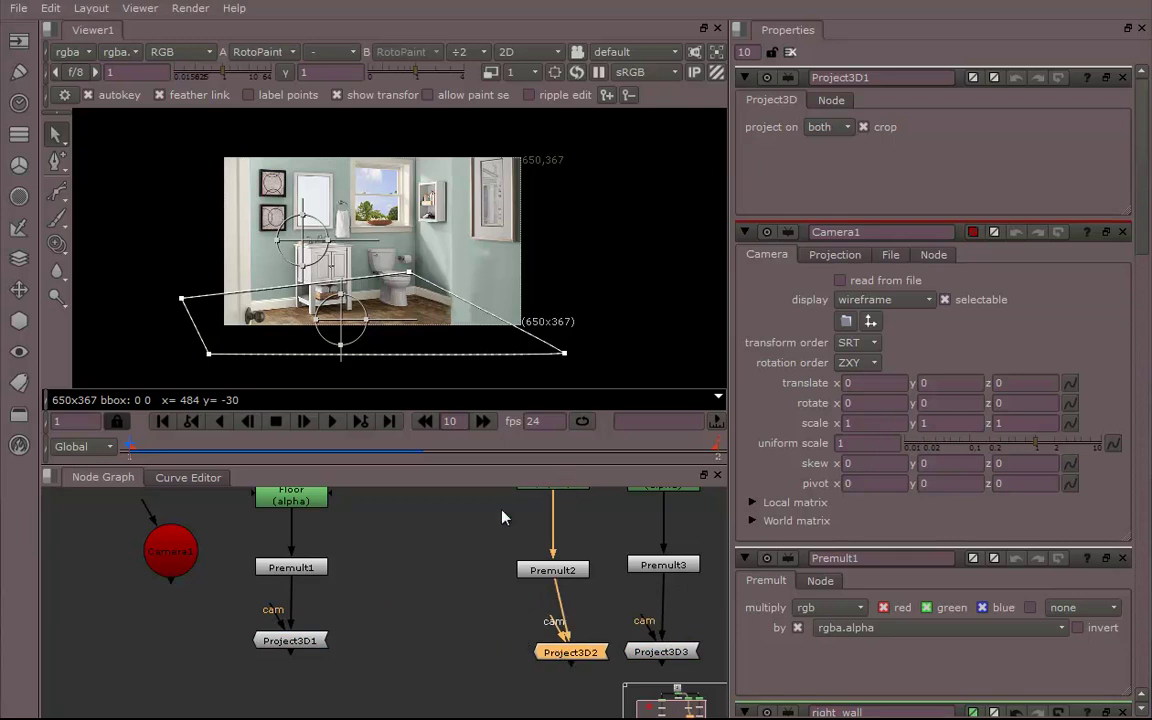
Tidy the three branches by moving the Premult and Project3D nodes into compact vertical columns.
middle_drag(464, 590, 420, 598)
drag(515, 582, 515, 554)
drag(530, 674, 523, 628)
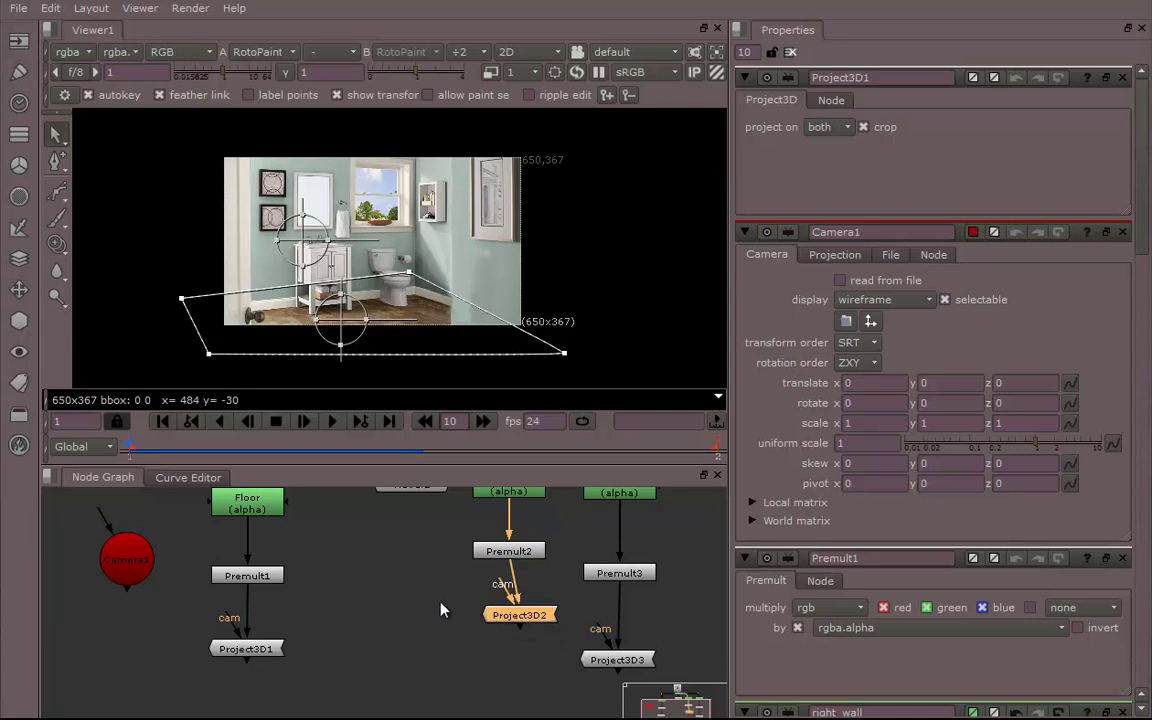
mouse_move(435, 610)
middle_down()
mouse_move(435, 588)
mouse_move(425, 605)
middle_up()
click(335, 577)
drag(517, 617, 505, 631)
drag(607, 661, 609, 633)
drag(225, 576, 224, 562)
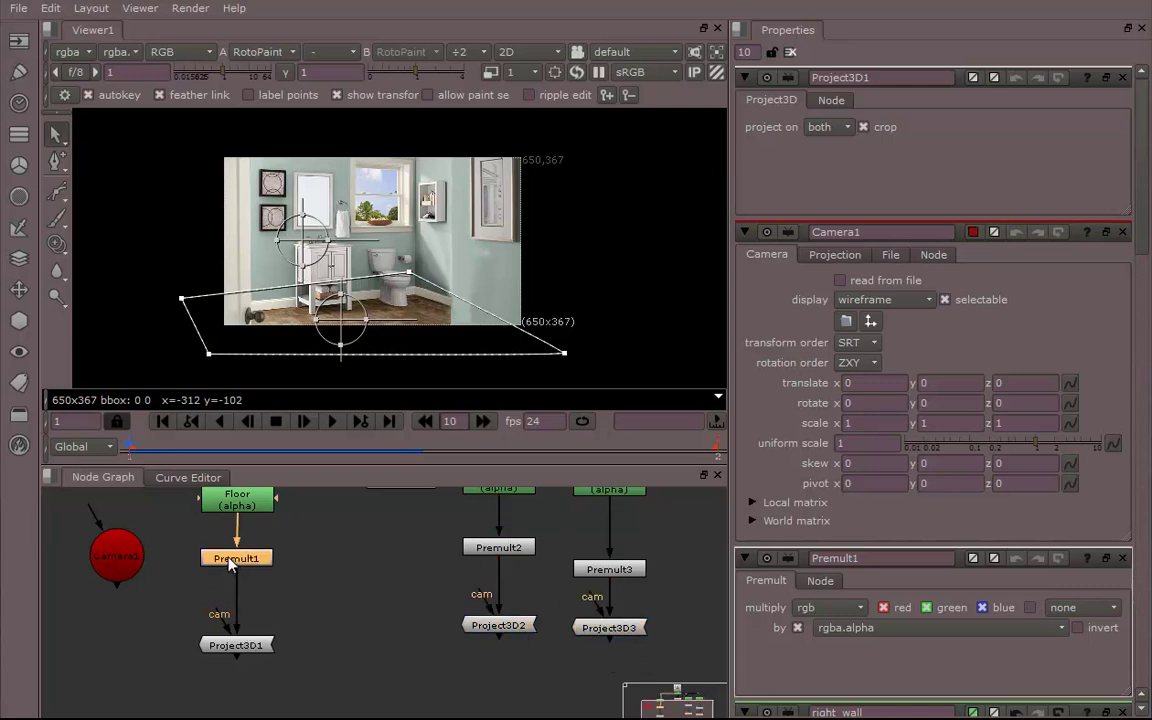
drag(240, 657, 245, 624)
middle_drag(315, 604, 311, 625)
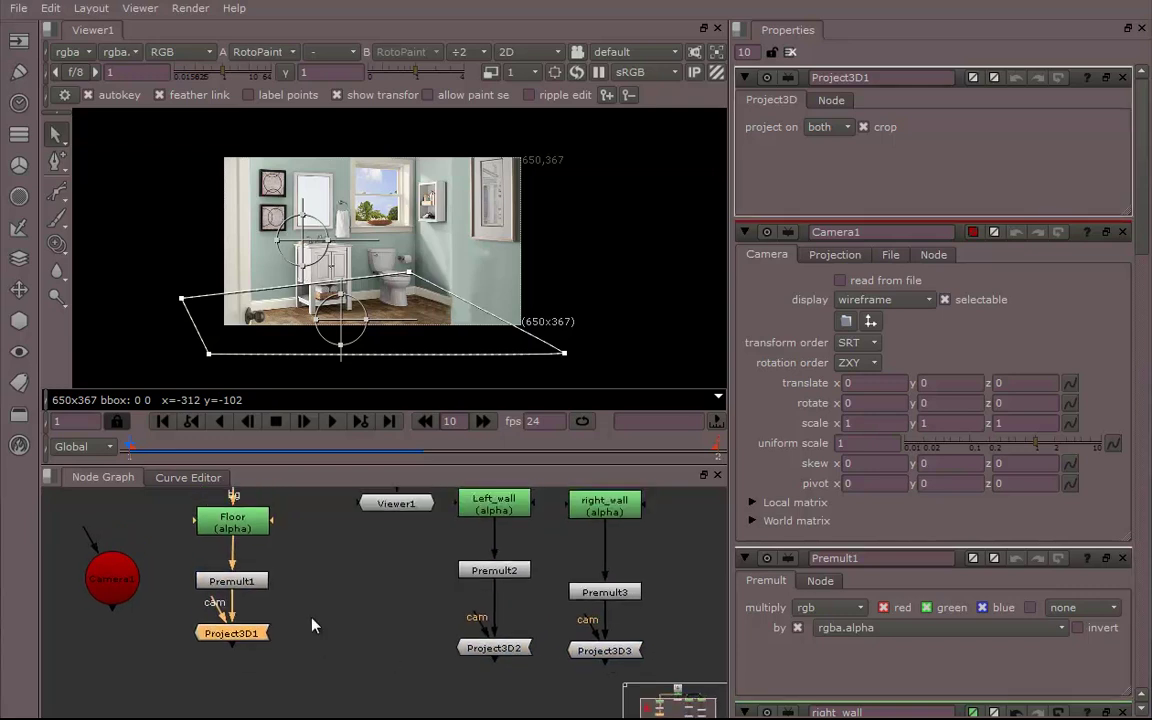
Add a Card geometry node connected to Project3D1 and place it slightly below that node.
click(22, 330)
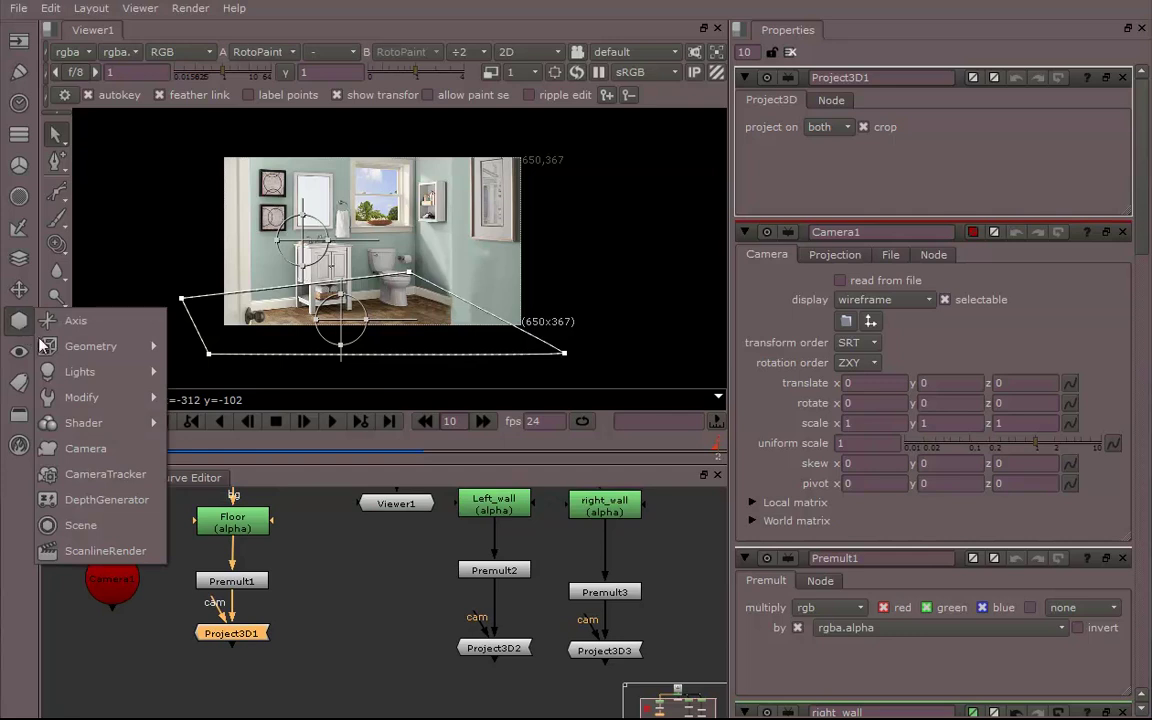
mouse_move(61, 352)
click(206, 352)
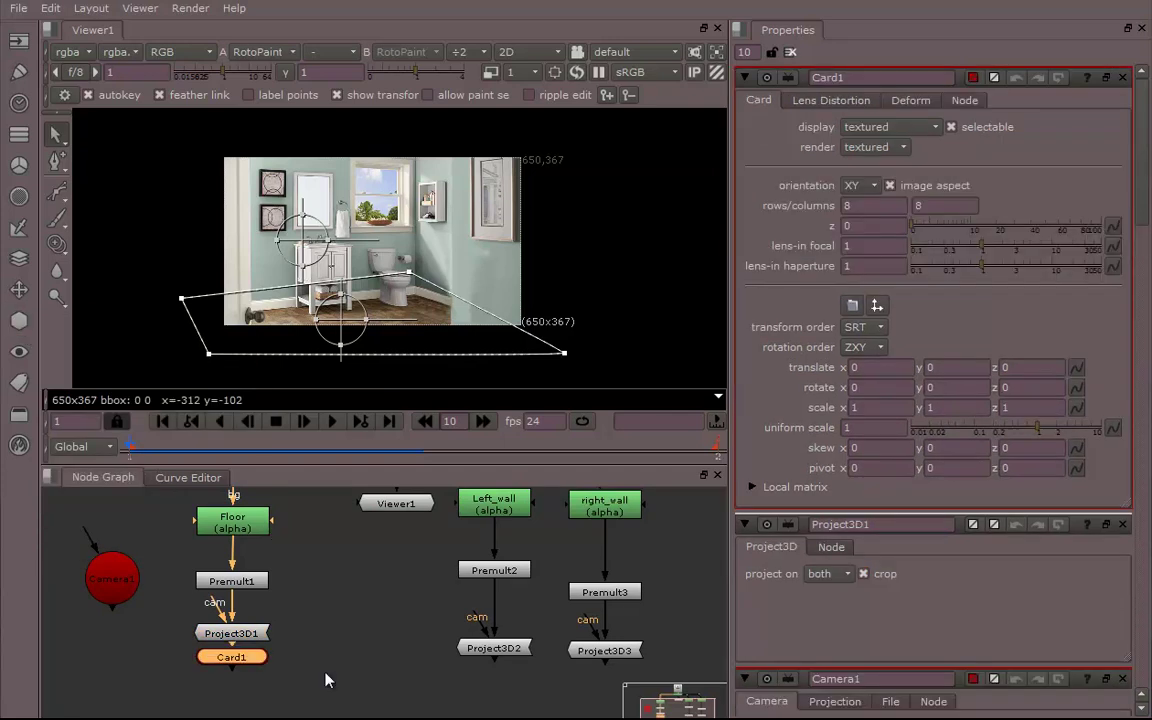
drag(228, 663, 230, 677)
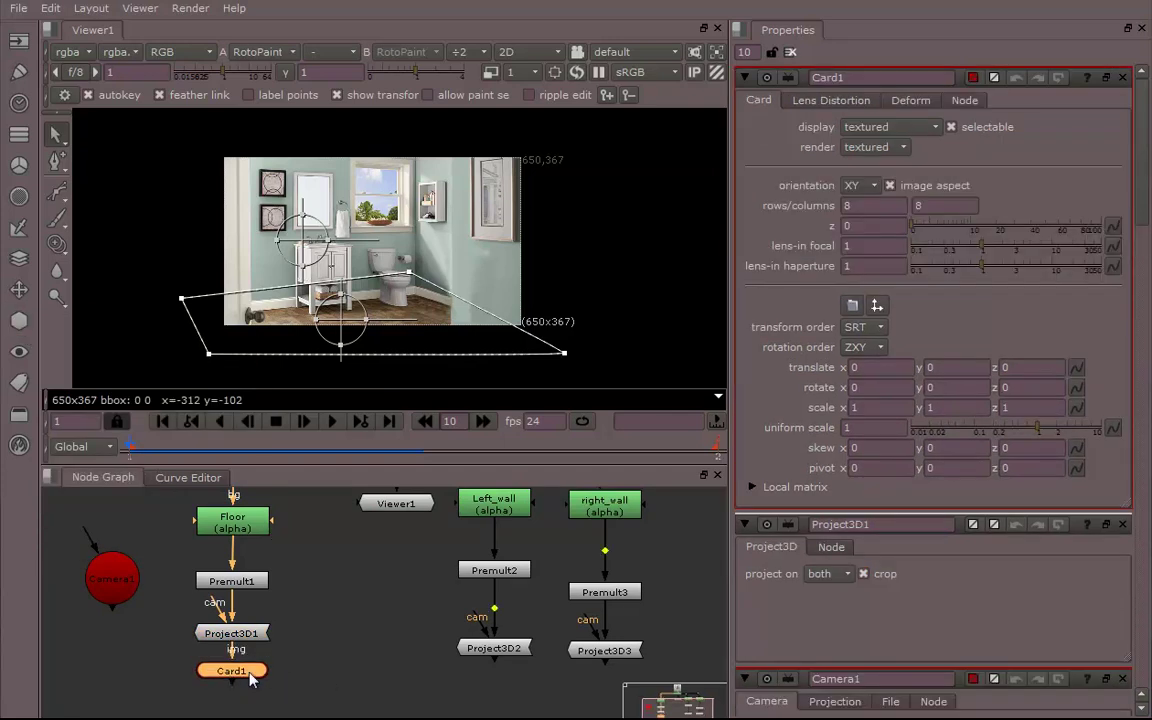
Duplicate the Card node twice and connect the copies' img inputs to Project3D3 and Project3D2.
click(377, 694)
key(ctrl+v)
click(429, 690)
key(ctrl+v)
drag(440, 694, 602, 655)
drag(391, 689, 497, 652)
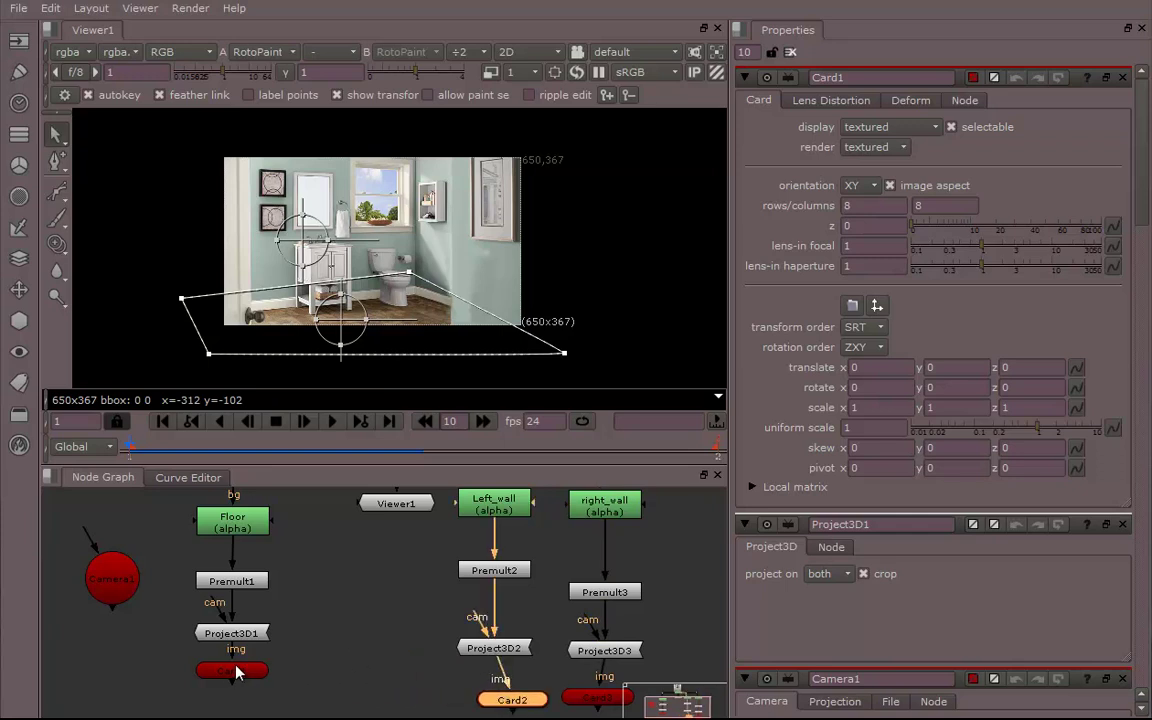
Line up the three Card nodes beneath their Project3D nodes at roughly the same height.
drag(235, 668, 235, 687)
middle_drag(404, 682, 328, 632)
drag(430, 650, 405, 657)
drag(513, 650, 521, 658)
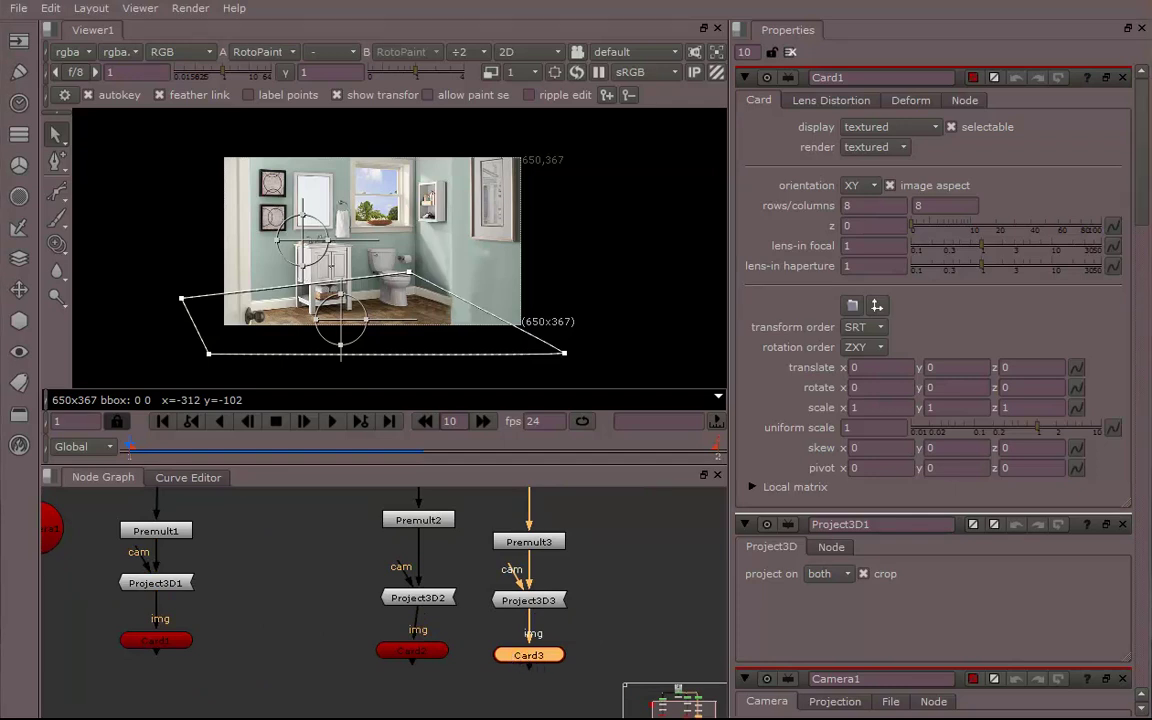
Connect the cam input of Project3D1 to Camera1.
middle_drag(280, 614, 448, 687)
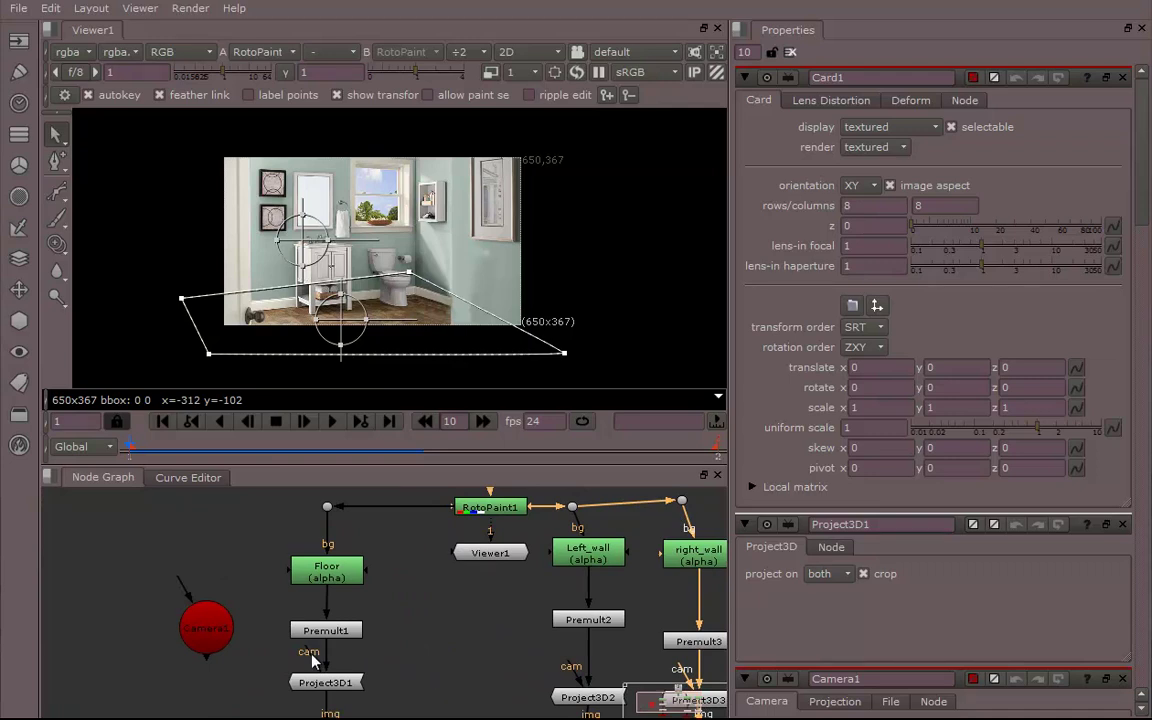
drag(311, 659, 220, 628)
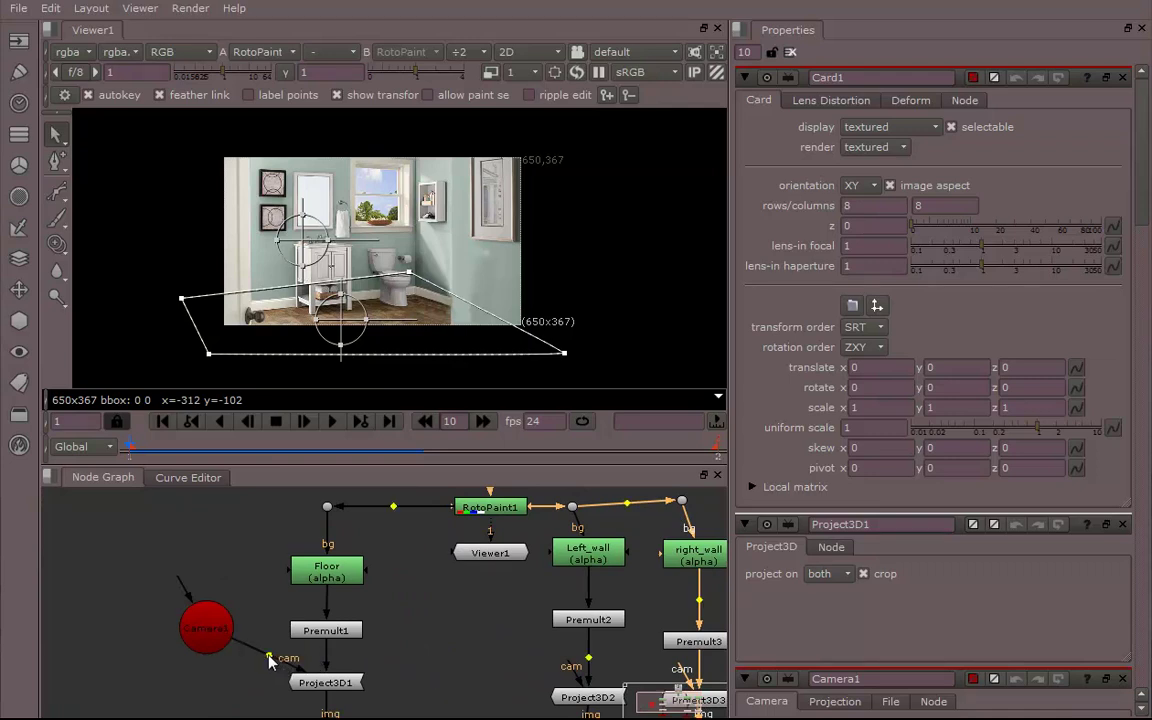
Route the connection between Camera1 and Project3D1 through two dots with a right-angle bend and move Camera1 slightly away from the Floor branch.
drag(270, 661, 338, 657)
drag(206, 628, 183, 652)
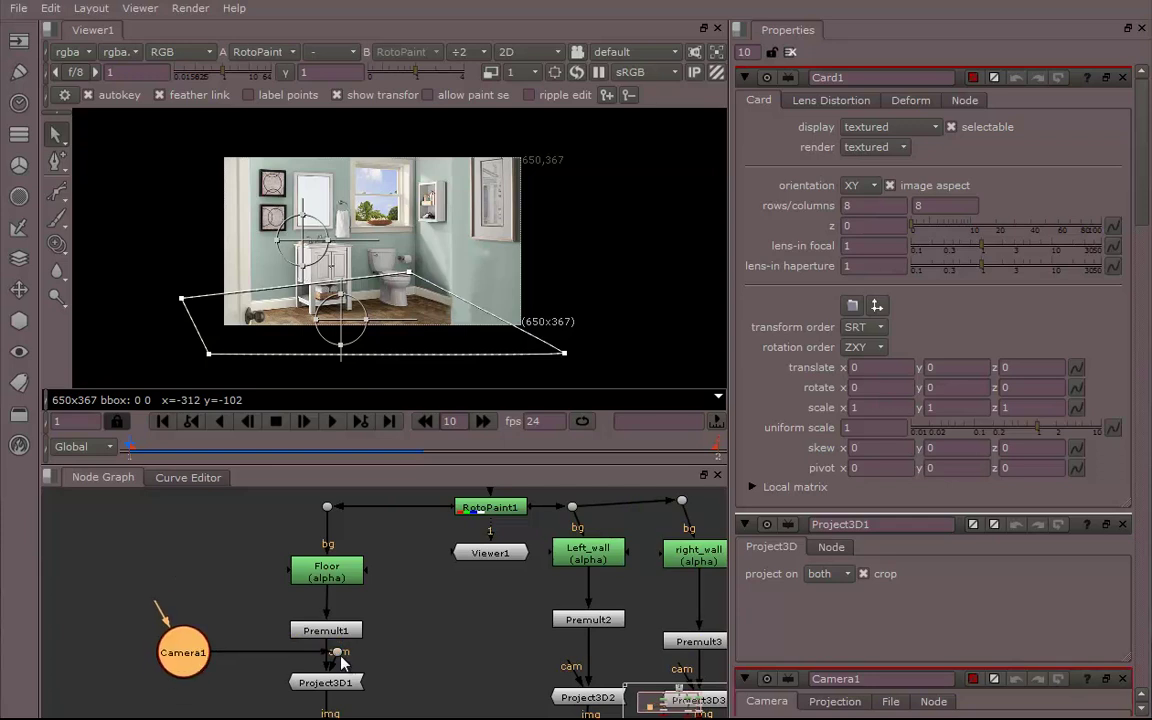
drag(339, 656, 270, 652)
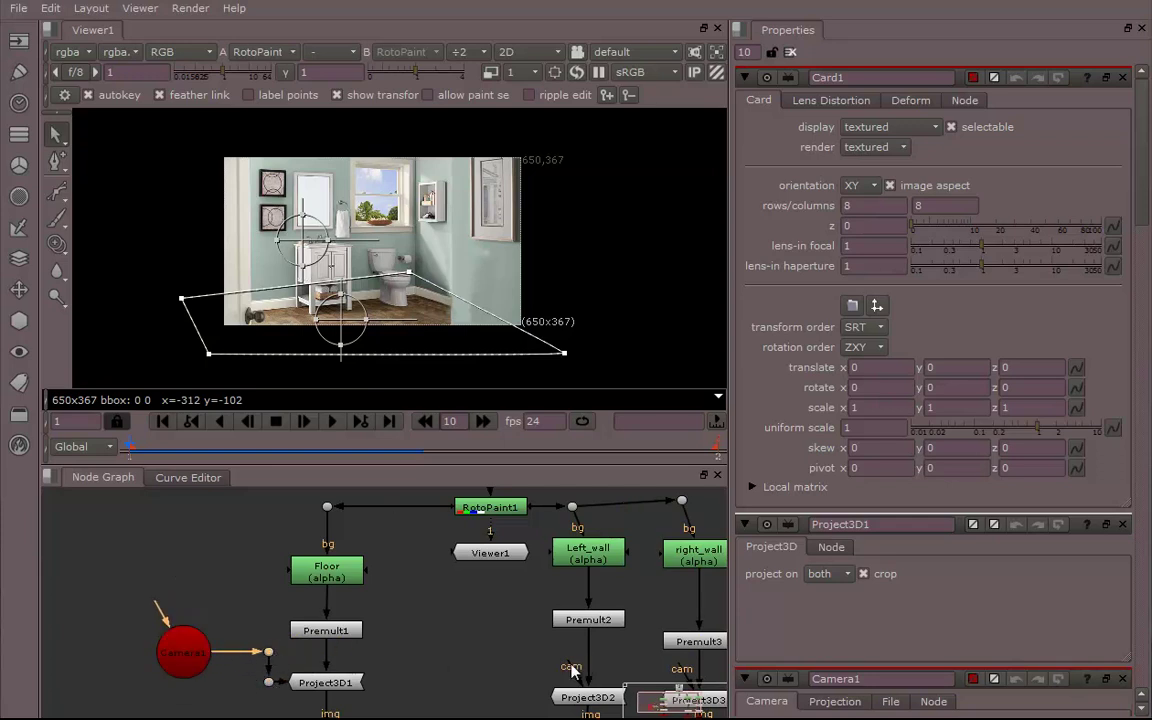
Connect the cam inputs of Project3D2 and Project3D3 to Camera1's line and route them through right-angled dots.
drag(567, 664, 267, 654)
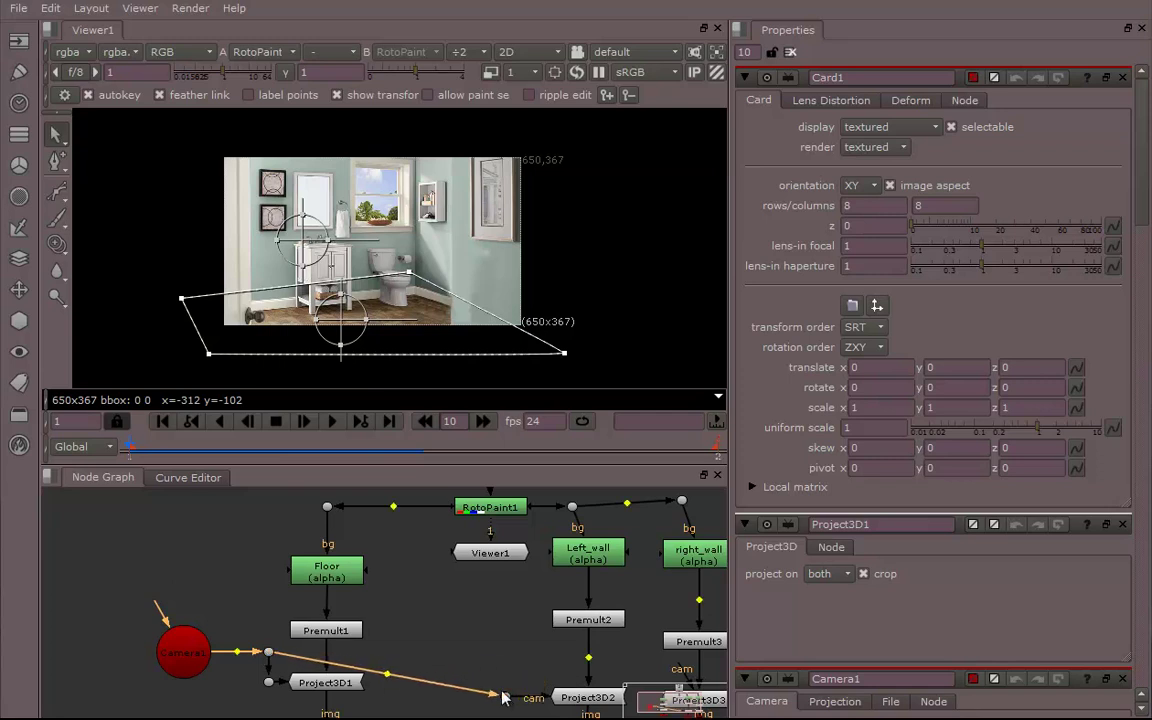
ctrl+drag(388, 673, 506, 662)
middle_drag(585, 681, 477, 593)
drag(568, 588, 400, 578)
ctrl+drag(470, 588, 542, 611)
ctrl+drag(470, 588, 540, 577)
middle_drag(356, 655, 445, 645)
scroll(445, 645, down, 1)
middle_drag(477, 599, 445, 606)
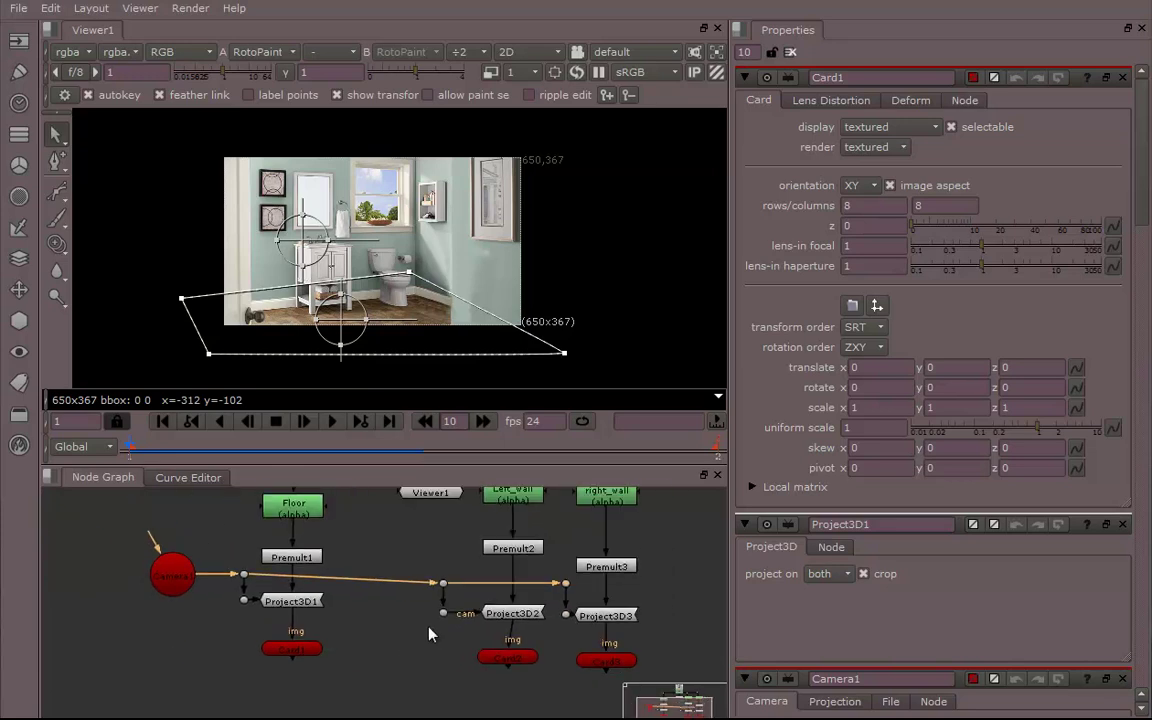
Align Camera1 and the upper connection dots so that the camera line runs straight and horizontal.
drag(443, 582, 441, 593)
drag(175, 578, 176, 588)
drag(247, 573, 251, 583)
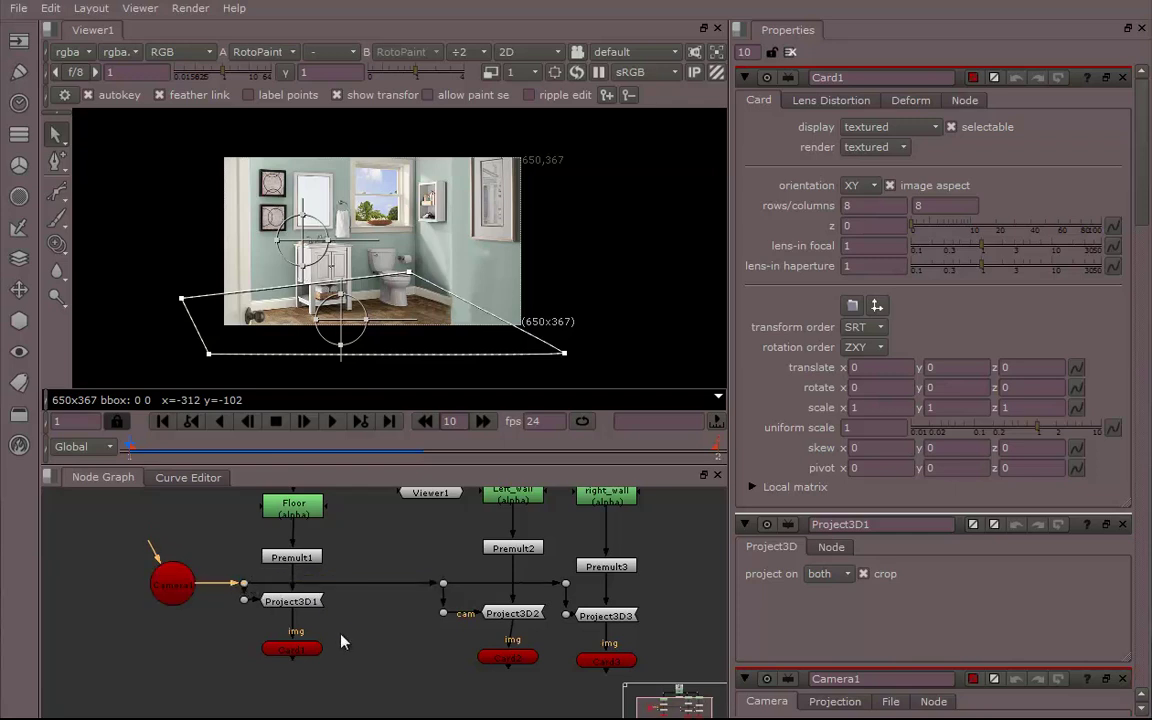
middle_drag(345, 640, 344, 624)
middle_drag(442, 632, 427, 645)
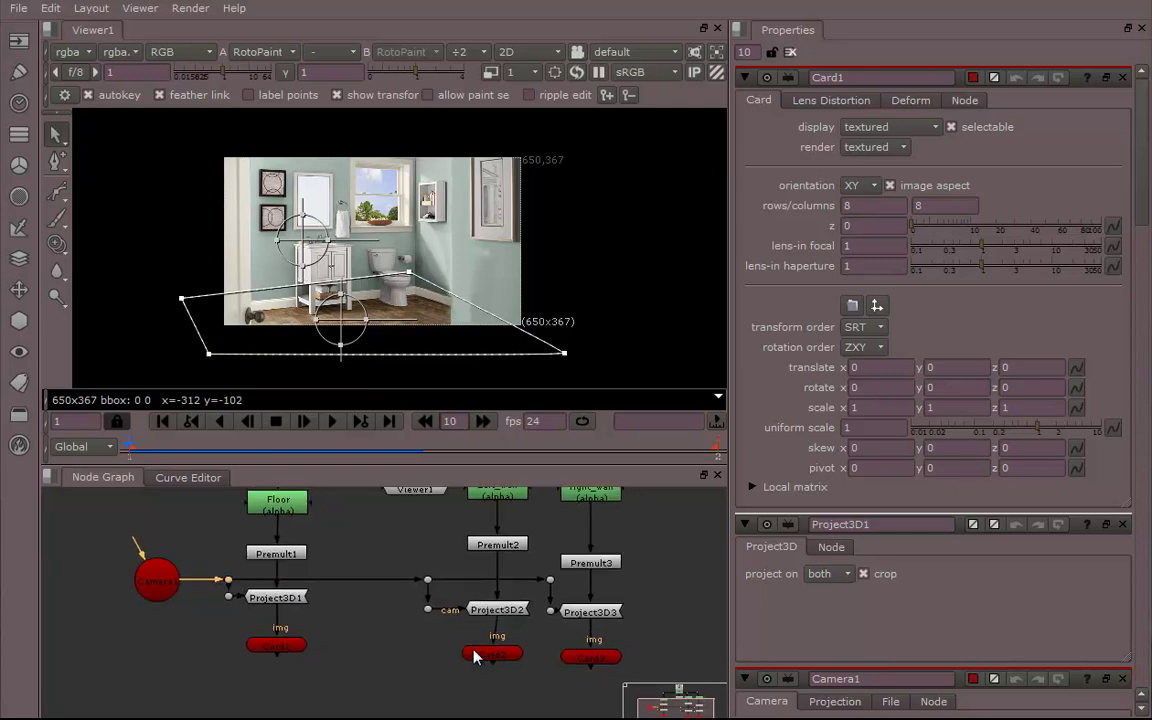
Add an unconnected Scene node and place it centrally below the three Card nodes.
click(128, 624)
click(19, 320)
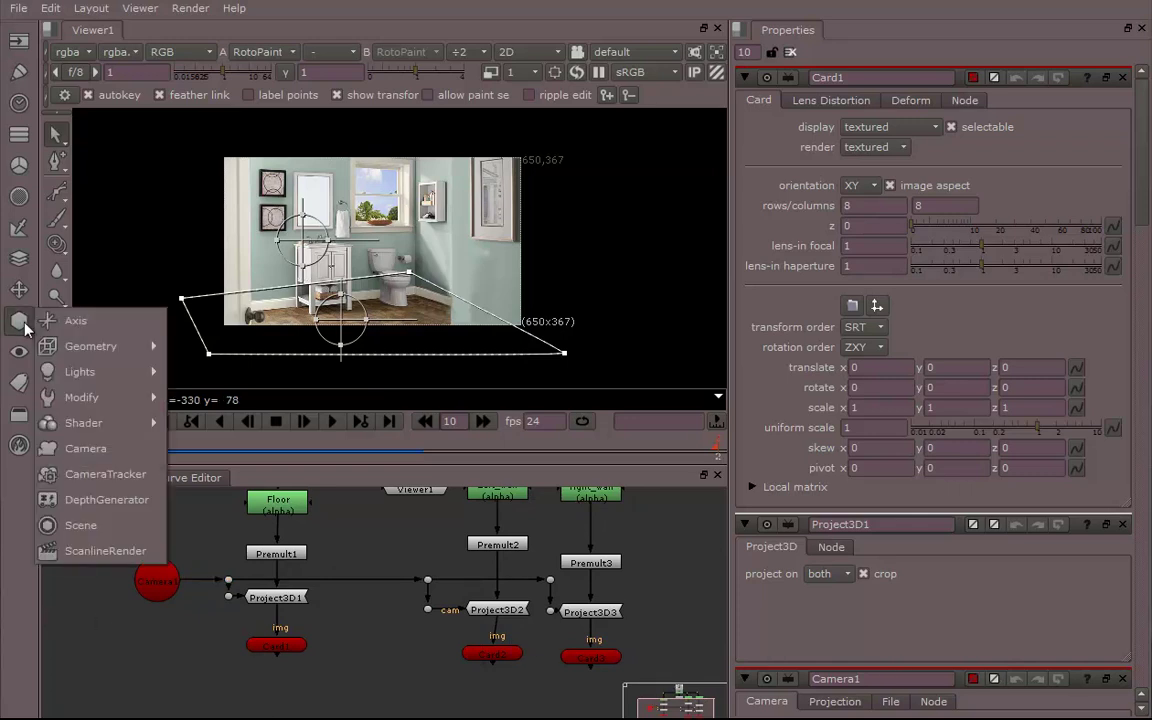
click(80, 525)
middle_drag(405, 659, 417, 536)
drag(152, 500, 432, 654)
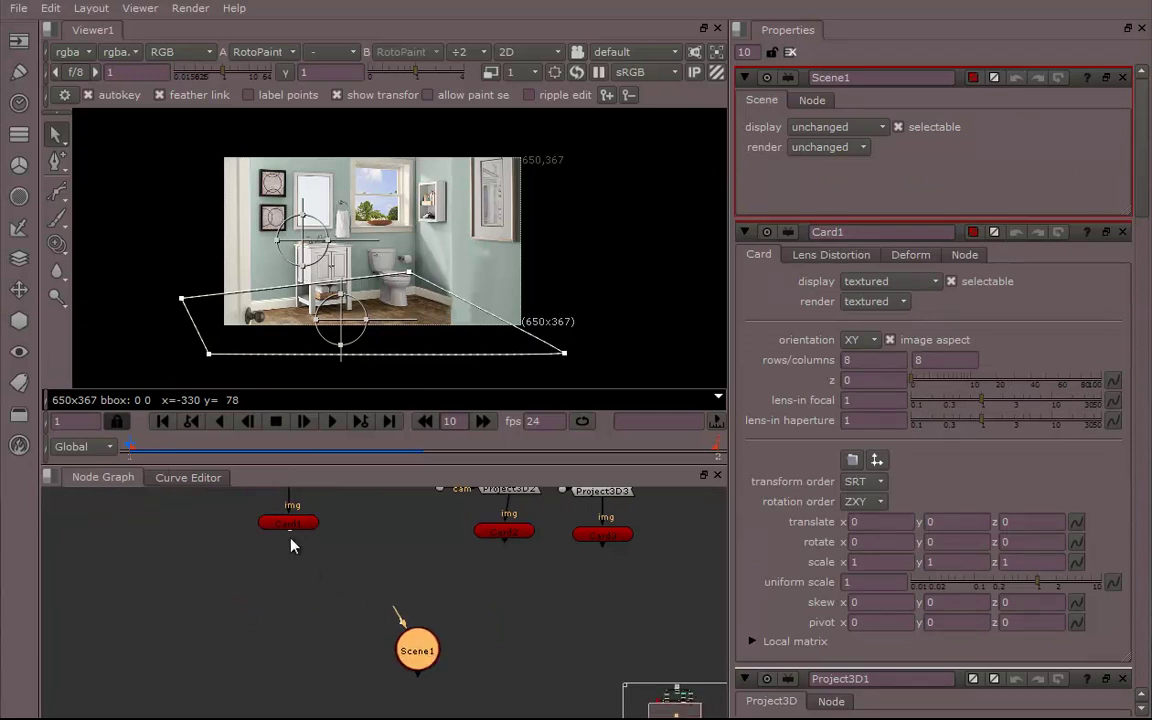
Connect Card1, Card2 and Card3 to inputs 1, 2 and 3 of Scene1.
drag(310, 577, 408, 640)
drag(501, 546, 434, 628)
mouse_move(606, 549)
mouse_down()
mouse_move(454, 635)
mouse_move(622, 538)
mouse_move(600, 537)
mouse_up()
drag(500, 620, 432, 636)
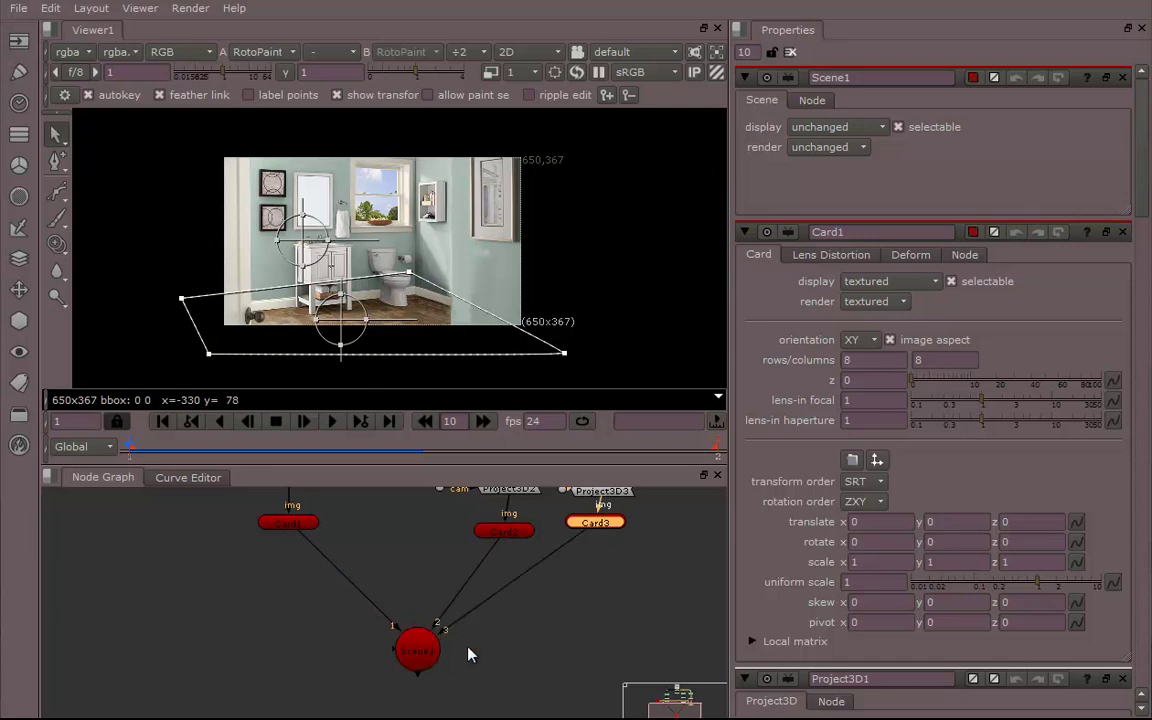
middle_drag(424, 580, 447, 663)
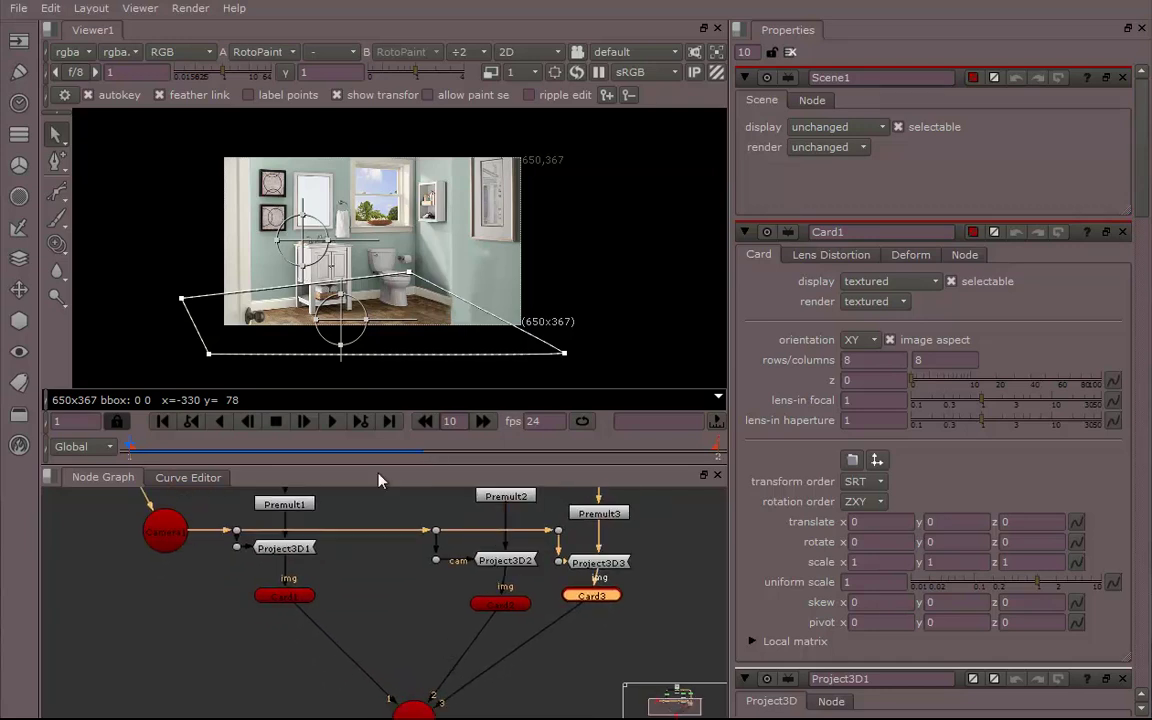
middle_drag(480, 556, 501, 599)
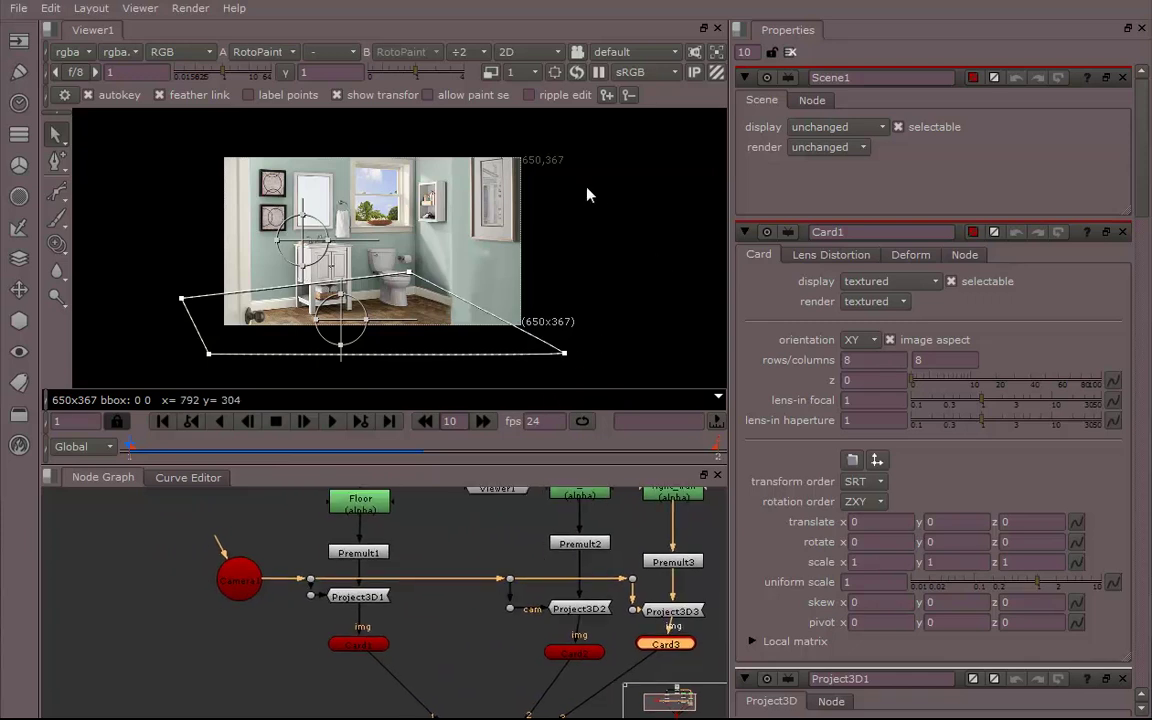
Switch the viewer to 3D and frame the cards and the camera at an angle.
click(521, 54)
click(525, 90)
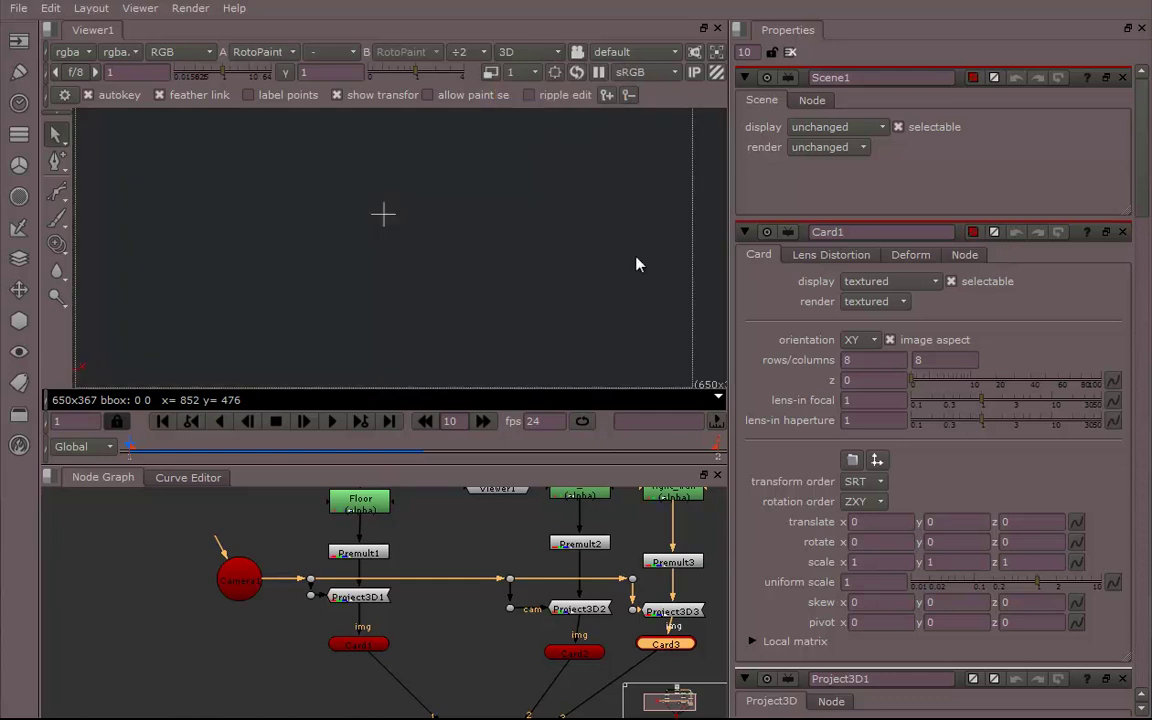
scroll(645, 262, down, 5)
ctrl+drag(296, 224, 545, 249)
scroll(540, 255, down, 4)
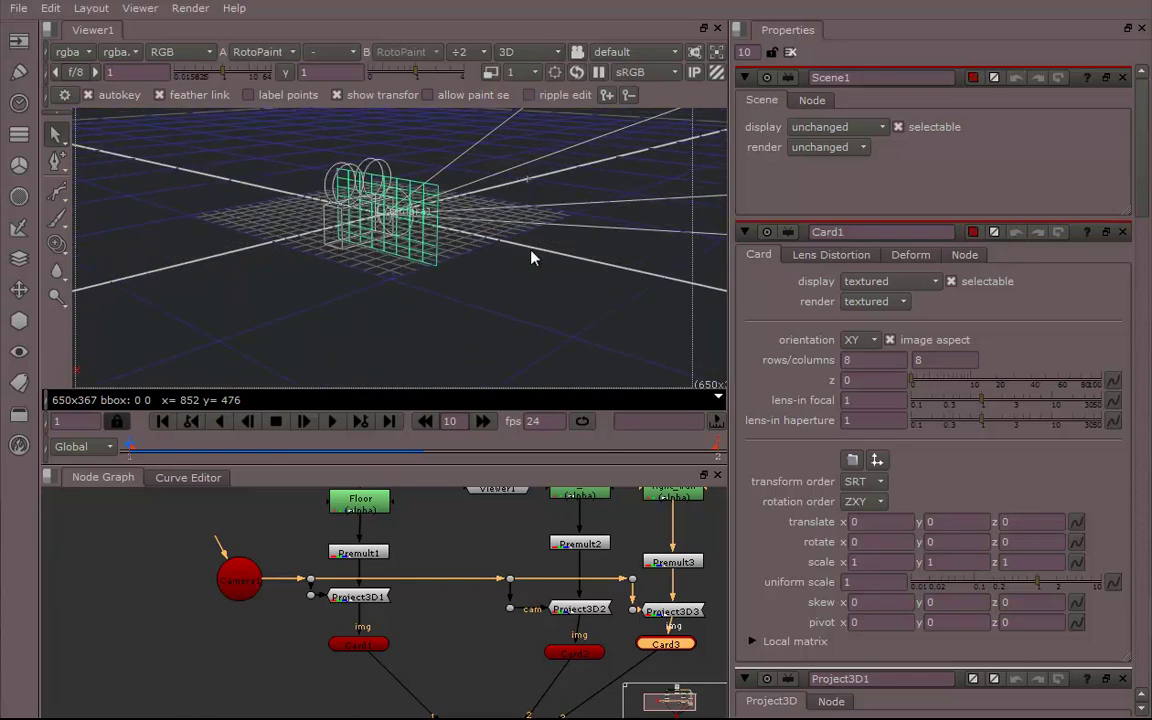
middle_drag(538, 250, 428, 266)
ctrl+drag(466, 316, 516, 316)
Set both rows and columns of Card3 to 0.
double_click(667, 644)
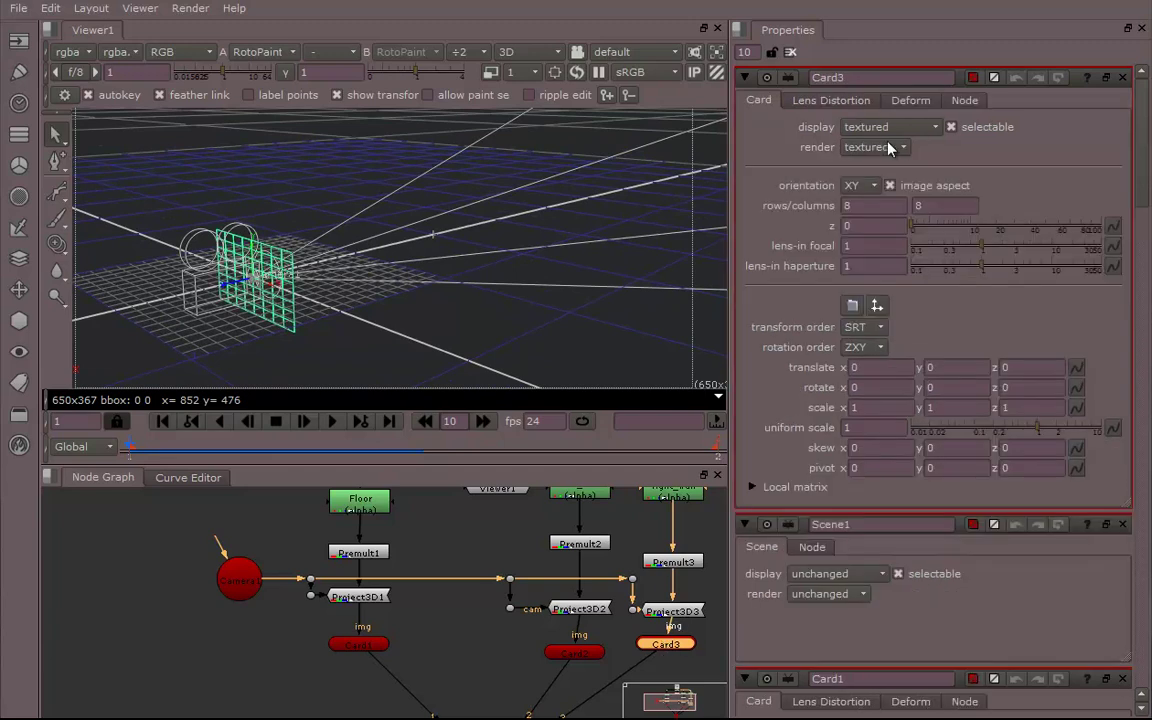
click(860, 205)
click(920, 206)
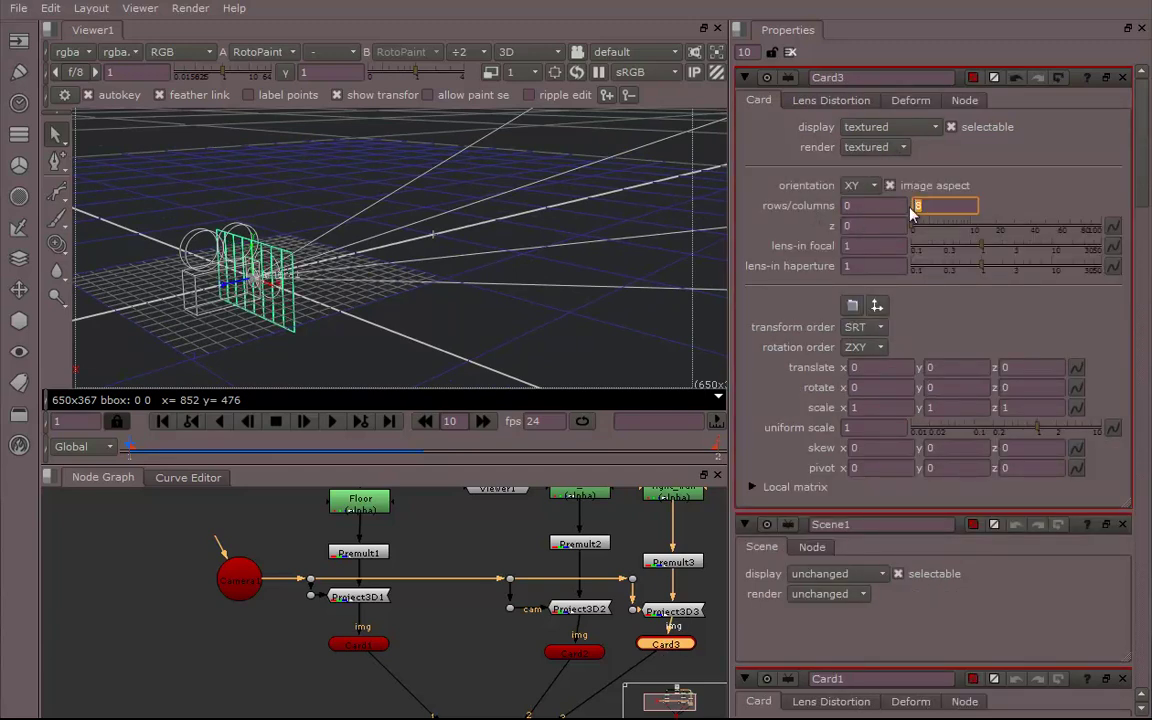
text(0)
Set both rows and columns of Card2 to 0.
double_click(572, 652)
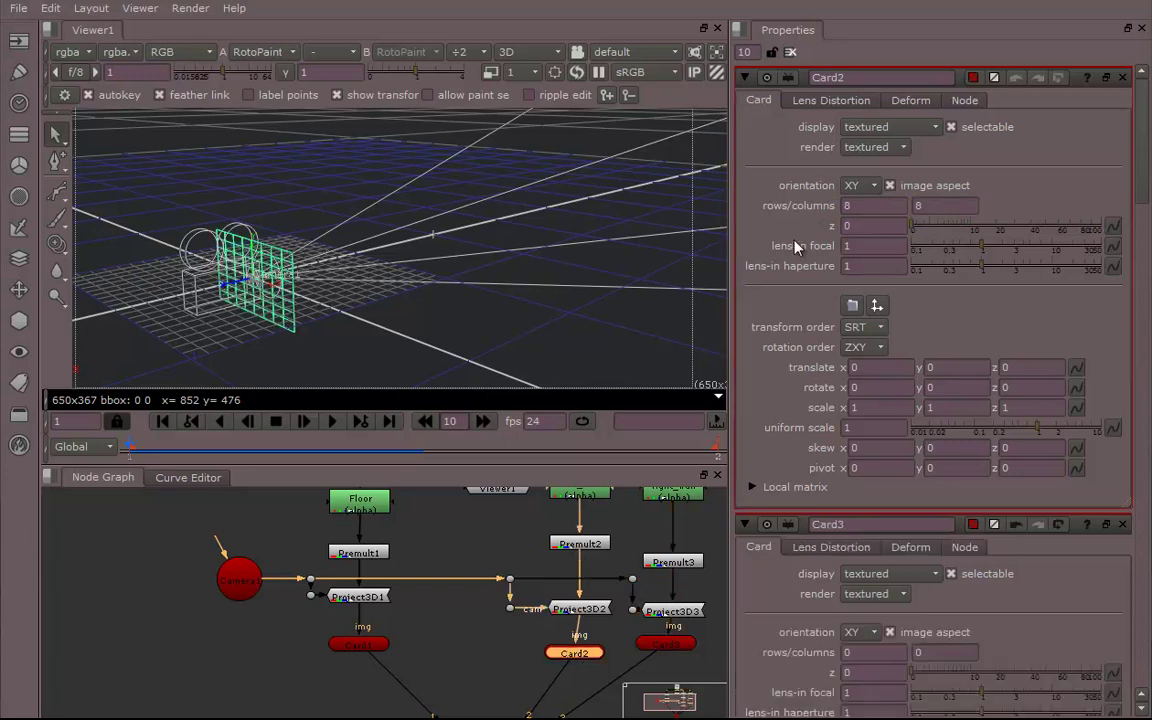
click(860, 205)
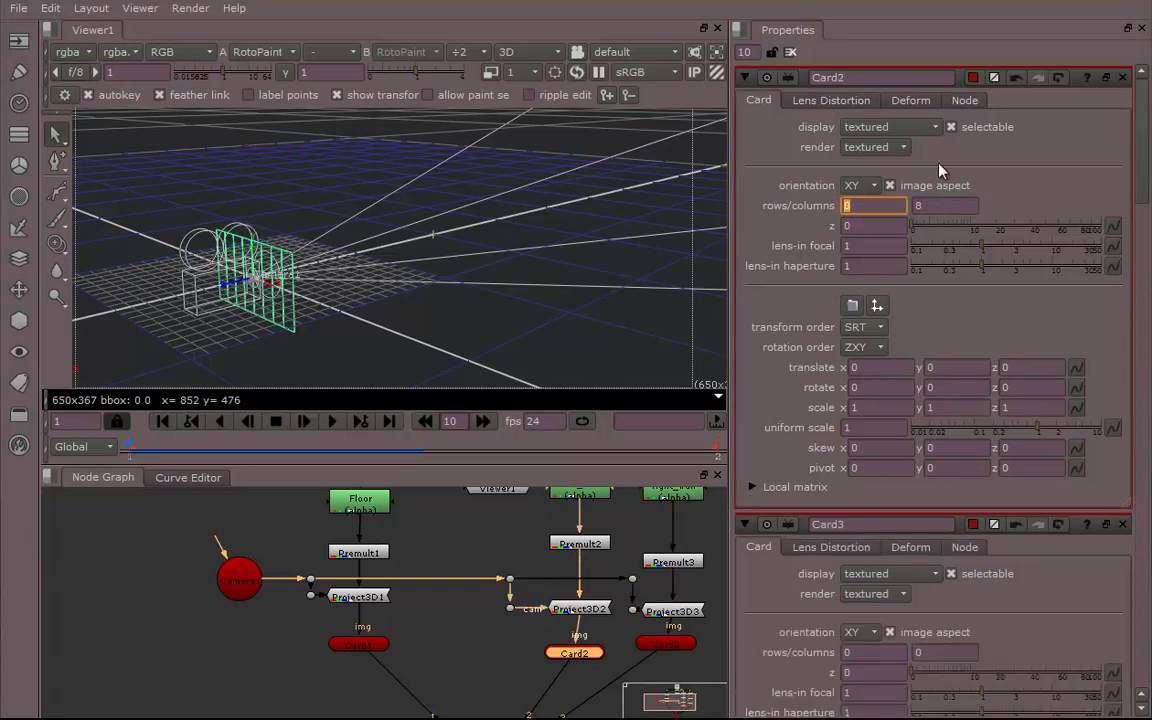
text(0)
click(932, 204)
text(0)
Set both rows and columns of Card1 to 0.
double_click(358, 644)
click(848, 205)
text(0)
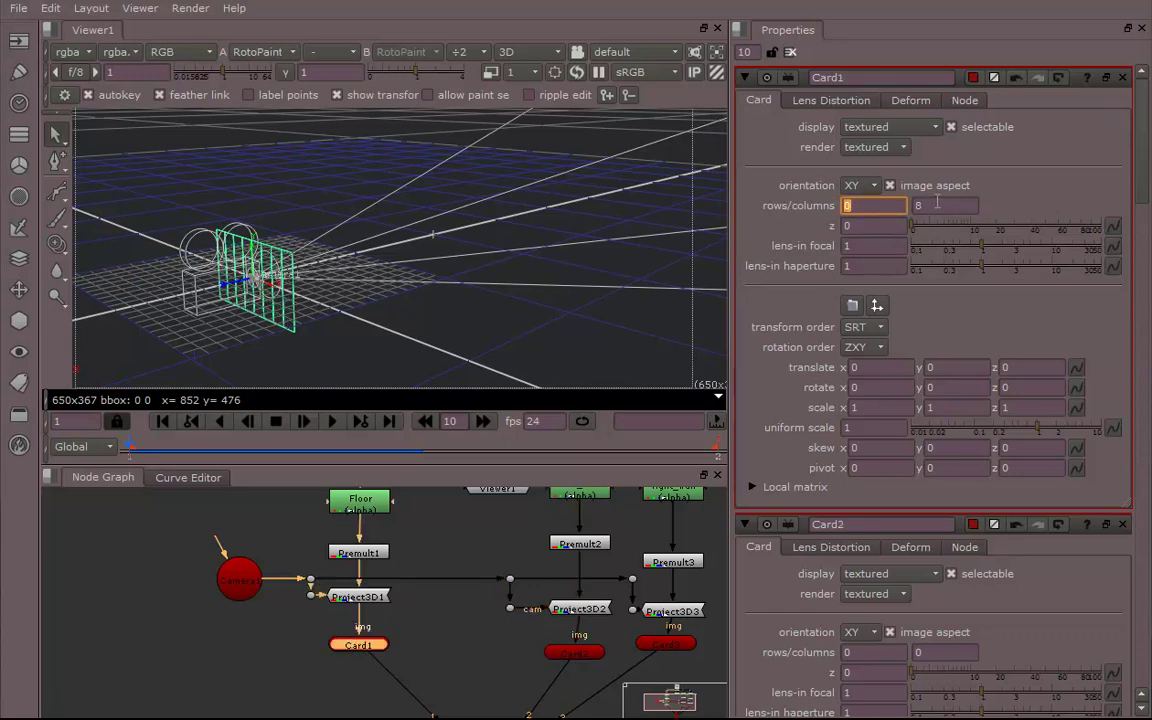
key(Tab)
text(0)
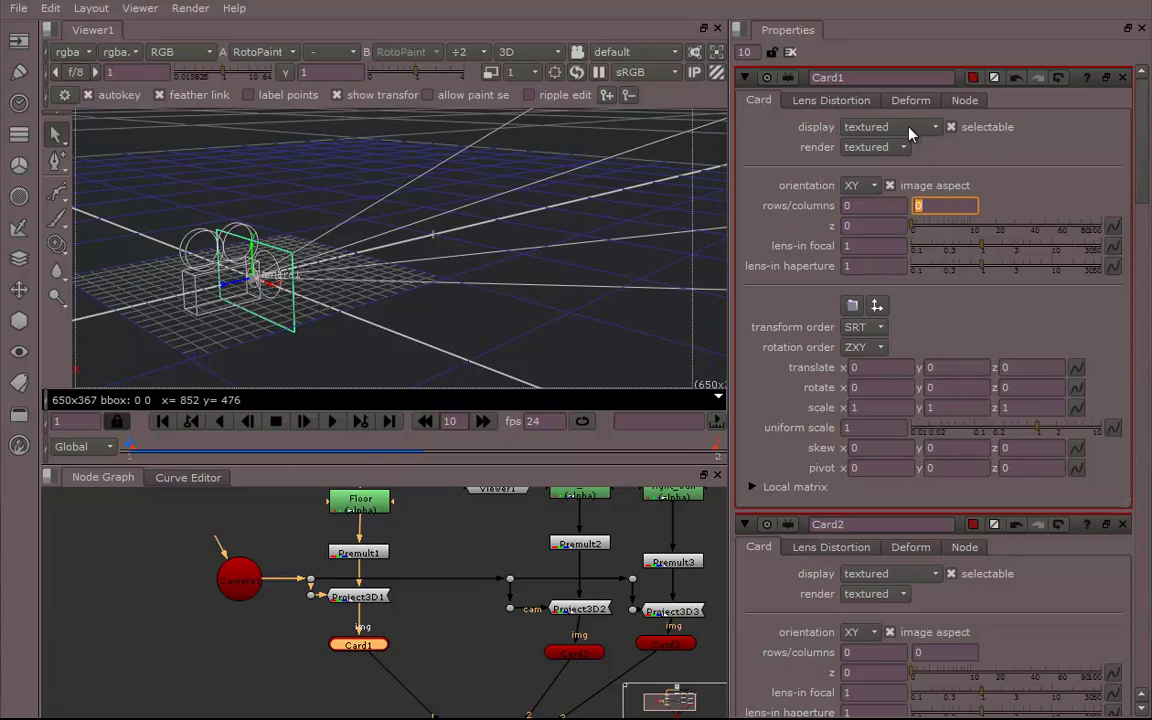
Change the display mode of Card1, Card2 and Card3 to textured+lines.
click(910, 127)
click(880, 147)
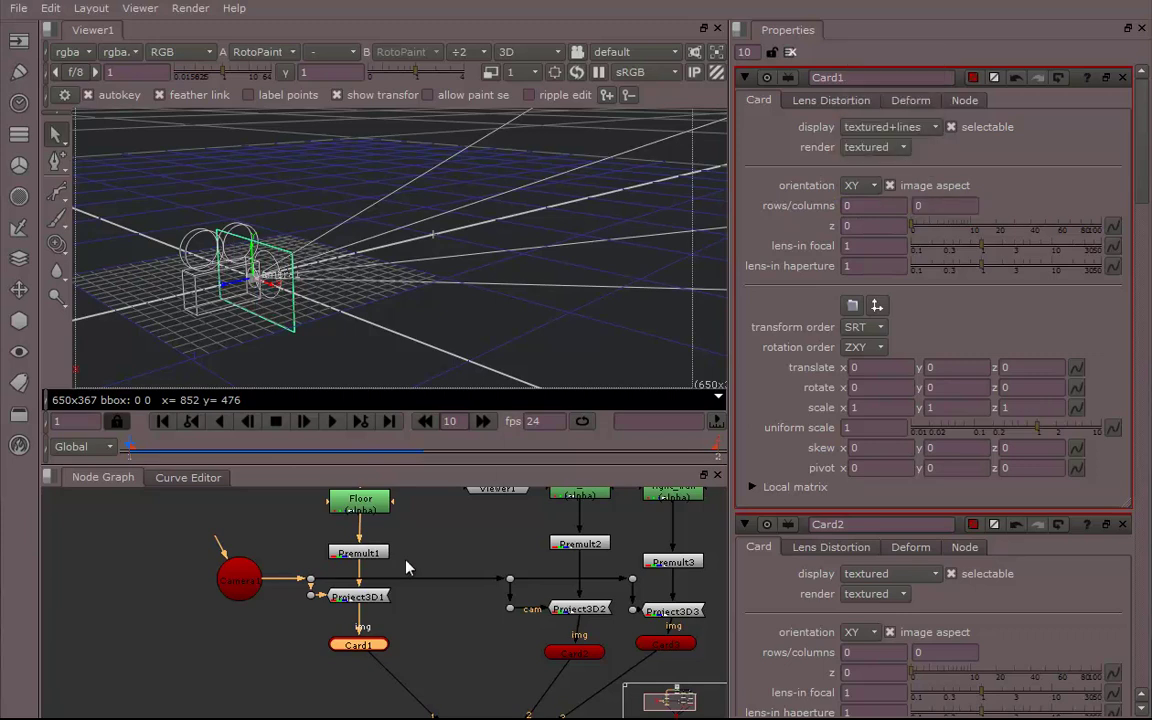
click(565, 651)
click(885, 127)
click(905, 147)
click(665, 643)
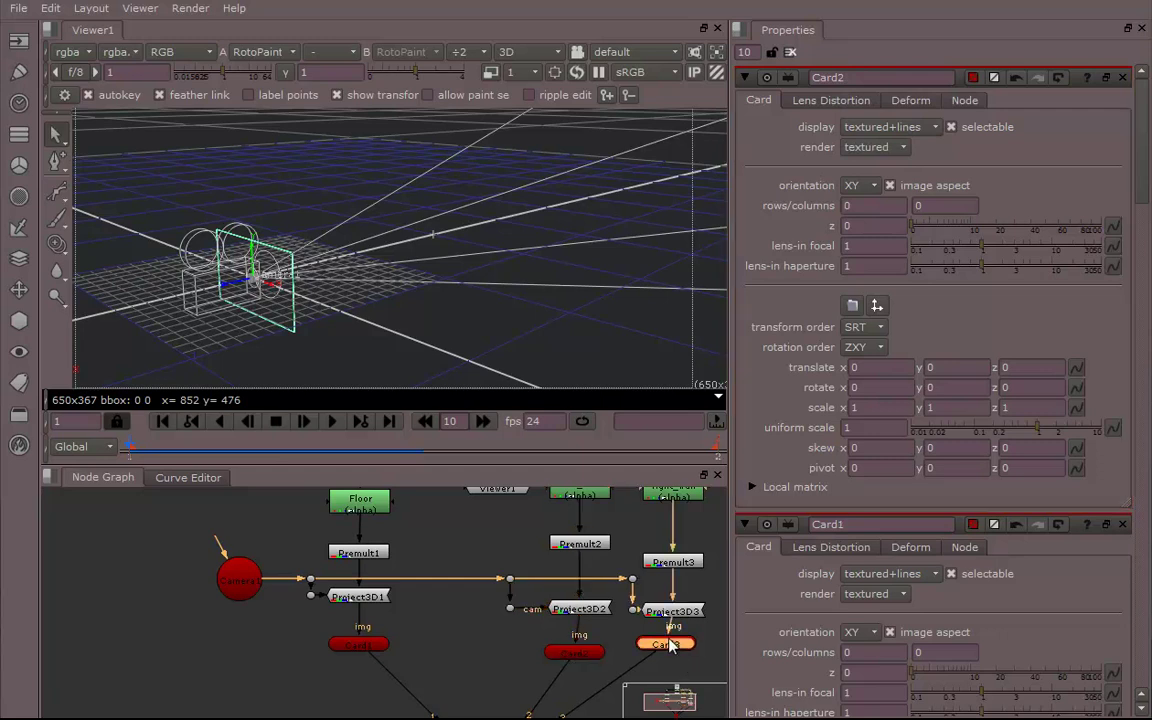
click(905, 133)
click(905, 149)
ctrl+drag(463, 330, 418, 467)
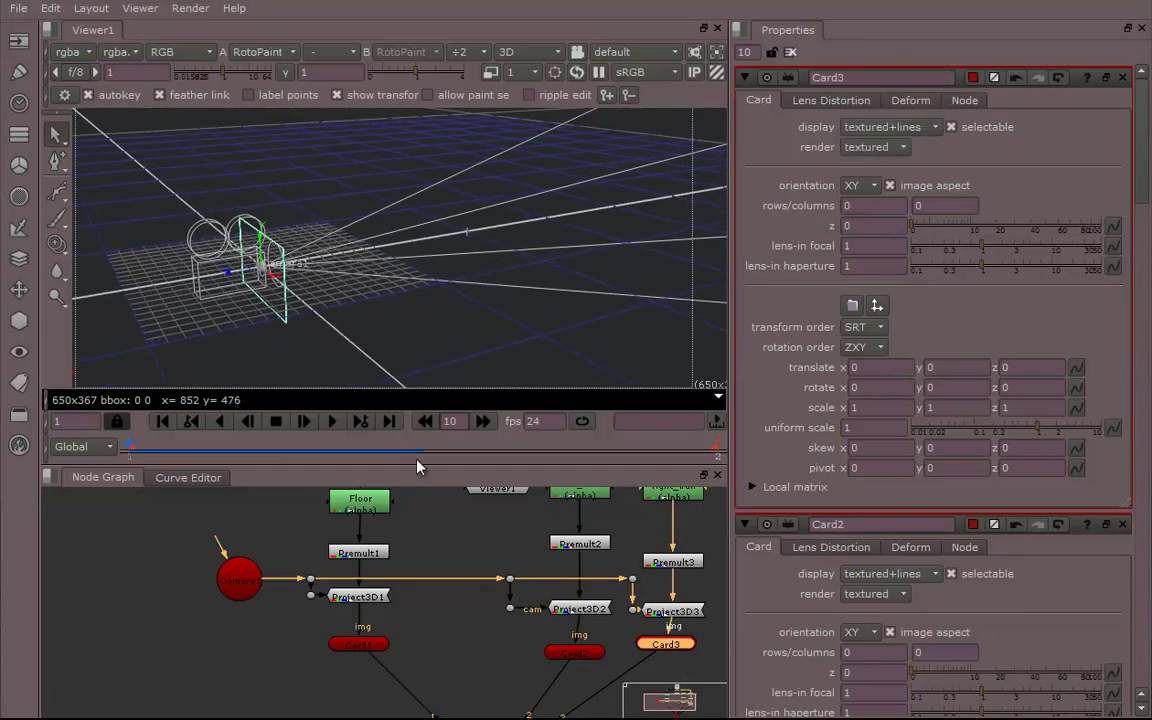
Rotate Card1 90 degrees on X to lay it flat as the floor.
click(357, 643)
ctrl+drag(412, 386, 210, 318)
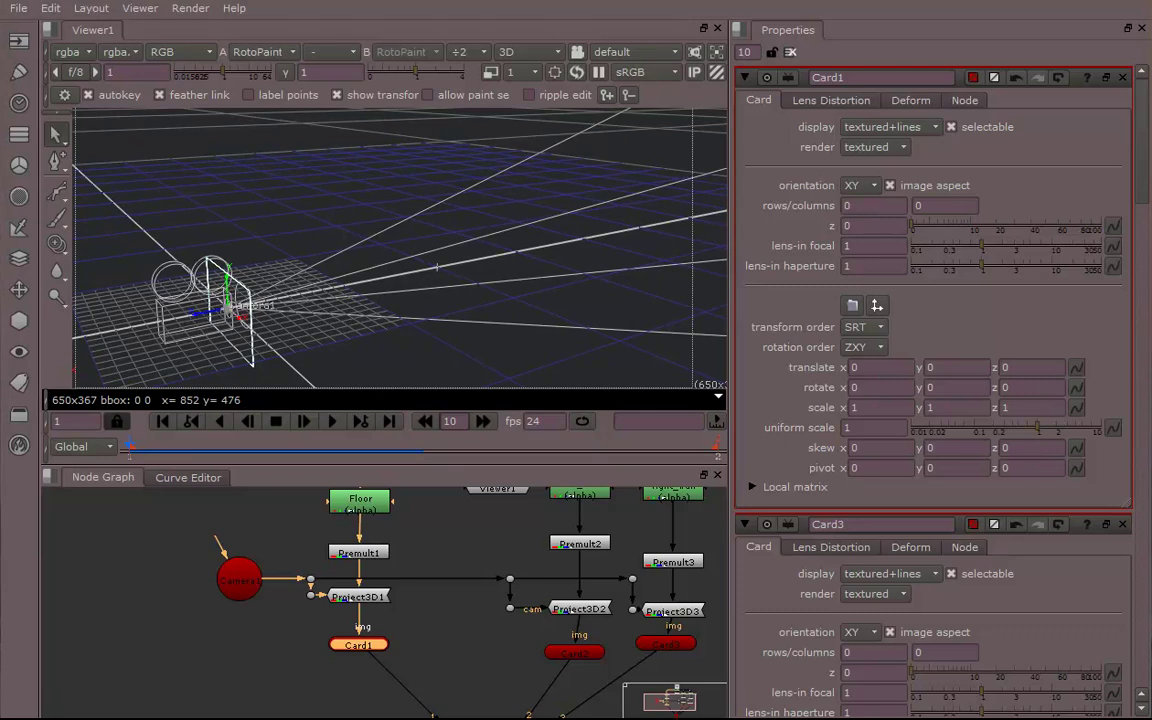
click(868, 388)
text(90)
key(Return)
mouse_move(282, 329)
ctrl+mouse_down()
mouse_move(332, 329)
mouse_move(296, 329)
ctrl+mouse_up()
scroll(373, 334, up, 4)
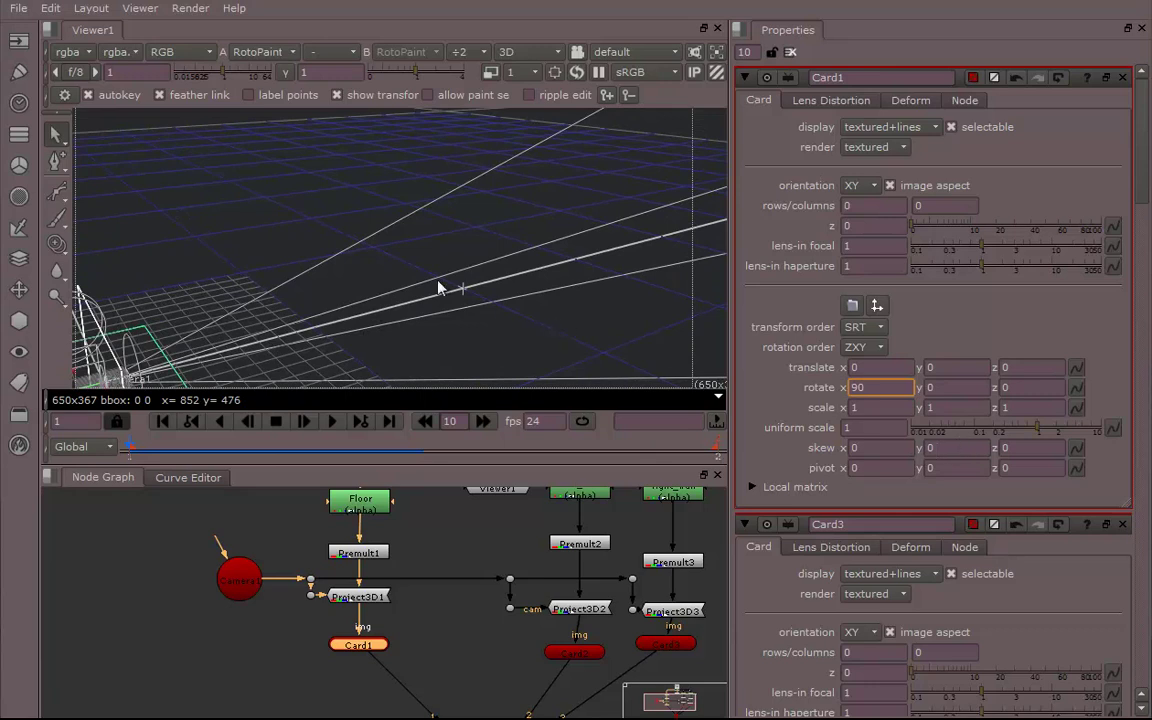
alt+drag(410, 284, 490, 284)
scroll(522, 243, down, 2)
Scale Card1 to 2 on X and Y and move it forward in front of the camera.
click(876, 408)
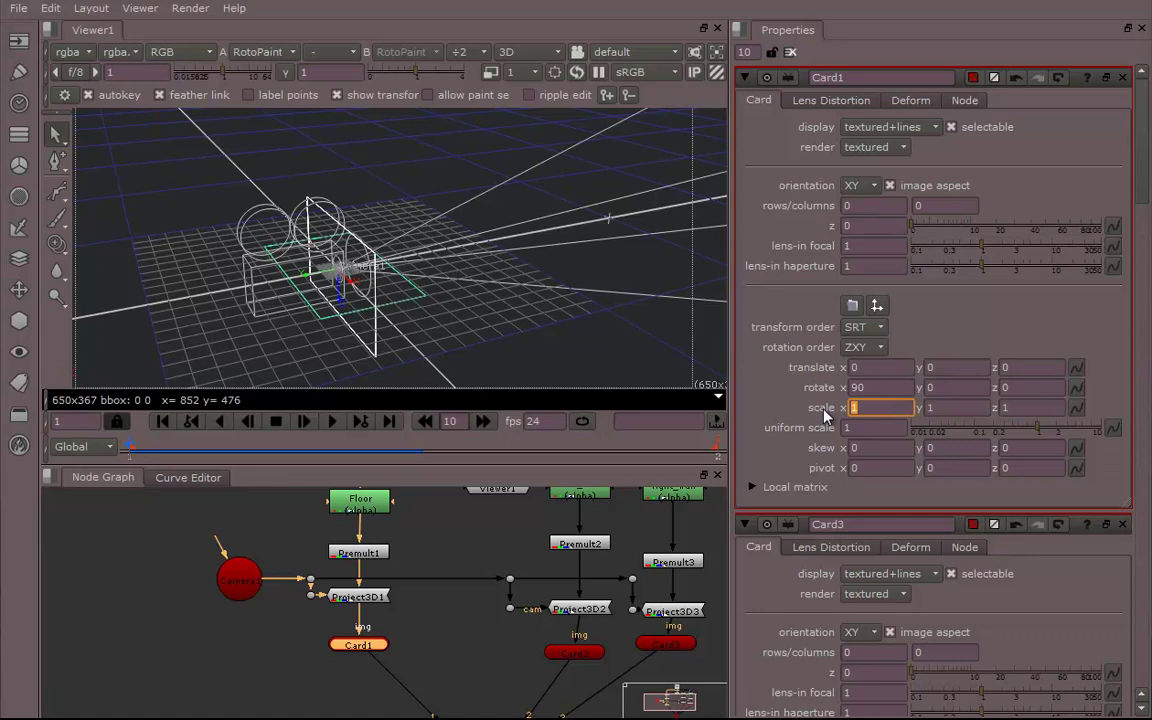
click(953, 408)
text(2)
key(Return)
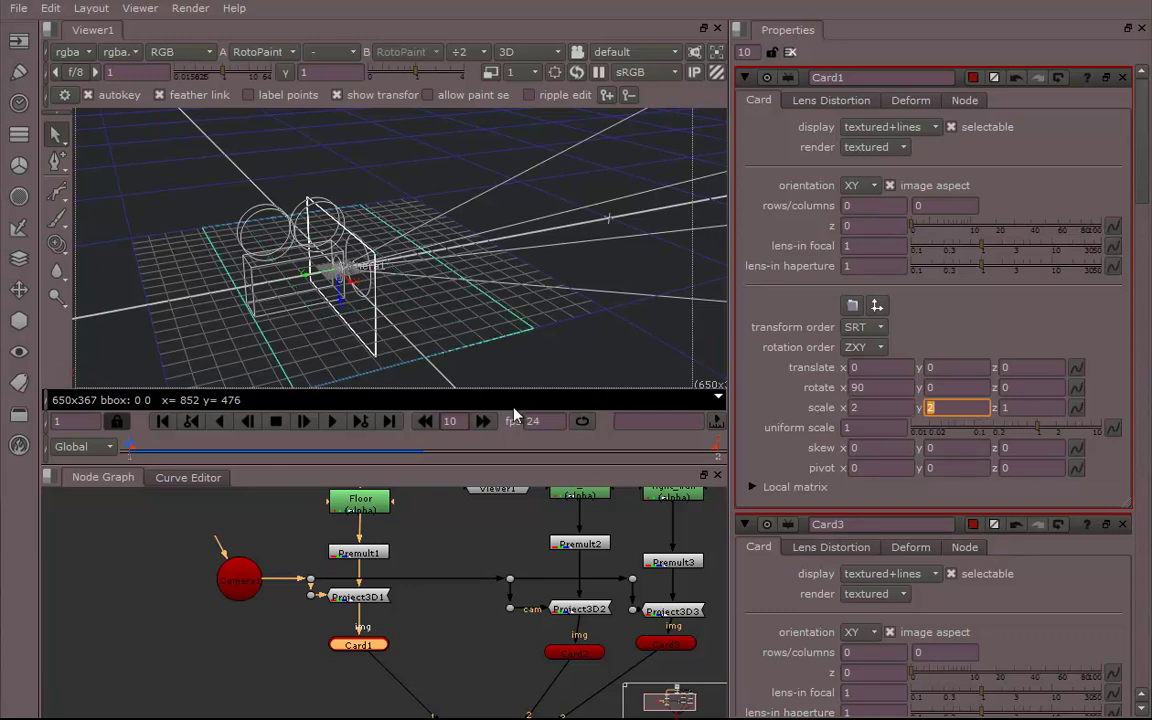
ctrl+drag(496, 356, 490, 362)
drag(307, 280, 390, 277)
alt+drag(616, 366, 522, 290)
Rotate Card2 90 degrees on Y to stand it as a side wall.
double_click(573, 653)
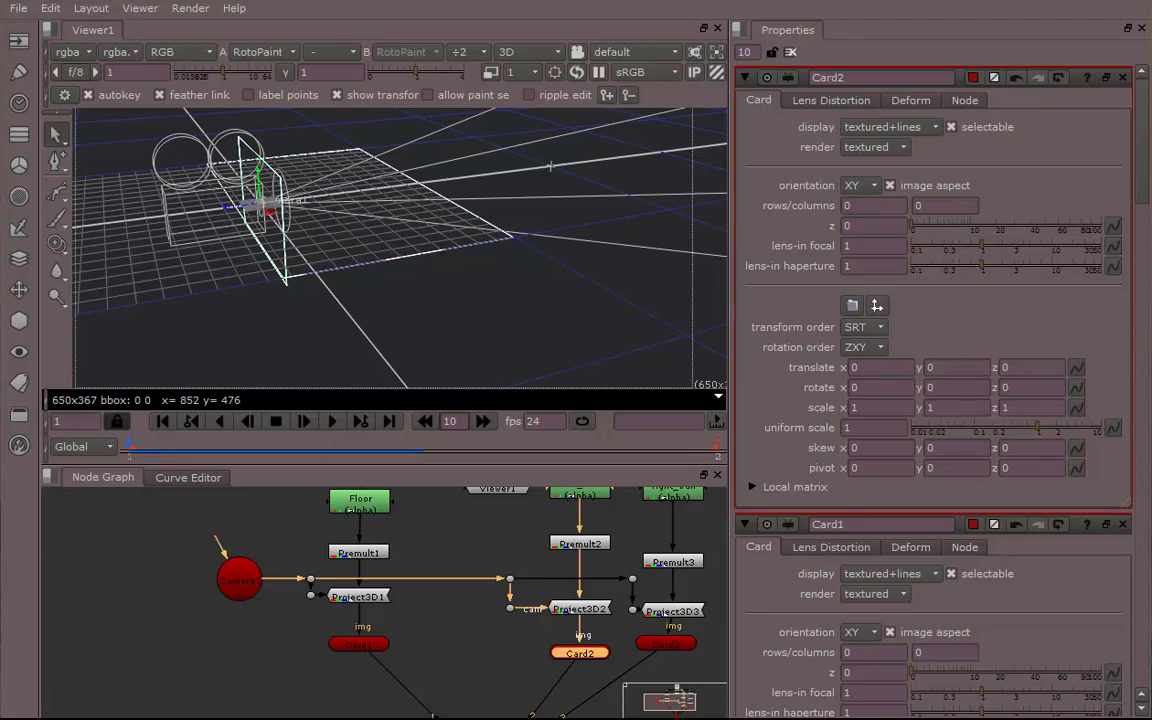
click(930, 388)
text(90)
key(Return)
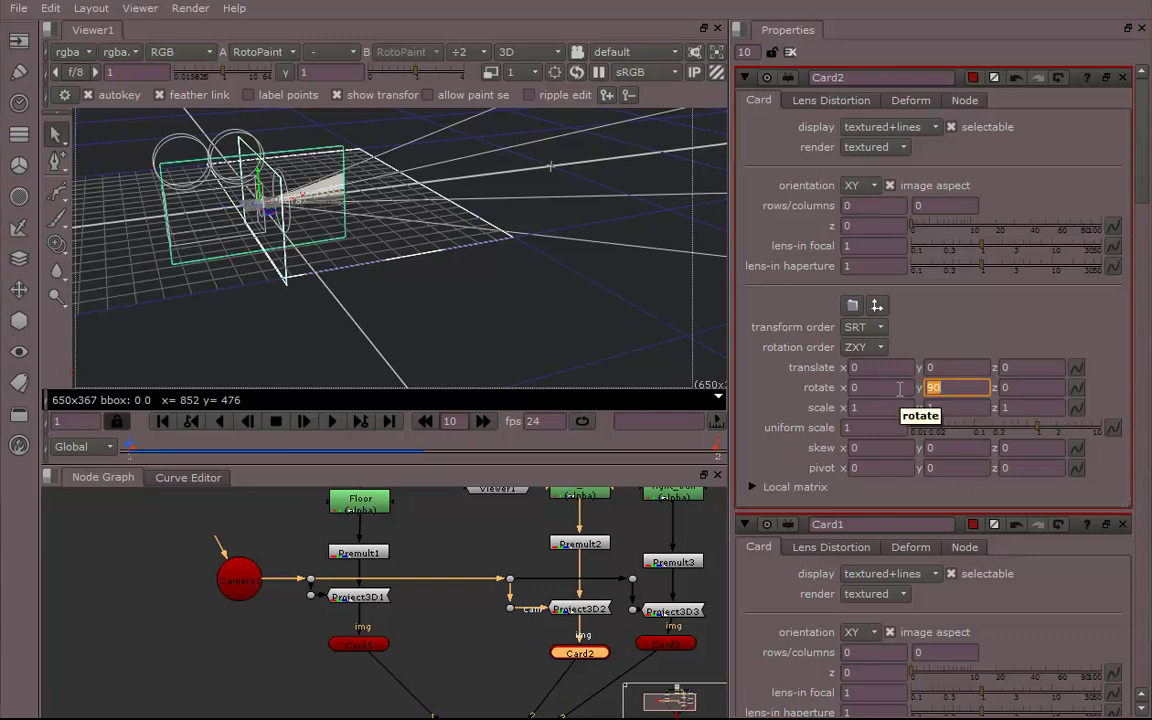
ctrl+drag(182, 355, 323, 284)
Move Card2 forward, sideways and up to stand along the side edge of the floor card.
drag(403, 258, 470, 214)
drag(366, 222, 297, 268)
mouse_move(371, 194)
mouse_down()
mouse_move(450, 180)
mouse_move(419, 237)
mouse_move(391, 193)
mouse_up()
Move Card3 toward the end of the floor card, to about X -0.38, Y 0.33 and Z -1.01.
middle_drag(655, 606, 537, 579)
double_click(548, 615)
drag(394, 263, 446, 206)
ctrl+drag(517, 216, 379, 201)
alt+middle_drag(379, 201, 567, 220)
alt+drag(567, 220, 485, 257)
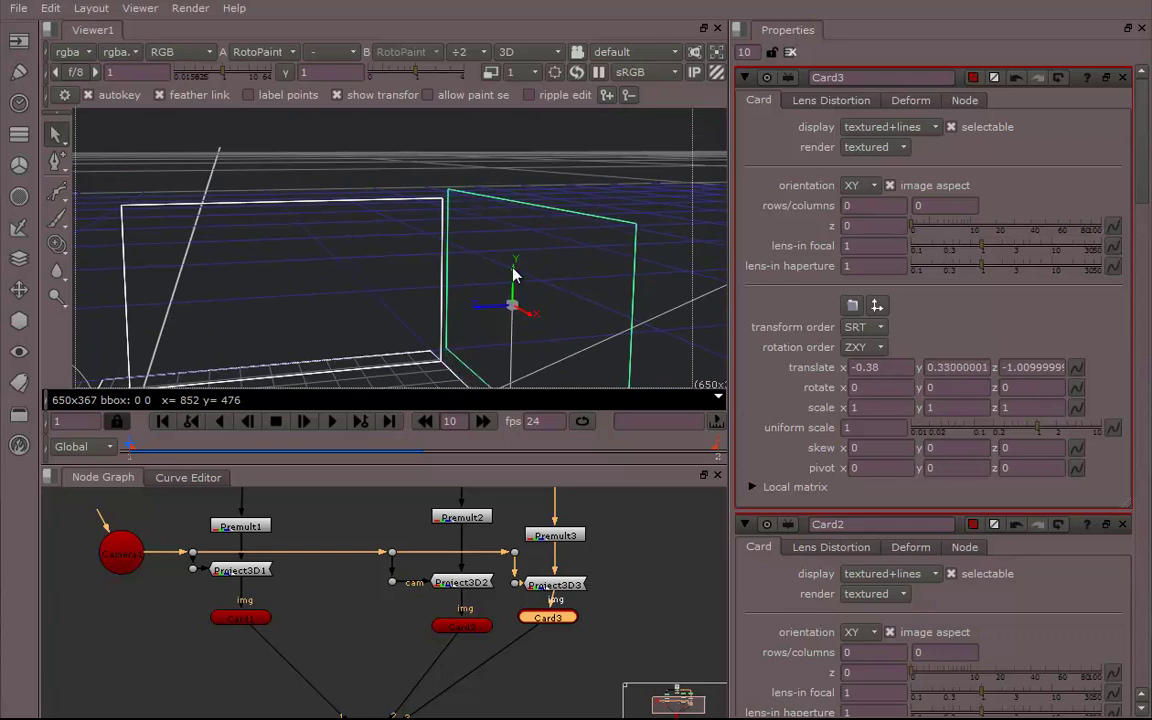
Fine-tune Card3 to about Y 0.264 and Z -0.956 to meet the floor and the edge of Card2.
drag(513, 273, 436, 252)
alt+drag(548, 260, 448, 236)
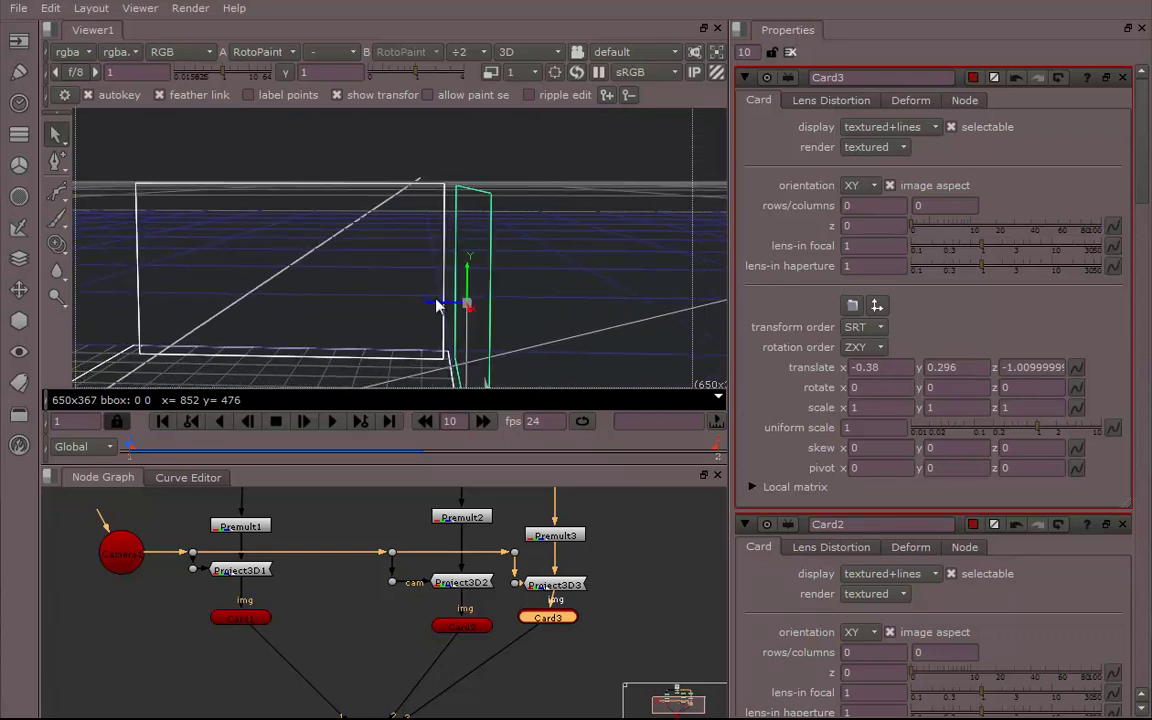
drag(437, 305, 302, 215)
click(309, 226)
click(311, 190)
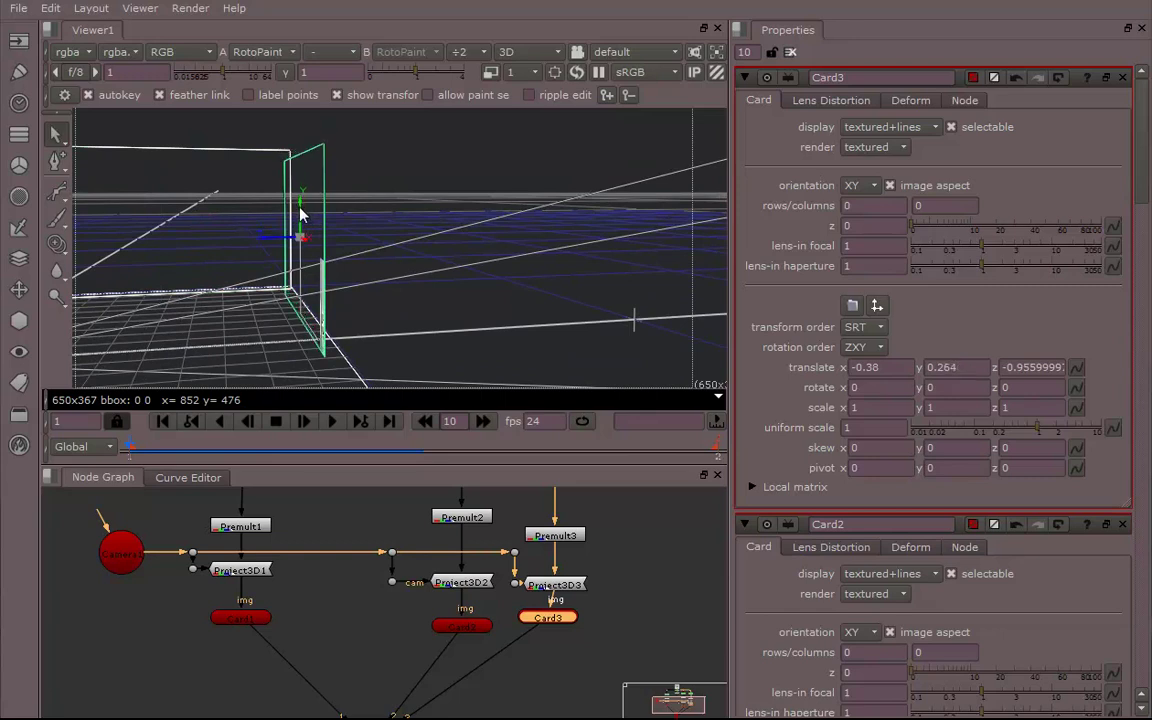
Check the card layout from around the set and through Camera1, and return to the default view.
click(211, 194)
ctrl+drag(175, 205, 257, 202)
ctrl+drag(327, 224, 393, 259)
click(637, 52)
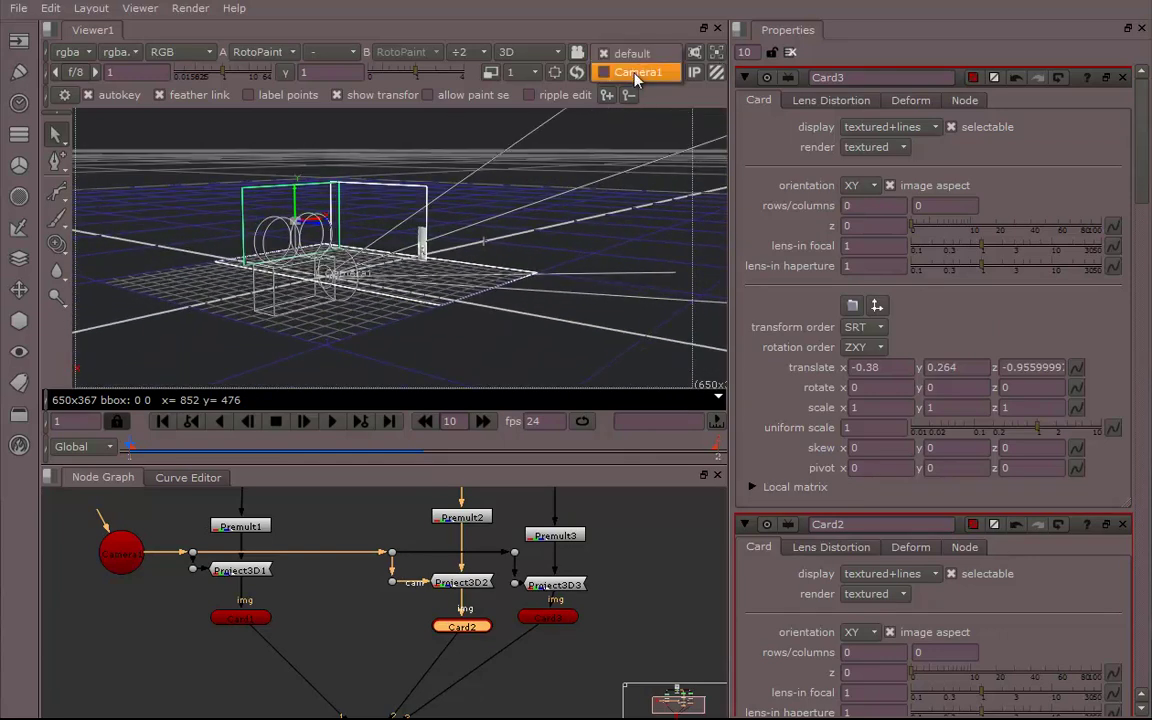
click(634, 73)
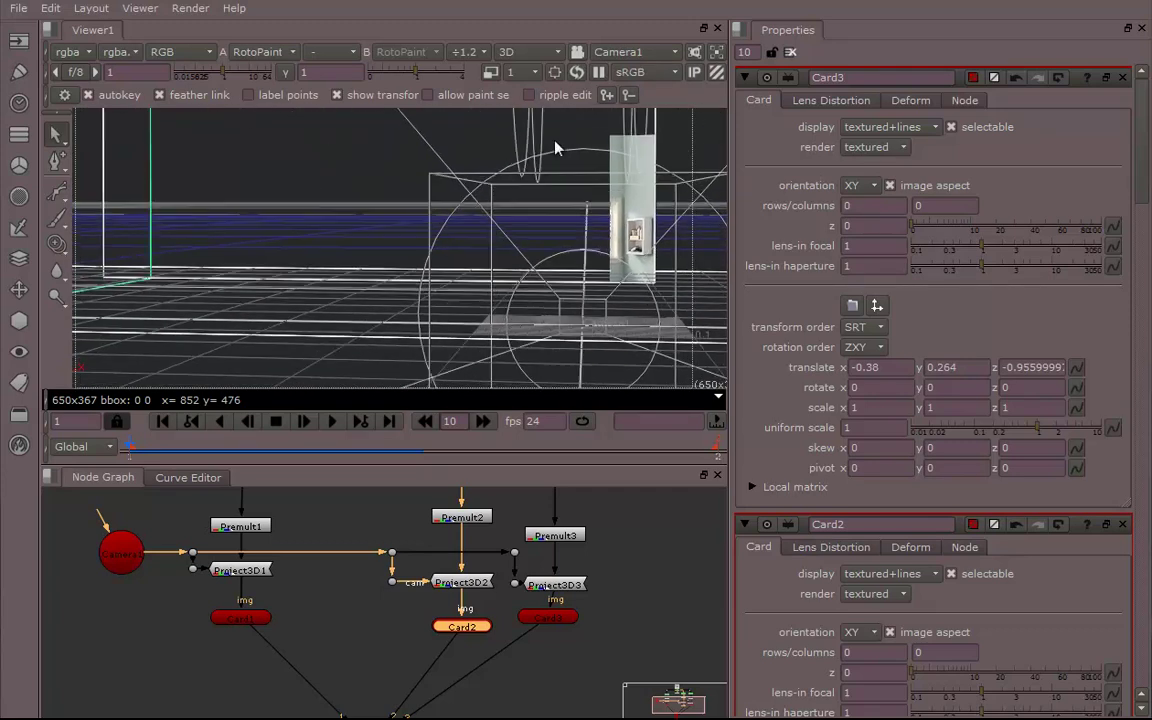
click(632, 52)
click(625, 33)
Reposition Camera1 so the projected photo covers the wall and floor cards, and inspect the projection from several angles.
ctrl+drag(516, 183, 440, 298)
click(359, 279)
ctrl+drag(362, 280, 495, 243)
ctrl+drag(403, 230, 401, 202)
scroll(323, 236, up, 1)
alt+middle_drag(323, 236, 496, 240)
ctrl+drag(496, 240, 436, 231)
alt+middle_drag(385, 249, 510, 250)
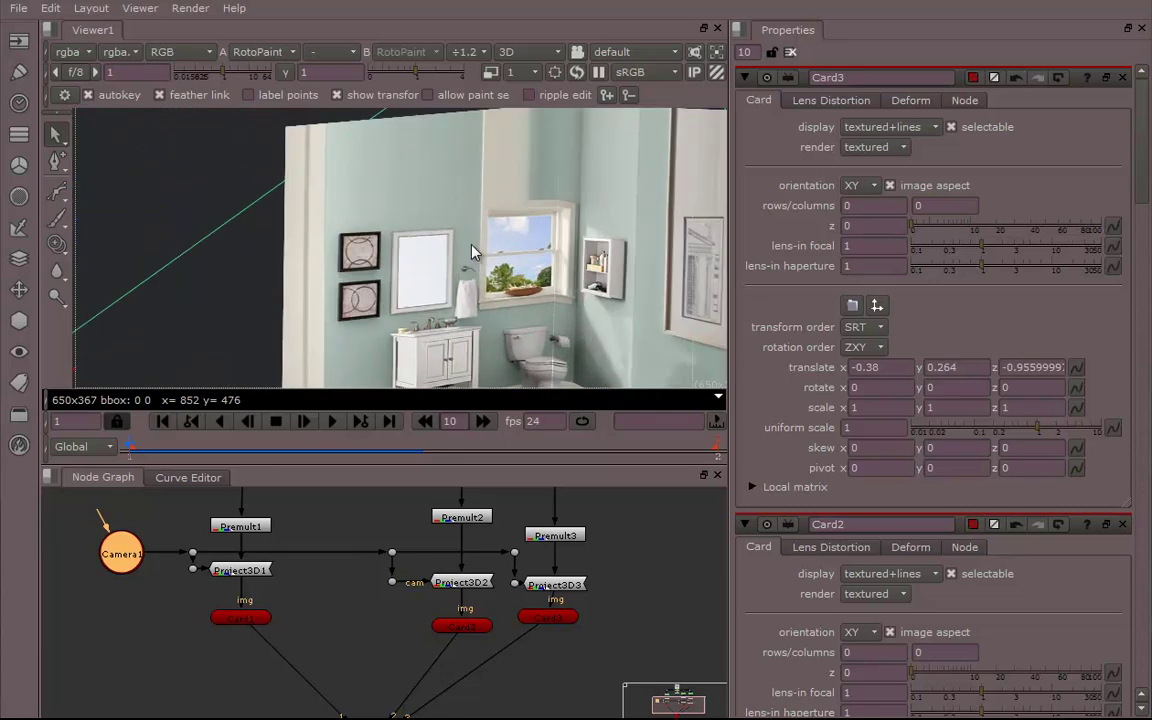
alt+drag(522, 312, 387, 248)
alt+drag(468, 539, 502, 657)
alt+drag(419, 504, 442, 571)
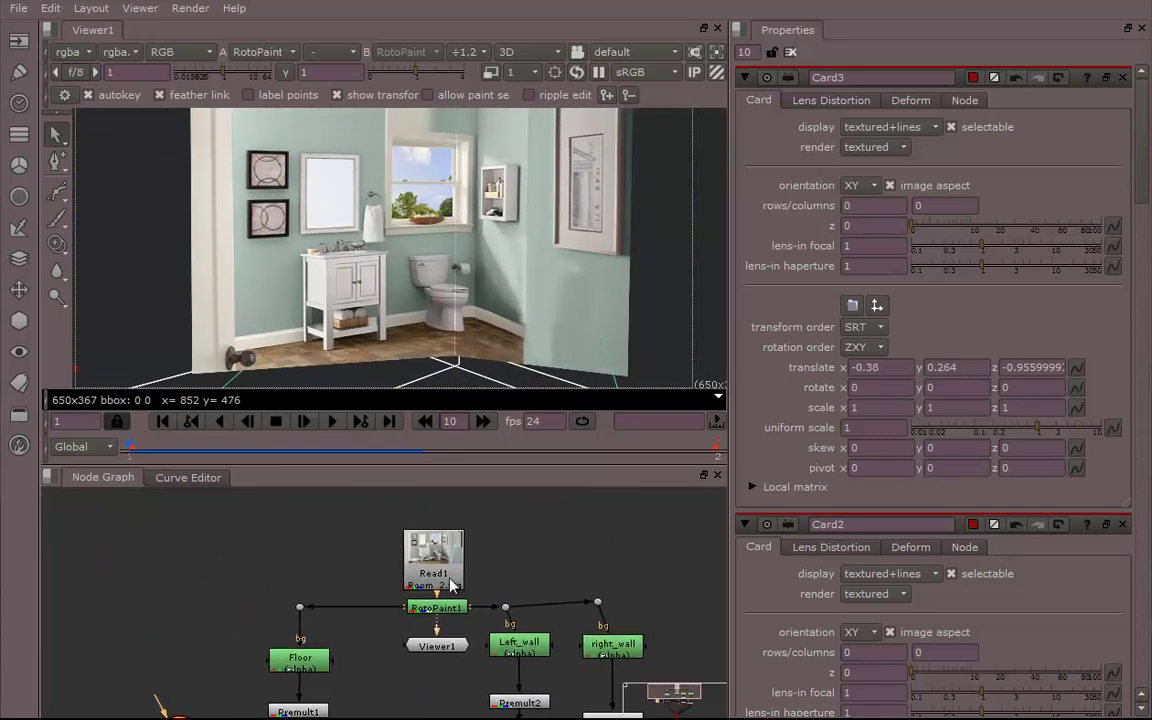
Open the Read1 and RotoPaint1 settings and show the RotoPaint1 image in an enlarged 2D viewer.
double_click(435, 560)
double_click(437, 607)
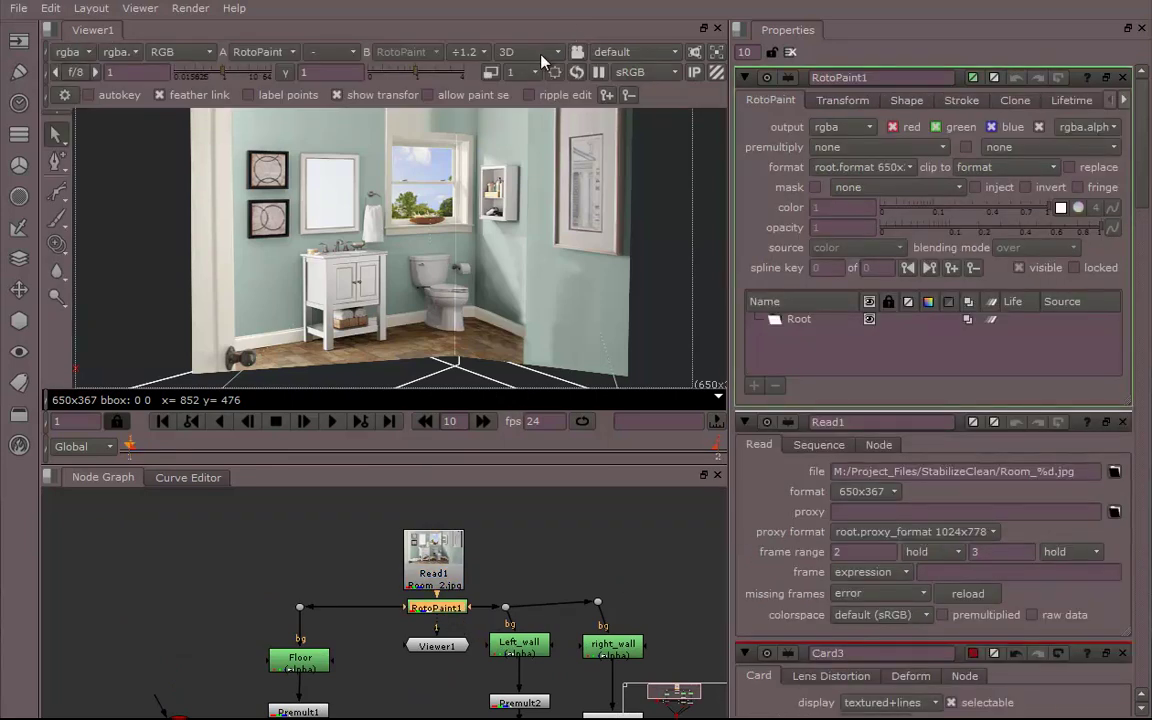
click(540, 51)
click(538, 66)
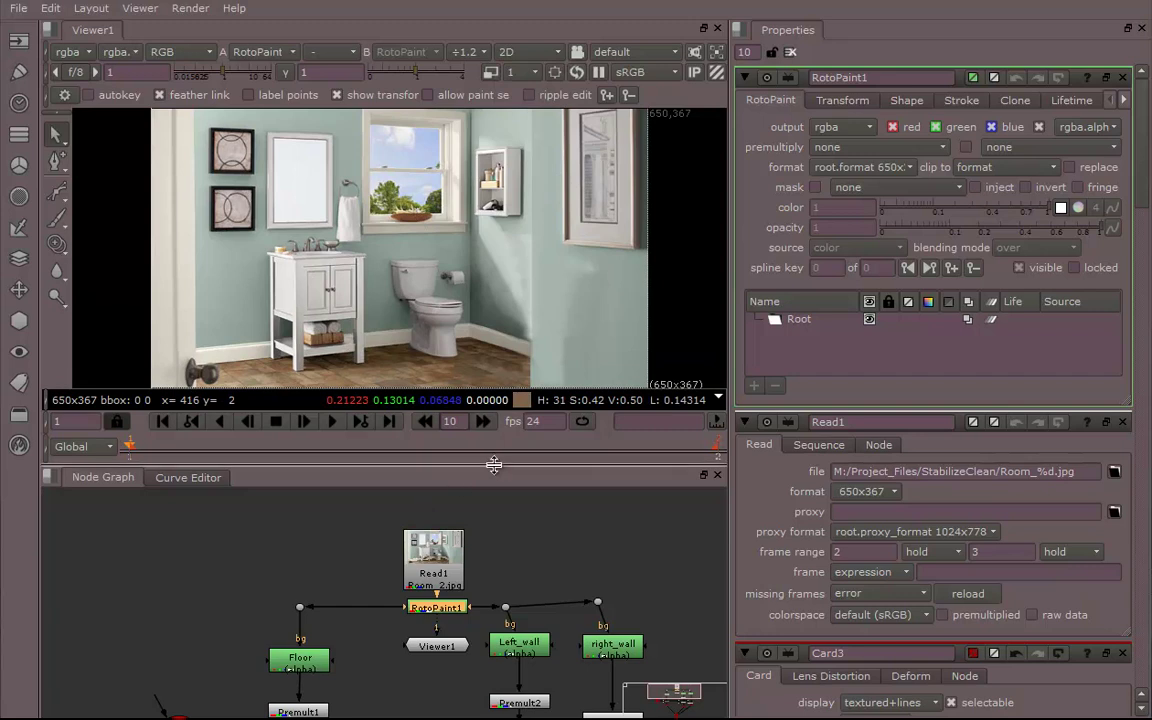
drag(497, 470, 496, 613)
middle_drag(517, 417, 506, 401)
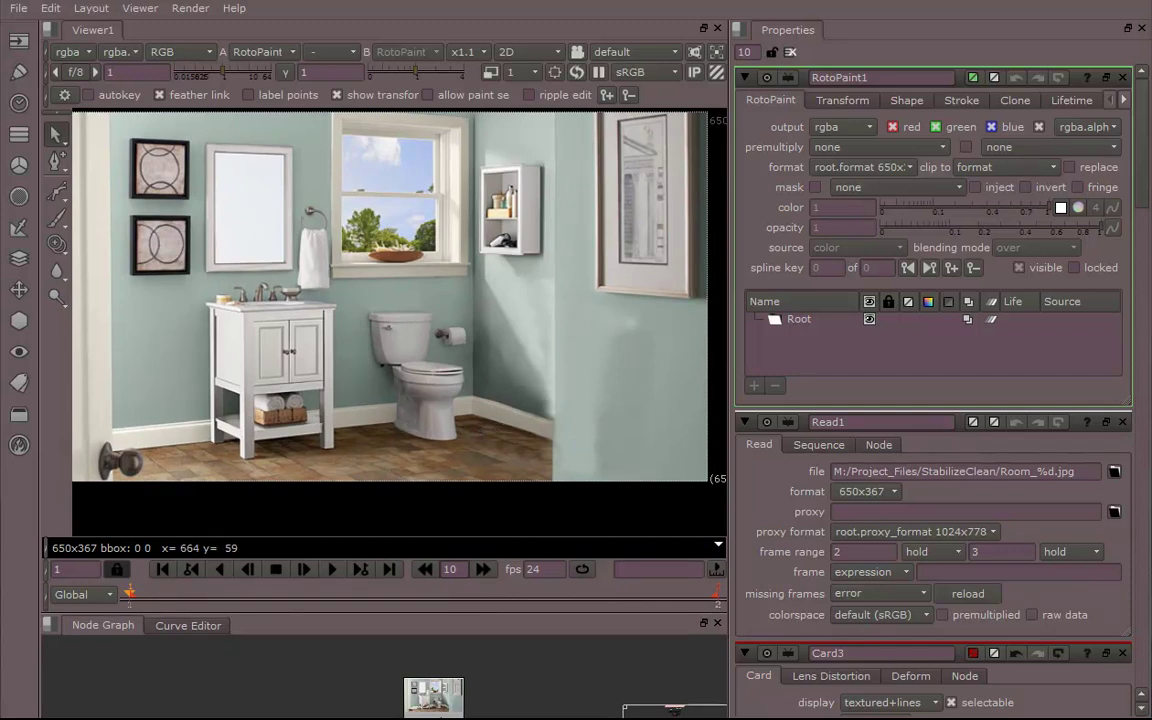
middle_drag(598, 362, 605, 351)
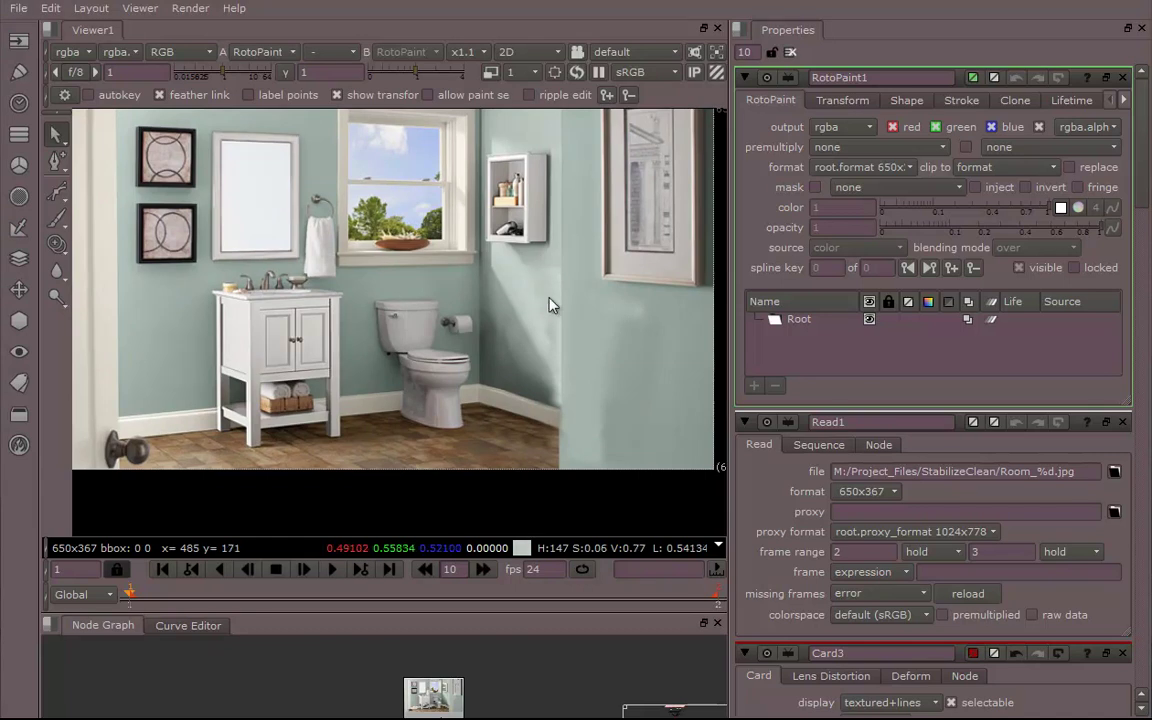
Activate RotoPaint1's Clone tool with a brush size of 63.5 at the wall edge beside the toilet.
key(n)
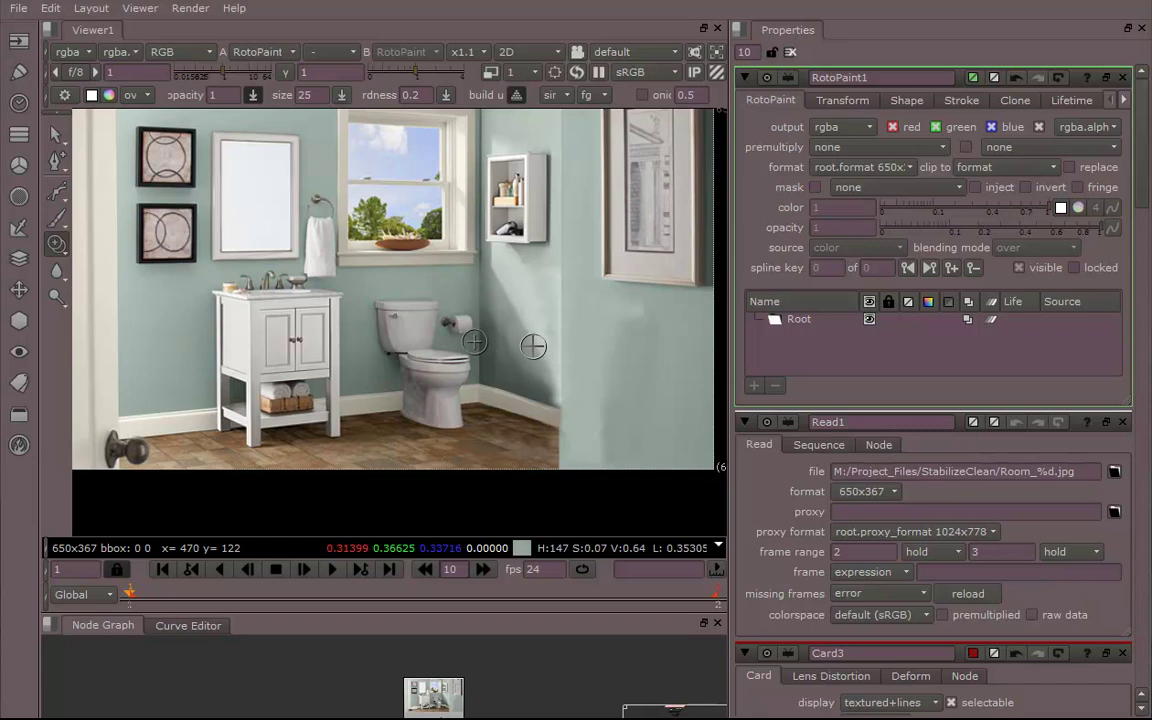
mouse_move(533, 344)
shift+mouse_down()
mouse_move(532, 321)
mouse_move(578, 357)
mouse_move(532, 382)
shift+mouse_up()
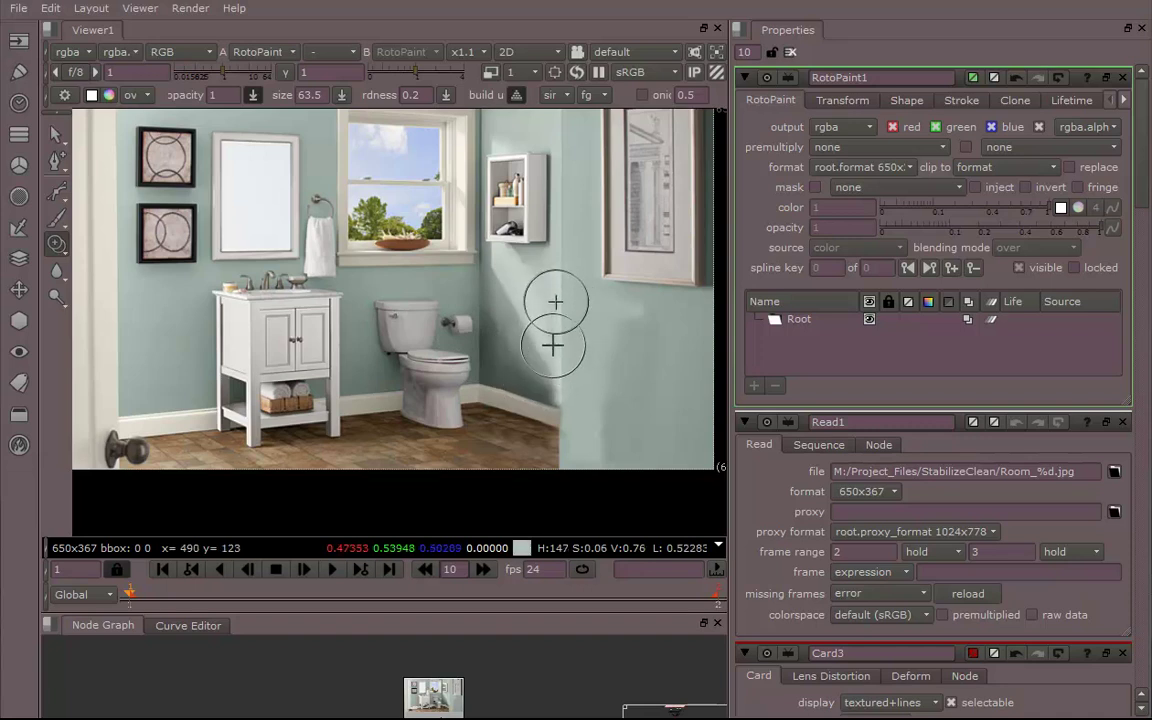
scroll(563, 352, up, 4)
middle_drag(571, 337, 596, 327)
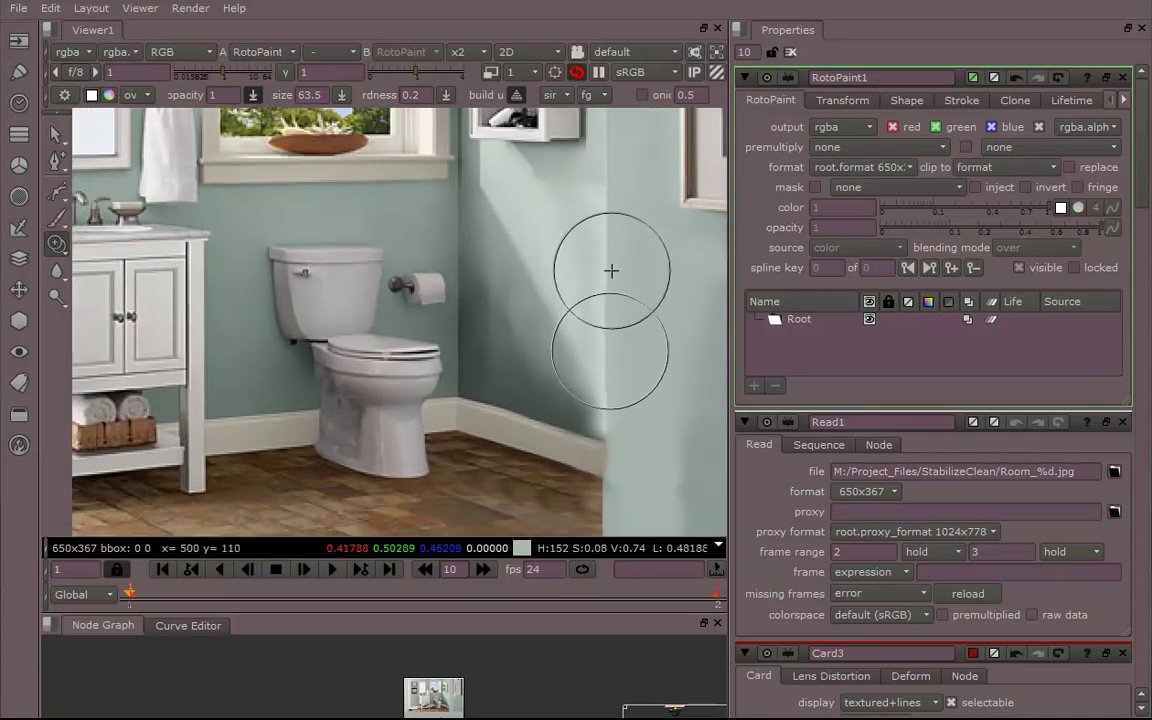
drag(599, 267, 596, 272)
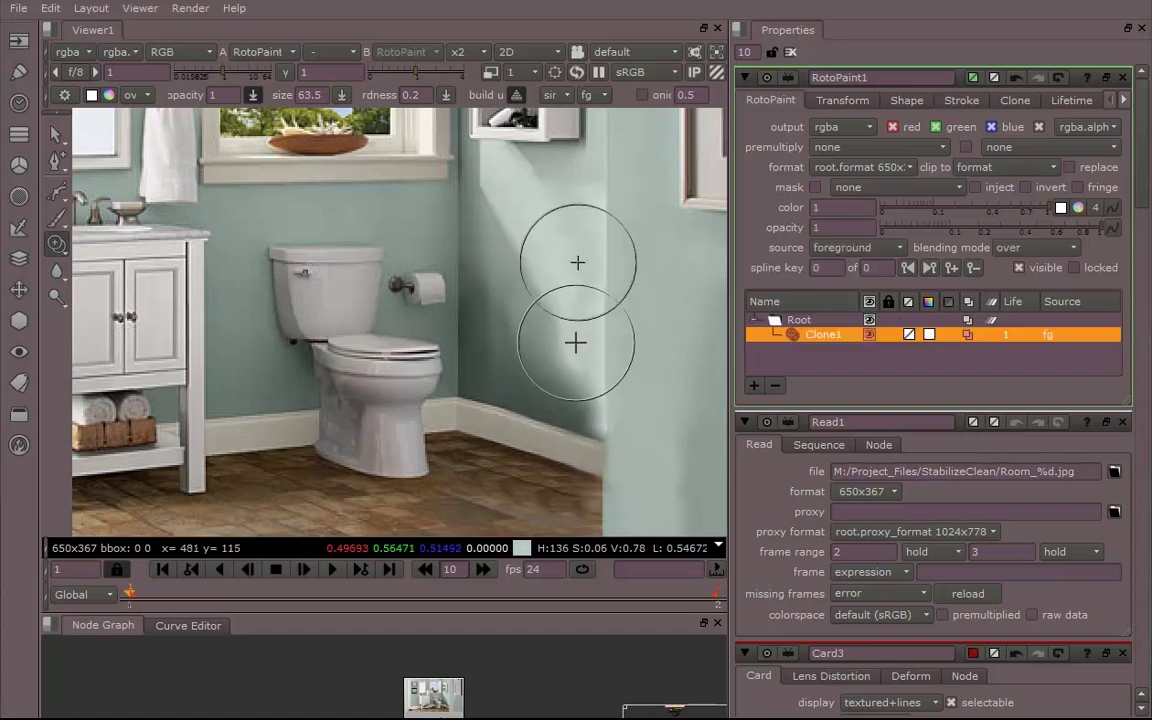
key(ctrl+z)
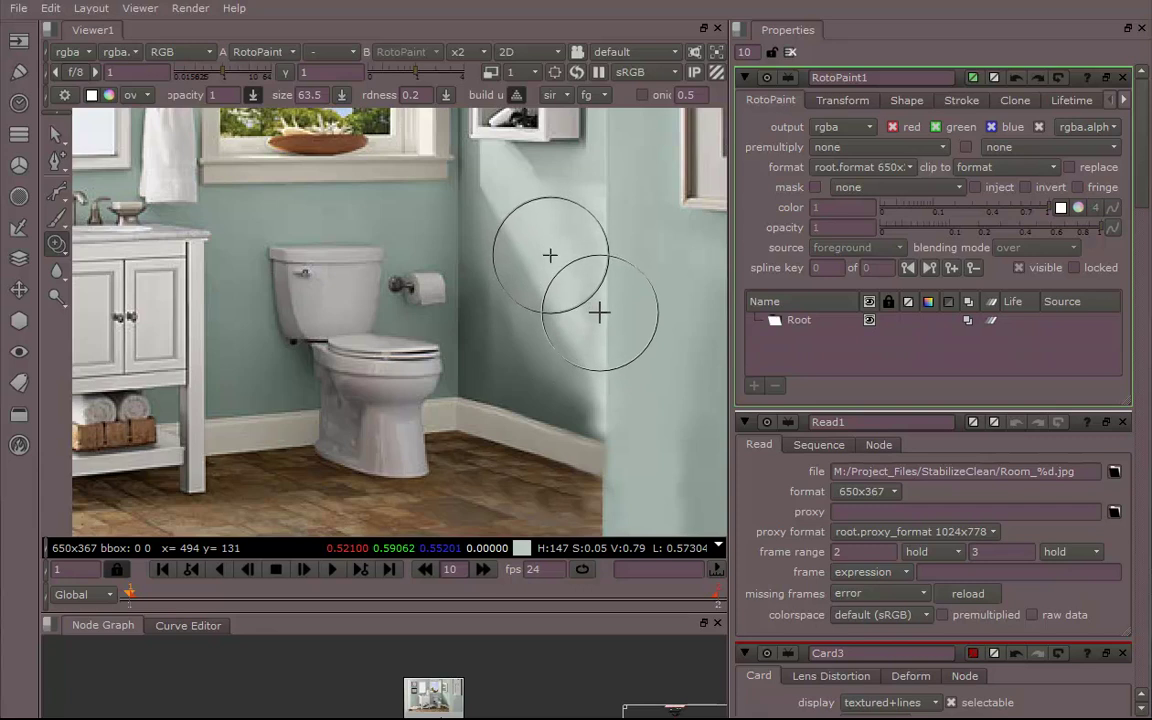
drag(610, 360, 599, 342)
key(ctrl+z)
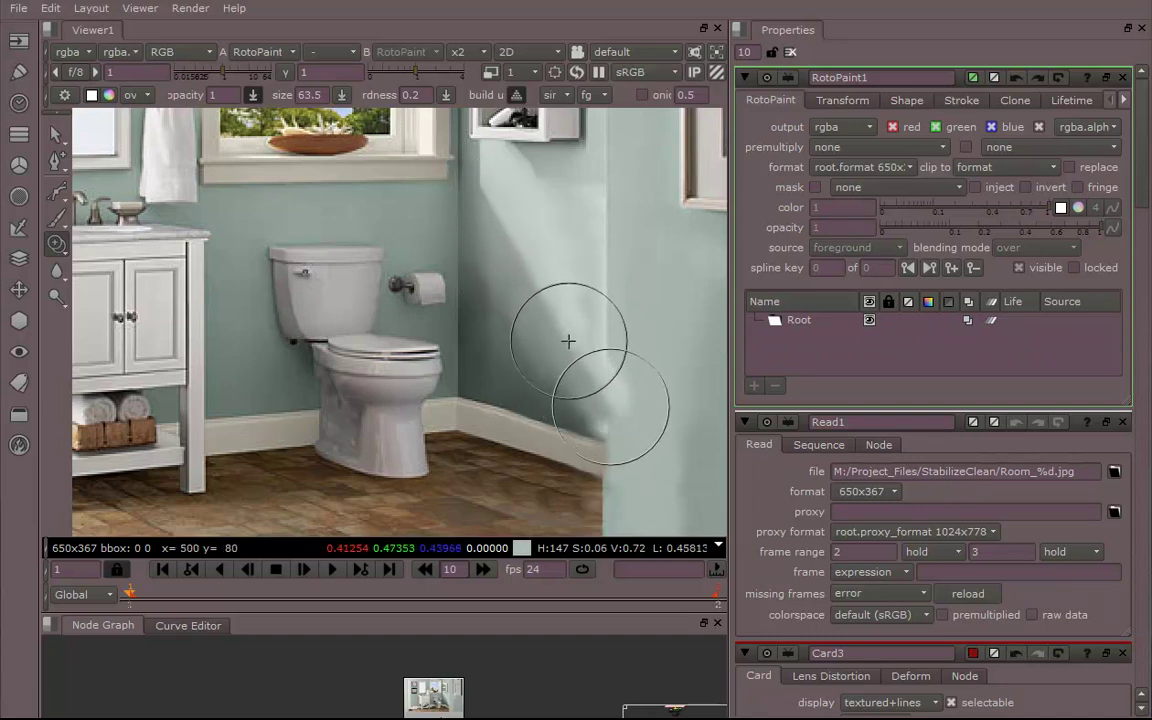
Clone sunlit wall over the vertical seam between the shelf and the baseboard, reducing the brush size to 45.5.
drag(606, 322, 611, 297)
middle_drag(609, 315, 586, 385)
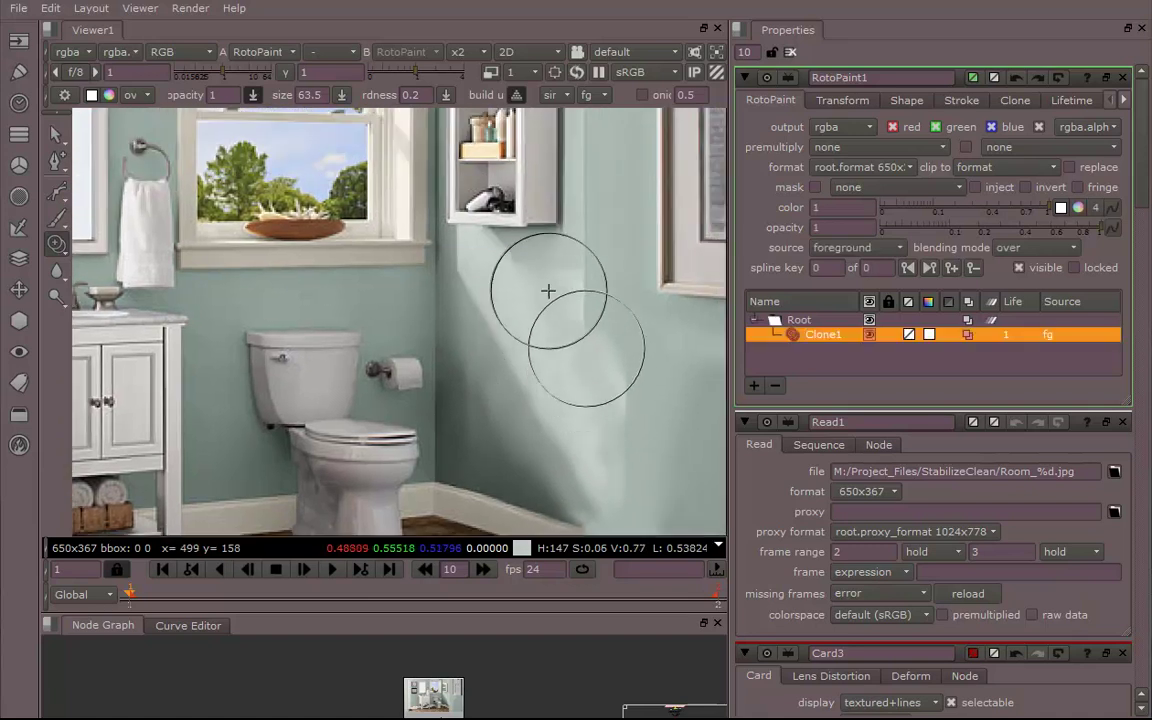
drag(548, 290, 546, 303)
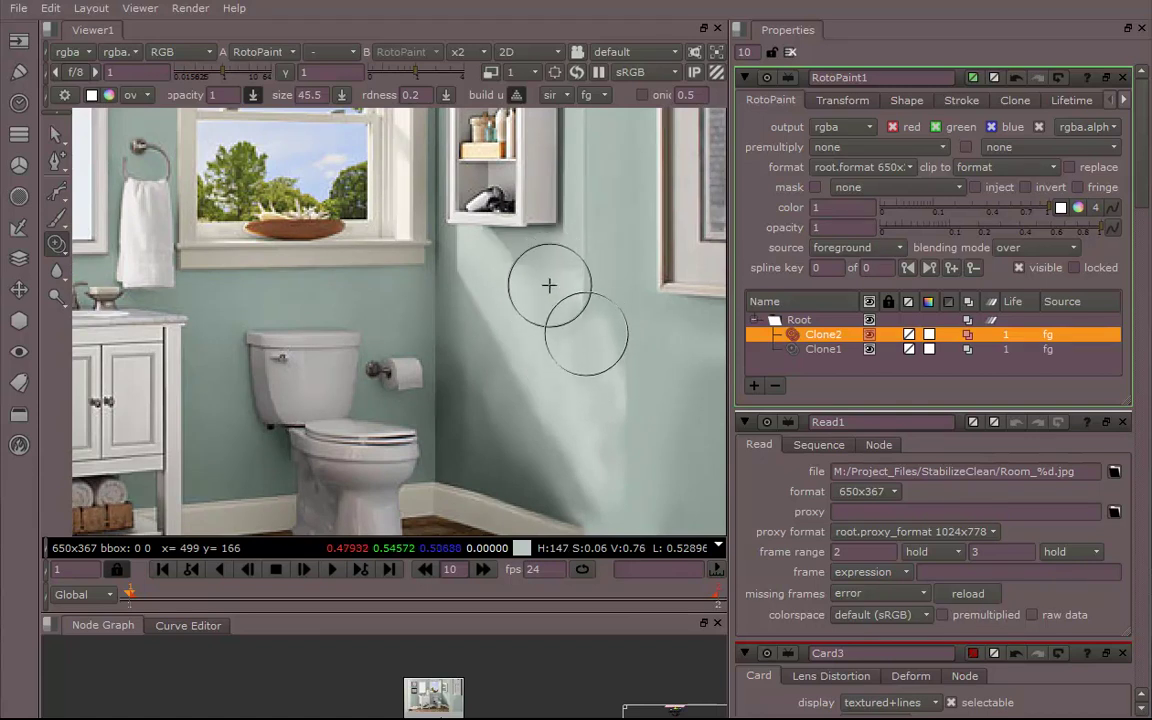
drag(552, 357, 553, 404)
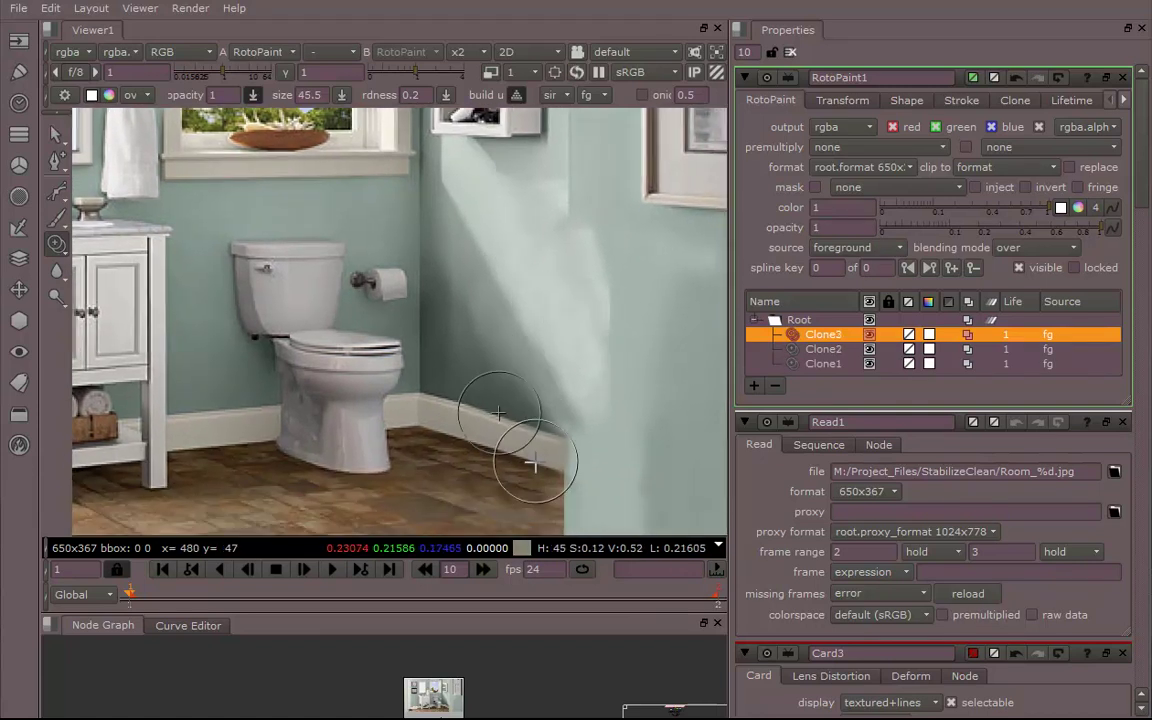
Clone the baseboard and floor past the vertical edge beside the toilet with a brush size of 47.5.
middle_drag(510, 402, 476, 377)
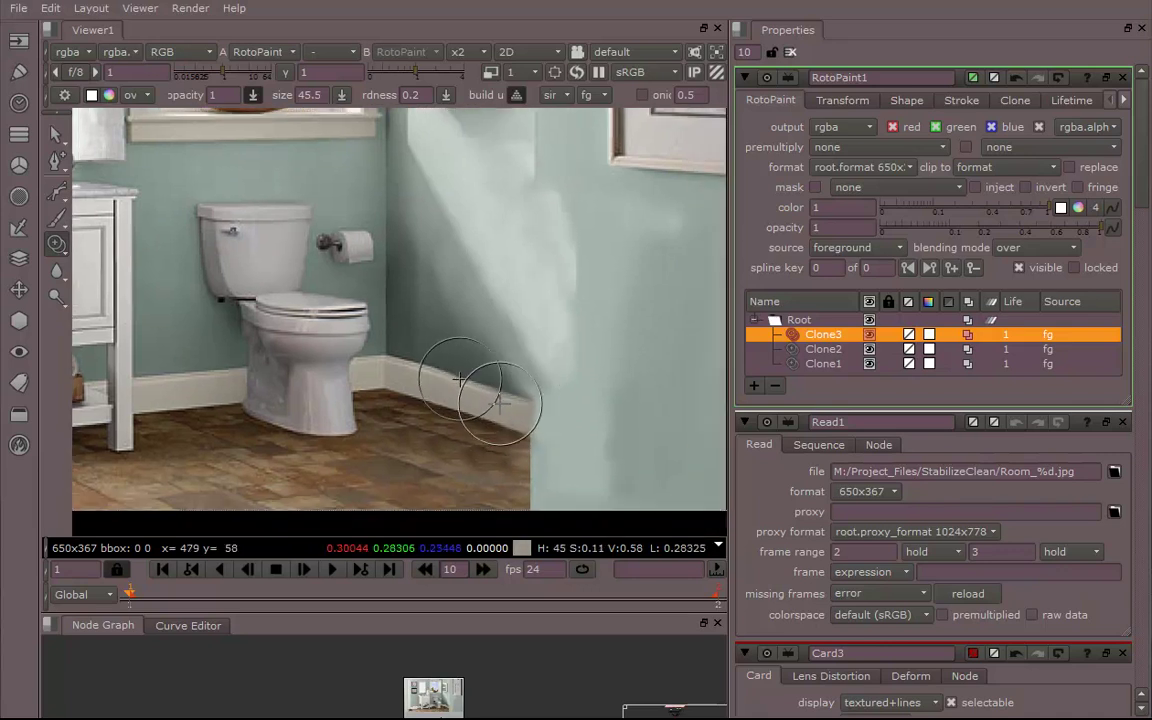
scroll(455, 370, up, 3)
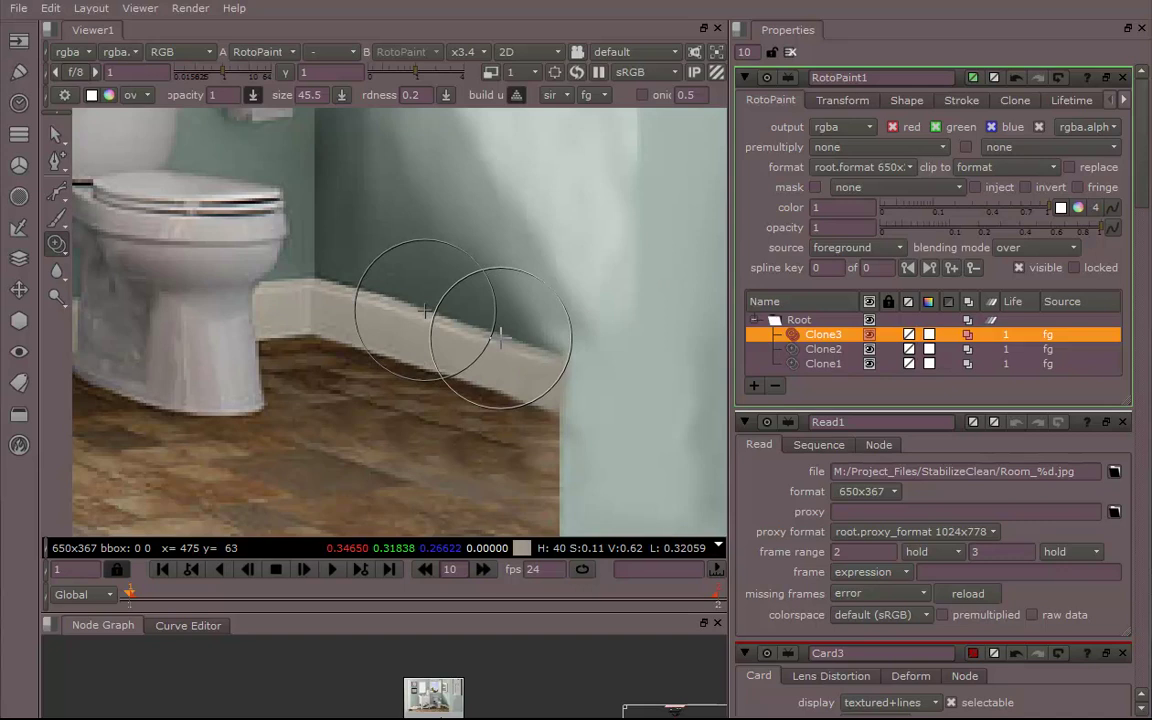
shift+drag(507, 338, 542, 347)
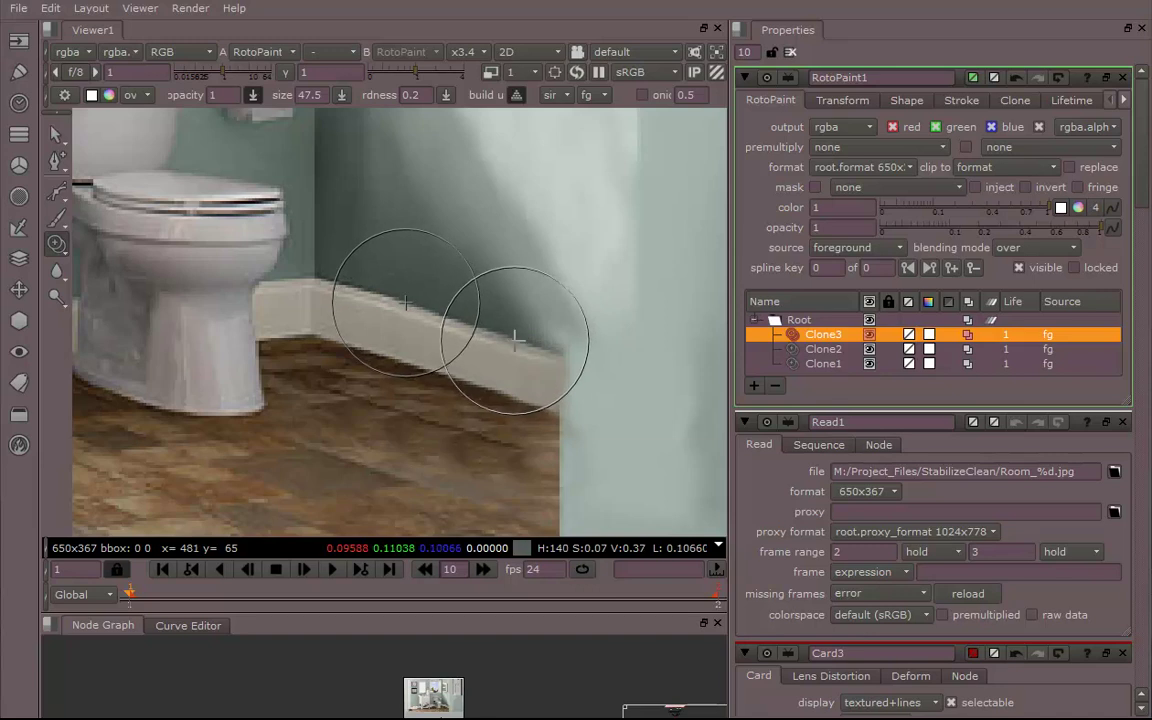
mouse_move(405, 302)
mouse_down()
mouse_move(401, 283)
mouse_move(458, 303)
mouse_move(443, 446)
mouse_up()
mouse_move(552, 484)
mouse_down()
mouse_move(539, 448)
mouse_move(556, 444)
mouse_up()
middle_drag(560, 442, 540, 339)
drag(537, 372, 553, 419)
drag(443, 381, 469, 227)
drag(579, 265, 580, 258)
Clone wall texture above the extended baseboard and paint a sunlit patch onto the wall beside the toilet.
mouse_move(580, 260)
middle_down()
mouse_move(625, 329)
mouse_move(538, 351)
middle_up()
mouse_move(439, 321)
mouse_down()
mouse_move(472, 342)
mouse_move(458, 443)
mouse_up()
middle_drag(582, 373, 515, 290)
drag(522, 430, 524, 274)
middle_drag(524, 267, 566, 403)
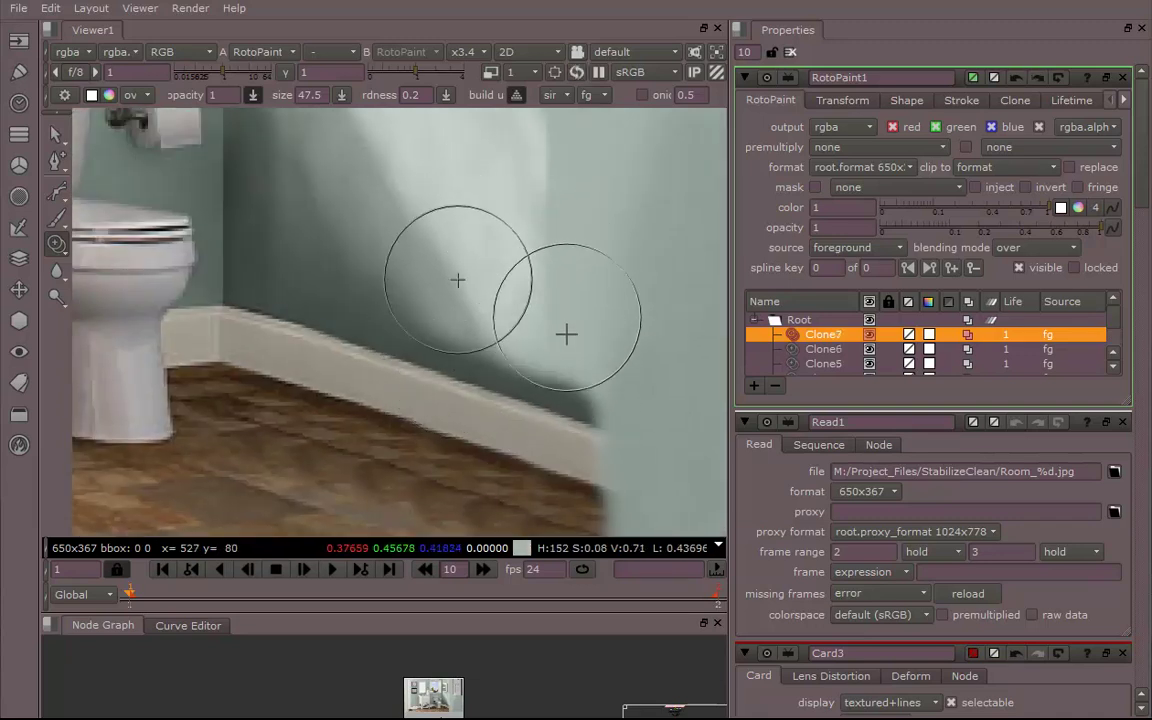
middle_drag(588, 286, 608, 417)
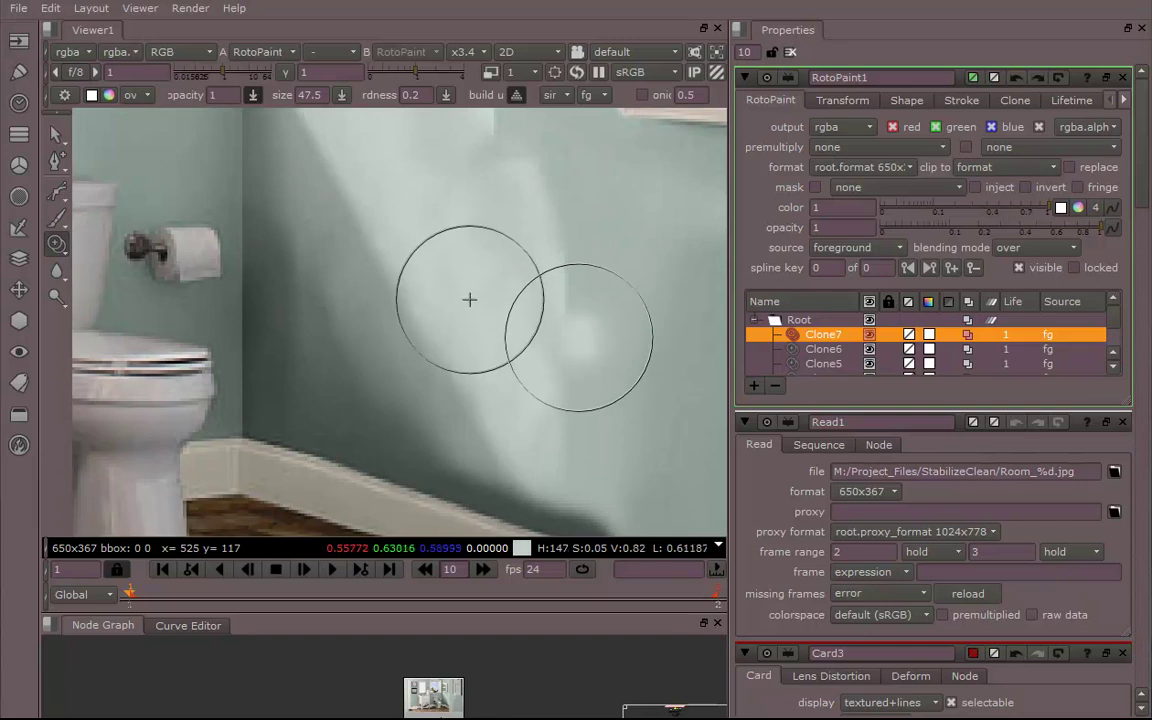
mouse_move(577, 331)
mouse_down()
mouse_move(571, 288)
mouse_move(592, 358)
mouse_up()
Clone the baseboard and floor diagonally down to the photo's lower right corner.
middle_drag(645, 423, 533, 282)
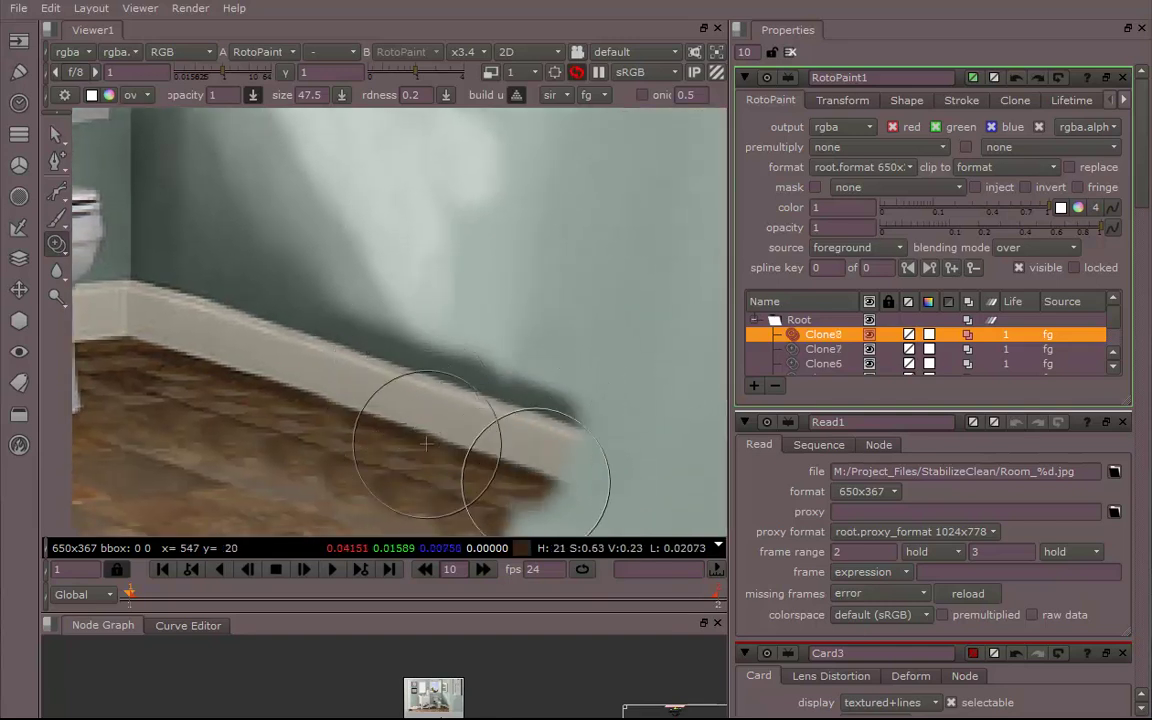
drag(537, 494, 518, 498)
middle_drag(530, 437, 511, 320)
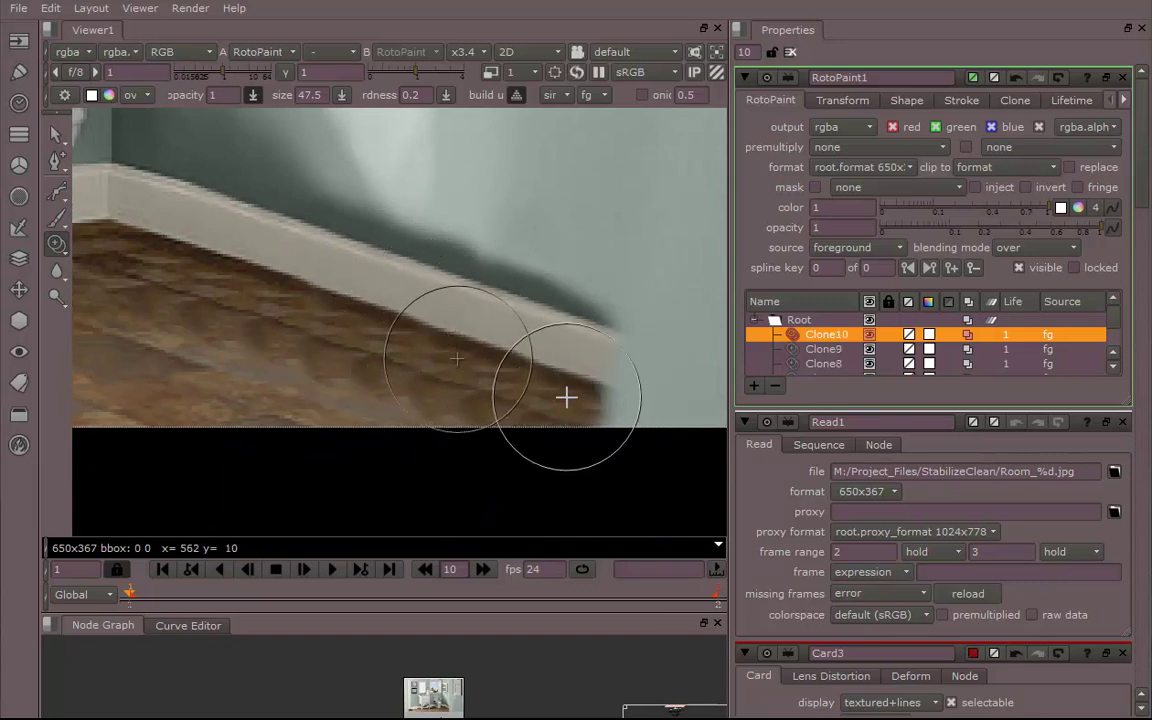
middle_drag(408, 281, 441, 306)
middle_drag(627, 358, 509, 331)
drag(527, 331, 538, 346)
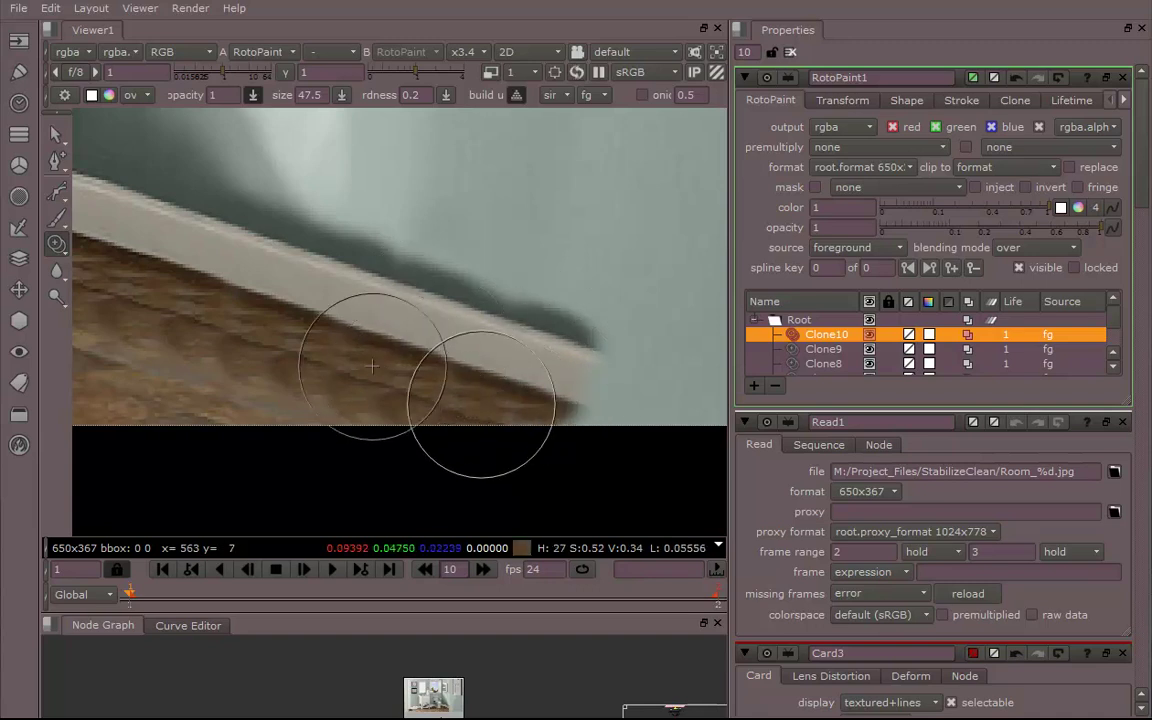
mouse_move(483, 404)
mouse_down()
mouse_move(579, 365)
mouse_move(600, 377)
mouse_up()
middle_drag(615, 385, 534, 361)
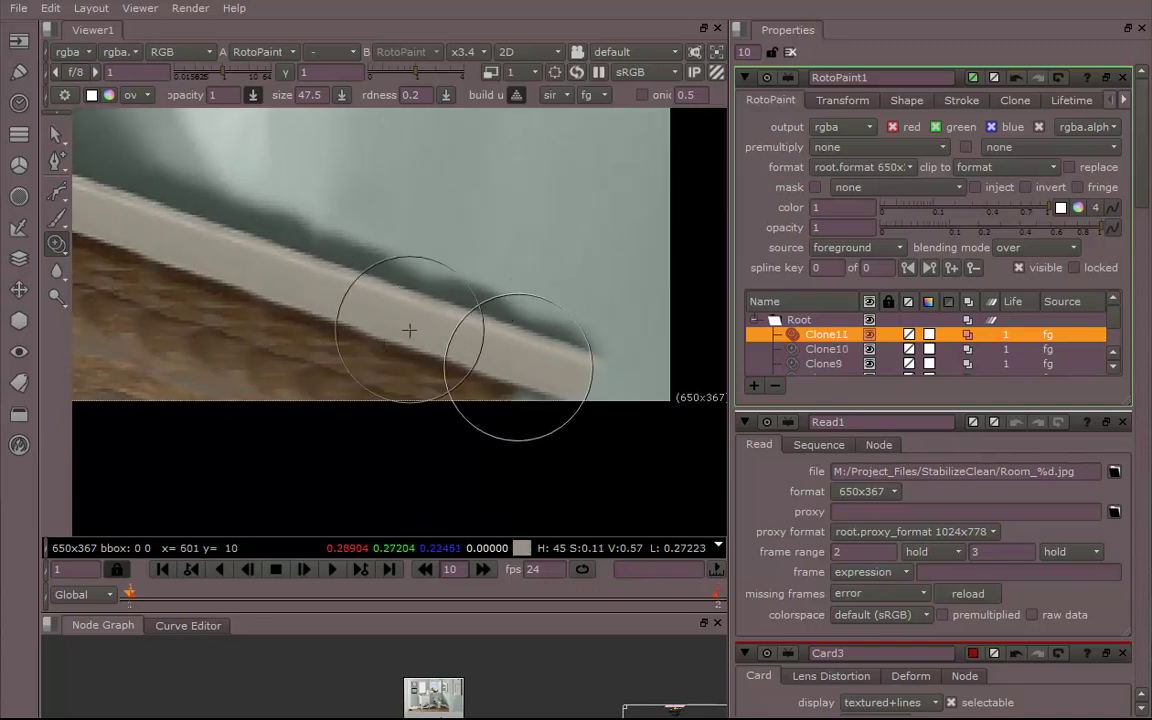
drag(606, 379, 638, 399)
Clone bright wall areas over the right wall to extend the sunlight streak toward the baseboard.
middle_drag(389, 360, 637, 556)
middle_drag(458, 391, 498, 484)
middle_drag(491, 316, 567, 357)
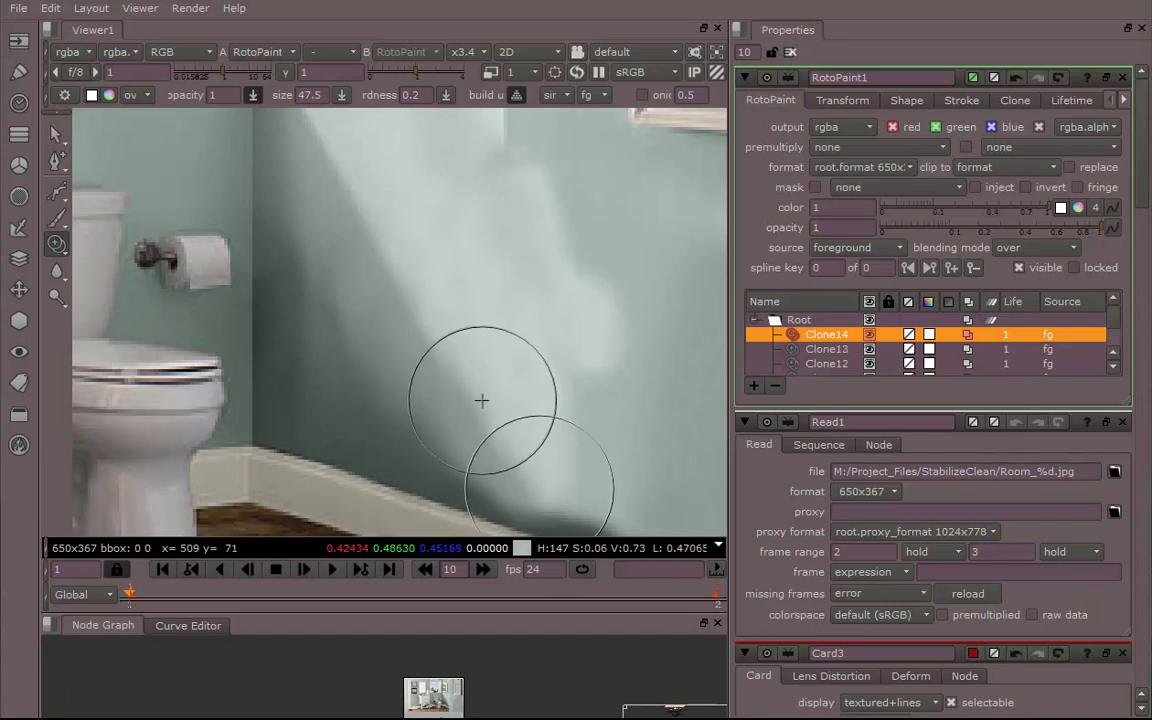
mouse_move(492, 412)
mouse_down()
mouse_move(514, 381)
mouse_move(527, 303)
mouse_up()
mouse_move(527, 303)
middle_down()
mouse_move(465, 316)
mouse_move(472, 291)
middle_up()
drag(530, 381, 503, 322)
middle_drag(468, 290, 563, 463)
drag(531, 360, 588, 440)
Add more cloned light patches along the streak's right edge to widen it diagonally above the baseboard.
middle_drag(603, 478, 463, 317)
middle_drag(520, 444, 480, 360)
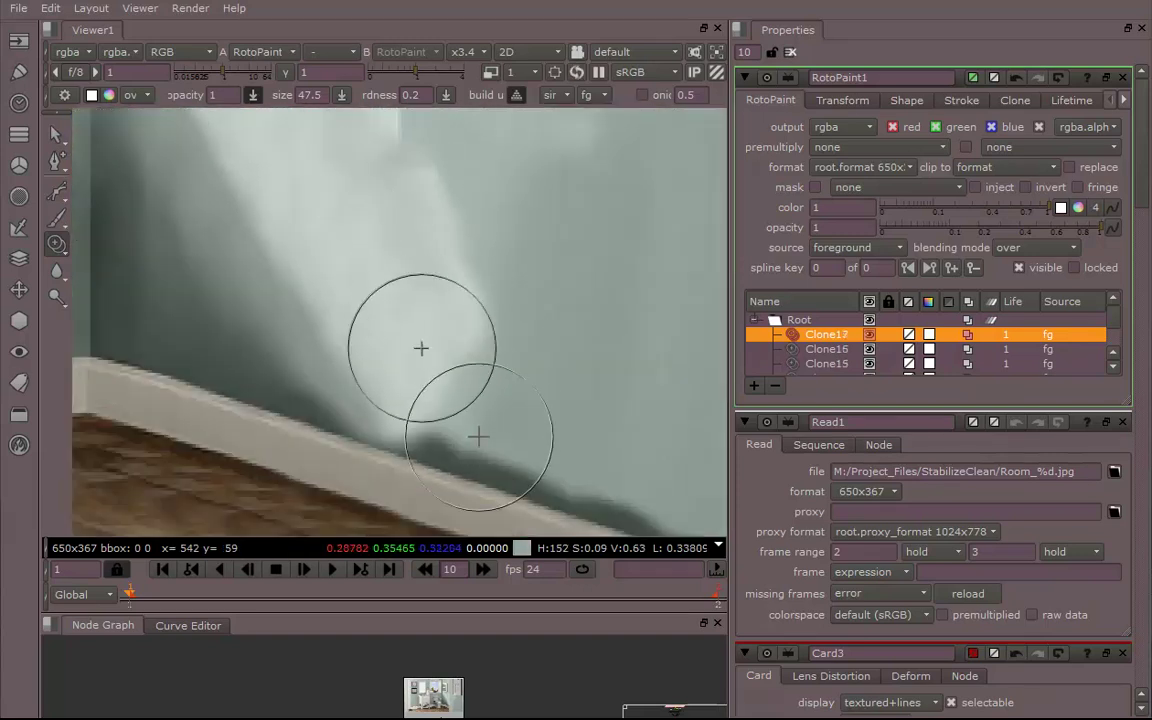
middle_drag(478, 437, 453, 409)
drag(397, 320, 372, 323)
mouse_move(423, 409)
mouse_down()
mouse_move(399, 399)
mouse_move(437, 380)
mouse_move(450, 321)
mouse_up()
middle_drag(450, 321, 524, 398)
mouse_move(524, 398)
mouse_down()
mouse_move(522, 331)
mouse_move(467, 270)
mouse_up()
middle_drag(467, 270, 538, 400)
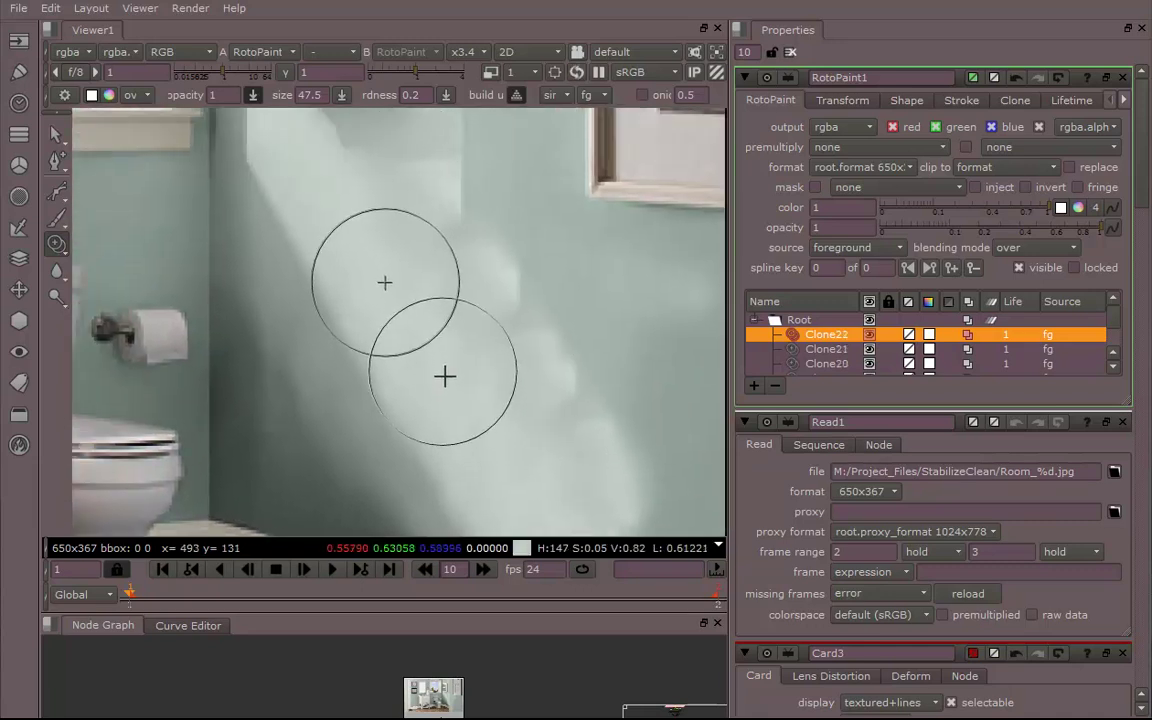
Reduce the clone brush size to 32.29 and retouch the wall seam just below the shelf.
middle_drag(486, 442, 521, 487)
shift+drag(522, 391, 509, 409)
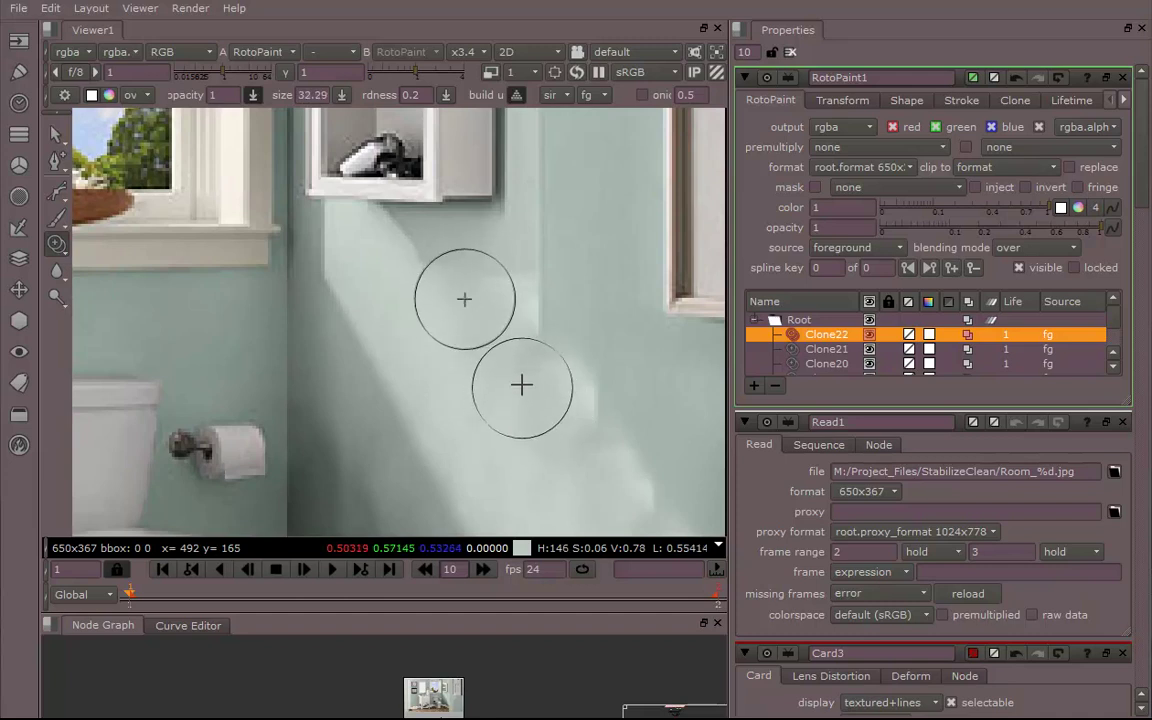
drag(530, 366, 532, 363)
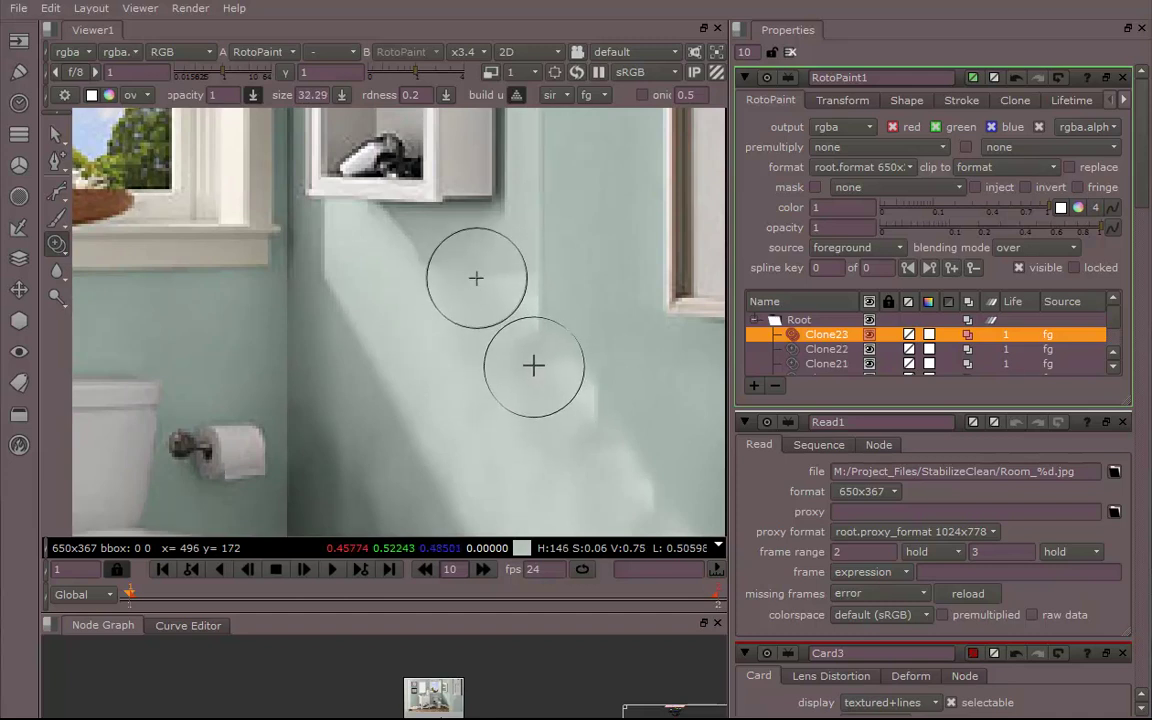
Clone clean wall over the vertical seam near the photo's top edge, above the shelf.
middle_drag(511, 387, 527, 483)
mouse_move(554, 408)
middle_down()
mouse_move(558, 527)
mouse_move(566, 476)
middle_up()
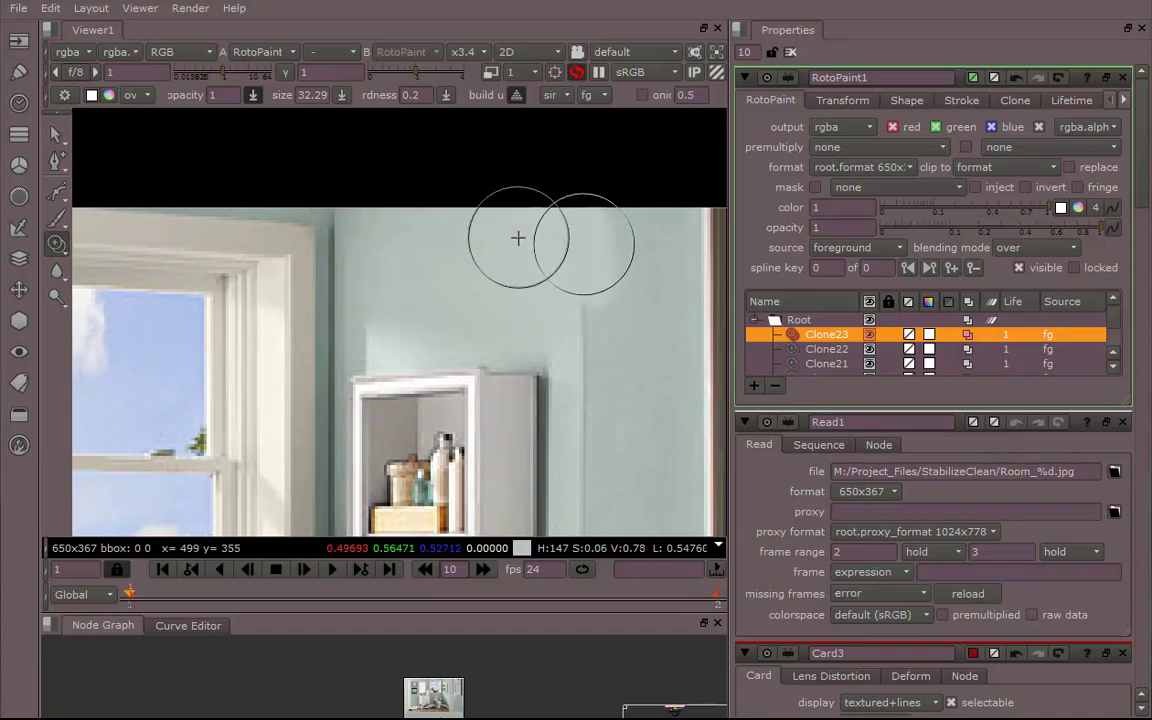
mouse_move(523, 296)
mouse_down()
mouse_move(540, 224)
mouse_move(545, 271)
mouse_move(563, 226)
mouse_move(688, 240)
mouse_up()
mouse_move(537, 285)
mouse_down()
mouse_move(571, 301)
mouse_move(612, 244)
mouse_move(617, 303)
mouse_move(558, 305)
mouse_move(604, 329)
mouse_up()
middle_drag(577, 364, 588, 284)
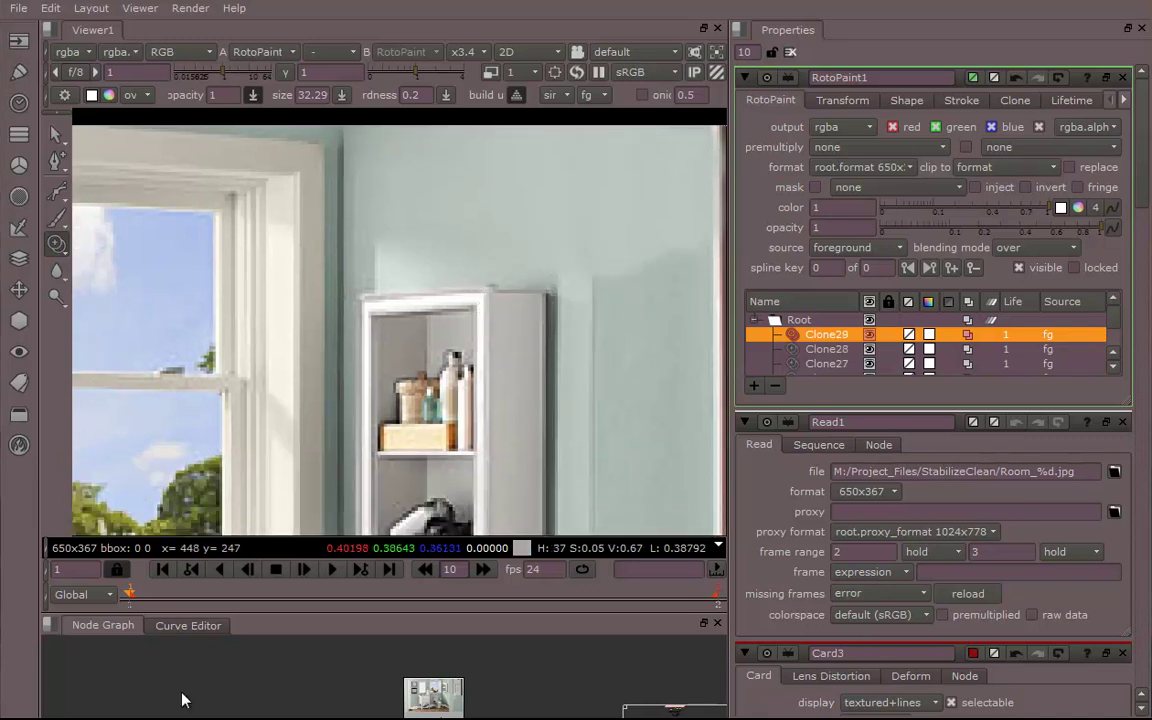
Sample clean wall repeatedly and clone it over the seam and dark patch between the shelf and the framed picture.
middle_drag(622, 365, 476, 381)
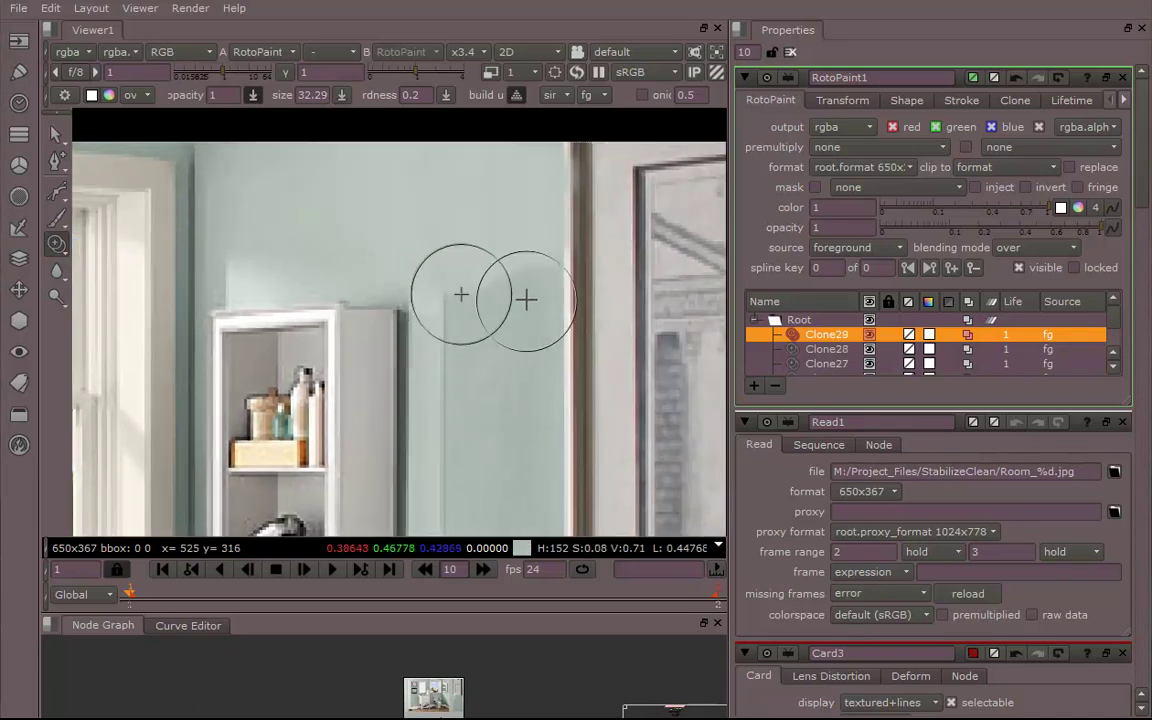
ctrl+drag(450, 296, 466, 323)
ctrl+drag(424, 247, 446, 315)
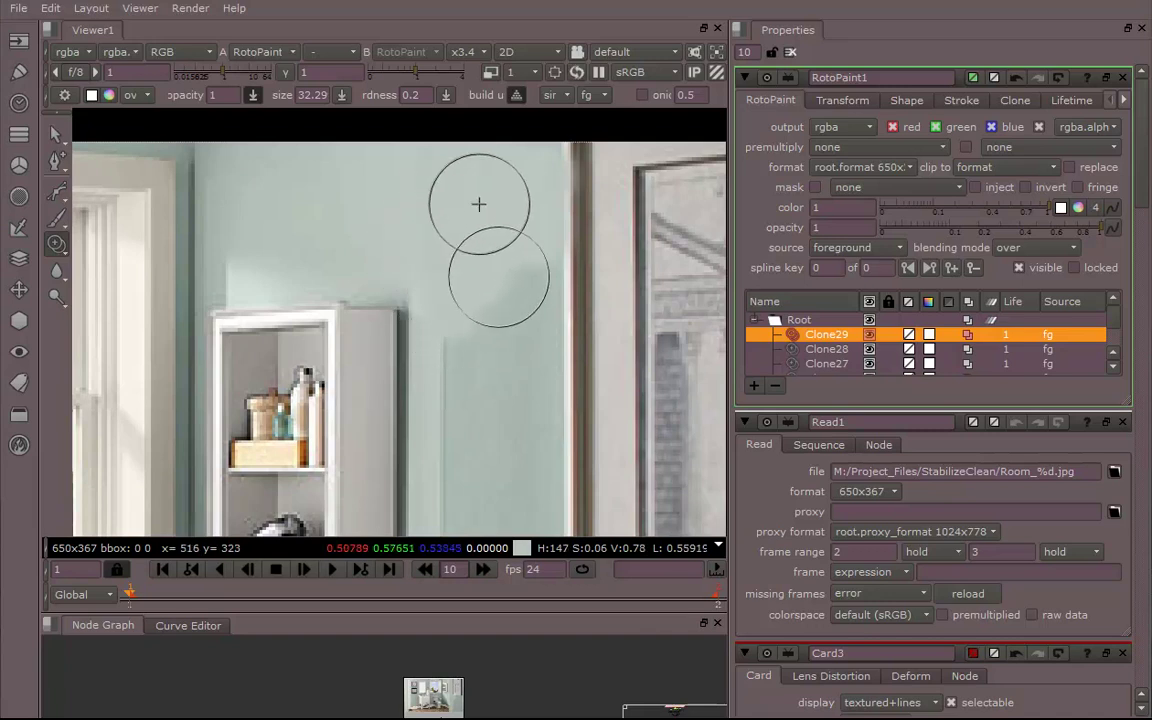
mouse_move(502, 277)
mouse_down()
mouse_move(553, 266)
mouse_move(458, 311)
mouse_move(473, 325)
mouse_move(445, 362)
mouse_move(476, 332)
mouse_move(530, 315)
mouse_up()
middle_drag(481, 350, 473, 297)
mouse_move(455, 213)
ctrl+mouse_down()
mouse_move(441, 344)
mouse_move(533, 272)
mouse_move(494, 316)
ctrl+mouse_up()
middle_drag(484, 321, 487, 305)
middle_drag(474, 350, 483, 304)
mouse_move(457, 297)
mouse_down()
mouse_move(457, 308)
mouse_move(516, 277)
mouse_up()
click(515, 164)
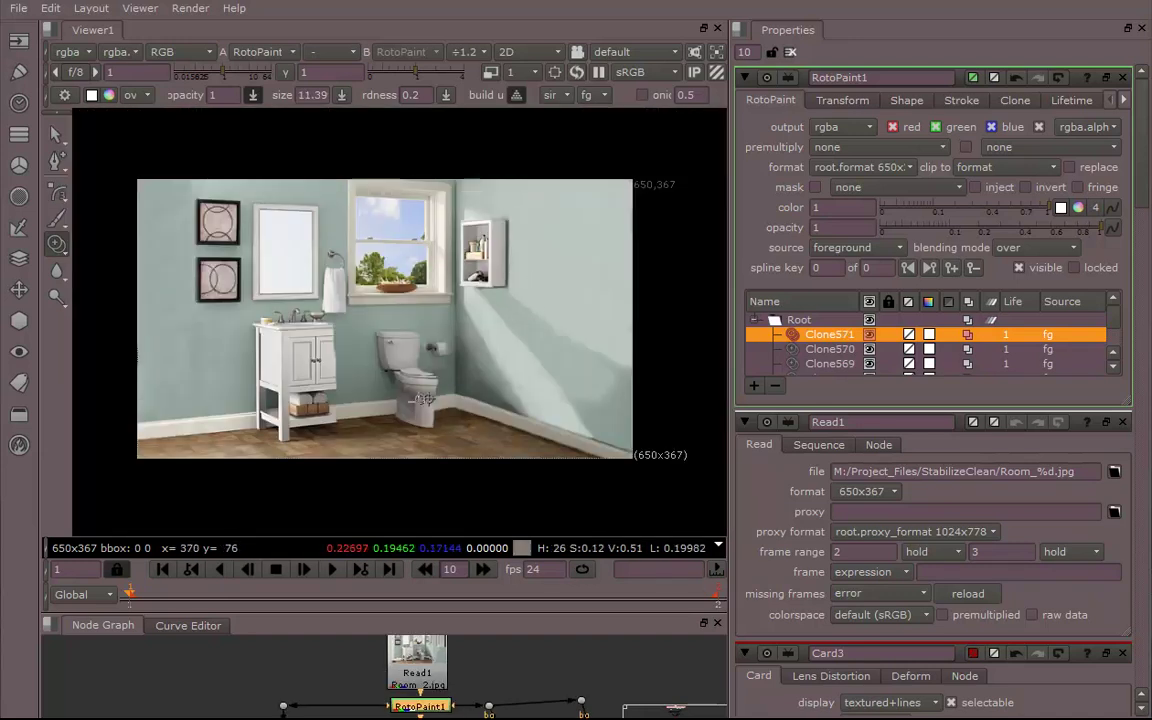
scroll(424, 399, up, 3)
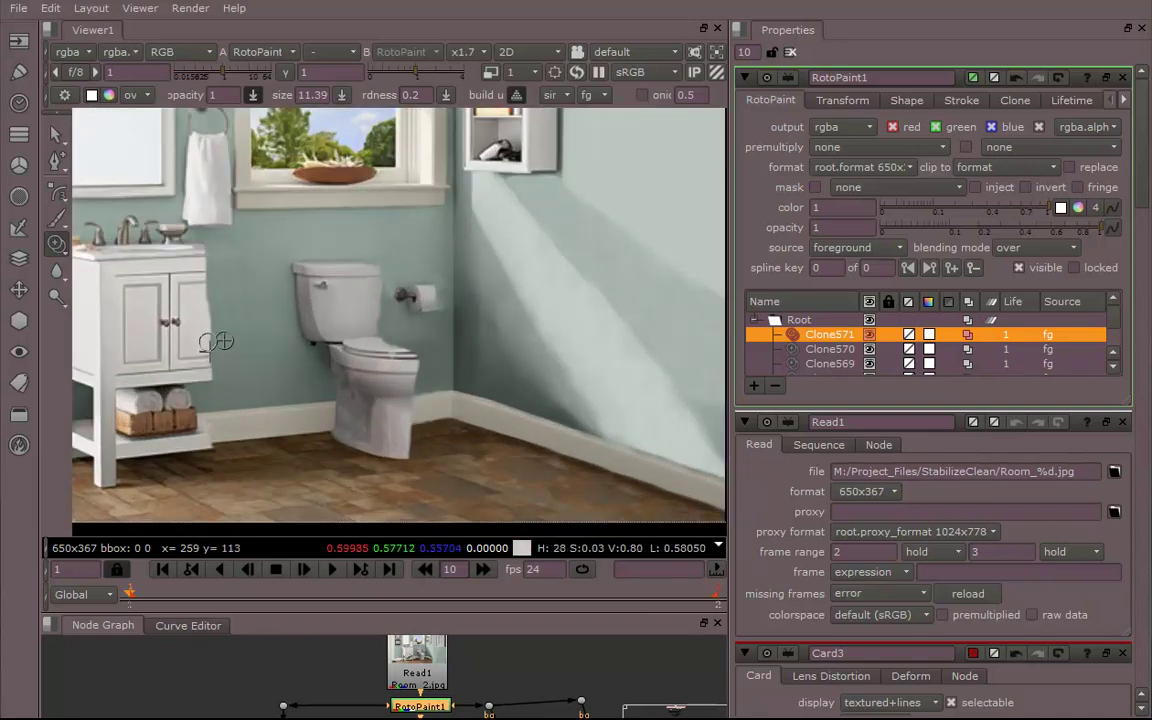
middle_drag(246, 409, 442, 391)
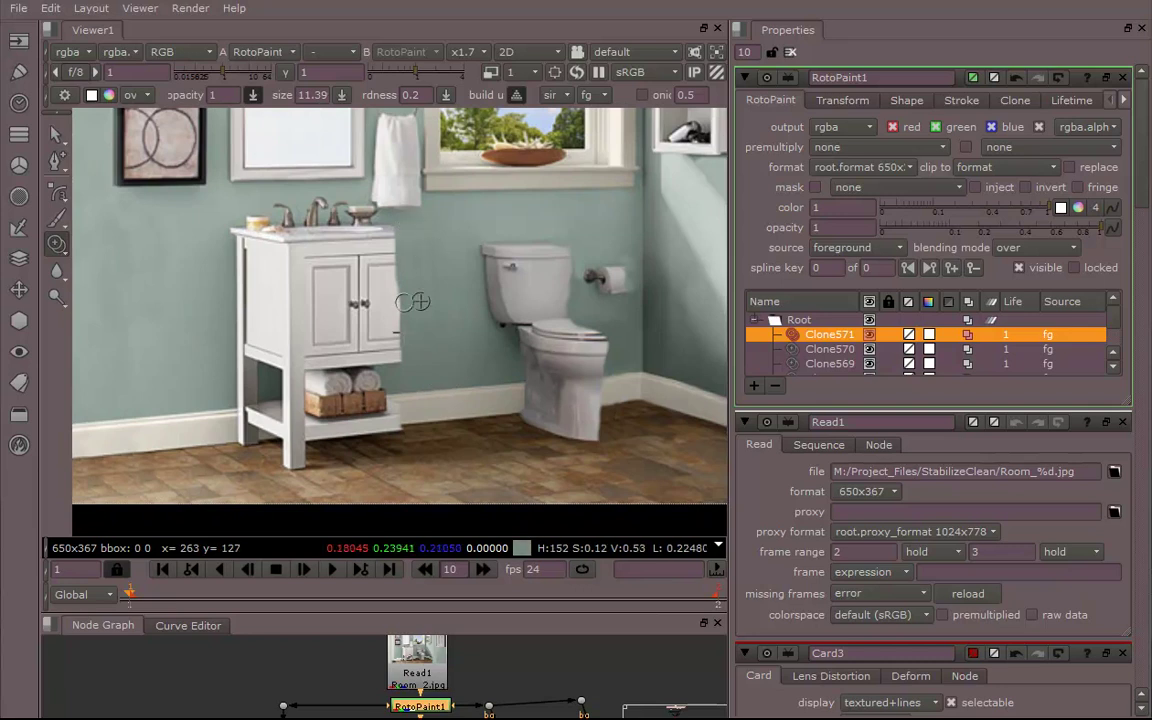
middle_drag(354, 319, 542, 320)
scroll(494, 328, down, 3)
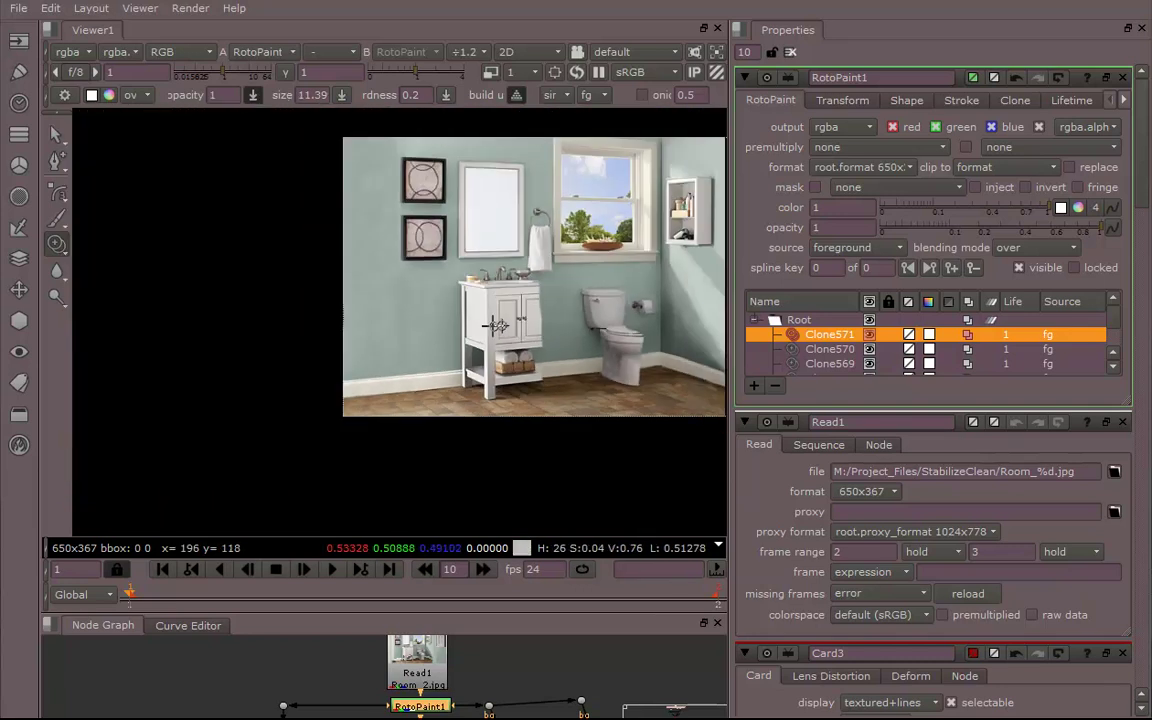
middle_drag(445, 349, 238, 349)
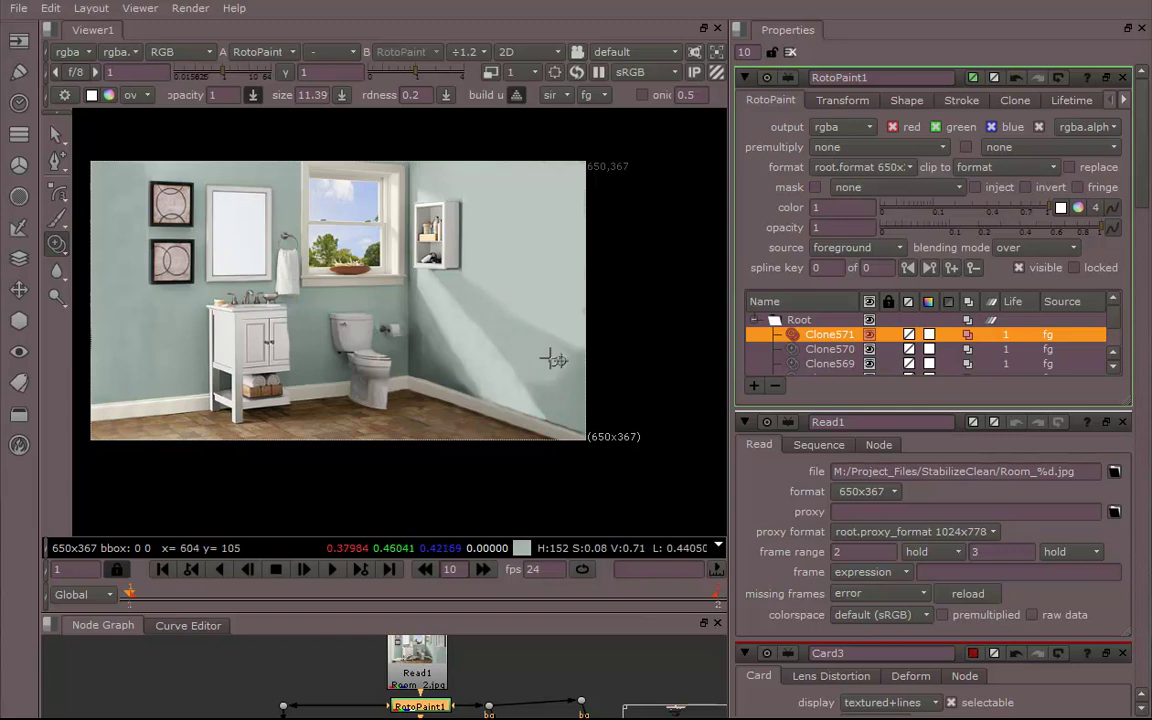
middle_drag(310, 262, 375, 273)
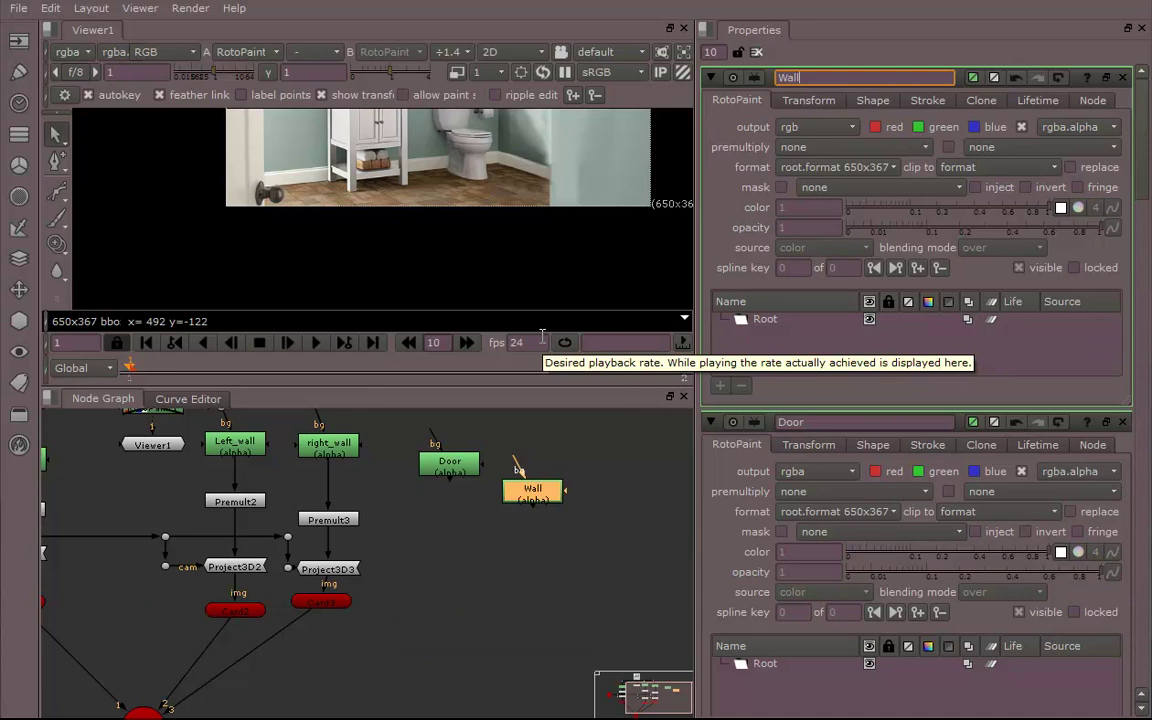
Connect the Door node's bg input to the Read1 photo and route the connection through a dot above Door.
middle_drag(470, 478, 429, 595)
click(420, 610)
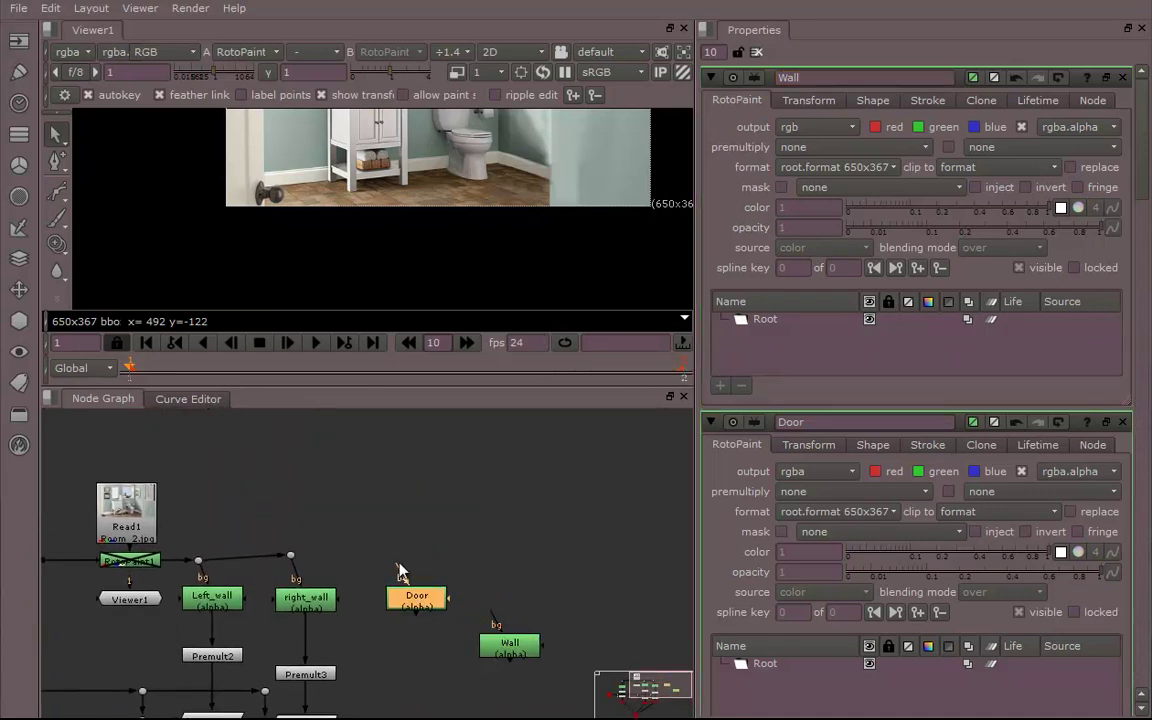
drag(394, 567, 127, 515)
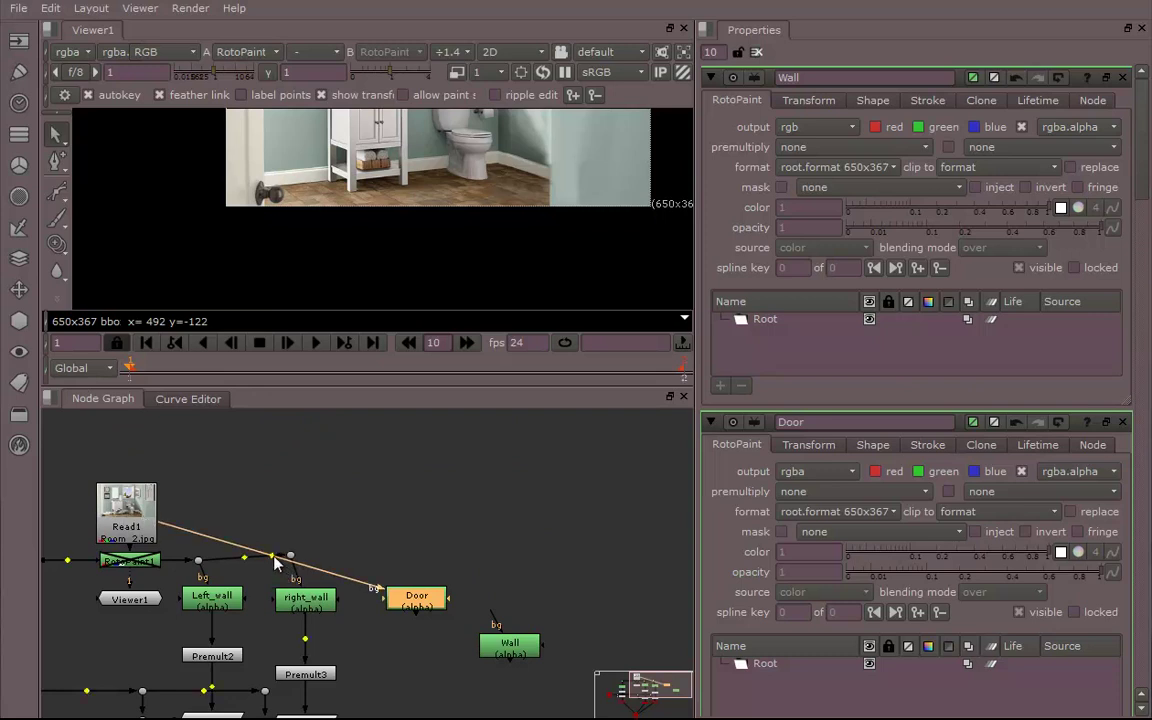
ctrl+drag(274, 558, 430, 523)
middle_drag(205, 592, 307, 588)
middle_drag(235, 565, 235, 581)
Open the Door node's settings and start a Bezier shape from above the photo down the door's inner edge to the knob.
double_click(527, 620)
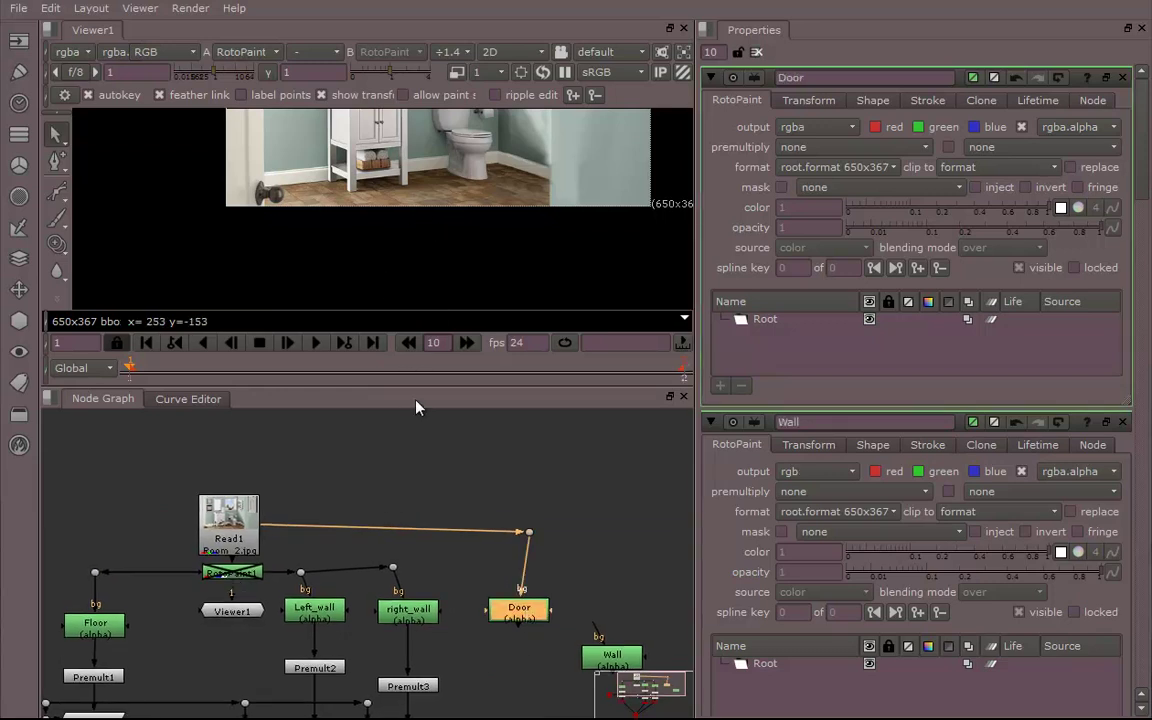
drag(417, 383, 427, 634)
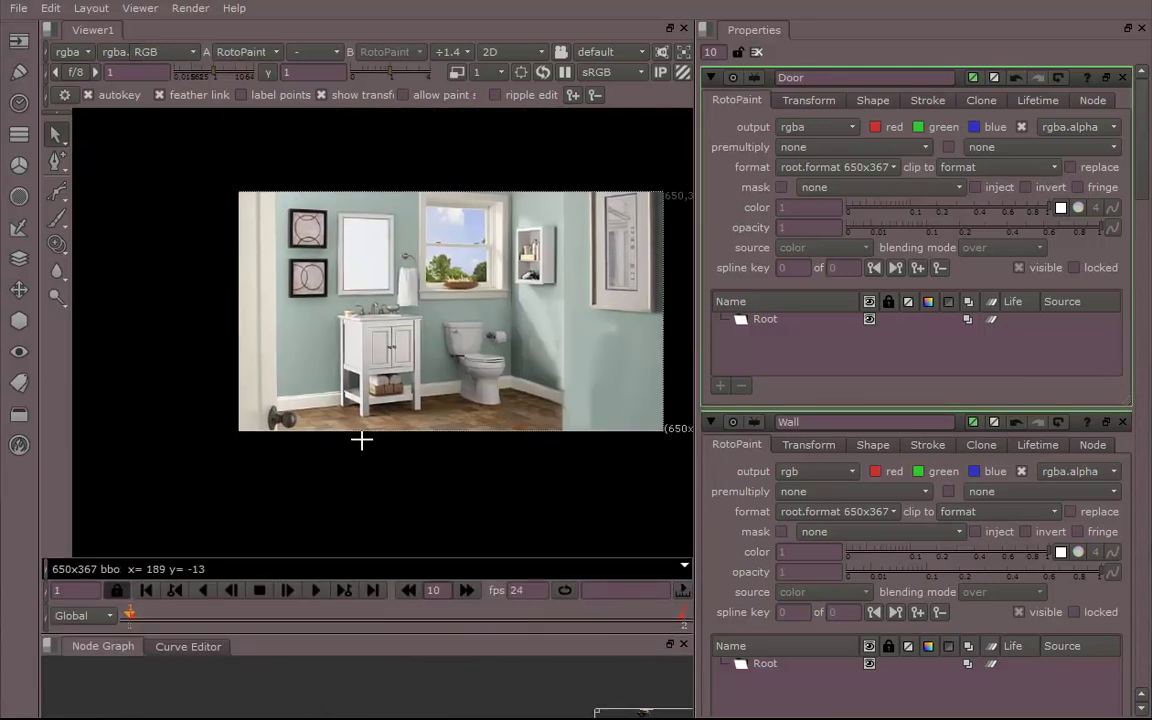
scroll(362, 440, up, 1)
middle_drag(355, 437, 340, 458)
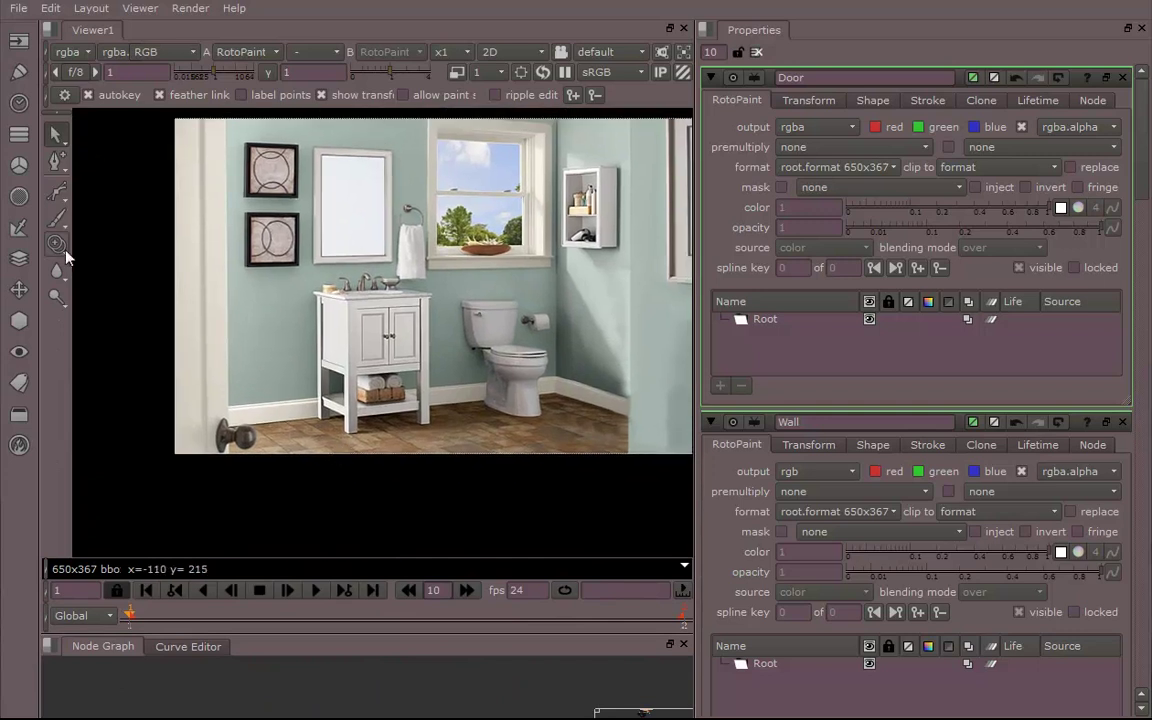
click(59, 199)
middle_drag(278, 426, 288, 404)
middle_drag(247, 131, 272, 239)
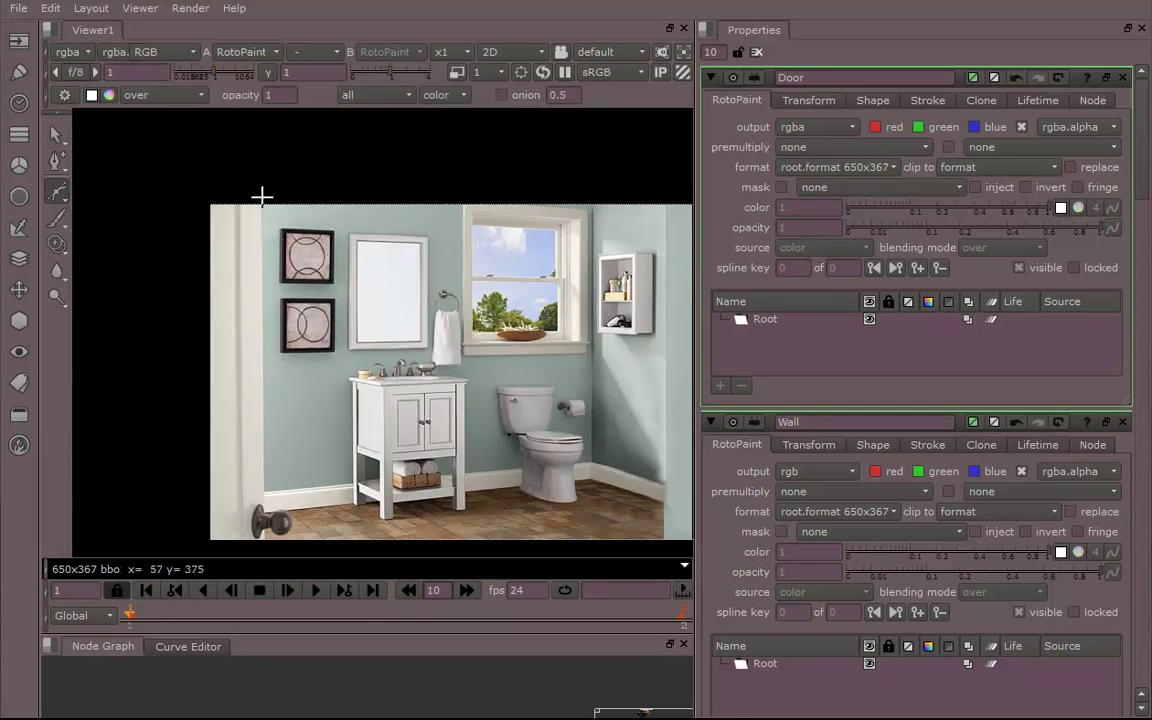
click(262, 197)
middle_drag(287, 474, 316, 289)
scroll(298, 361, up, 2)
scroll(316, 289, up, 2)
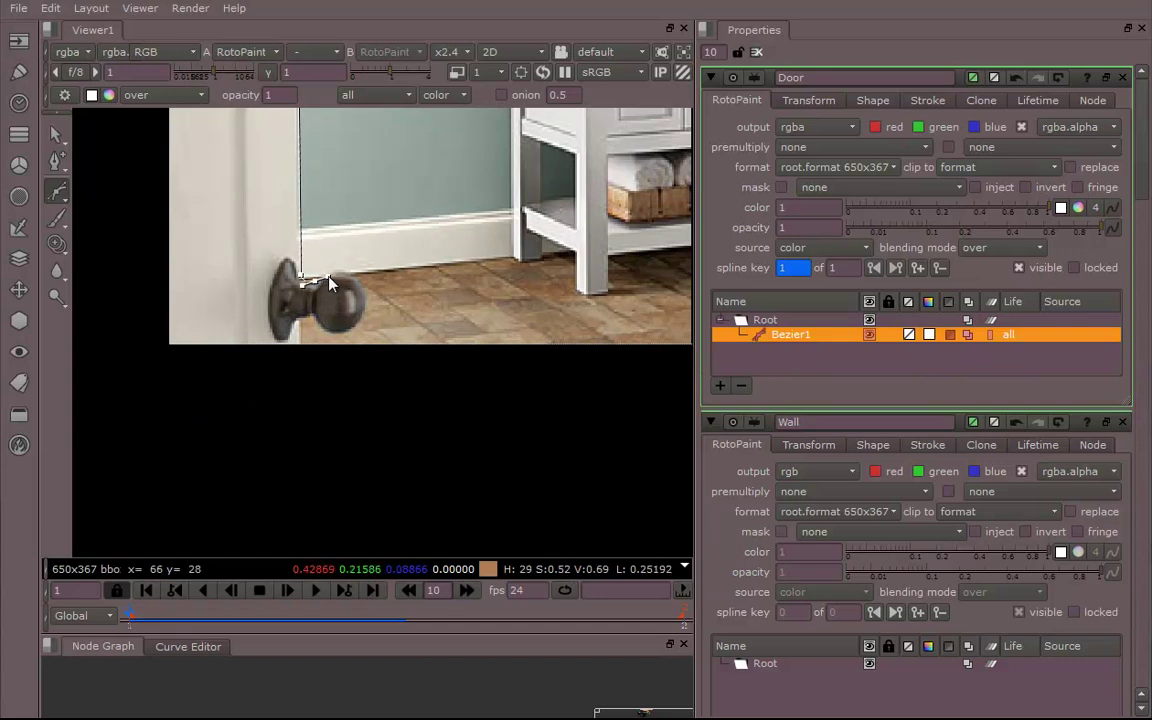
Continue the Door Bezier around the door knob and down past the photo's lower edge.
click(351, 273)
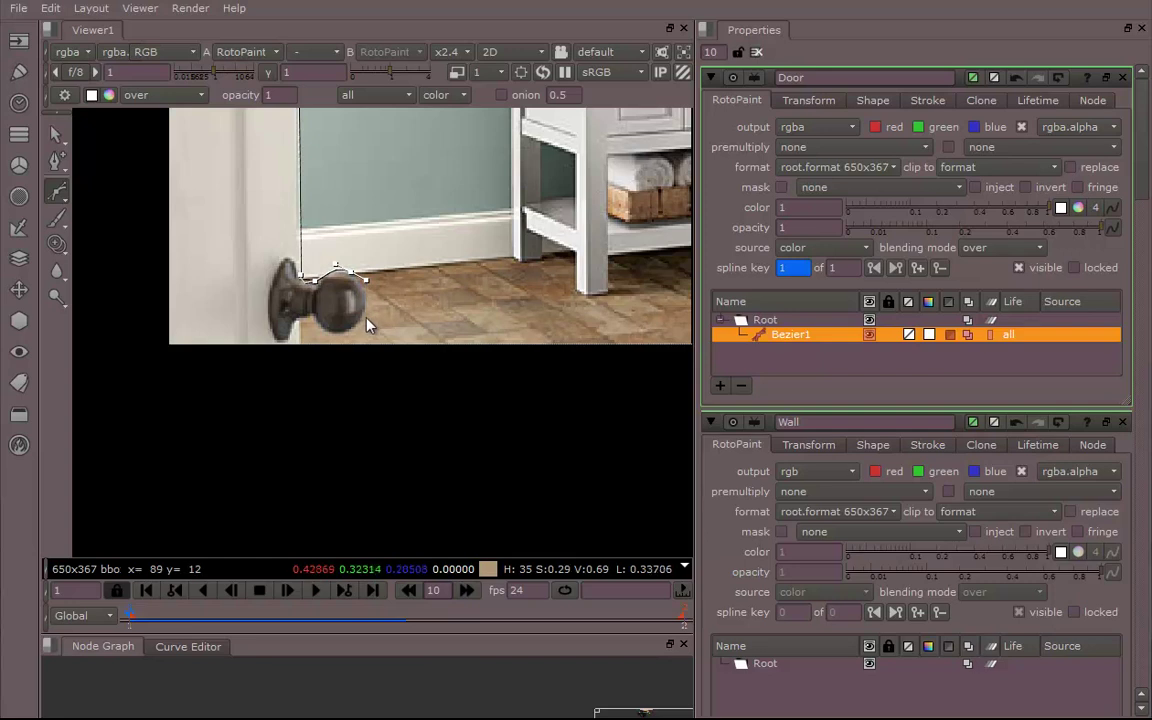
click(361, 318)
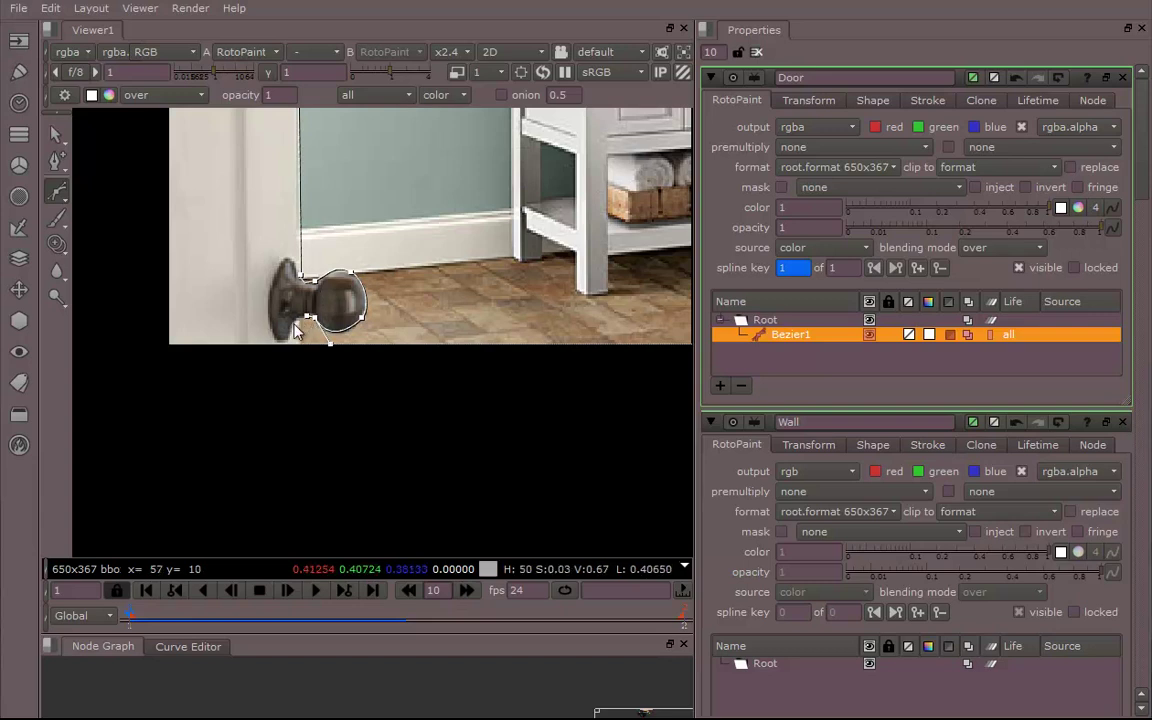
middle_drag(296, 333, 318, 302)
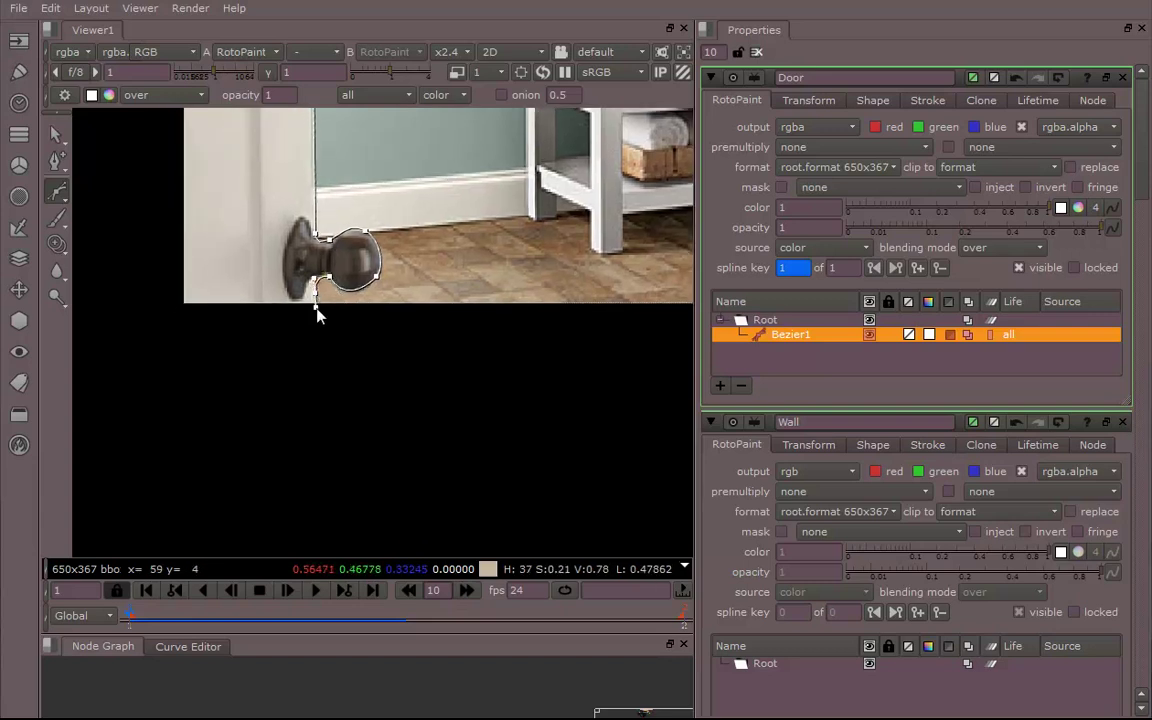
drag(316, 313, 316, 332)
Close the Door Bezier with points outside the photo's outer edge so that it encloses the whole door.
middle_drag(188, 350, 233, 383)
click(233, 383)
middle_drag(202, 280, 255, 450)
middle_drag(232, 130, 280, 430)
middle_drag(347, 224, 331, 463)
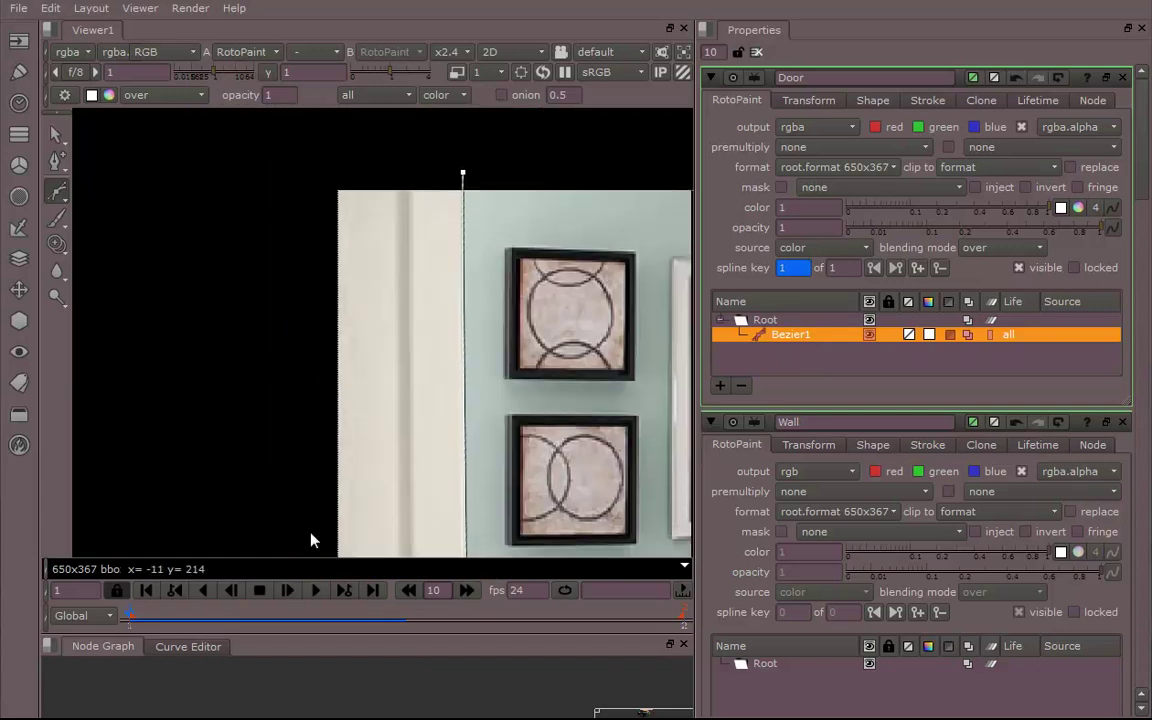
scroll(331, 463, down, 1)
click(292, 203)
click(442, 220)
middle_drag(551, 393, 371, 238)
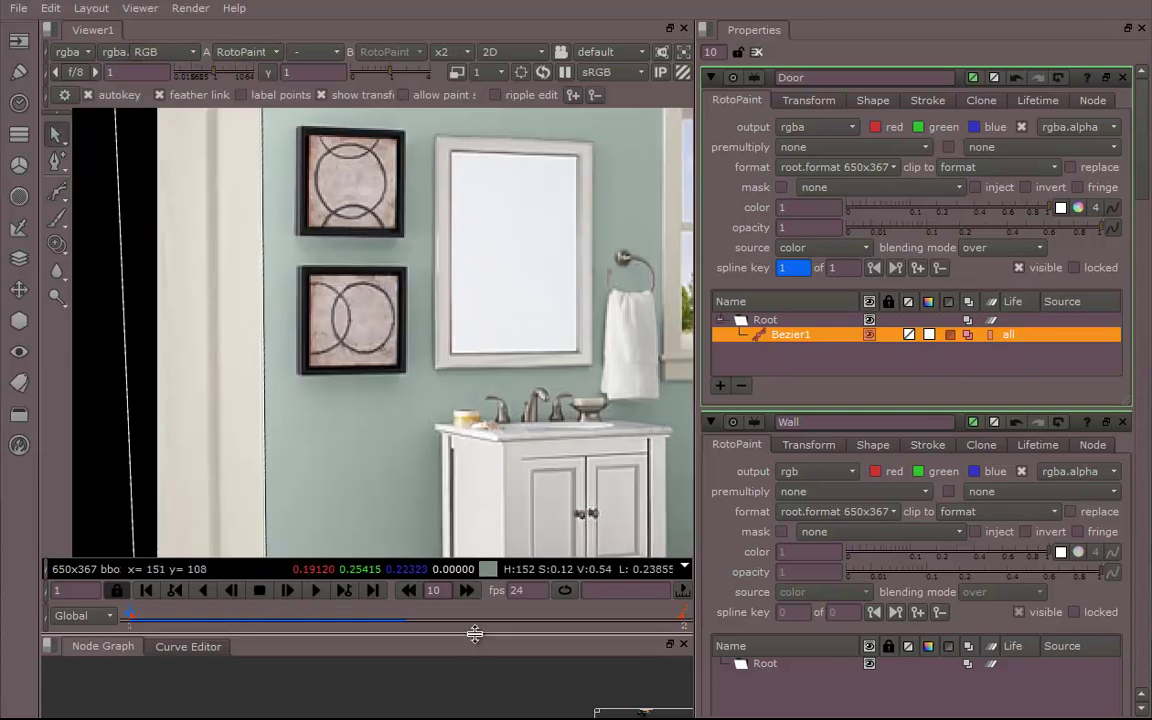
Connect the Wall node's bg input to Read1 through a dot and place Wall beside the Door node.
drag(405, 636, 405, 409)
middle_drag(390, 518, 360, 503)
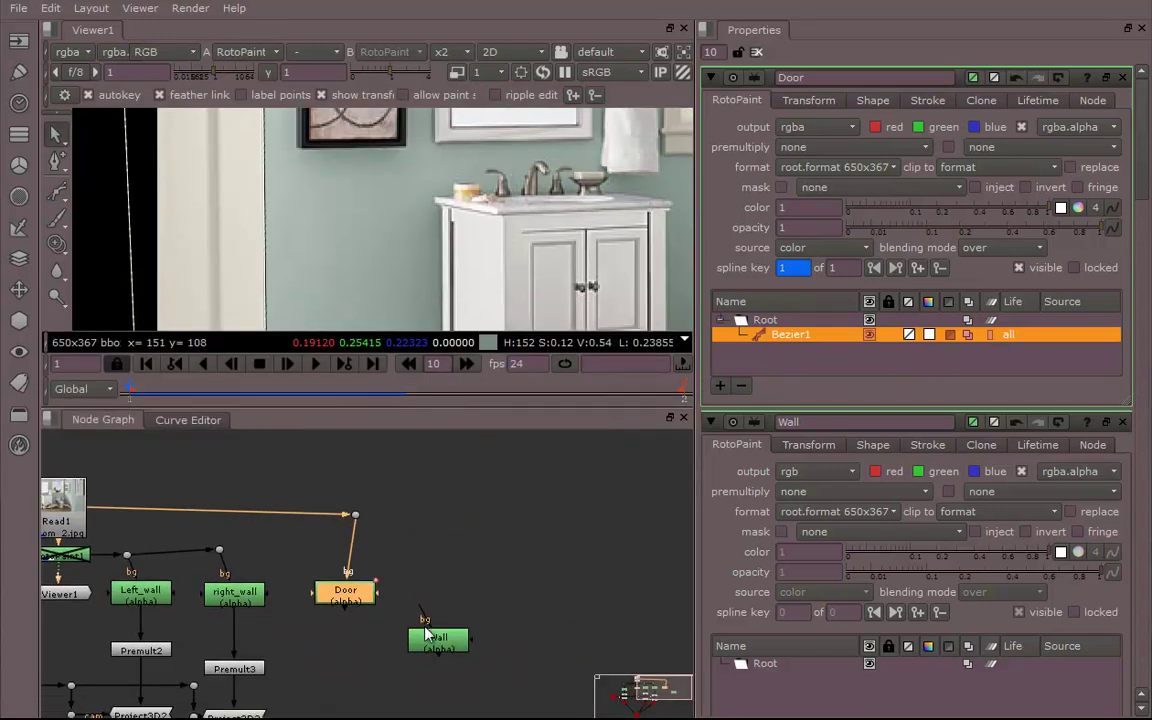
click(450, 617)
drag(450, 548, 63, 502)
ctrl+drag(254, 563, 416, 484)
drag(460, 614, 423, 616)
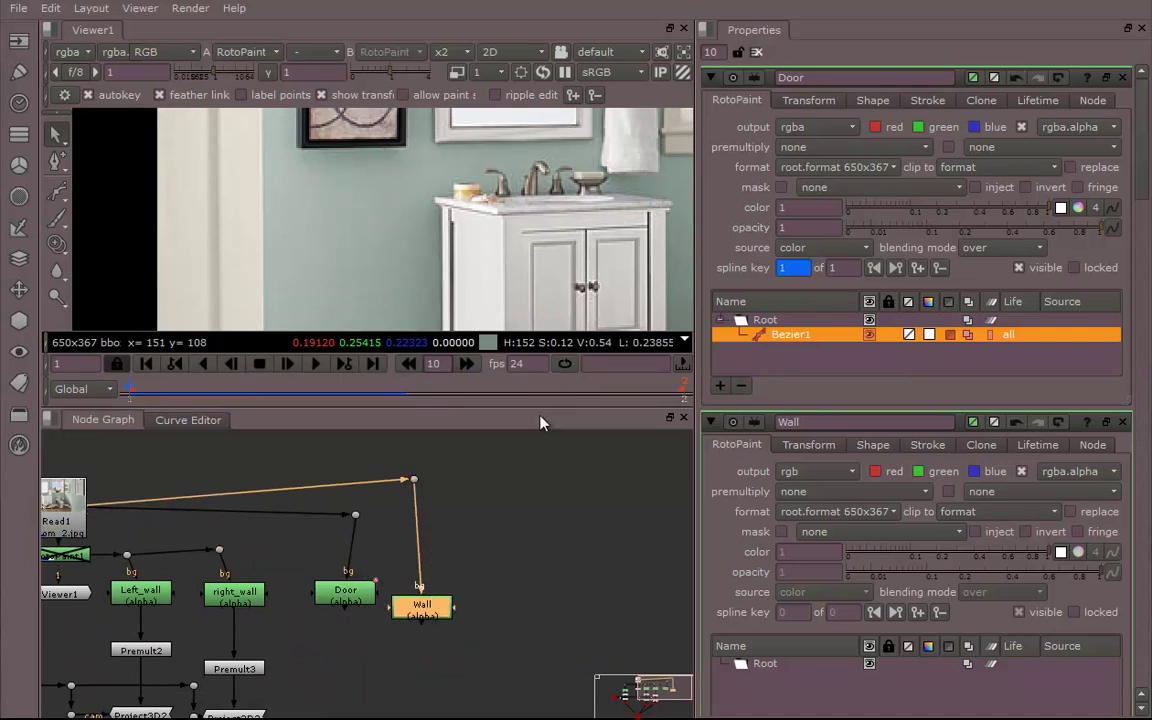
Draw a closed four-point Bezier in the Wall node around the foreground wall section with the framed picture.
drag(544, 409, 514, 596)
middle_drag(593, 417, 195, 353)
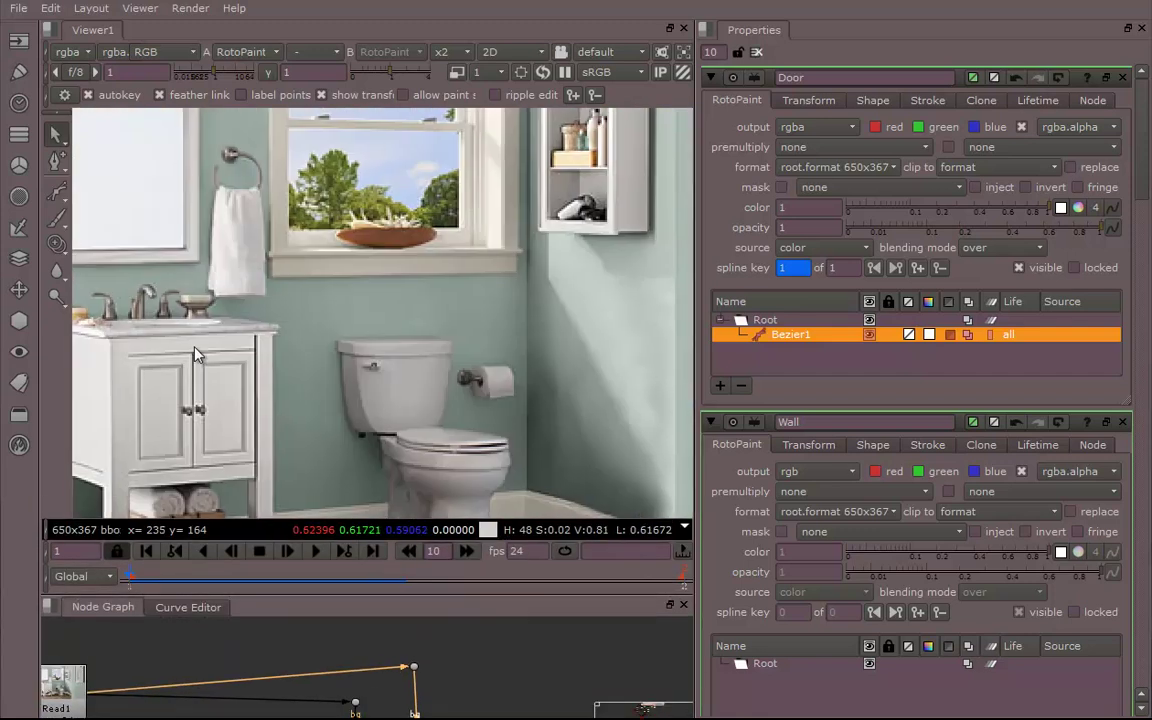
middle_drag(432, 366, 311, 353)
scroll(390, 362, down, 1)
middle_drag(466, 671, 466, 663)
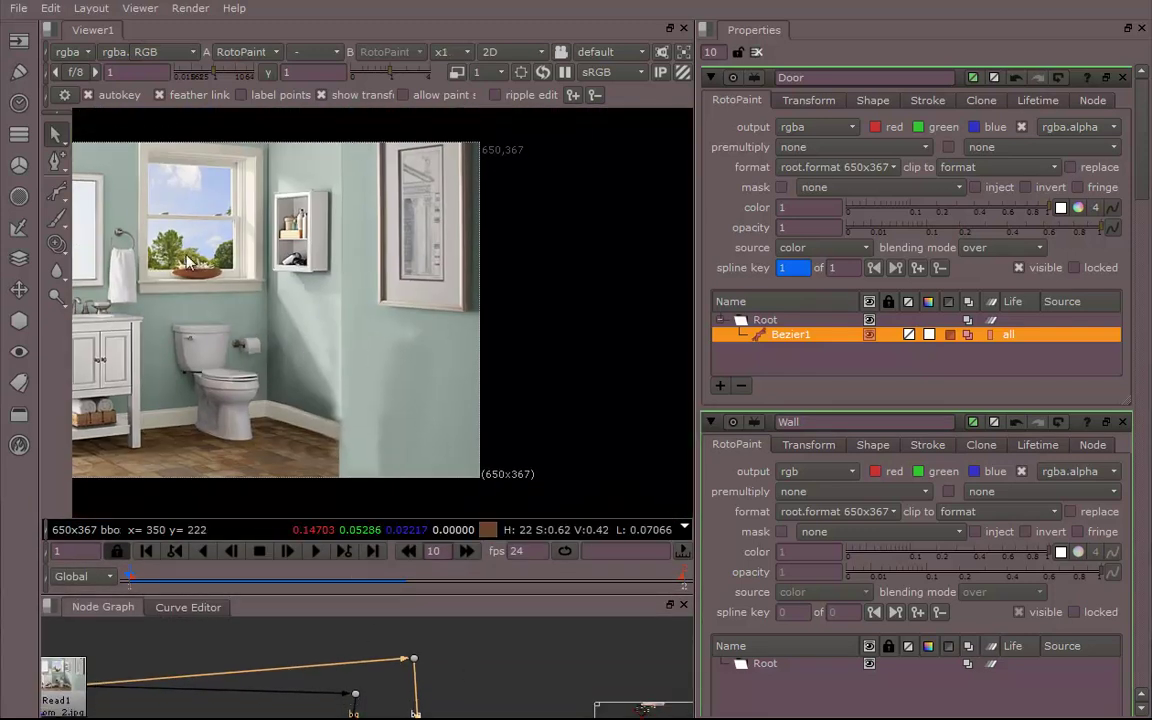
click(55, 190)
middle_drag(320, 226, 351, 190)
middle_drag(376, 138, 389, 189)
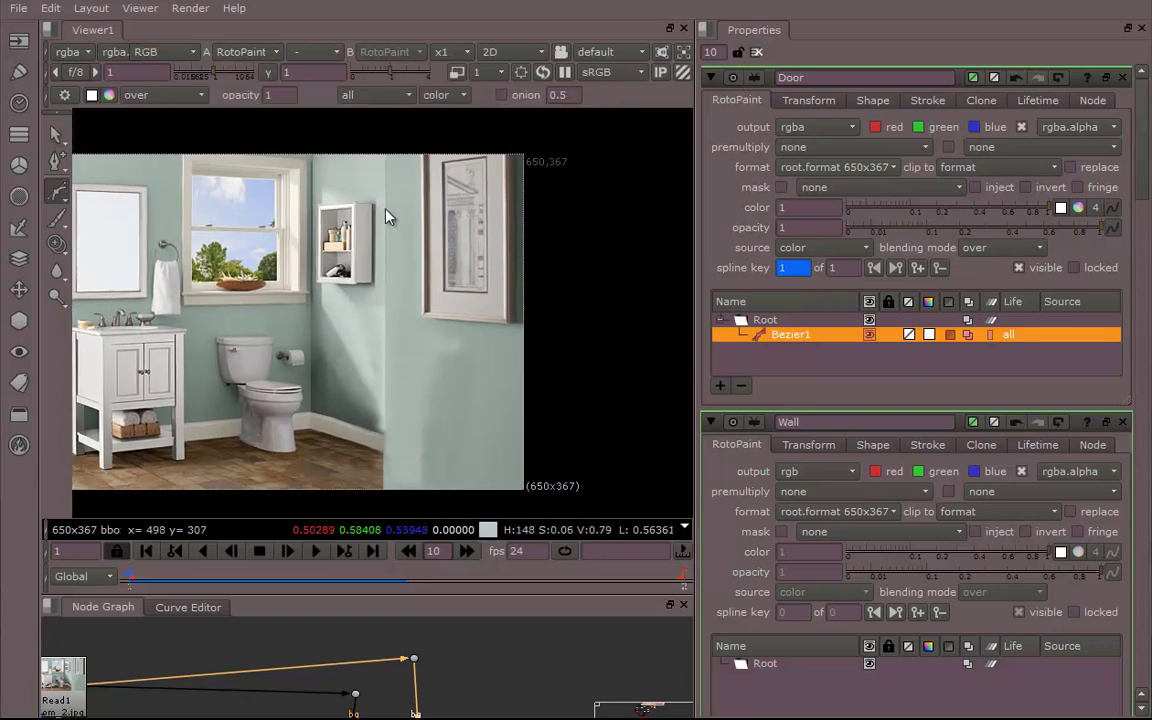
click(381, 137)
middle_drag(389, 393, 402, 323)
click(394, 429)
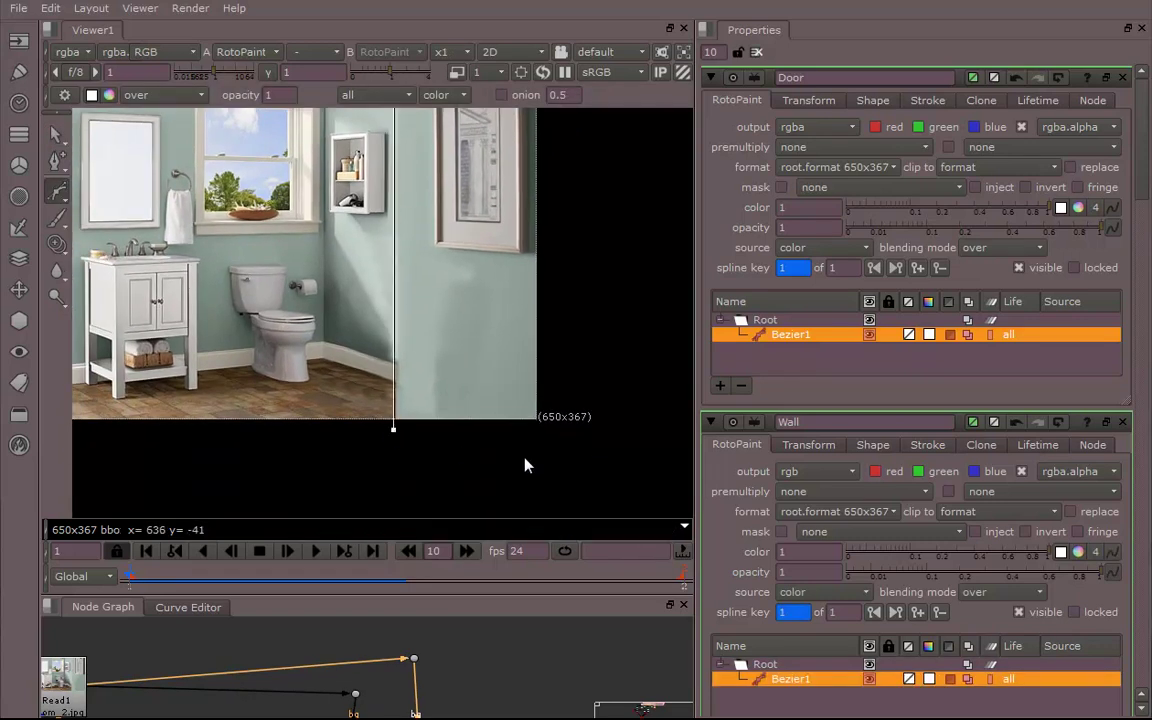
click(570, 438)
middle_drag(606, 385, 518, 604)
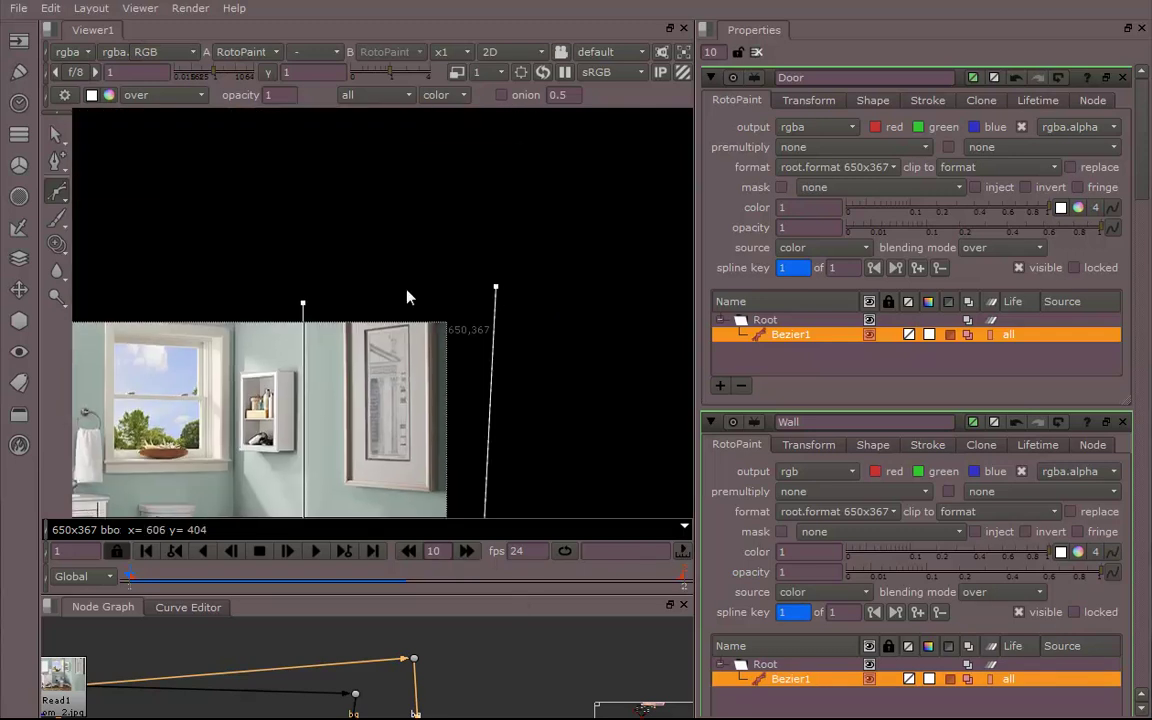
click(303, 303)
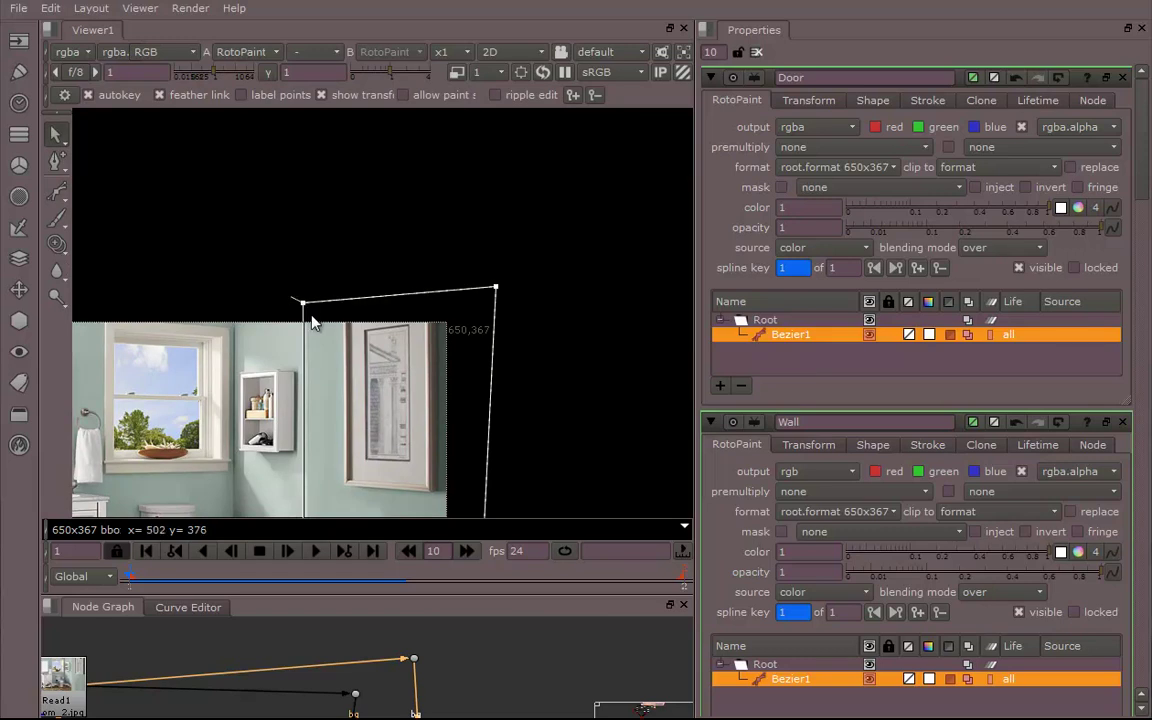
Pull the Wall Bezier's upper corners and lower outer corner closer to the photo's border.
middle_drag(354, 344, 359, 314)
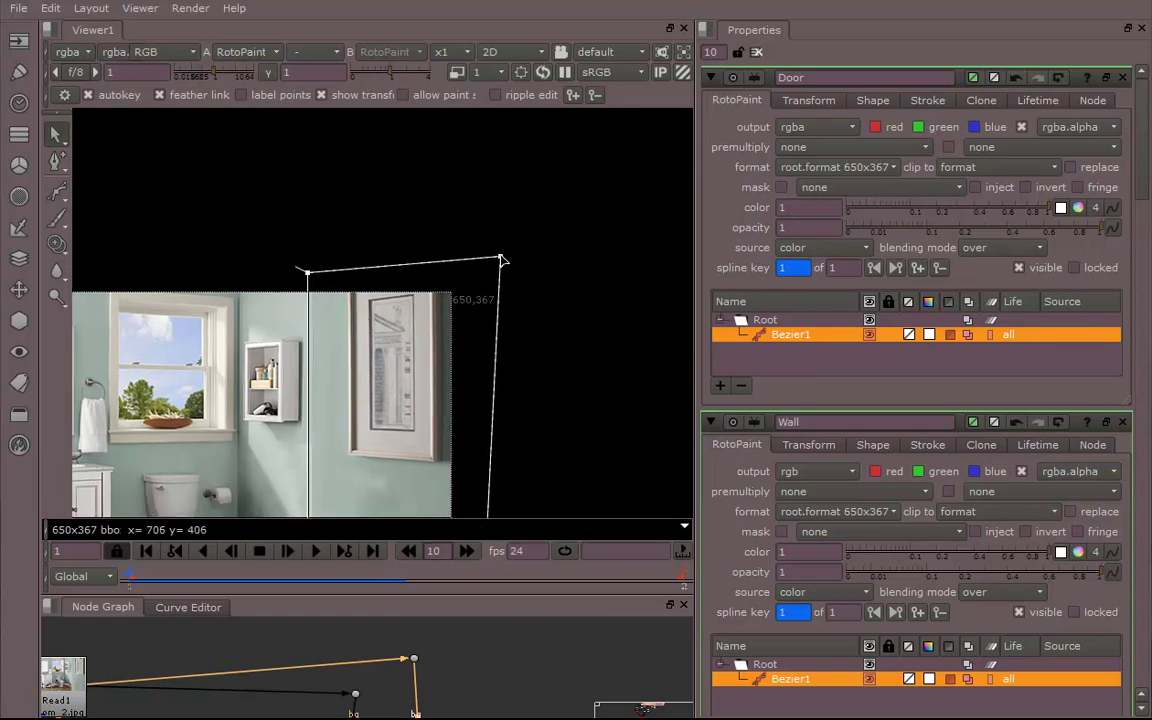
drag(503, 260, 475, 287)
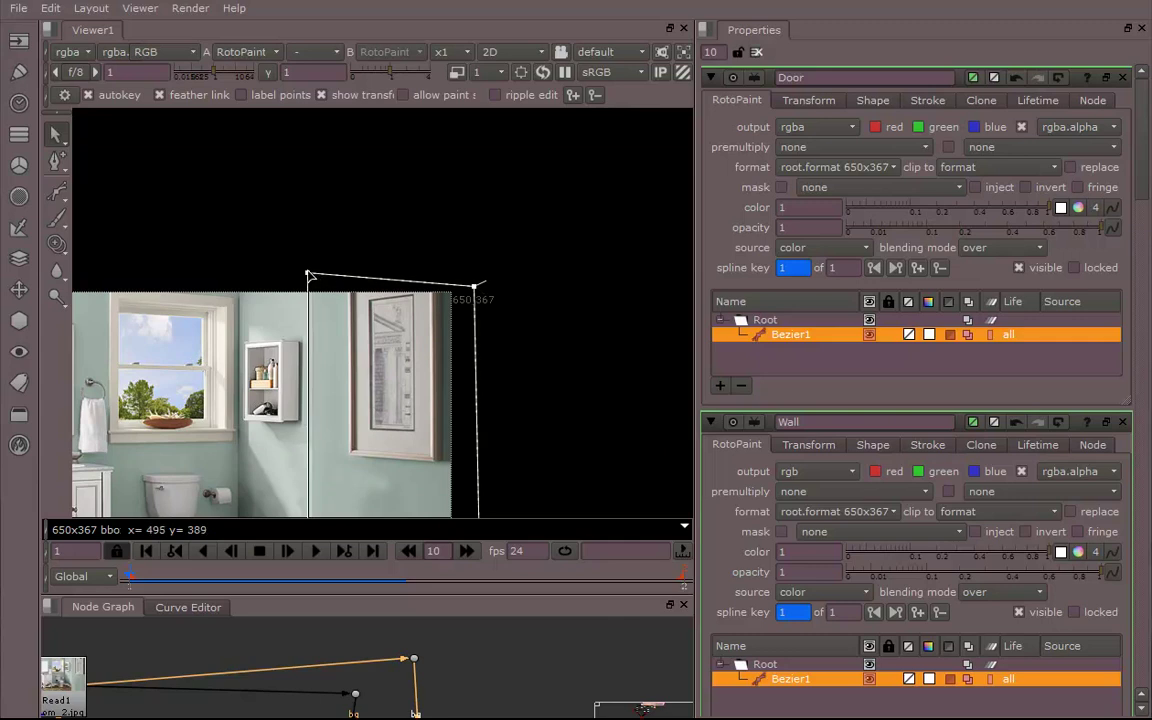
drag(308, 272, 310, 286)
middle_drag(355, 371, 415, 194)
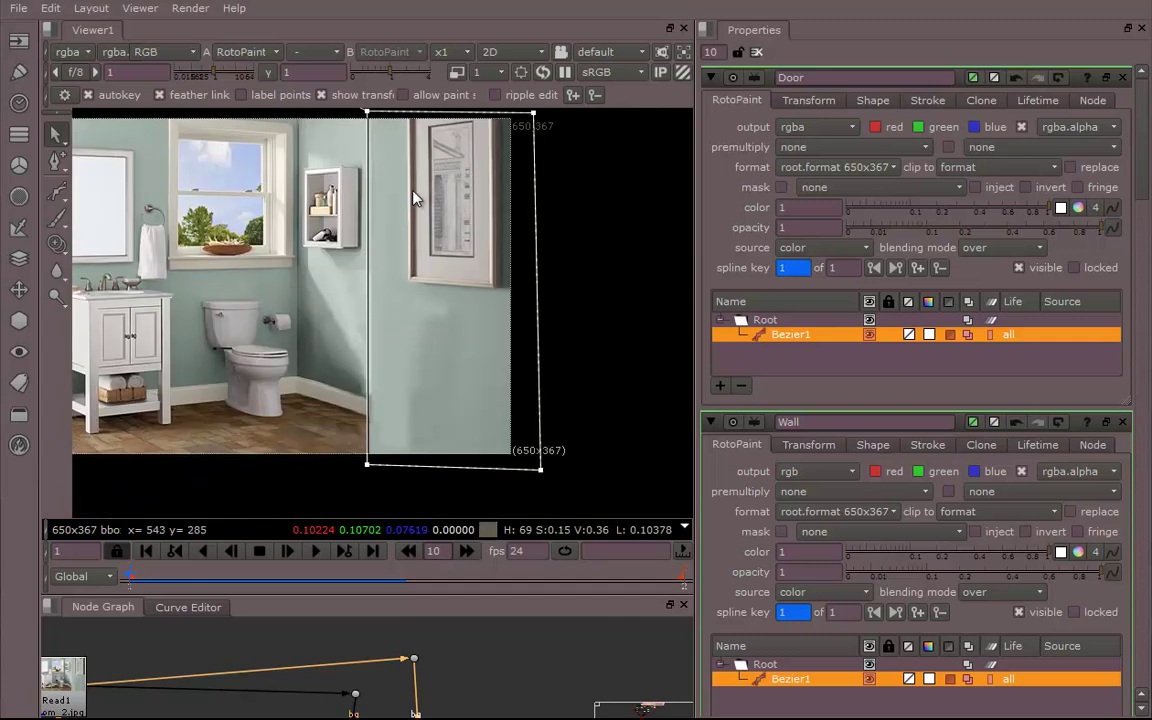
middle_drag(410, 391, 423, 326)
drag(556, 401, 533, 397)
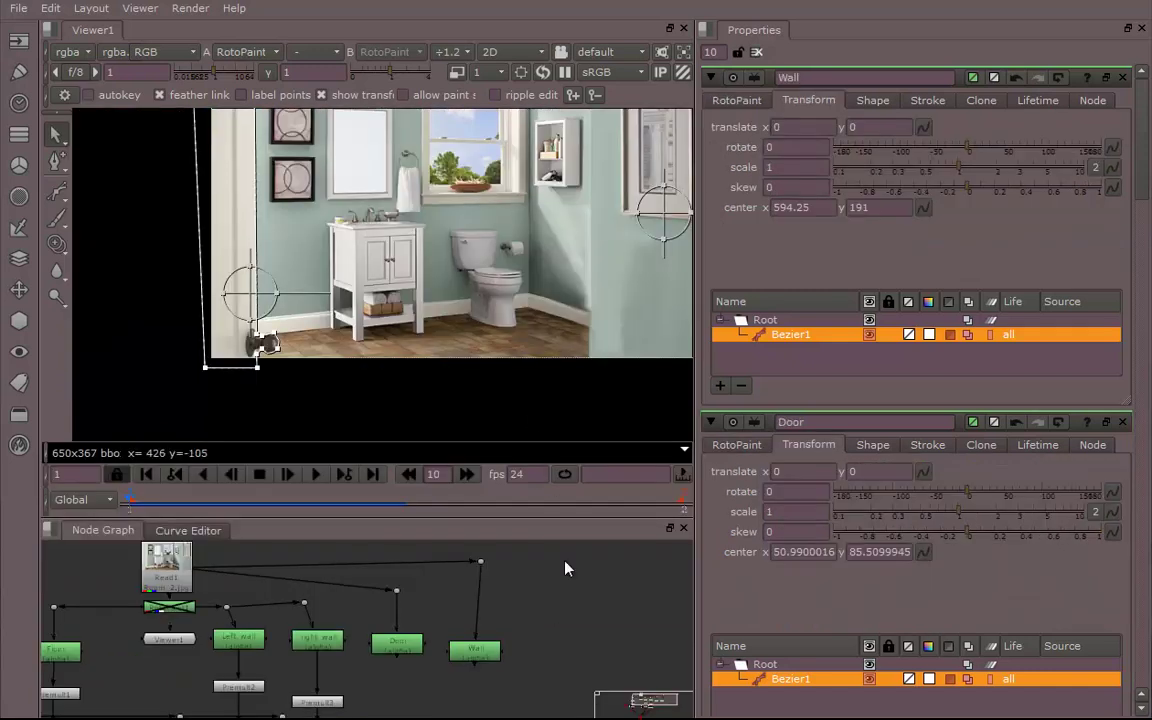
Add a Premult node and place it below the Door node.
middle_drag(565, 568, 583, 594)
key(Tab)
text(p)
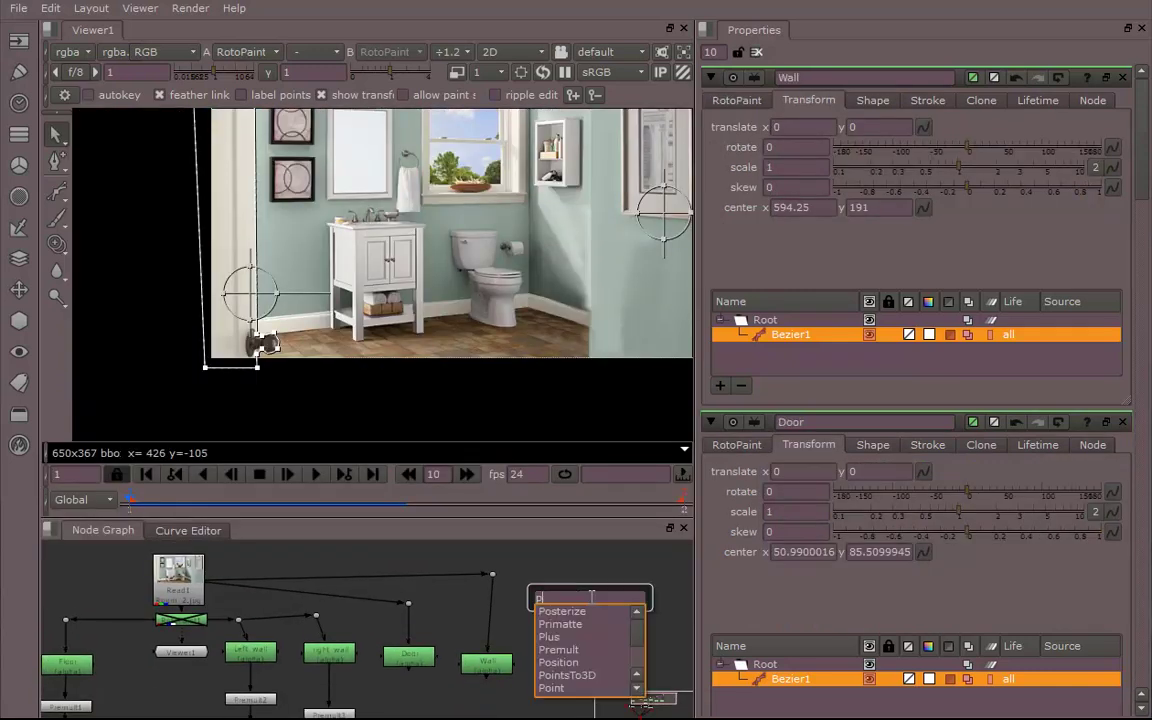
text(re)
click(581, 614)
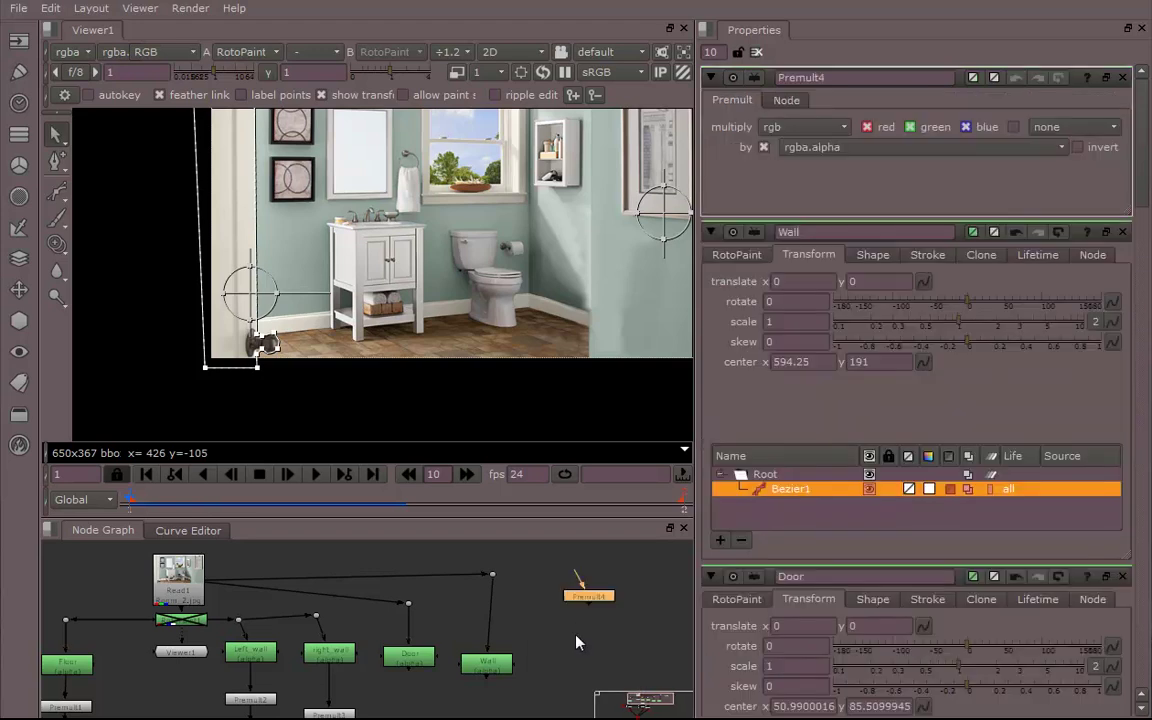
drag(588, 604, 409, 691)
scroll(485, 674, up, 2)
middle_drag(485, 674, 535, 654)
drag(442, 664, 444, 686)
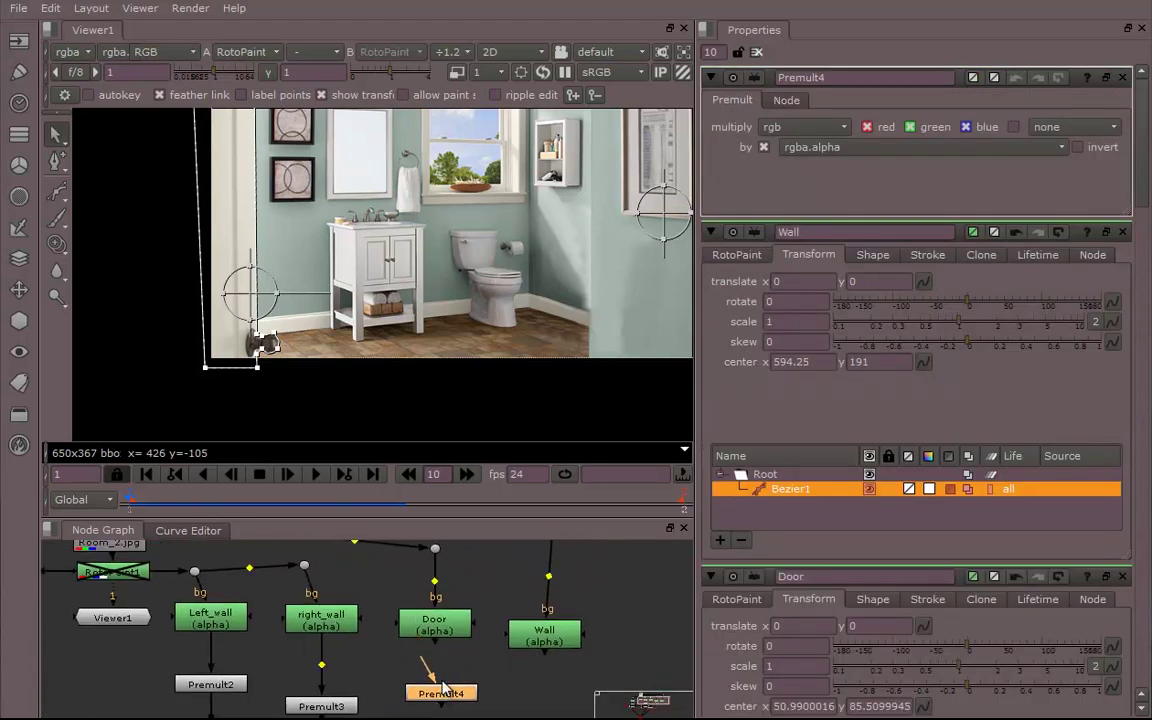
Paste a second Premult below the Wall node and connect the Premults to Door and Wall.
click(526, 692)
key(ctrl+v)
drag(528, 693, 522, 652)
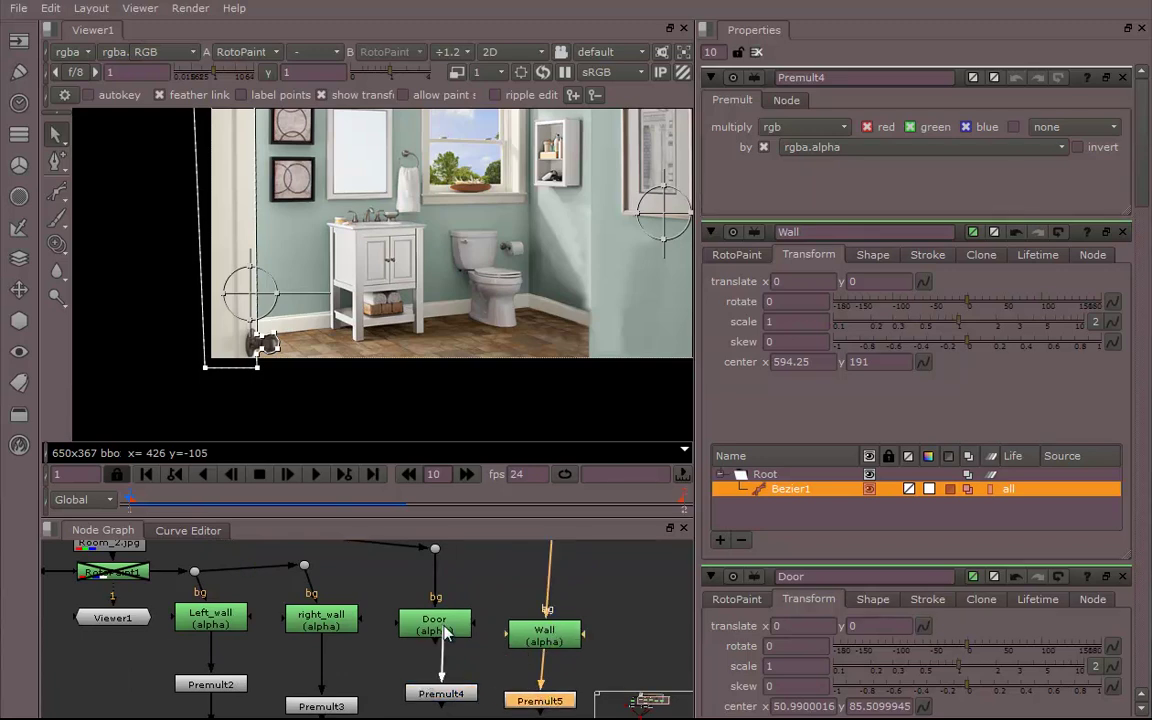
middle_drag(500, 668, 528, 604)
Add a Project3D node below Premult4 and connect its image input to Premult4.
click(513, 632)
click(20, 289)
click(20, 320)
mouse_move(70, 372)
mouse_move(83, 421)
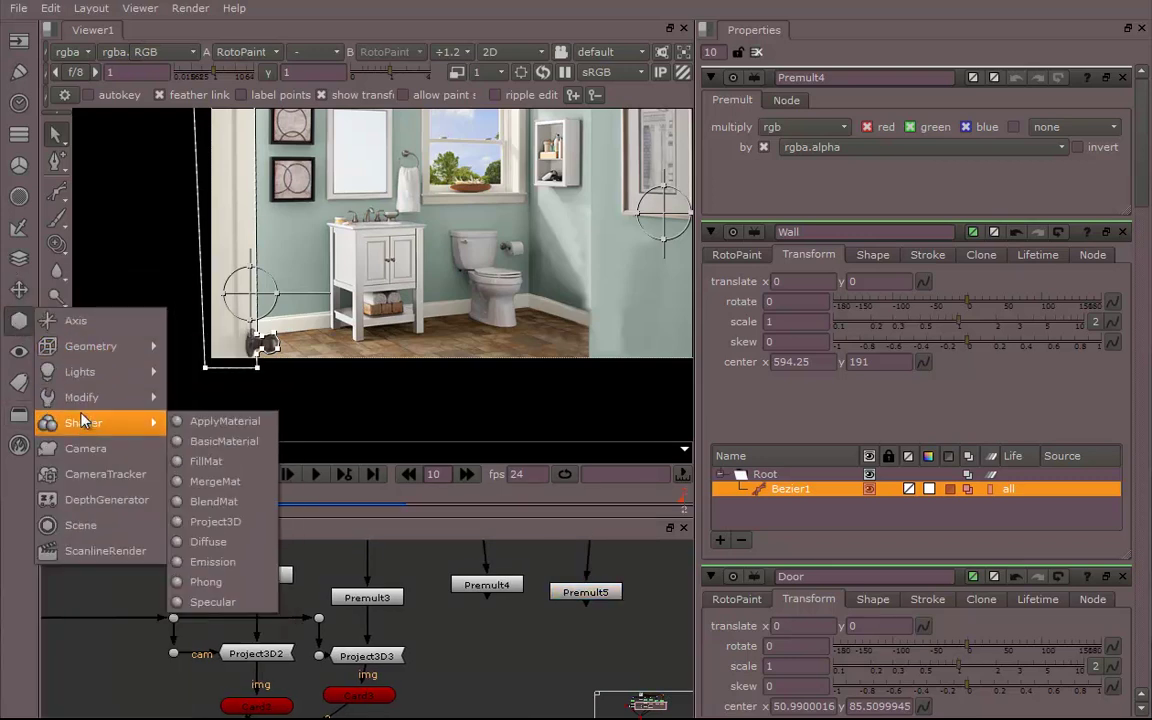
click(229, 523)
drag(505, 643, 480, 681)
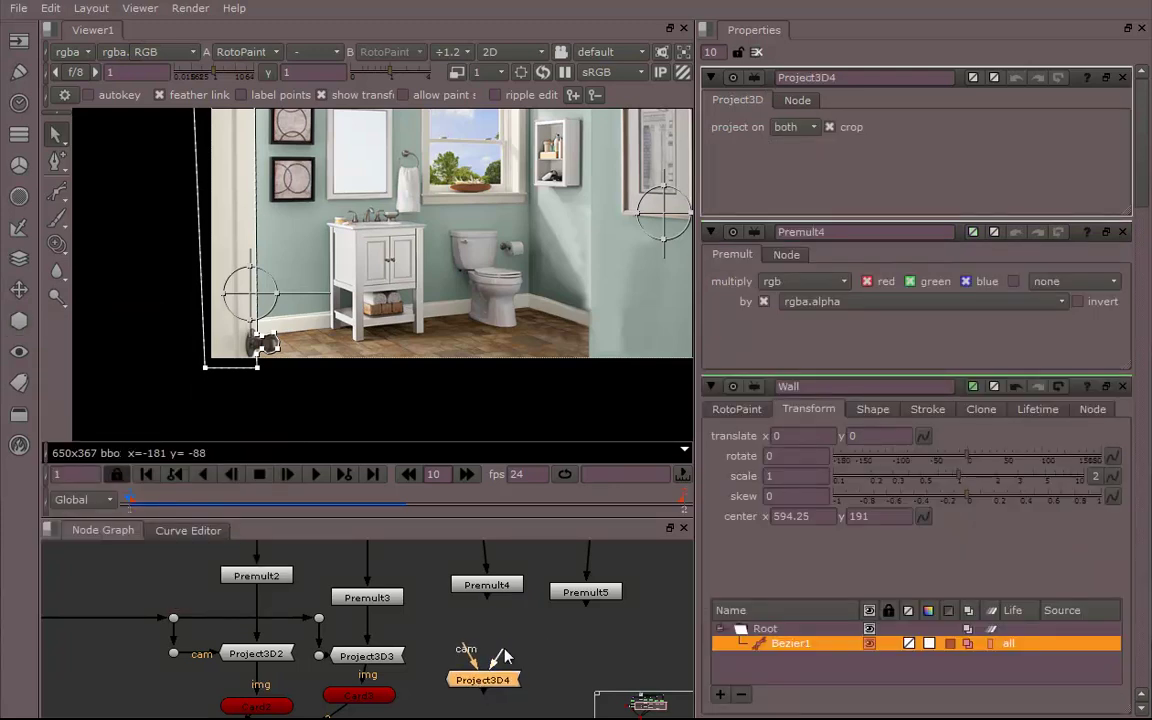
drag(507, 637, 487, 590)
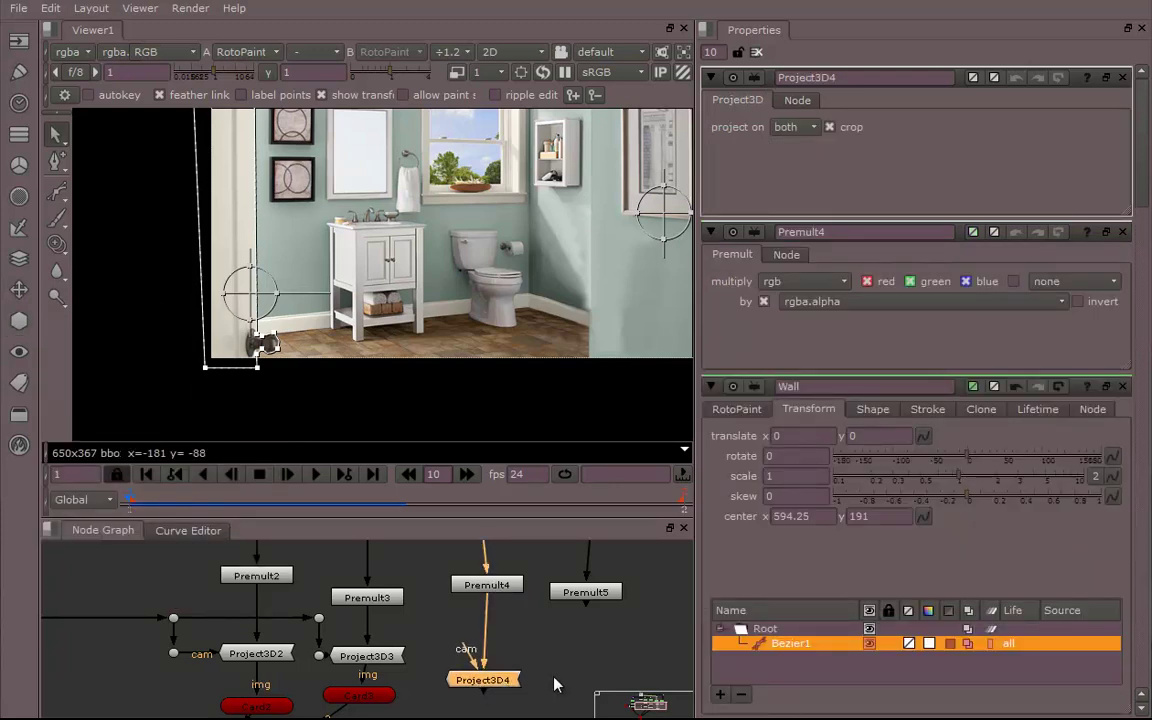
Paste a copy of the Project3D node below Premult5, connect its image input to Premult5 and align it.
click(584, 677)
key(ctrl+v)
drag(589, 674, 586, 596)
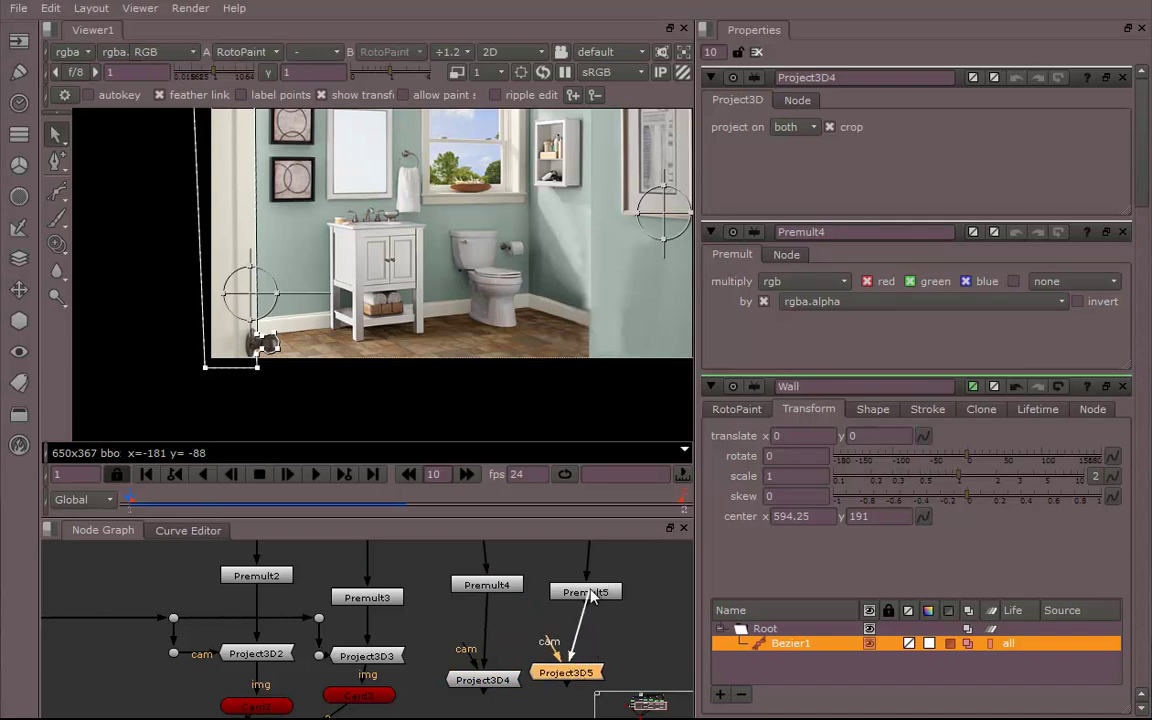
drag(590, 594, 588, 594)
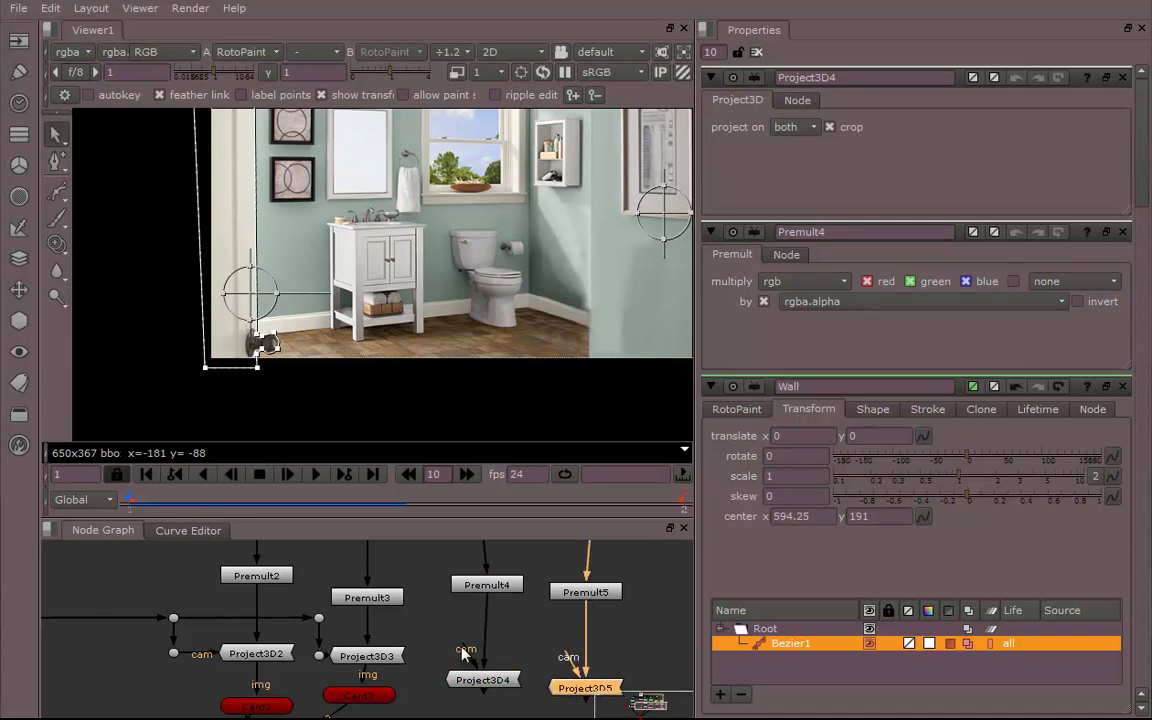
Connect the cam inputs of Project3D4 and Project3D5 to the camera line, routing both connections through dots.
drag(464, 650, 321, 621)
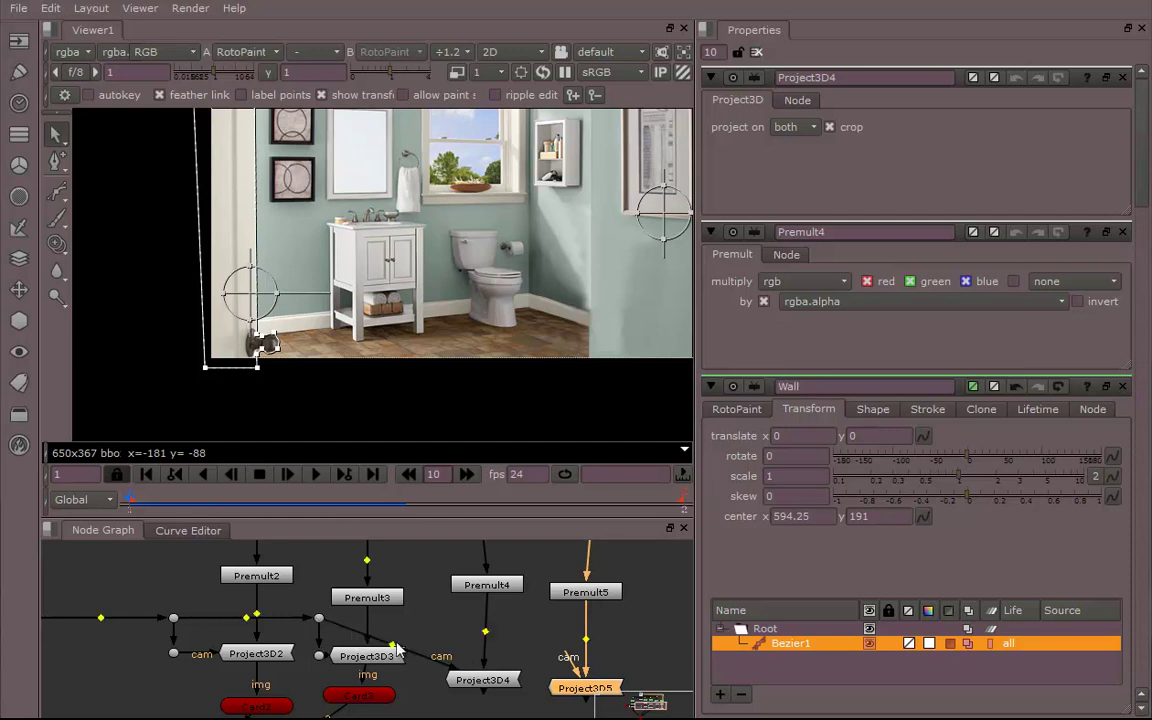
ctrl+drag(392, 645, 438, 684)
ctrl+drag(376, 648, 441, 620)
drag(562, 656, 438, 621)
ctrl+drag(502, 646, 537, 690)
ctrl+drag(488, 654, 541, 627)
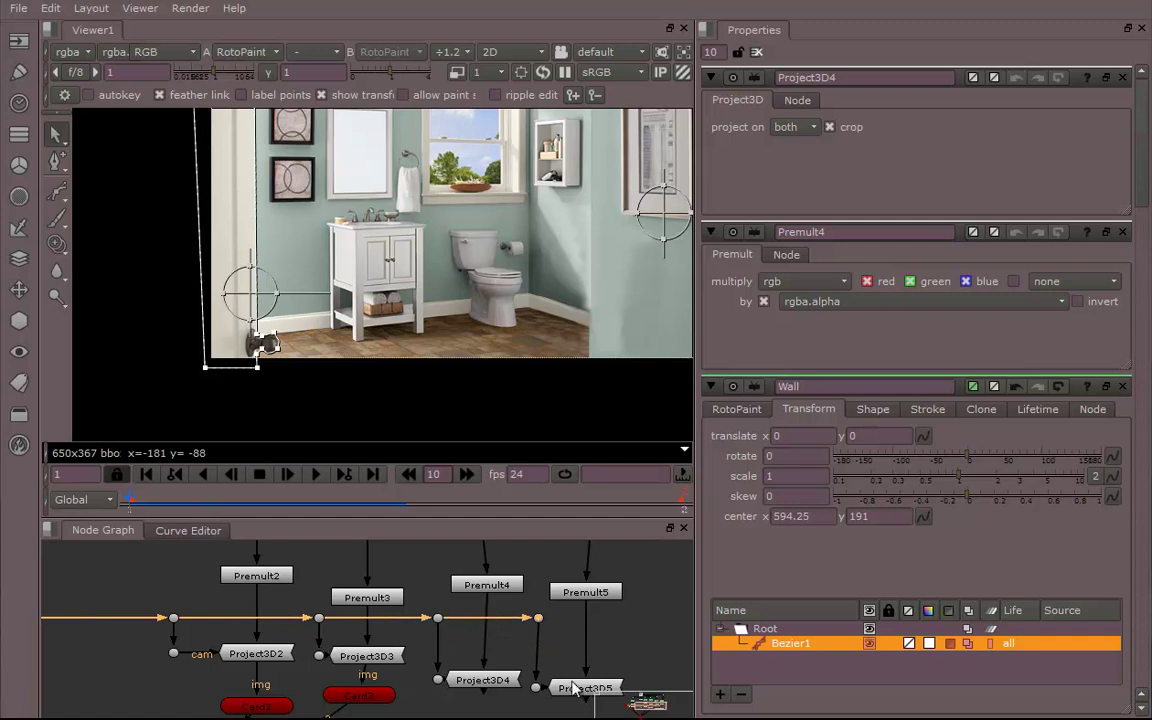
Align Premult5 and Project3D5 in a straight column below the Wall node.
middle_drag(581, 656, 569, 639)
drag(574, 580, 583, 581)
mouse_move(559, 650)
middle_down()
mouse_move(564, 618)
mouse_move(562, 635)
middle_up()
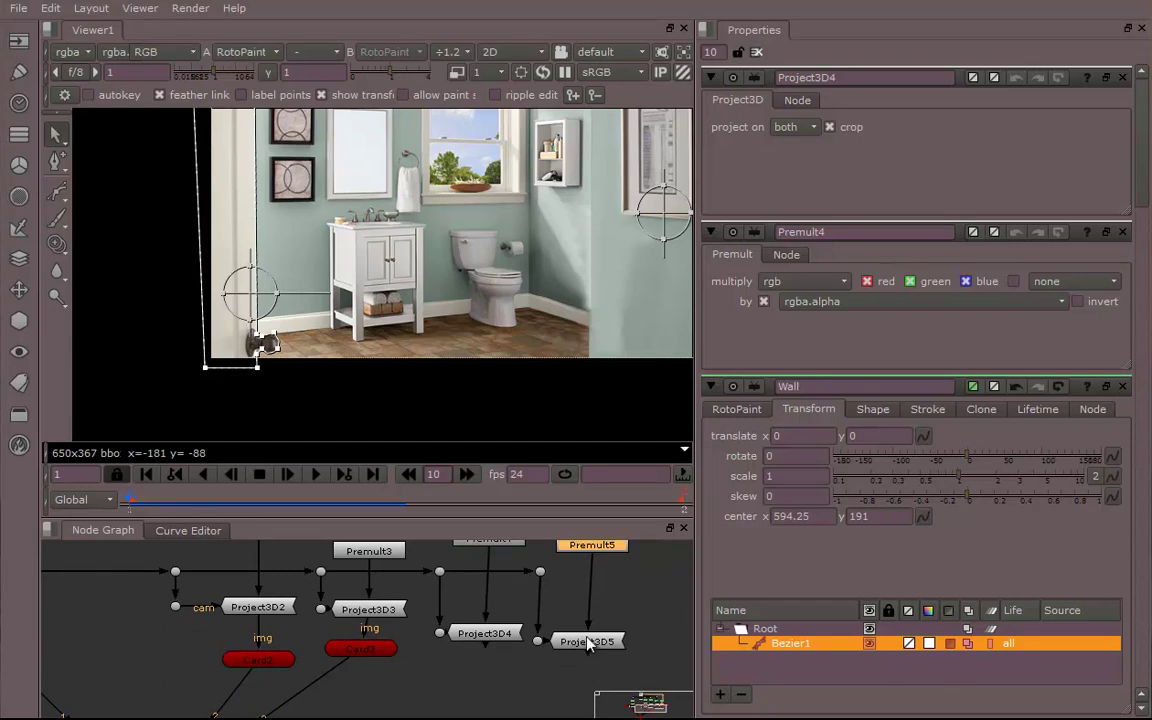
drag(587, 643, 593, 641)
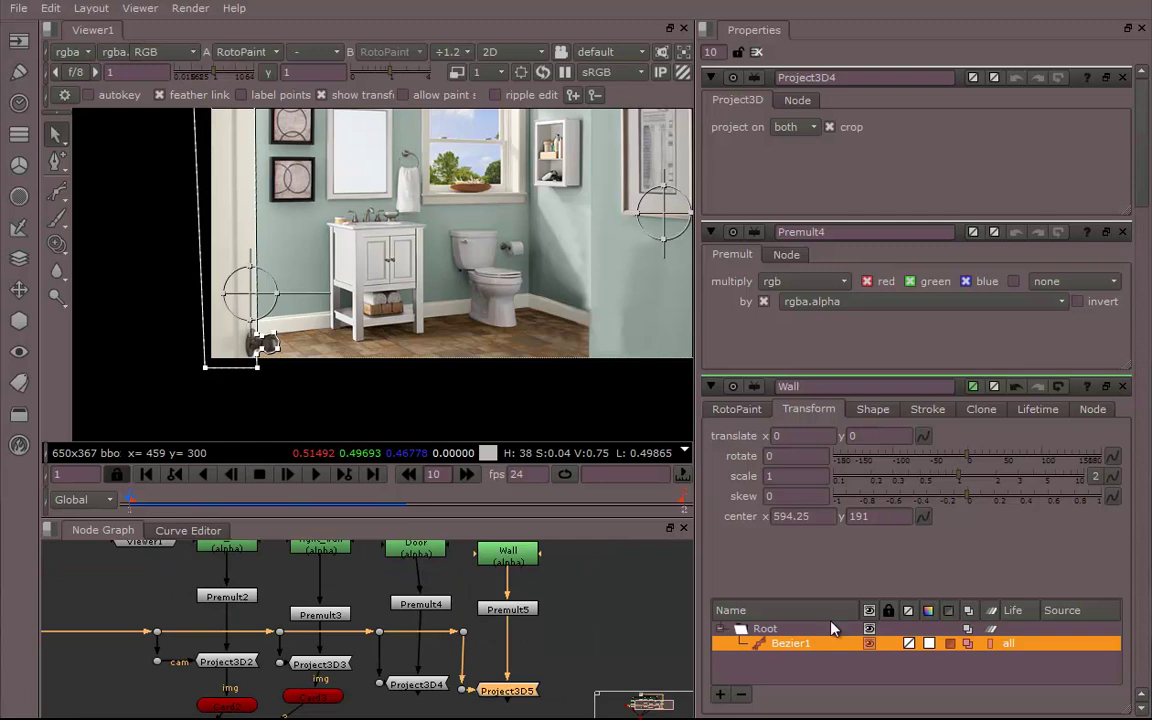
mouse_move(633, 644)
middle_down()
mouse_move(613, 551)
mouse_move(630, 600)
mouse_move(606, 625)
mouse_move(617, 632)
middle_up()
scroll(630, 600, down, 1)
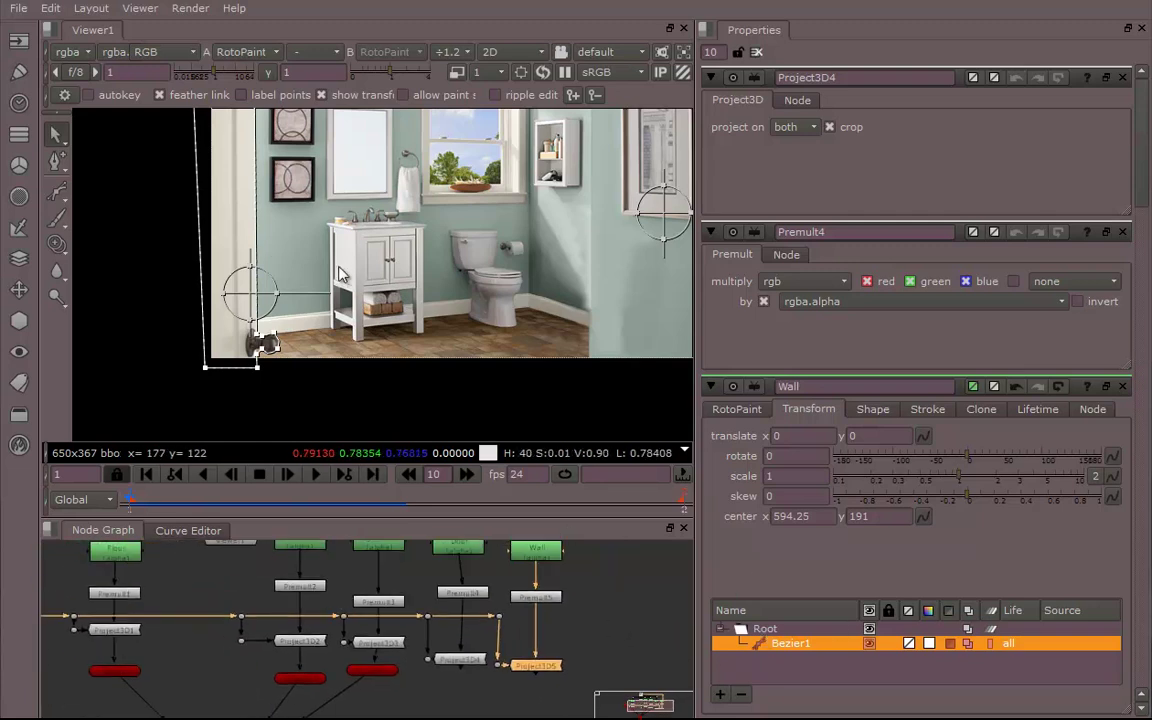
Add a Card geometry node and place it below Project3D4.
click(464, 662)
middle_drag(503, 703, 509, 670)
click(516, 656)
click(19, 320)
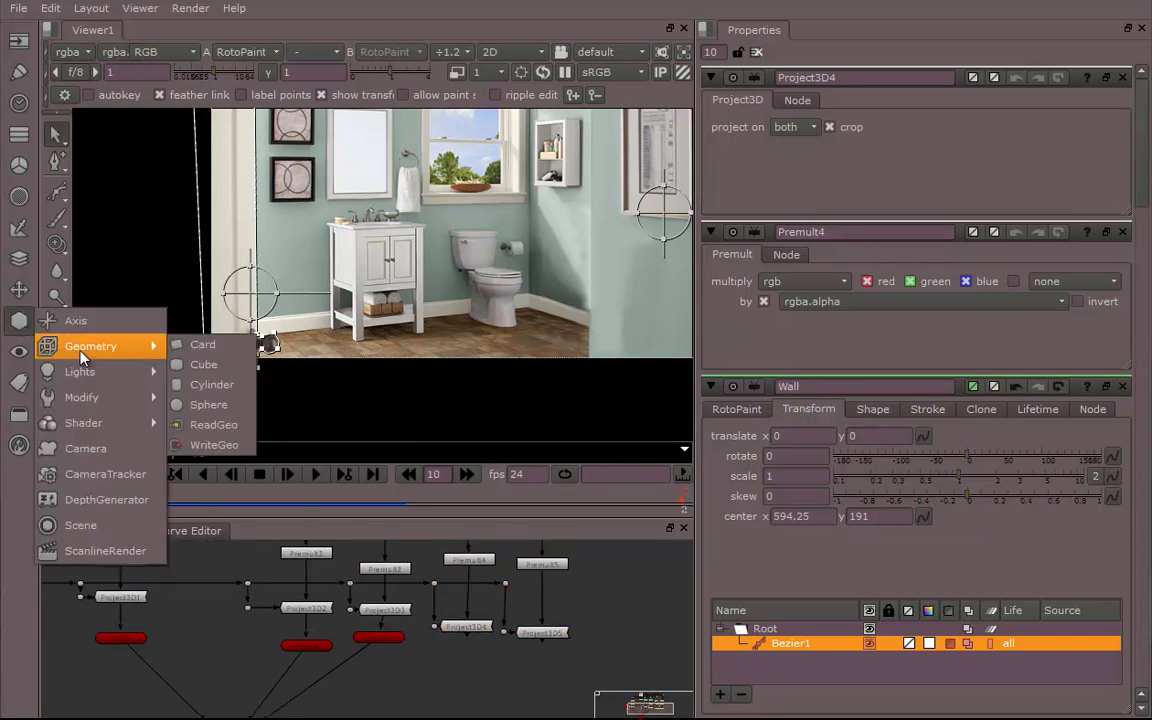
mouse_move(100, 371)
mouse_move(100, 346)
click(206, 343)
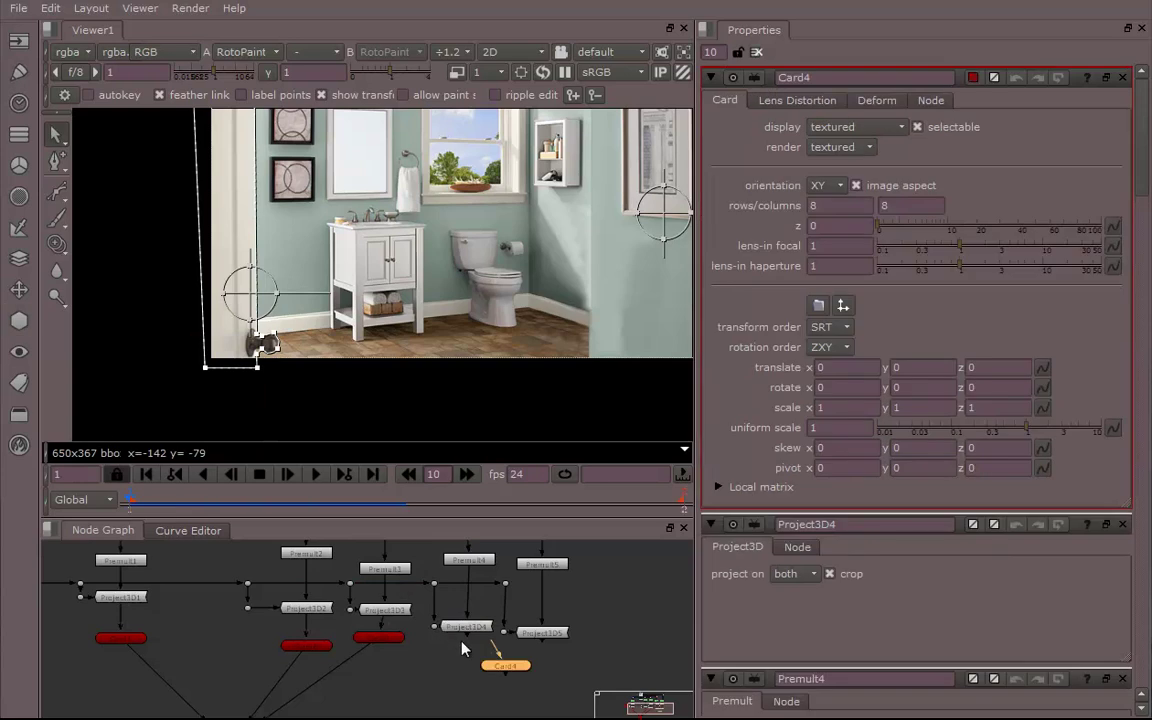
drag(510, 670, 458, 678)
Paste a second Card node, connecting one card to Project3D4 and the other to Project3D5.
click(508, 688)
key(ctrl+v)
drag(512, 682, 537, 638)
drag(452, 678, 470, 634)
Connect both new cards to the Scene node, adding a dot on each connection to tidy the routing.
middle_drag(487, 667, 510, 591)
drag(482, 632, 254, 672)
middle_drag(378, 628, 396, 604)
drag(586, 595, 269, 645)
ctrl+drag(425, 614, 521, 644)
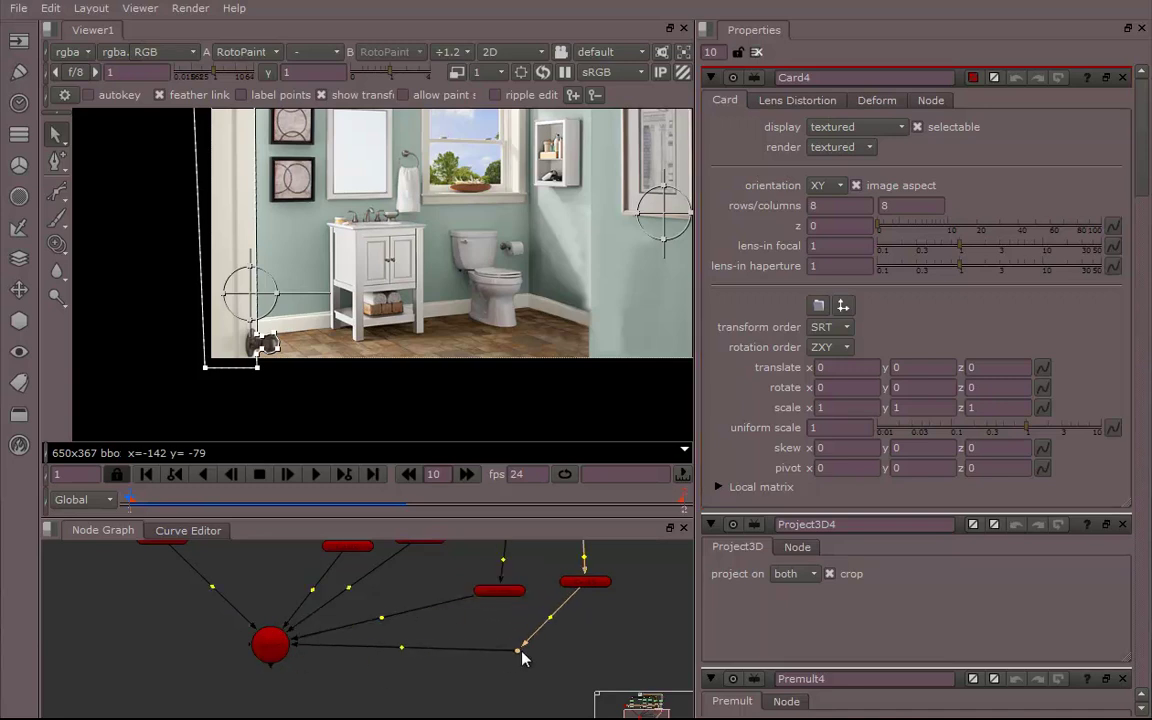
ctrl+drag(381, 619, 487, 626)
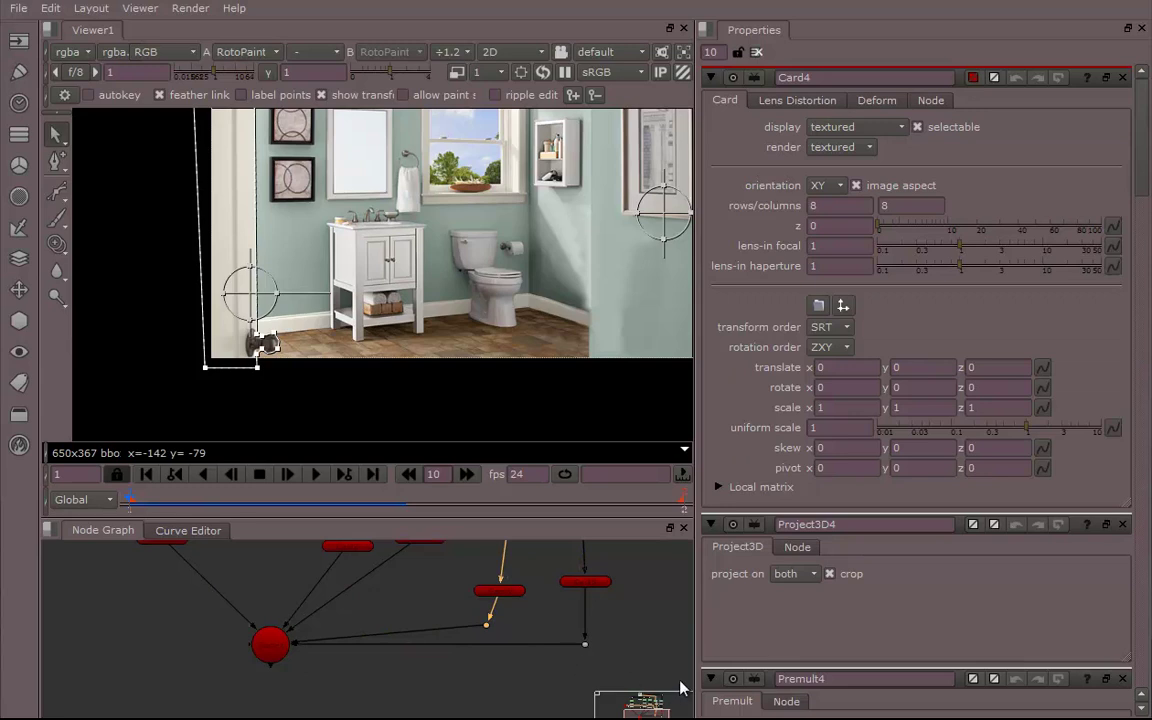
scroll(435, 393, down, 2)
middle_drag(529, 628, 493, 644)
Switch the viewer to 3D and set the rows and columns of the door card, Card4, to 0.
click(512, 55)
click(506, 73)
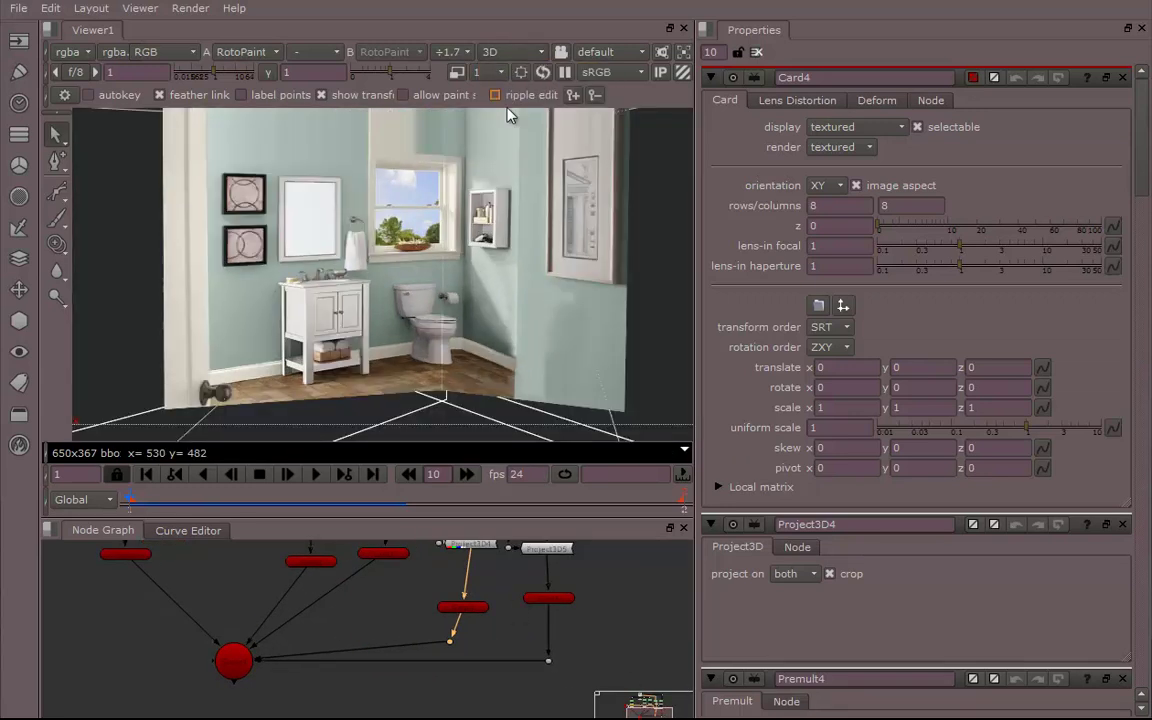
scroll(559, 258, down, 8)
ctrl+drag(559, 261, 437, 310)
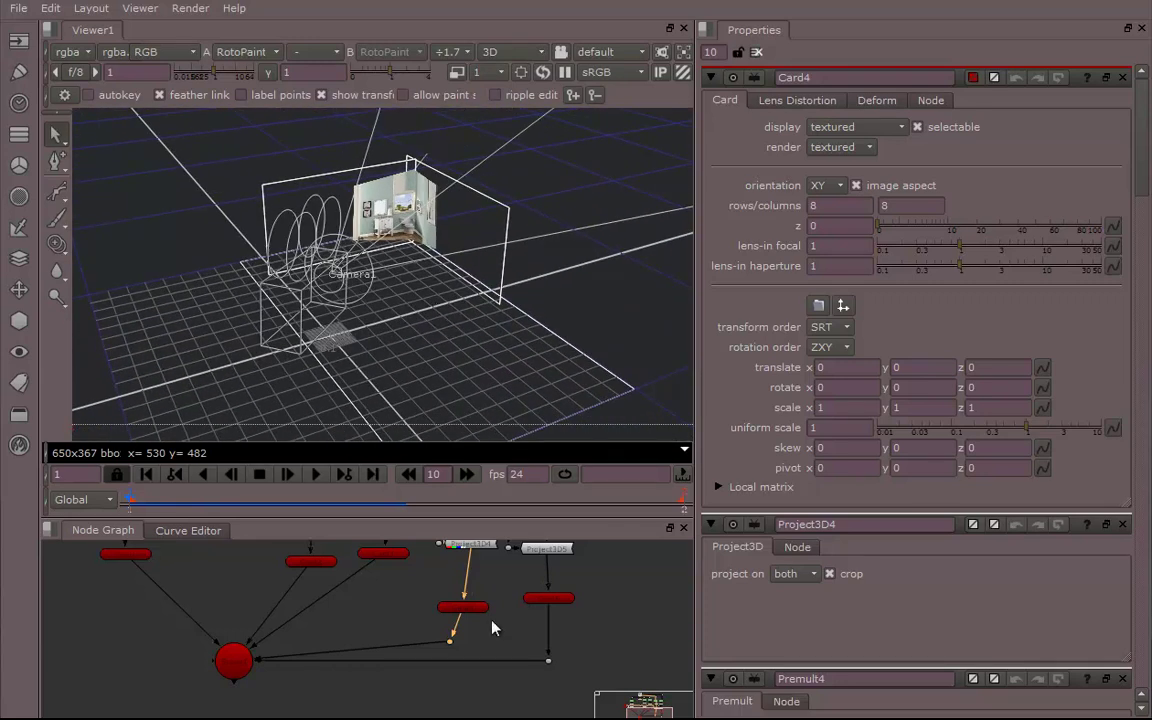
click(468, 607)
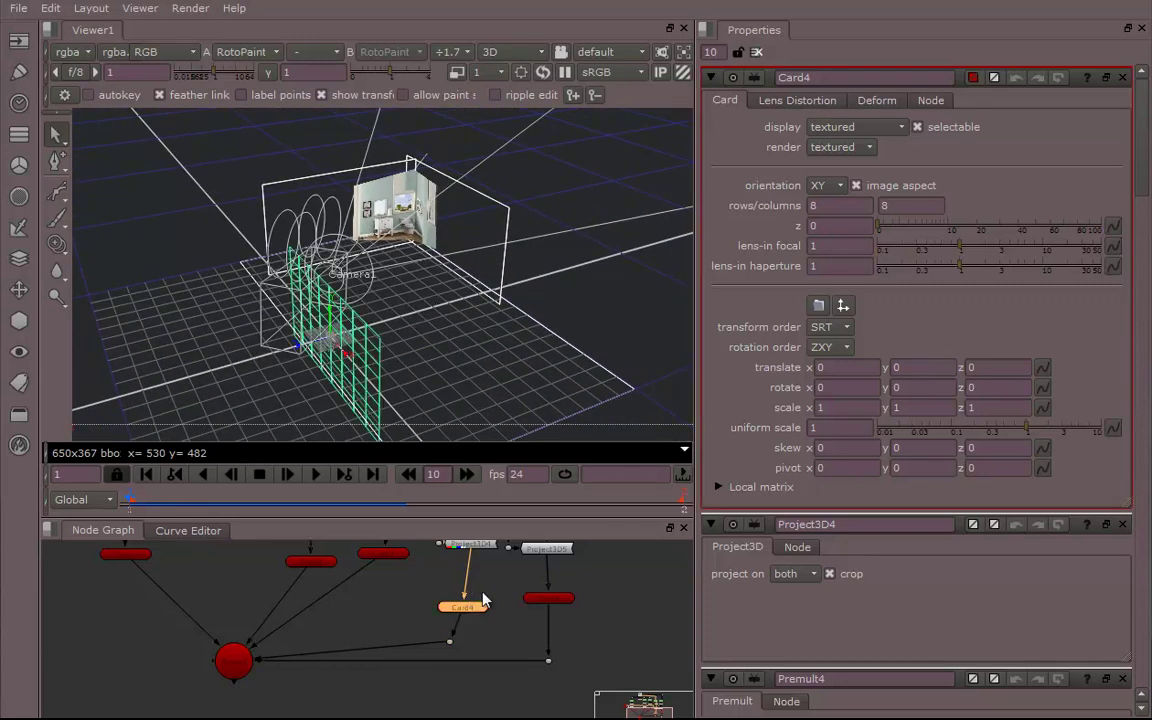
click(845, 206)
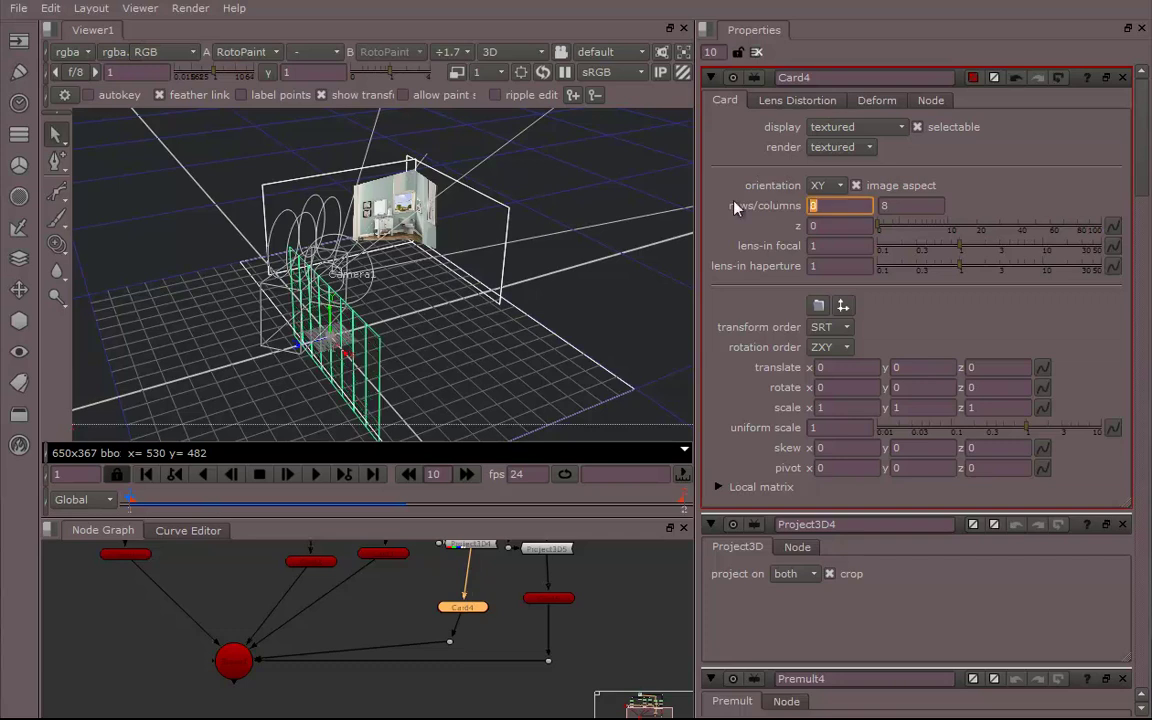
text(0)
key(Tab)
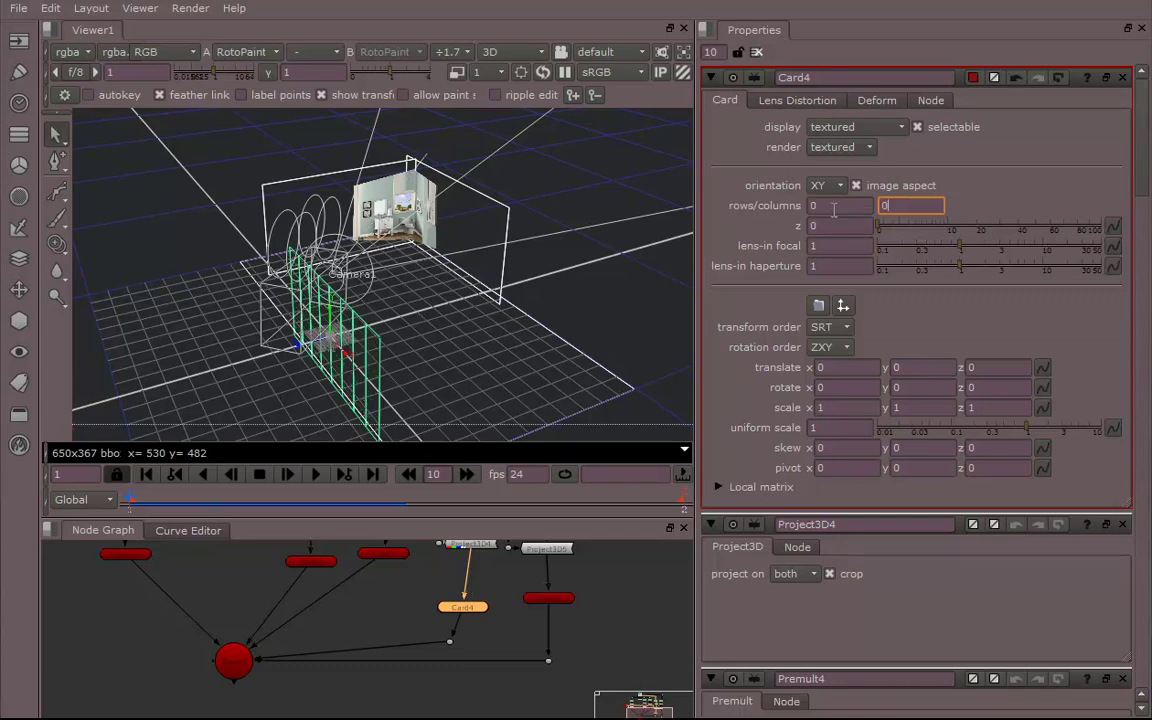
Move the door card in 3D space to about x -0.707, y 0.271, z -0.475.
ctrl+drag(528, 315, 438, 356)
drag(408, 316, 390, 298)
scroll(386, 229, up, 6)
ctrl+drag(477, 299, 545, 272)
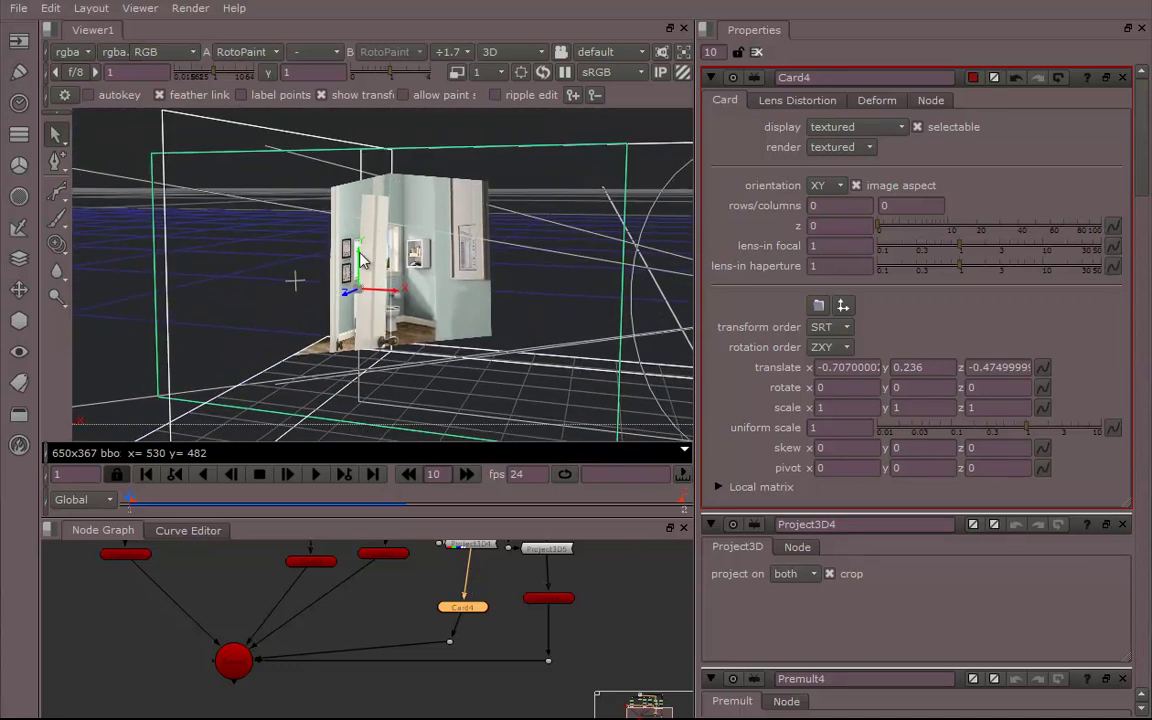
drag(362, 260, 362, 242)
scroll(281, 250, down, 3)
ctrl+drag(281, 250, 376, 450)
Set the rows and columns of the foreground wall card, Card5, to 0.
double_click(548, 598)
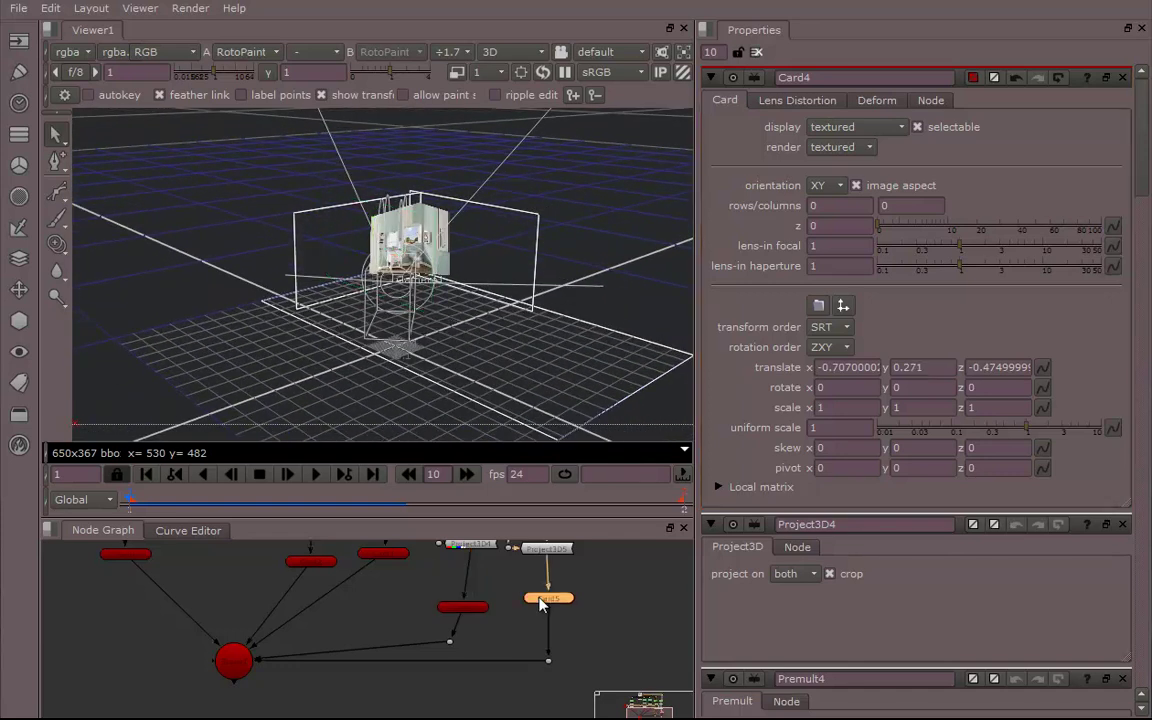
ctrl+drag(519, 319, 493, 328)
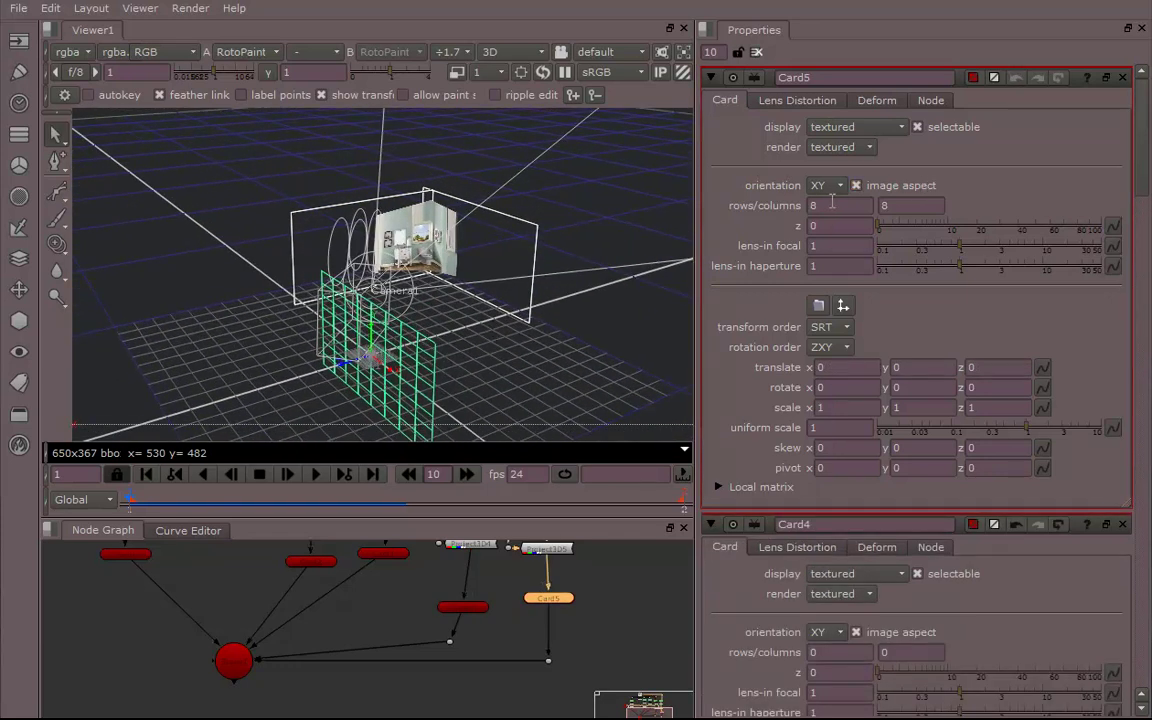
drag(833, 204, 779, 207)
text(0)
key(Return)
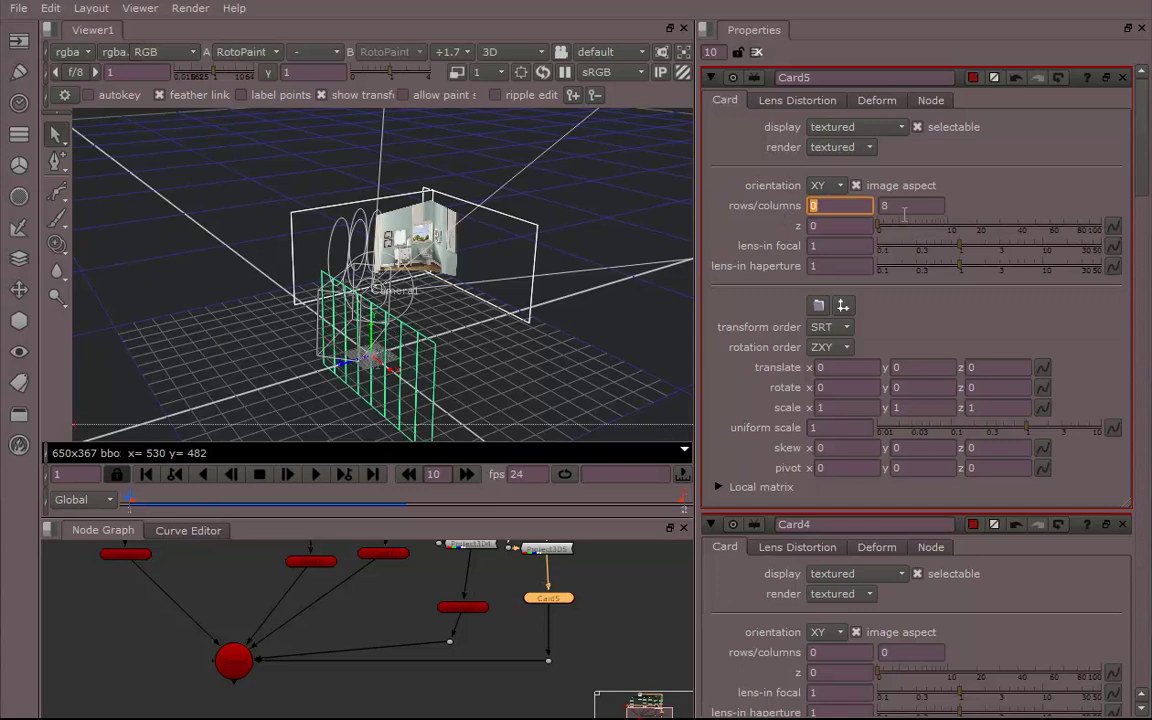
key(Tab)
text(0)
key(Return)
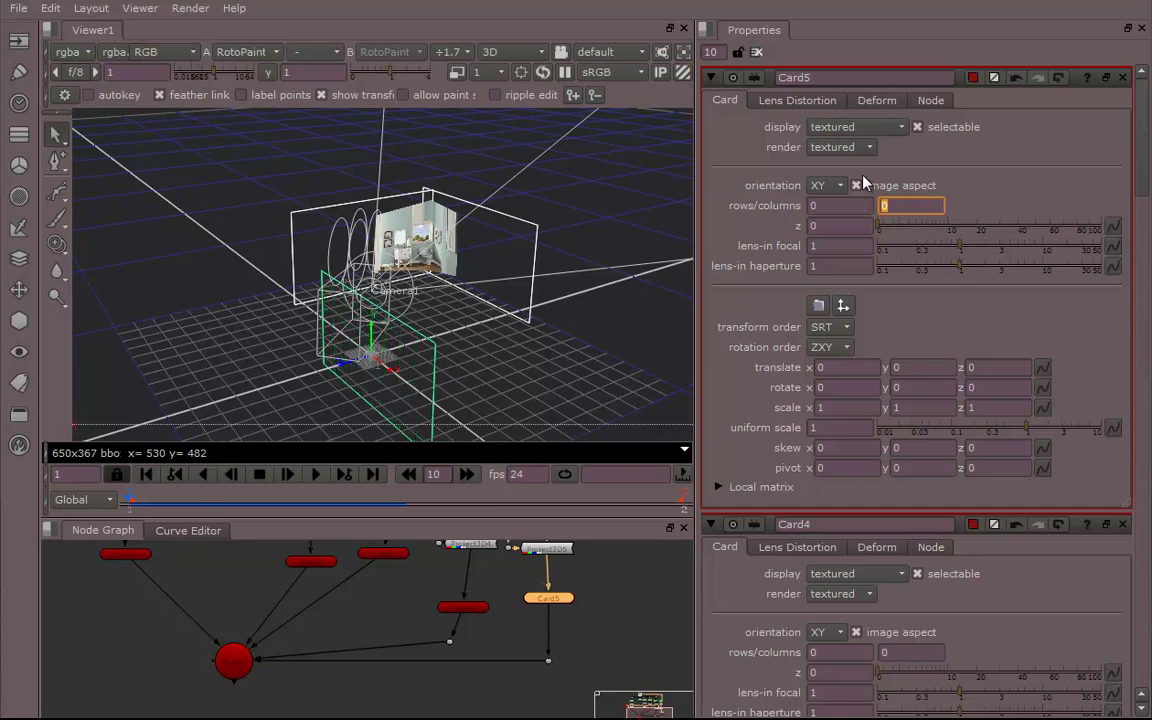
Set the display of both Card5 and Card4 to textured+lines.
click(857, 127)
click(866, 152)
alt+right_drag(303, 347, 333, 347)
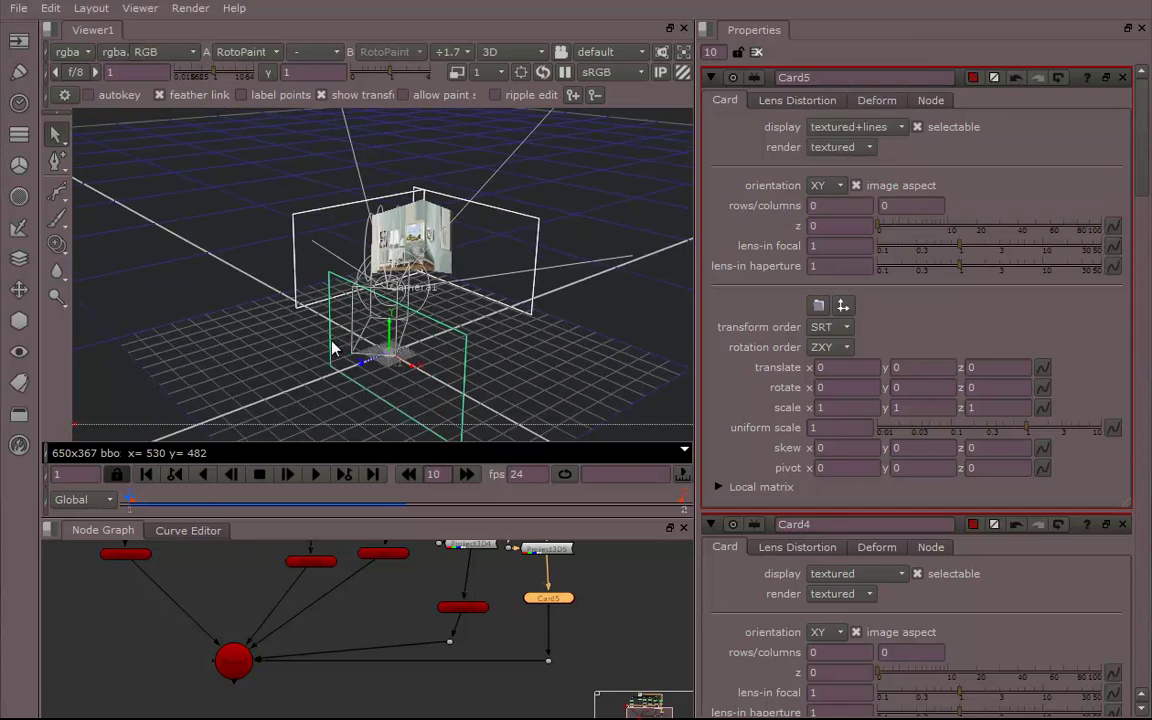
click(461, 607)
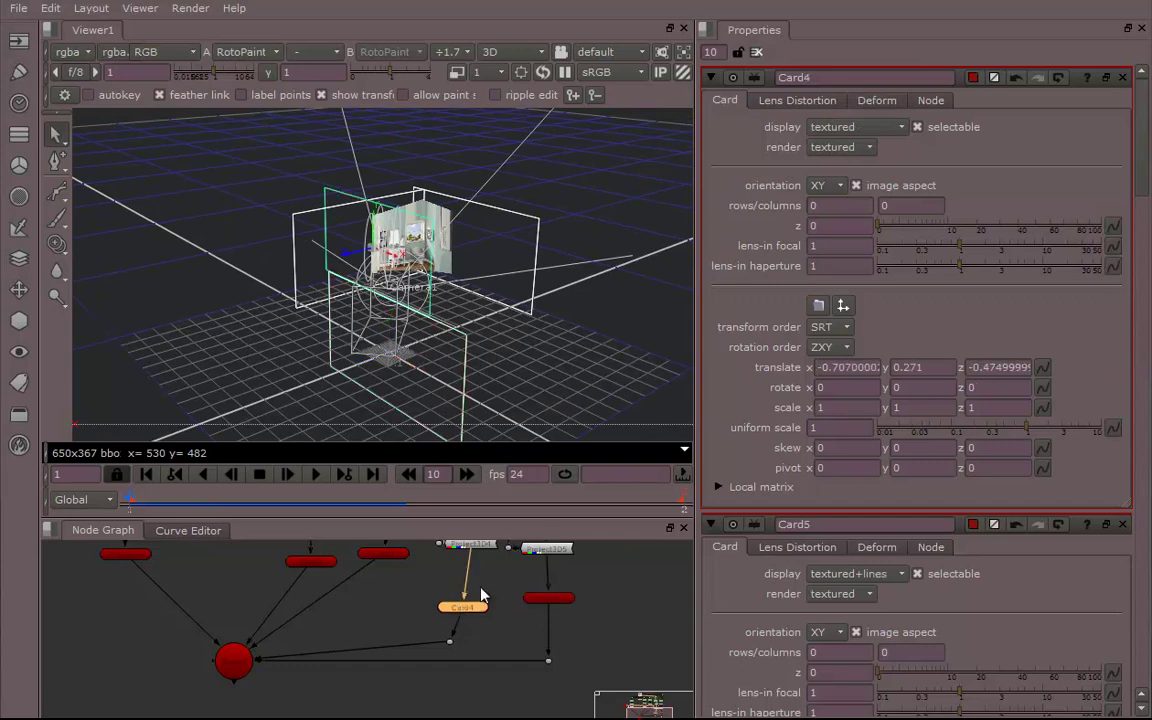
click(860, 127)
click(870, 145)
Enable the disabled RotoPaint1 node below Read1 so the cleaned image feeds the wall and floor projections.
click(553, 599)
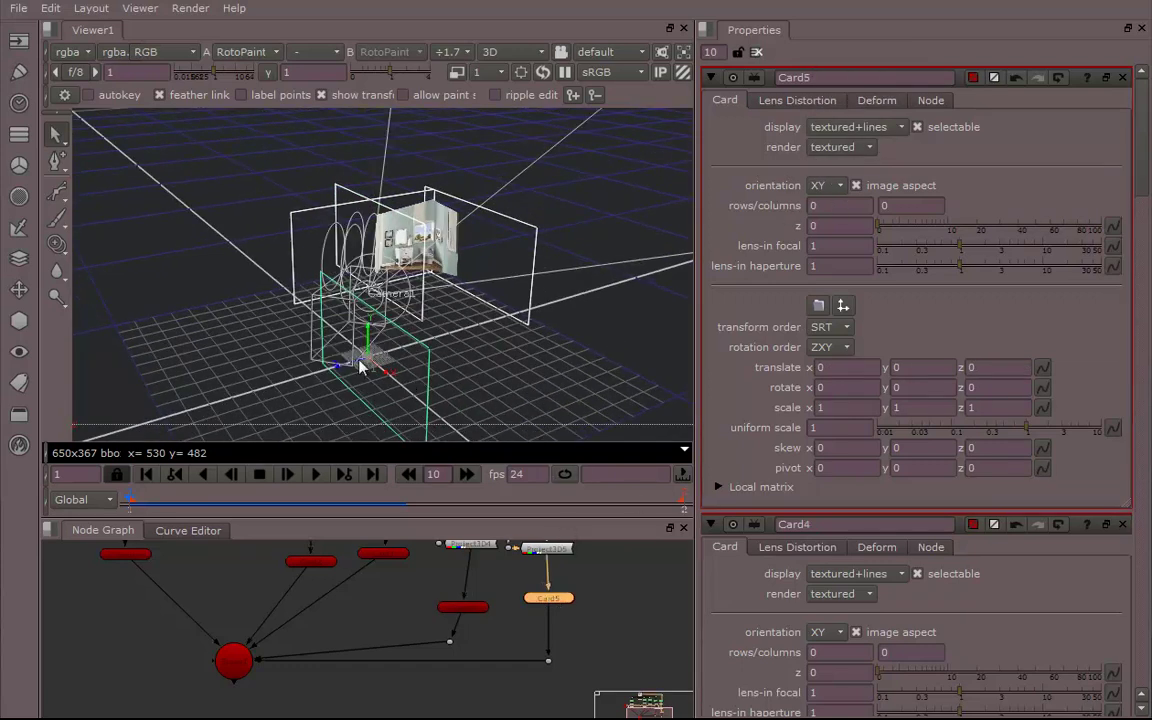
ctrl+drag(440, 267, 622, 265)
scroll(576, 266, up, 6)
scroll(622, 270, down, 2)
middle_drag(415, 547, 450, 711)
middle_drag(437, 618, 467, 703)
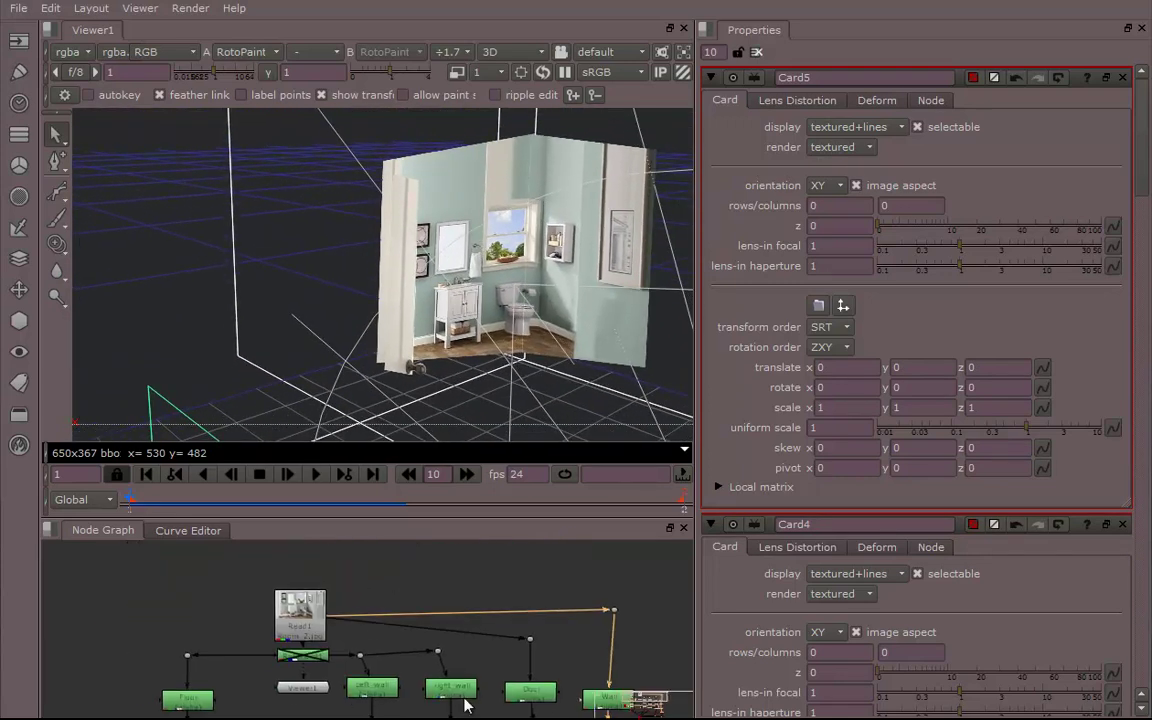
click(312, 660)
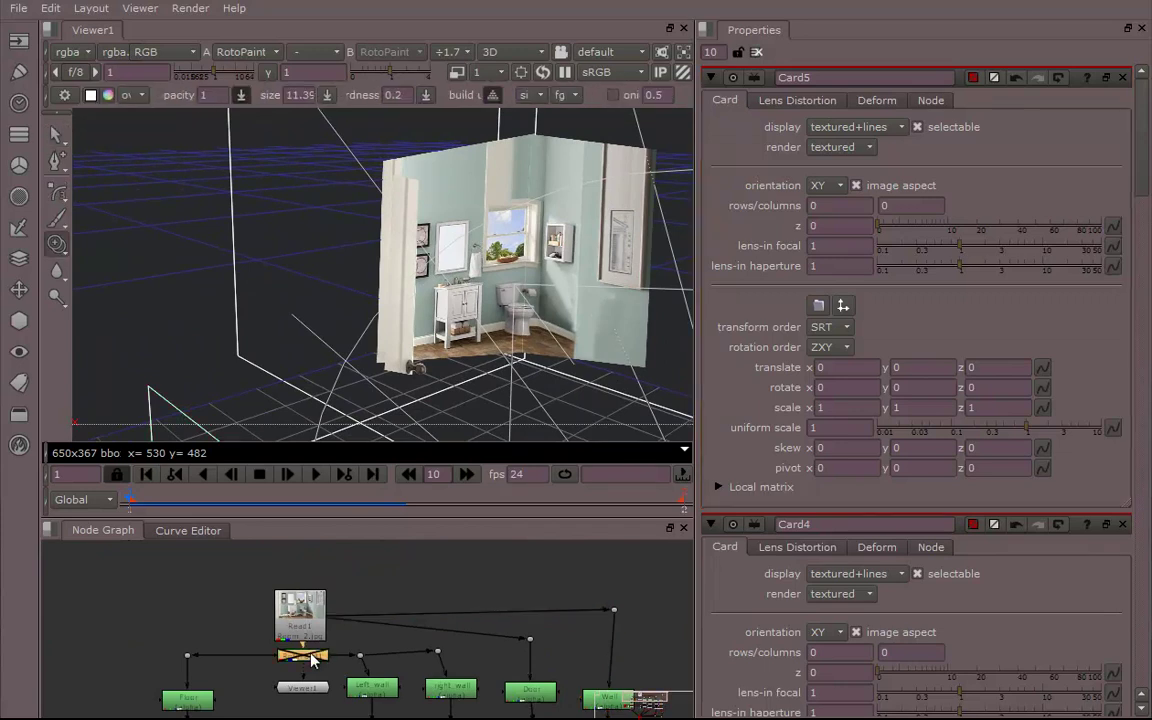
scroll(548, 360, down, 3)
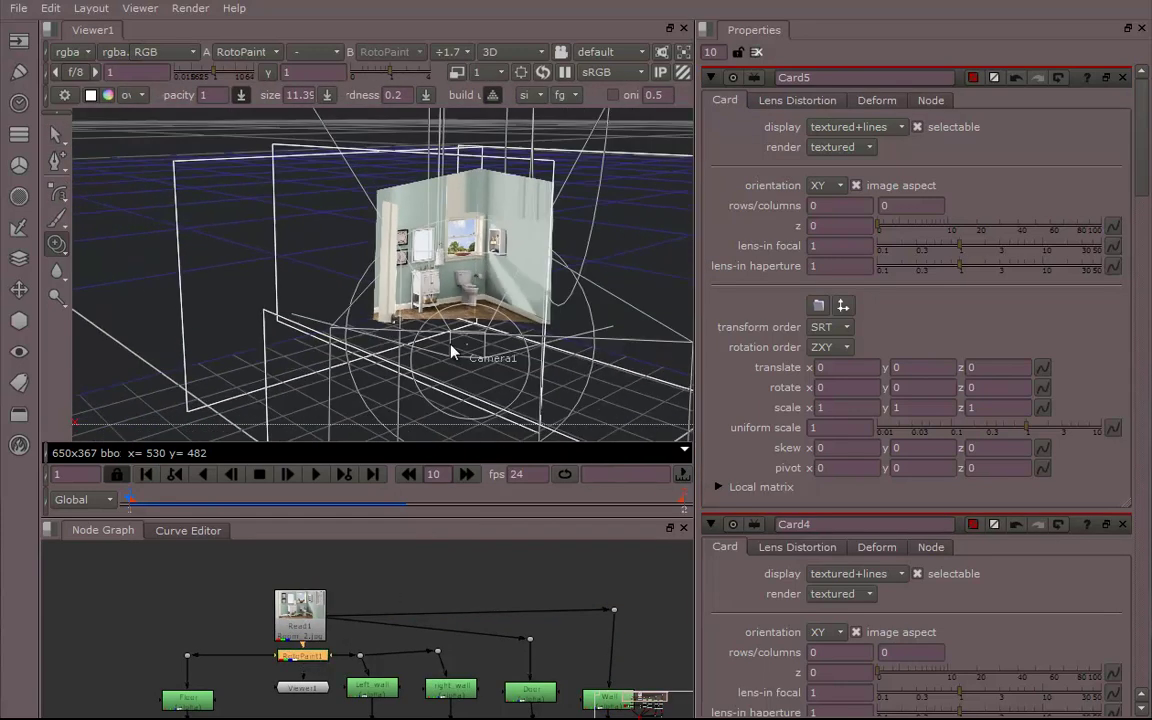
Move the foreground wall card, Card5, in 3D space to about x -0.276, y 0.218, z -0.812.
ctrl+drag(452, 345, 547, 351)
scroll(547, 351, down, 3)
middle_drag(474, 619, 416, 497)
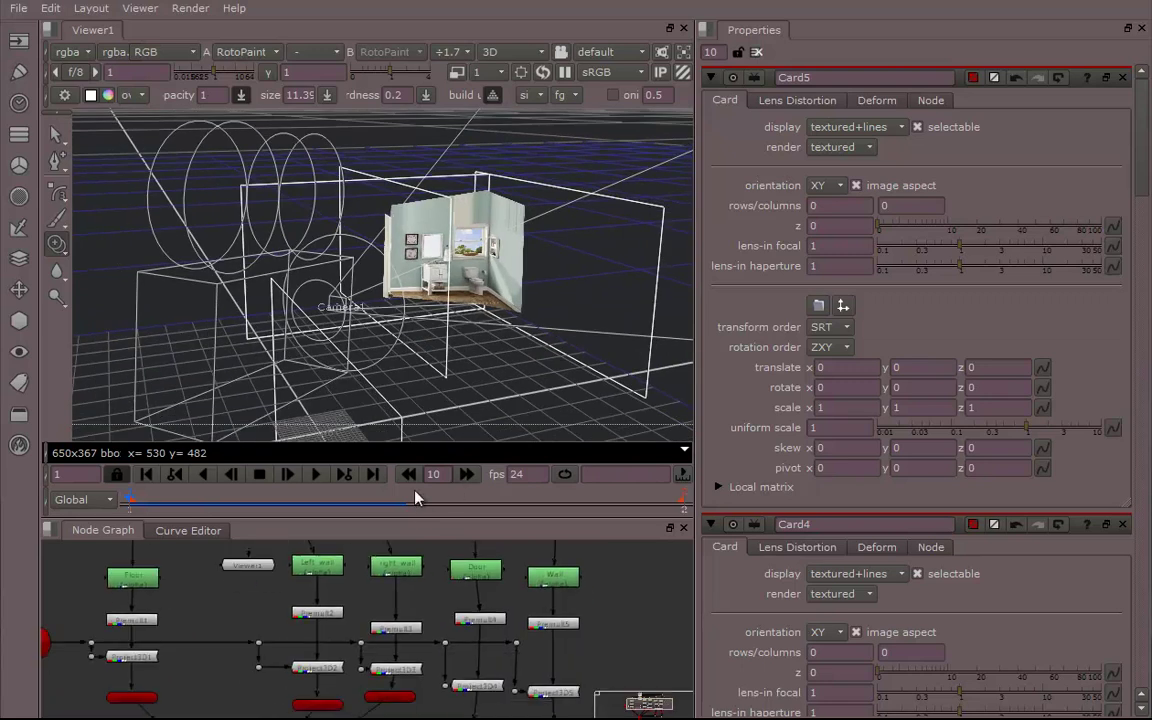
middle_drag(459, 571, 409, 473)
mouse_move(539, 680)
middle_down()
mouse_move(520, 574)
mouse_move(510, 629)
middle_up()
click(495, 595)
middle_drag(463, 371, 476, 380)
ctrl+drag(476, 387, 489, 344)
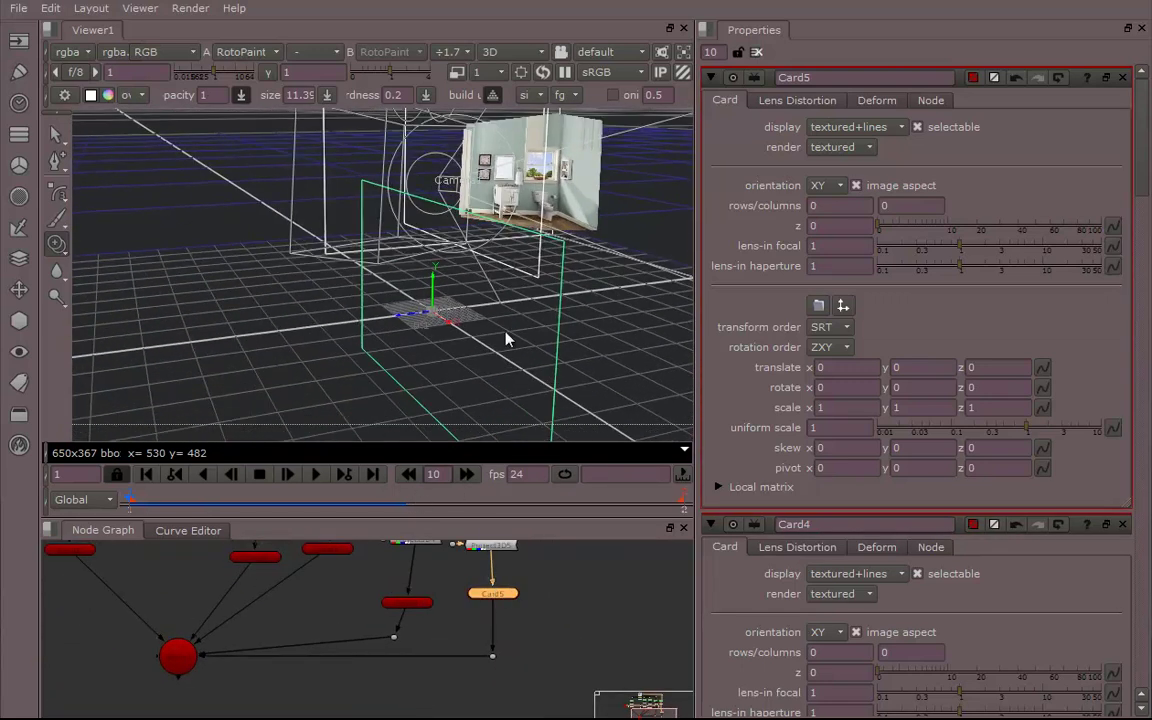
drag(405, 315, 731, 246)
middle_drag(657, 188, 554, 285)
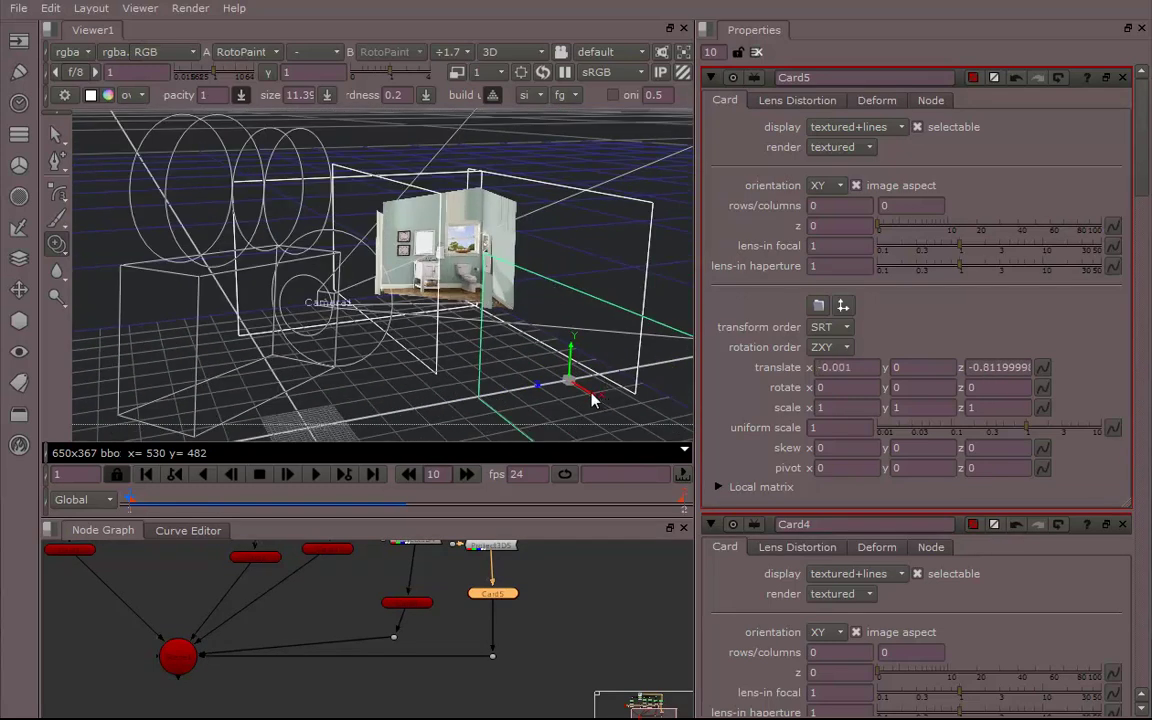
drag(576, 385, 425, 258)
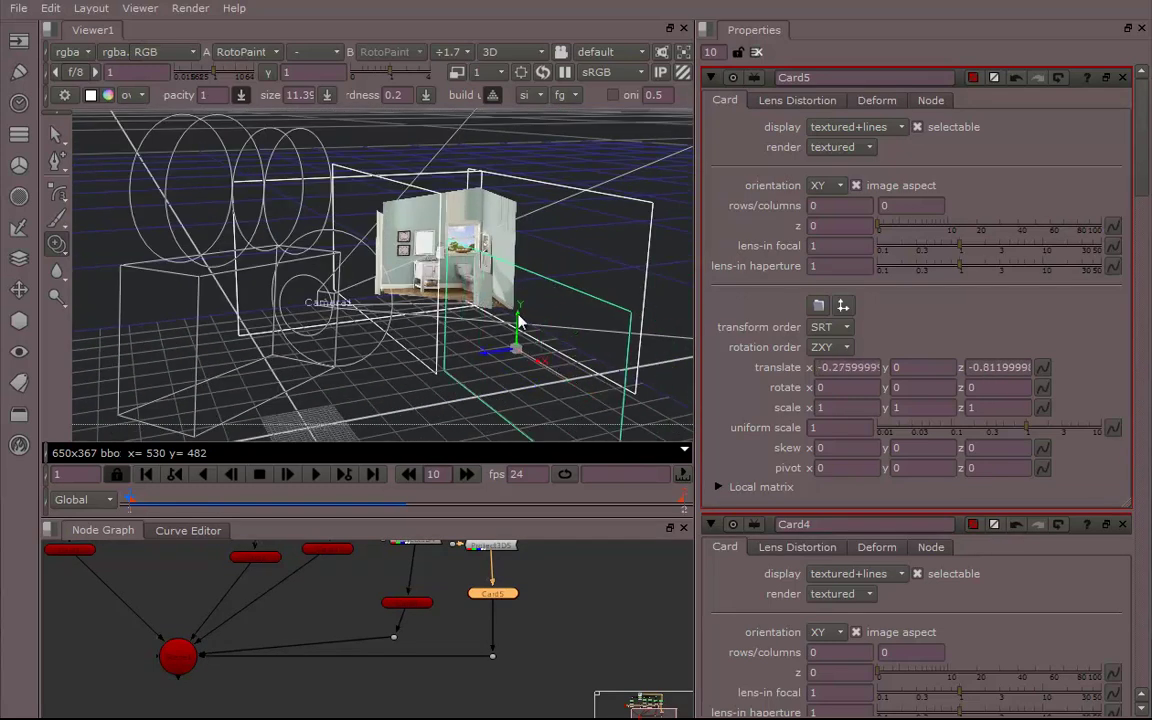
drag(518, 315, 544, 250)
Switch the viewer to 2D and examine the cleaned bathroom image alongside the upper part of the node tree.
ctrl+drag(468, 262, 516, 213)
click(520, 52)
click(505, 73)
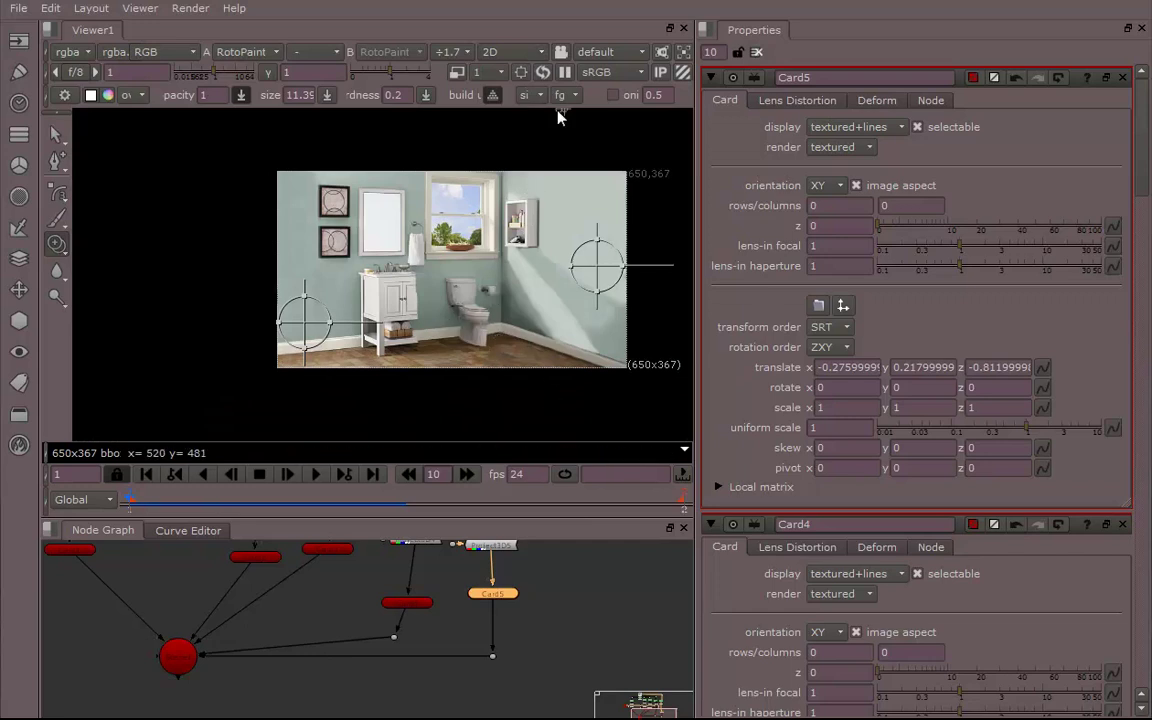
middle_drag(455, 584, 479, 697)
middle_drag(428, 558, 498, 674)
middle_drag(456, 600, 491, 593)
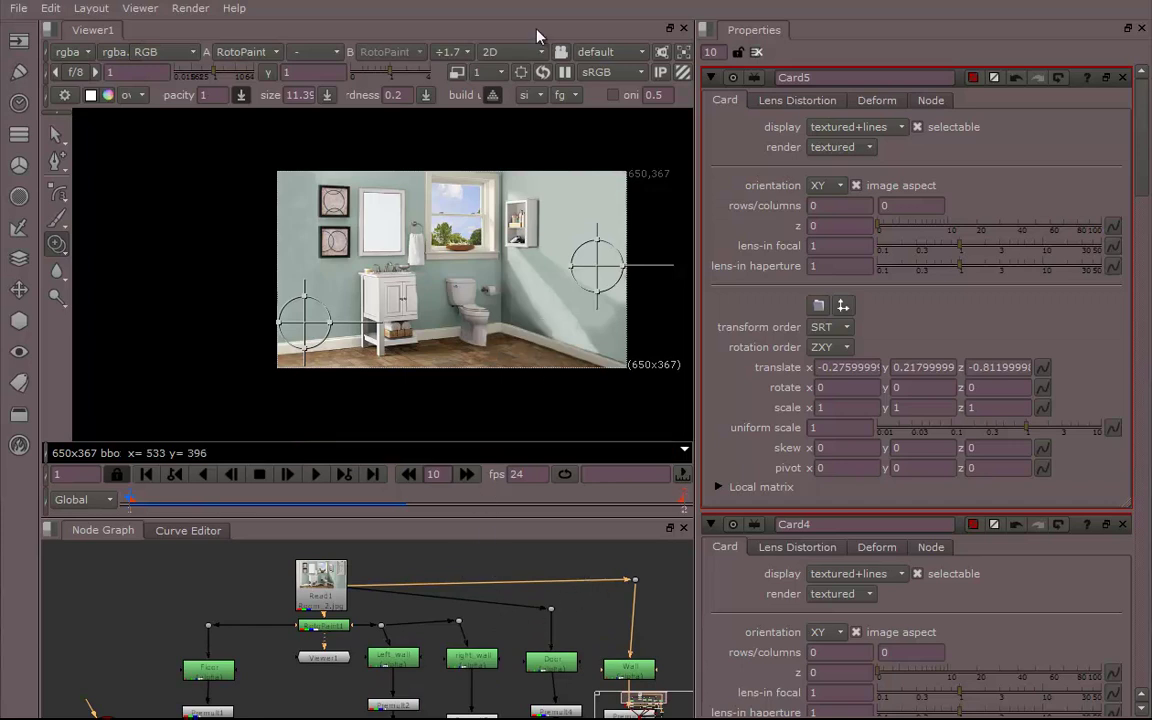
Return the viewer to 3D and examine the projected bathroom from several angles, checking how the door and foreground wall separate.
click(515, 55)
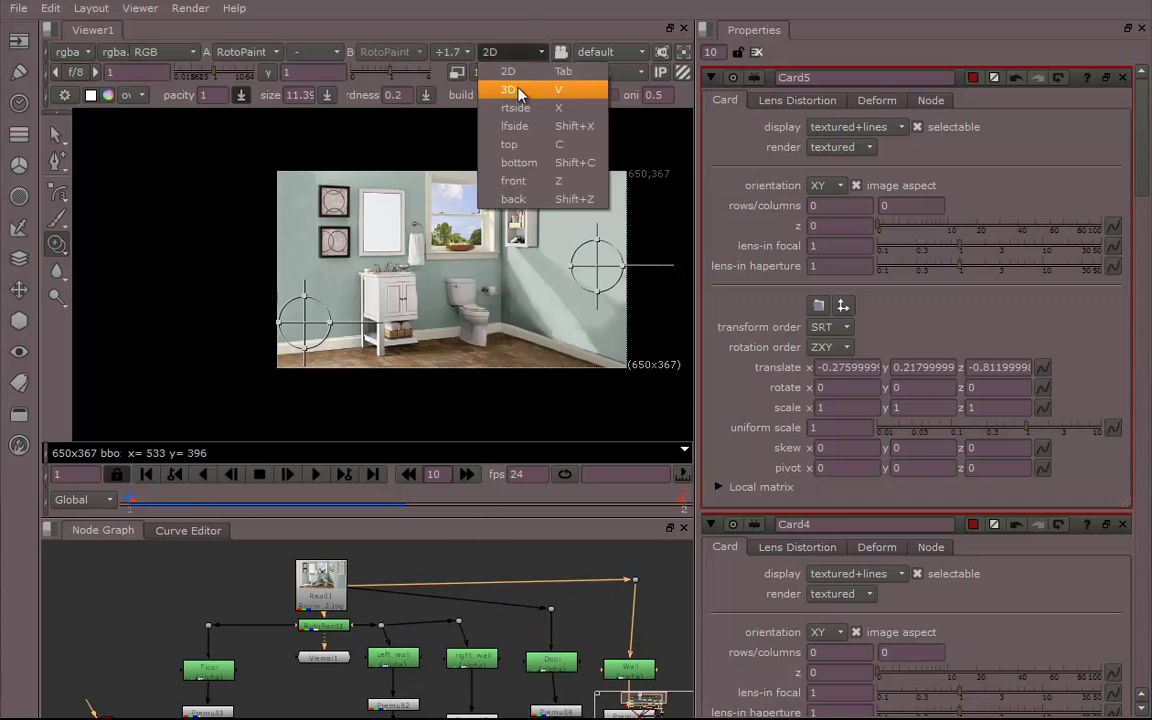
click(506, 85)
ctrl+drag(491, 283, 510, 246)
ctrl+drag(505, 326, 489, 281)
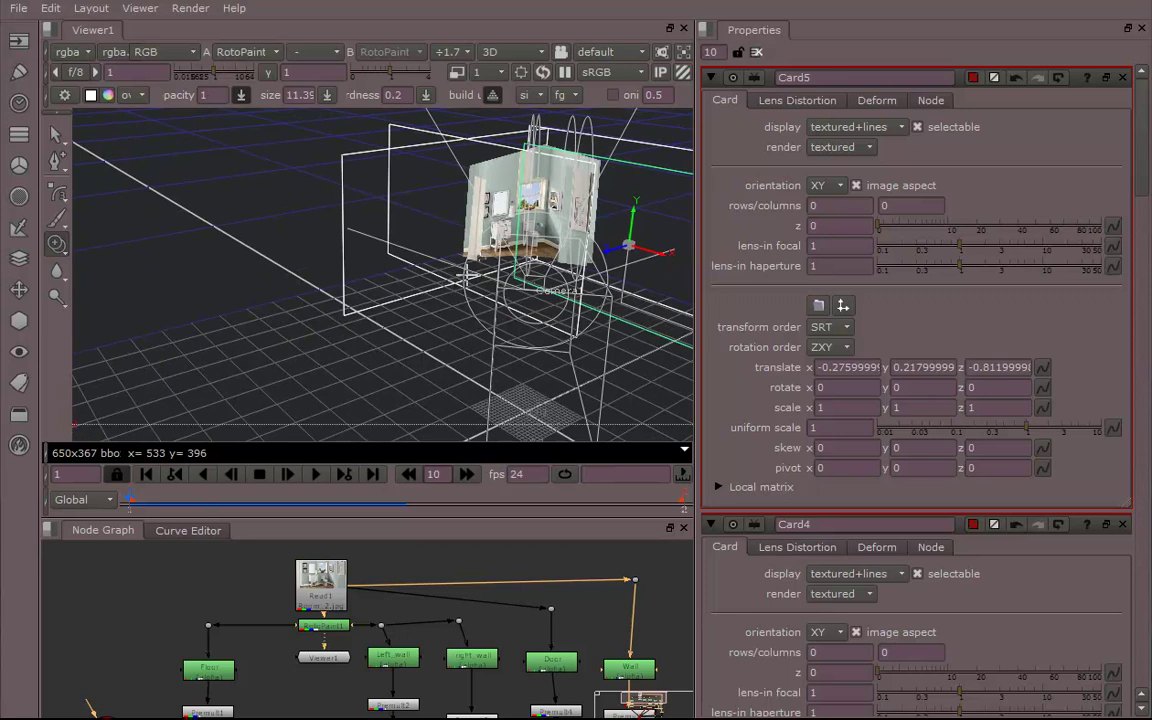
ctrl+drag(533, 292, 484, 224)
alt+middle_drag(484, 224, 422, 250)
ctrl+drag(422, 250, 463, 286)
scroll(406, 265, up, 6)
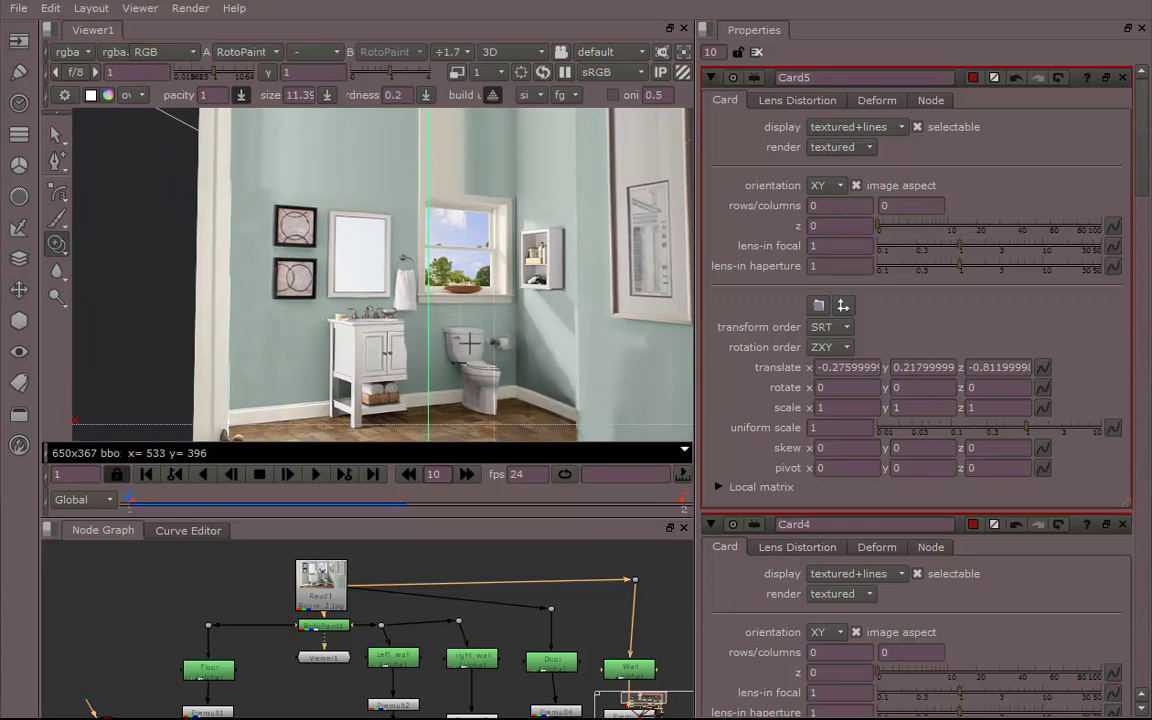
ctrl+drag(422, 344, 462, 302)
scroll(430, 346, up, 2)
ctrl+drag(453, 420, 455, 306)
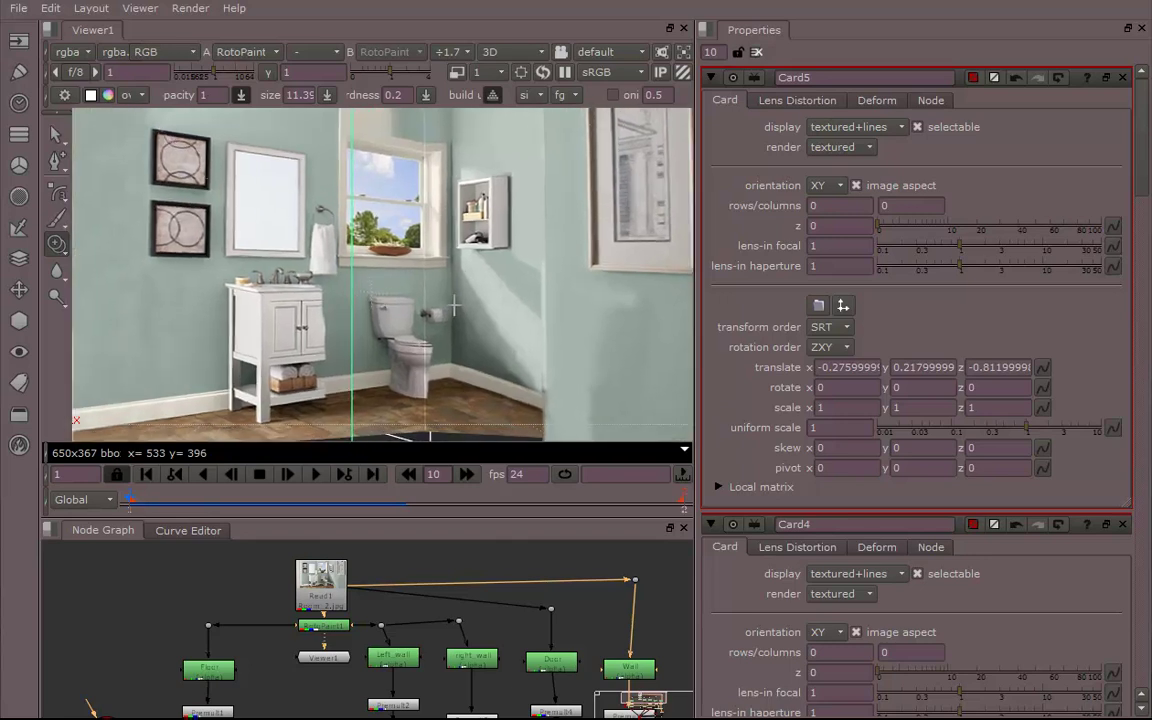
Add a ScanlineRender node and place it below the Scene node.
ctrl+drag(454, 305, 435, 308)
middle_drag(437, 310, 411, 312)
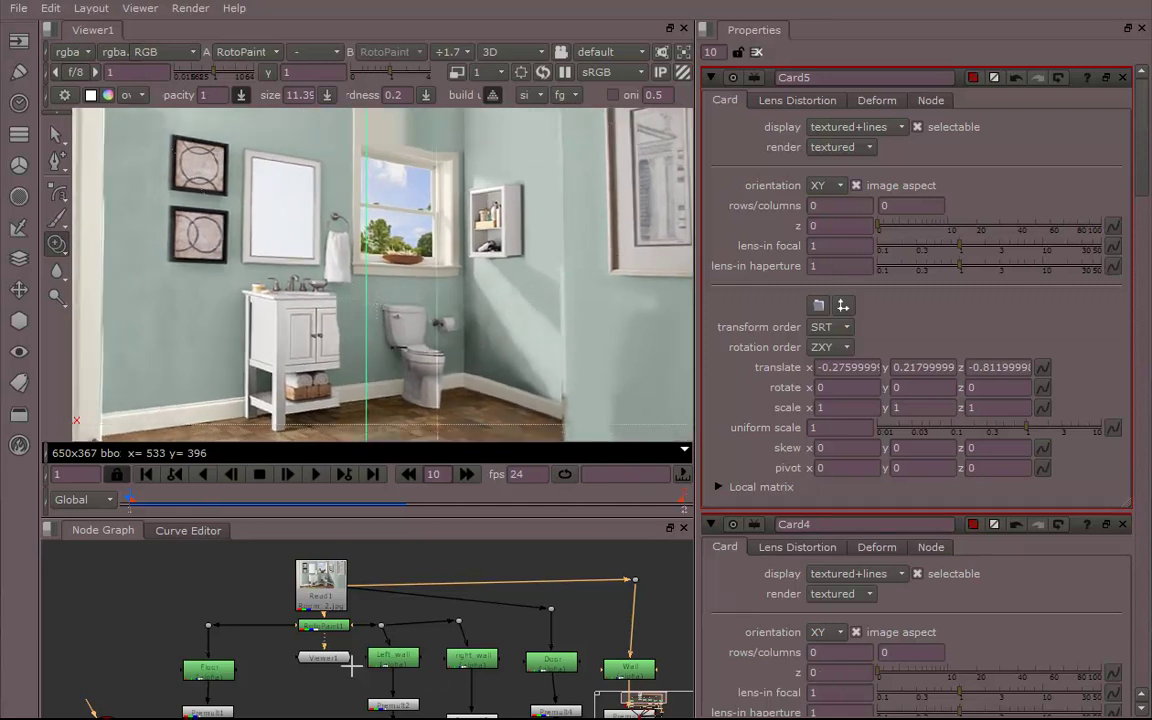
middle_drag(440, 356, 392, 398)
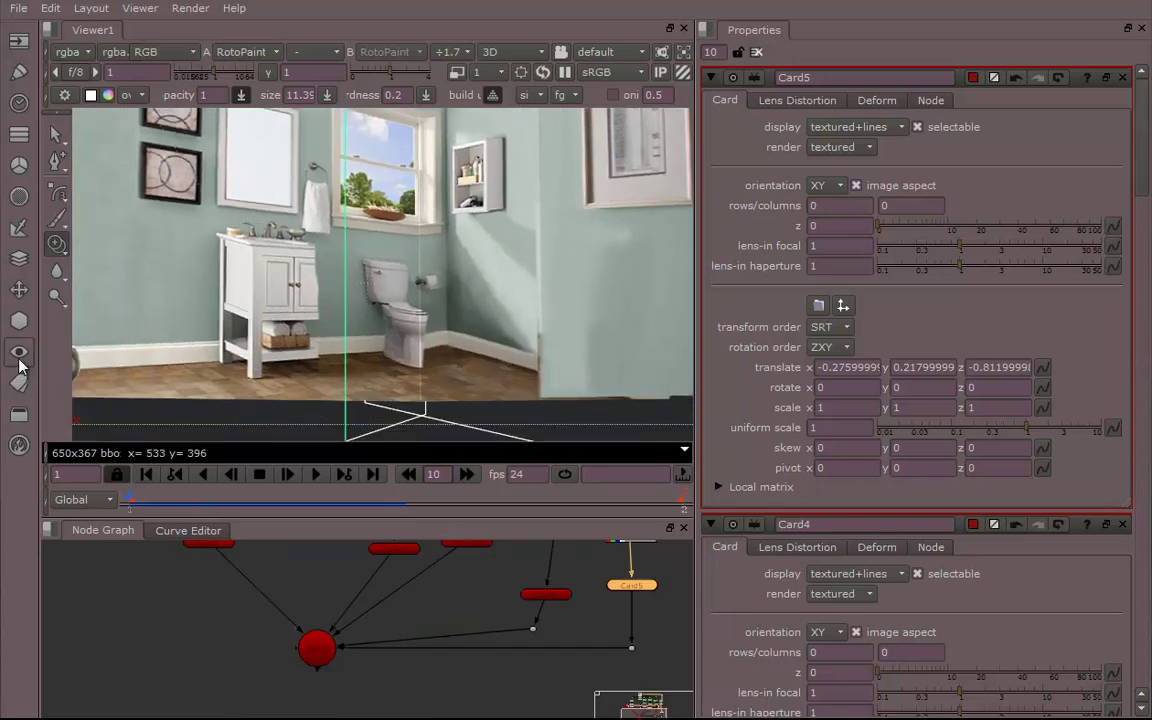
click(17, 325)
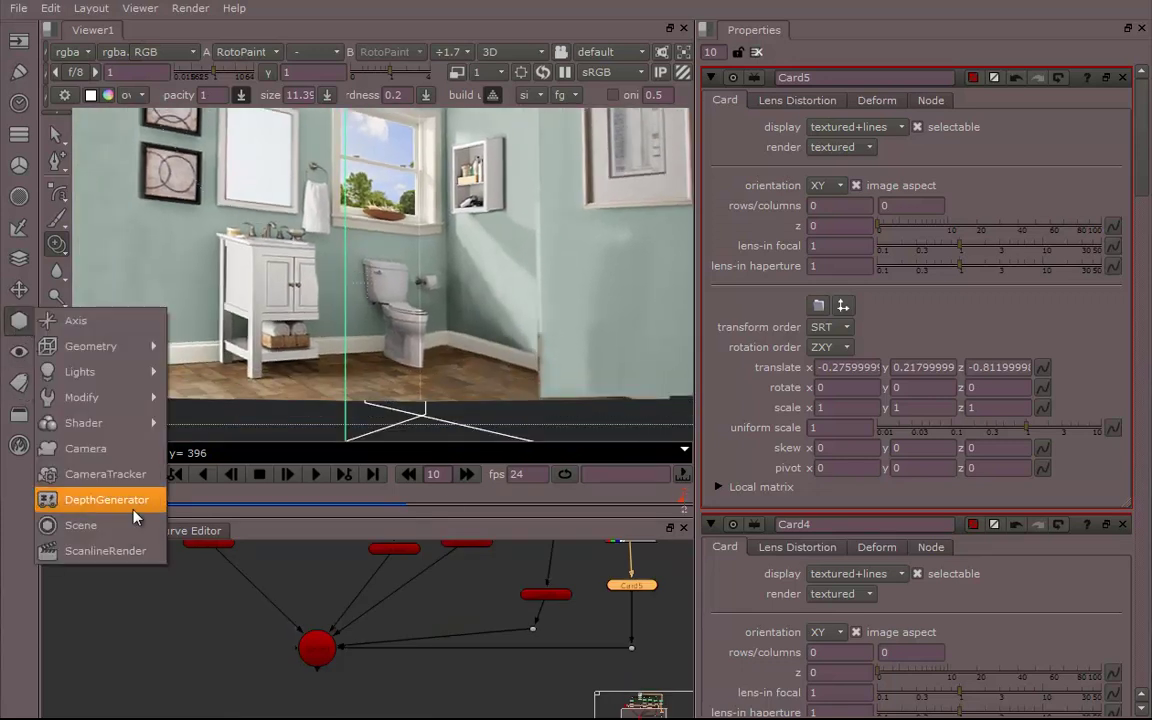
click(151, 625)
click(18, 390)
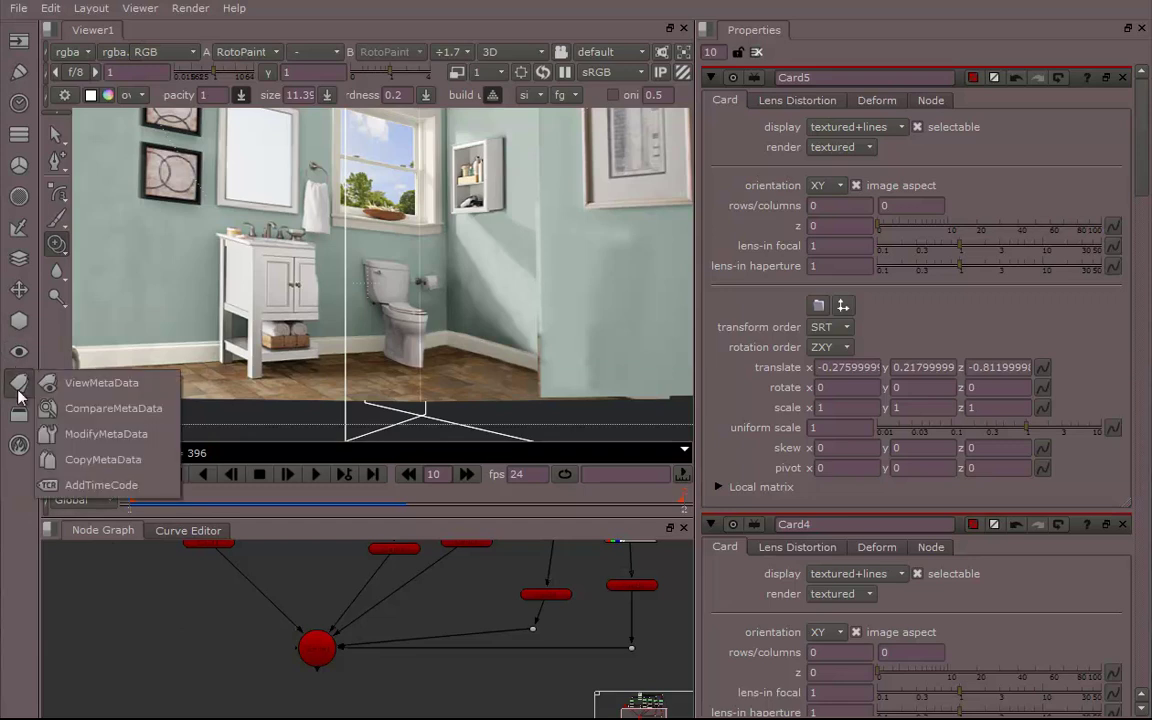
click(121, 569)
middle_drag(369, 685, 373, 605)
drag(173, 554, 364, 645)
scroll(364, 650, up, 3)
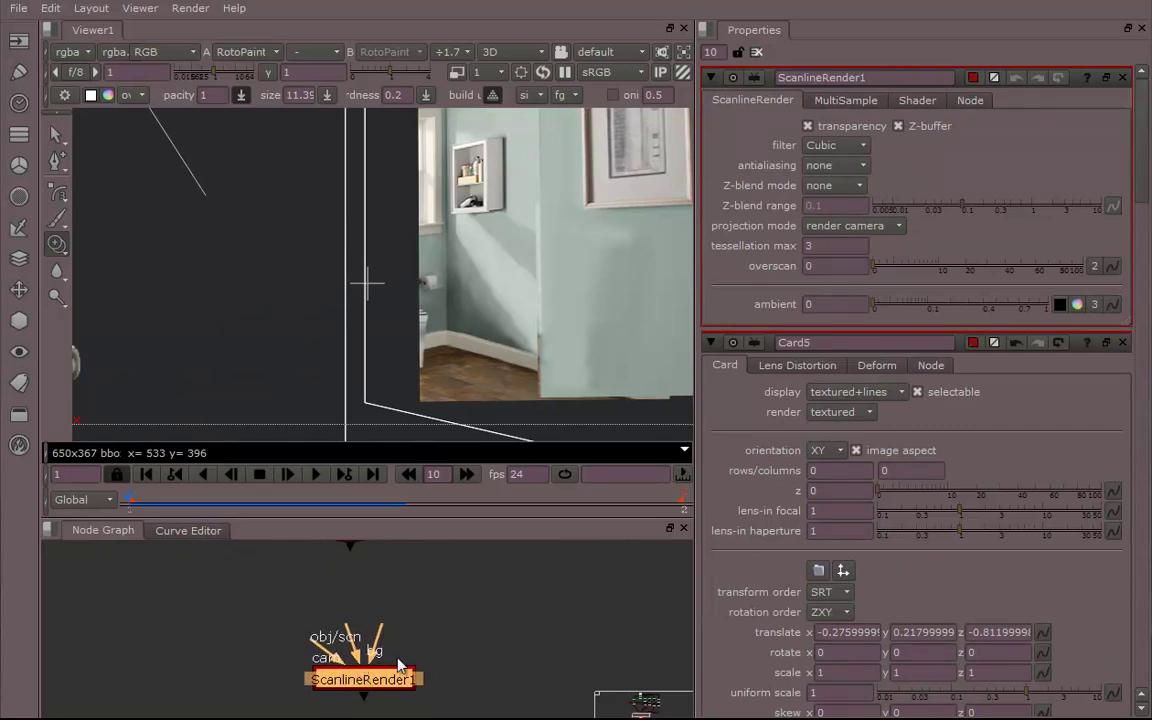
Connect the ScanlineRender's obj/scn input to the Scene node and space the two nodes vertically.
middle_drag(402, 667, 418, 671)
drag(327, 638, 380, 545)
scroll(372, 550, up, 3)
middle_drag(414, 633, 394, 538)
middle_drag(389, 629, 415, 694)
drag(371, 604, 388, 718)
middle_drag(434, 700, 434, 642)
middle_drag(474, 562, 470, 582)
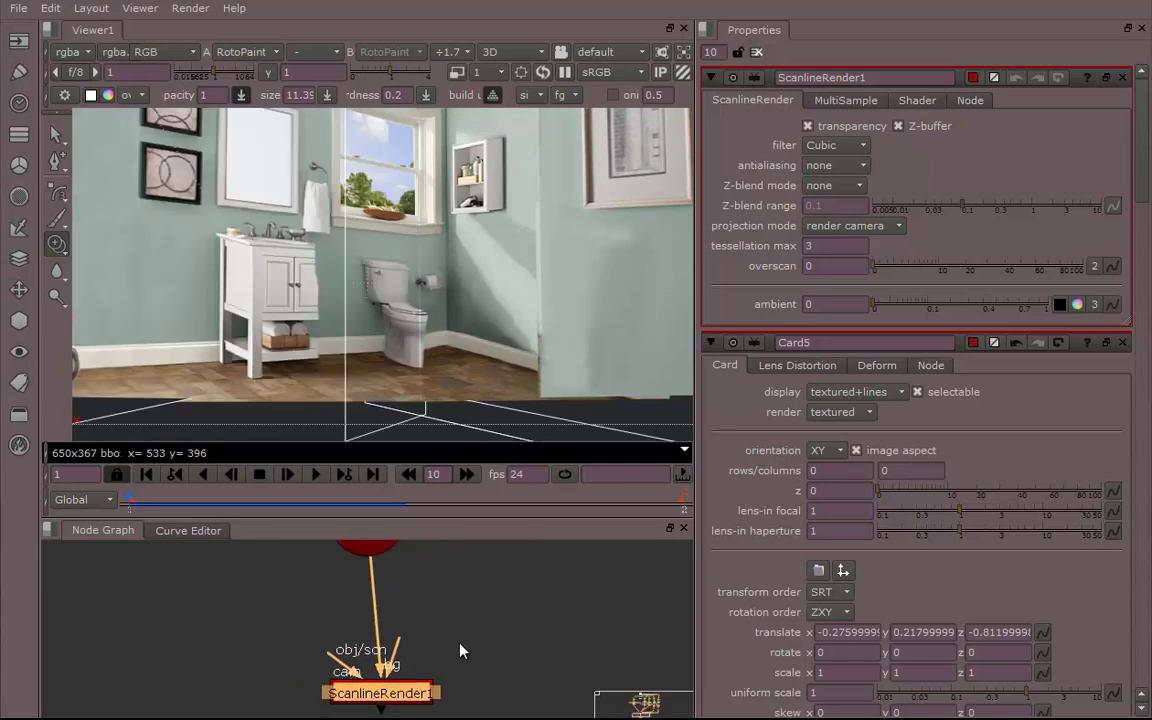
Place the Viewer node beside ScanlineRender1 and feed the render into viewer input 2.
middle_drag(474, 387, 514, 378)
scroll(501, 403, down, 3)
ctrl+drag(515, 377, 498, 356)
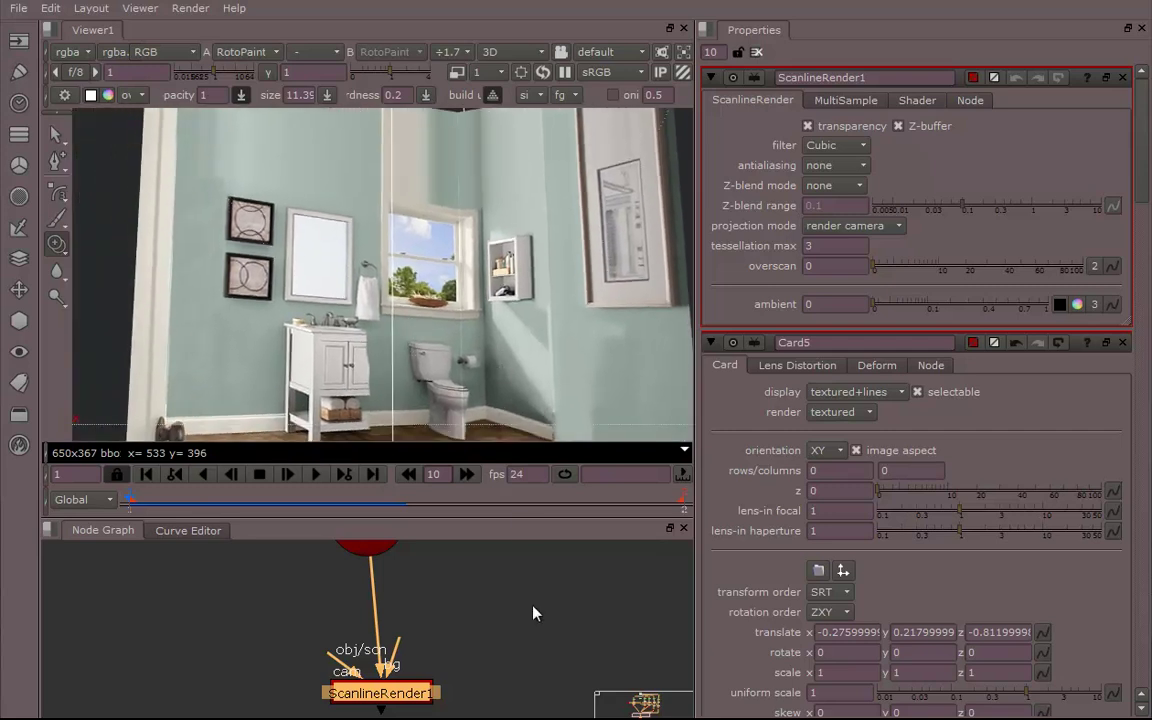
middle_drag(548, 642, 464, 715)
scroll(519, 656, down, 4)
middle_drag(482, 658, 475, 703)
middle_drag(422, 614, 446, 707)
drag(410, 602, 505, 650)
scroll(505, 650, up, 4)
middle_drag(391, 650, 409, 673)
drag(506, 660, 474, 664)
click(318, 655)
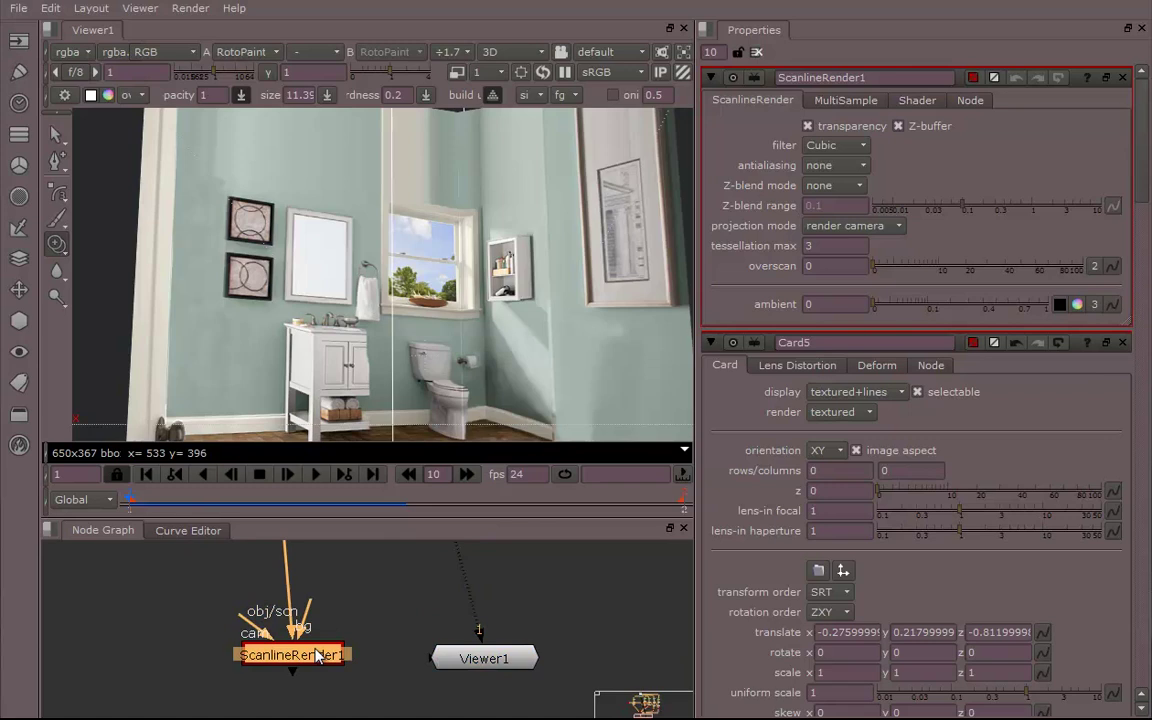
key(2)
middle_drag(414, 636, 405, 650)
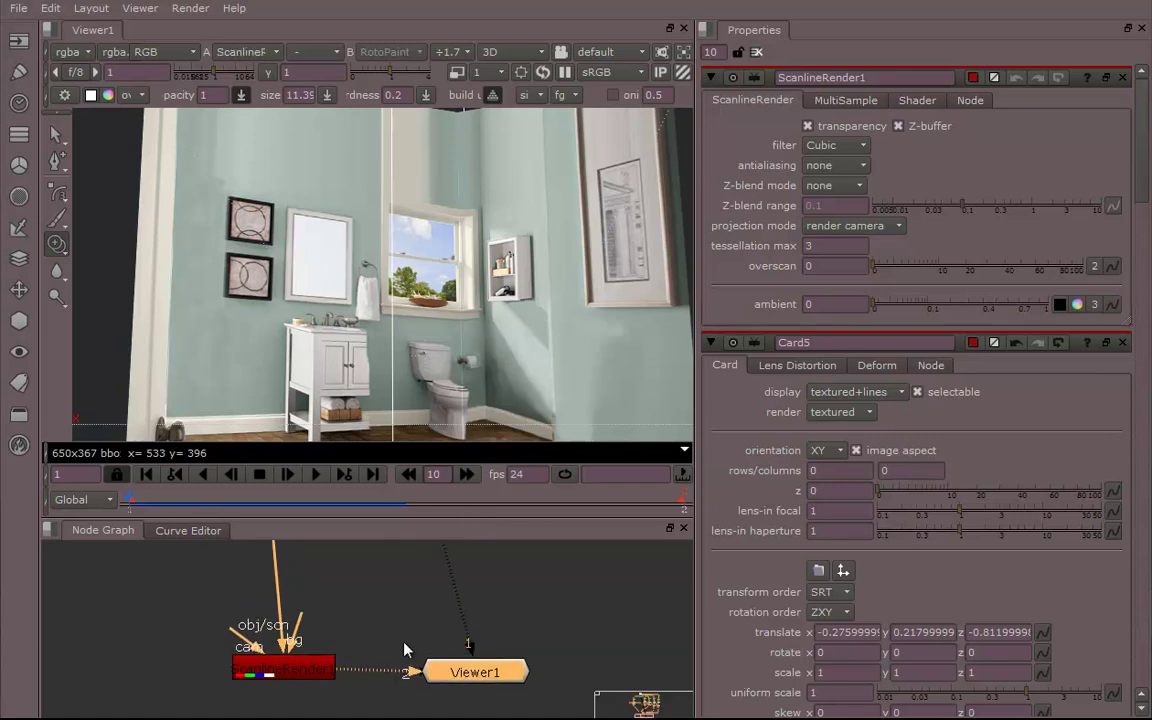
mouse_move(546, 382)
ctrl+mouse_down()
mouse_move(528, 388)
mouse_move(541, 382)
ctrl+mouse_up()
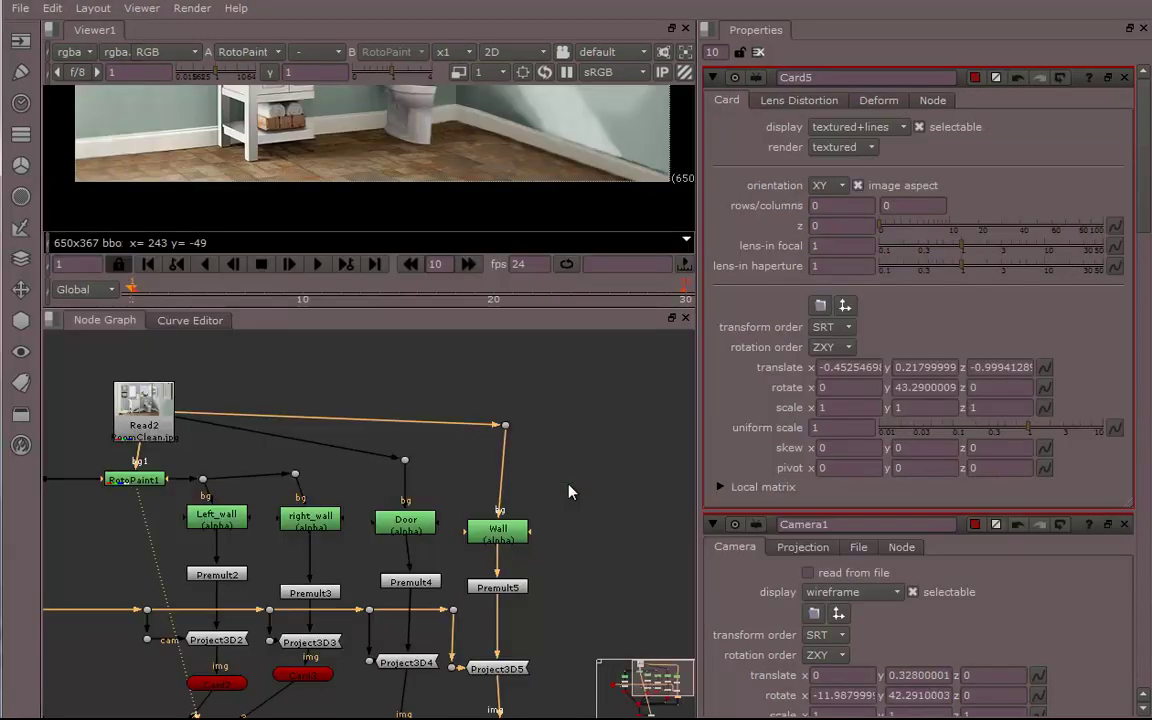
Add a new RotoPaint node beside the Wall branch and turn off its autokey option.
middle_drag(585, 503, 561, 527)
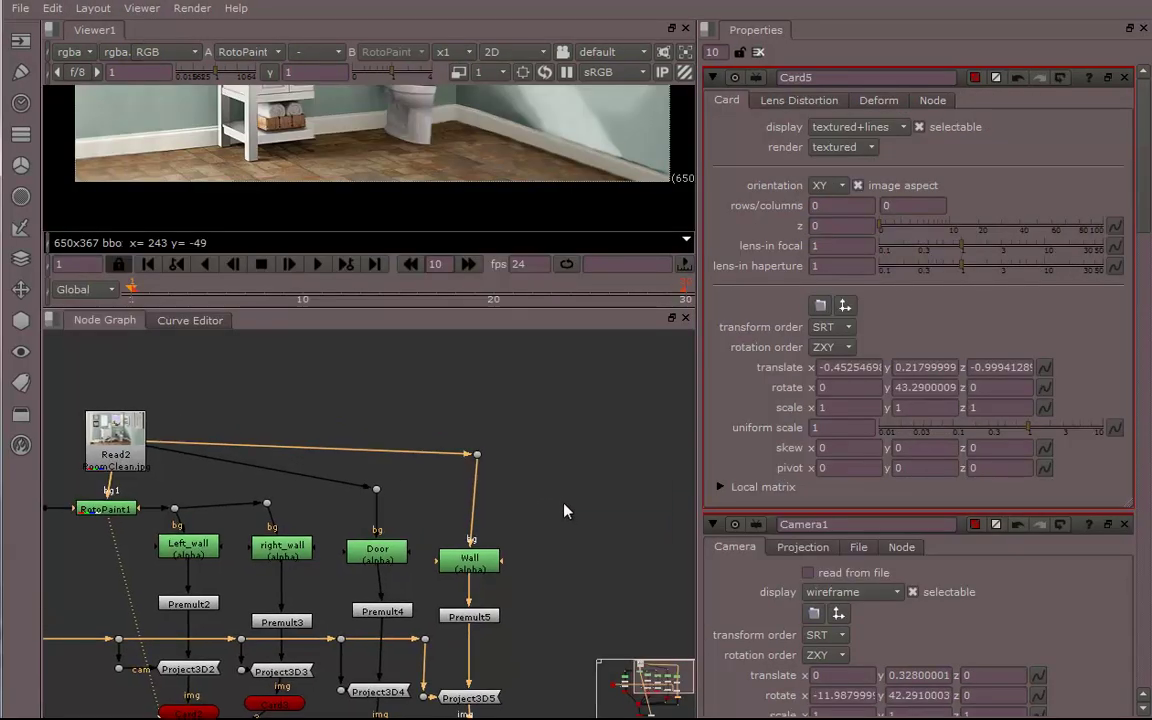
middle_drag(364, 405, 358, 423)
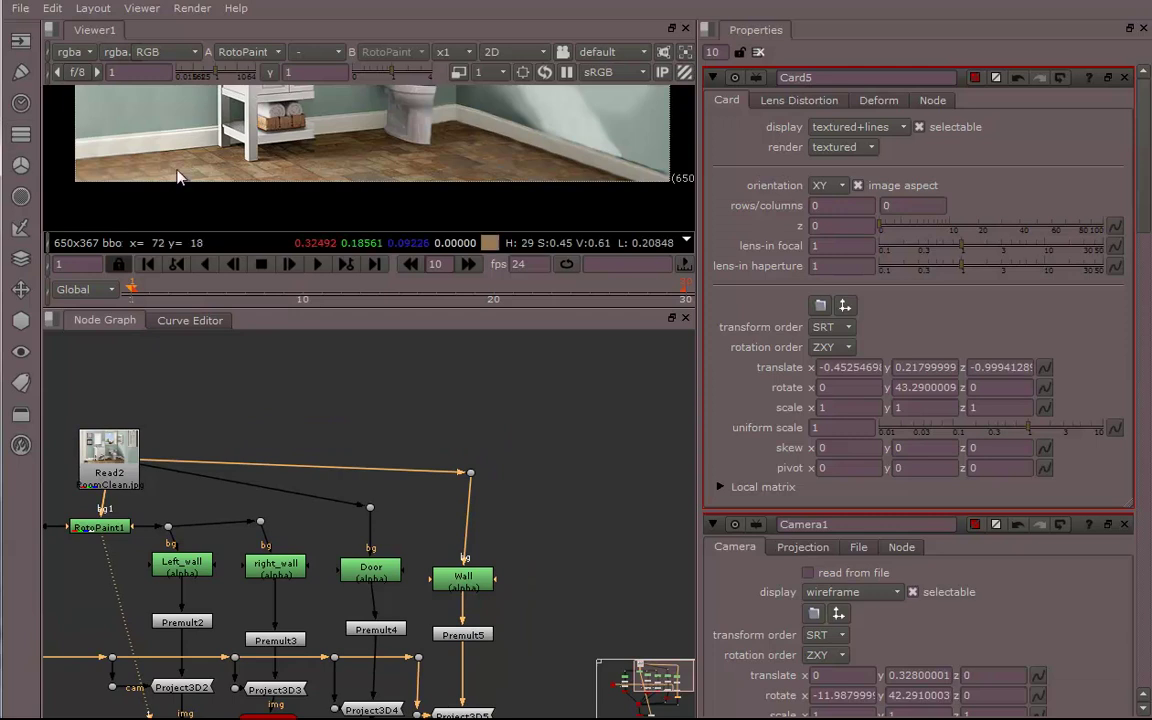
middle_drag(369, 122, 401, 197)
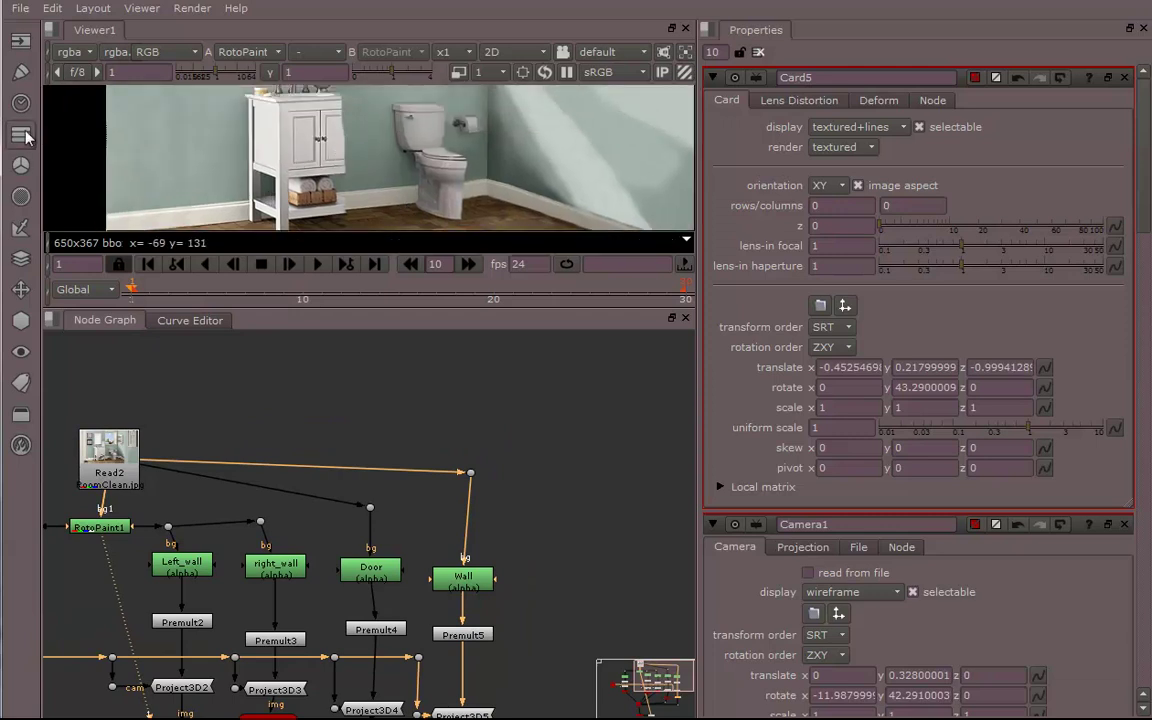
click(18, 78)
click(419, 363)
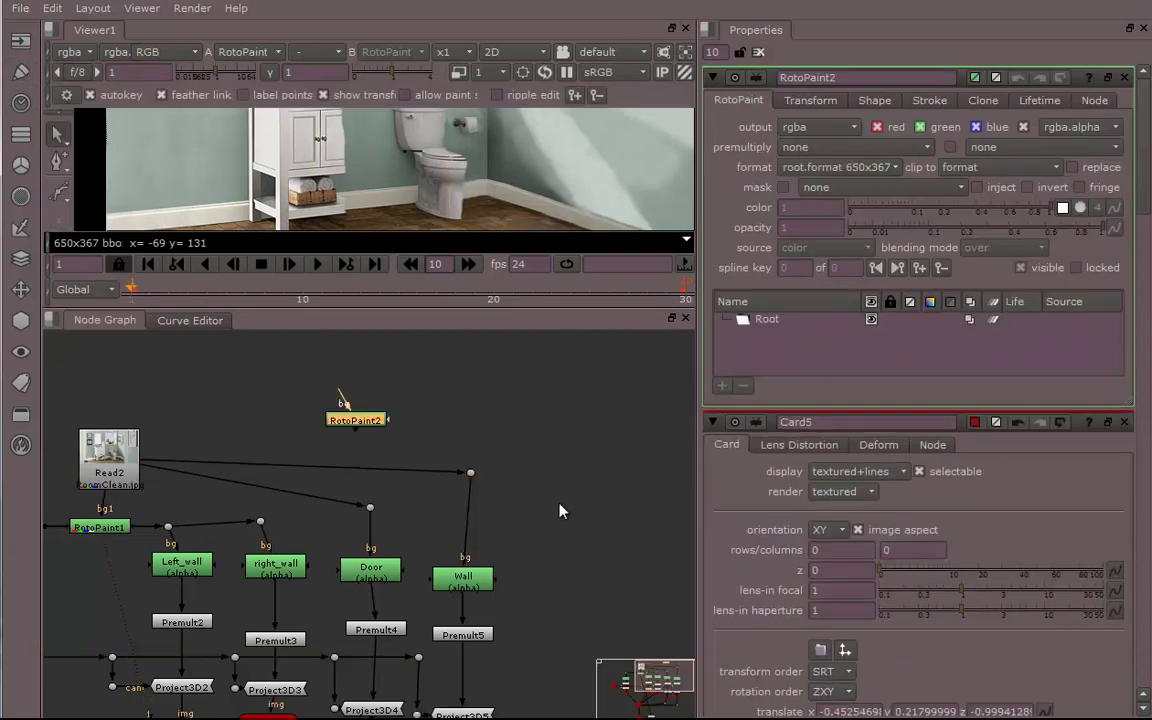
middle_drag(560, 507, 512, 504)
drag(304, 412, 539, 499)
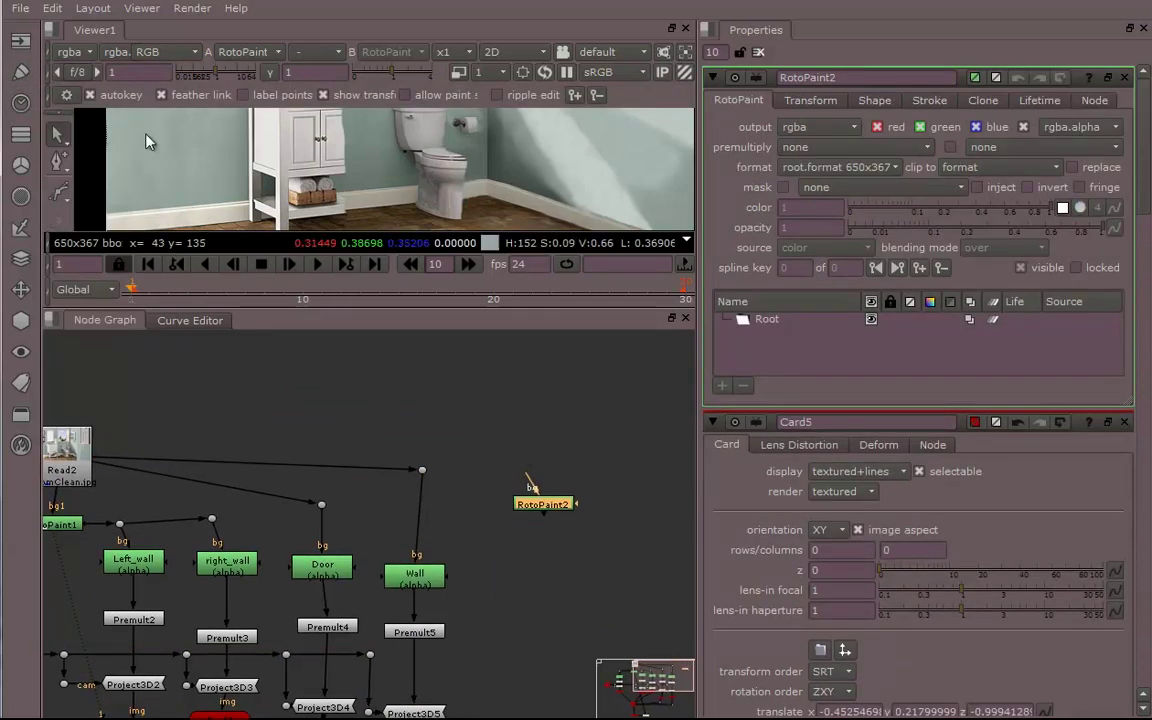
click(90, 94)
middle_drag(528, 455, 562, 485)
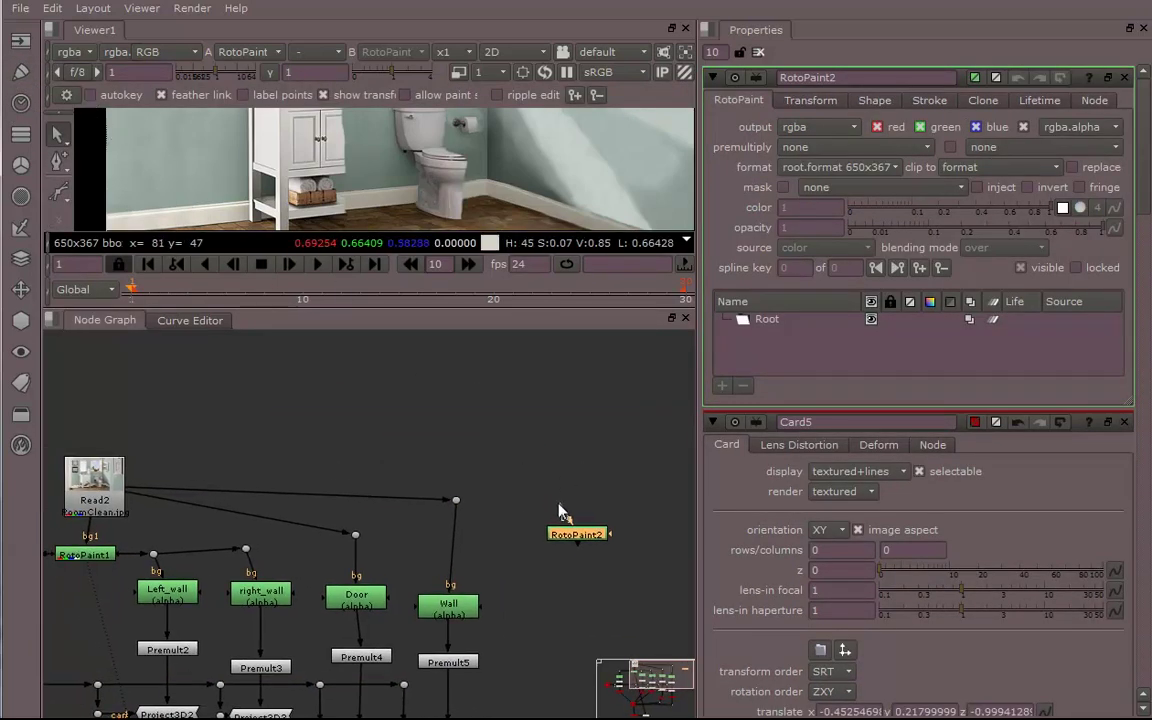
Connect RotoPaint2's bg input to Read2, route the pipe through a dot, and line up the new branch beside Wall.
drag(553, 532, 110, 485)
middle_drag(352, 534, 378, 549)
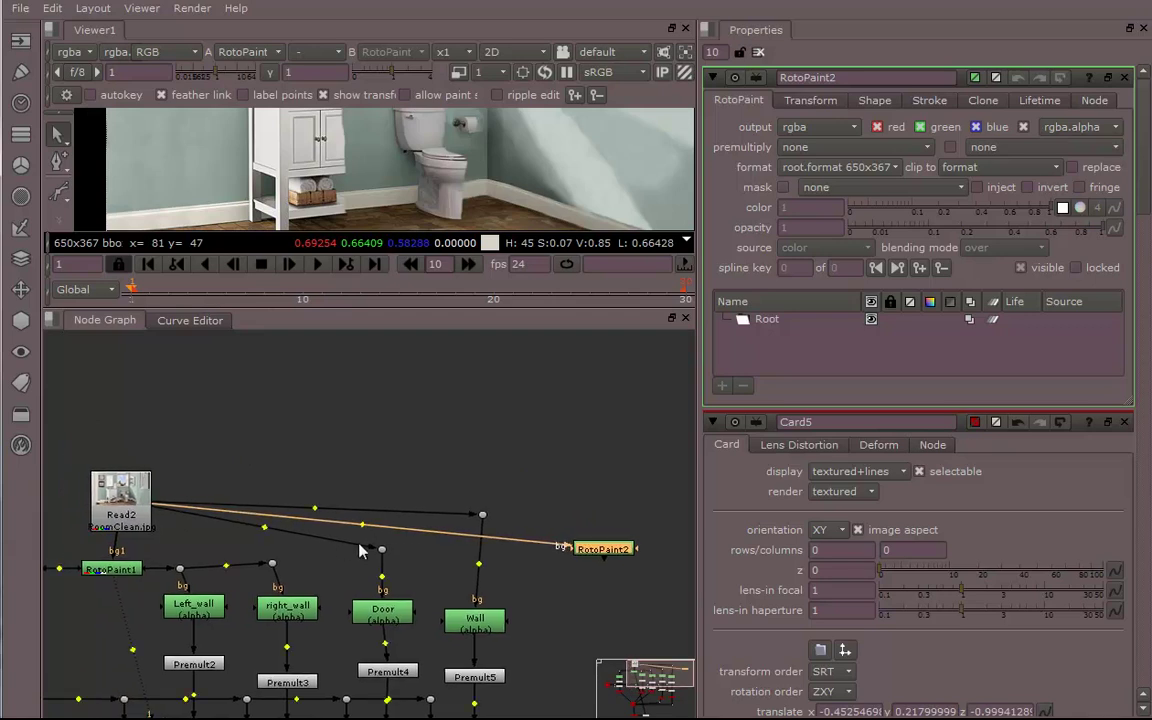
ctrl+drag(362, 524, 535, 458)
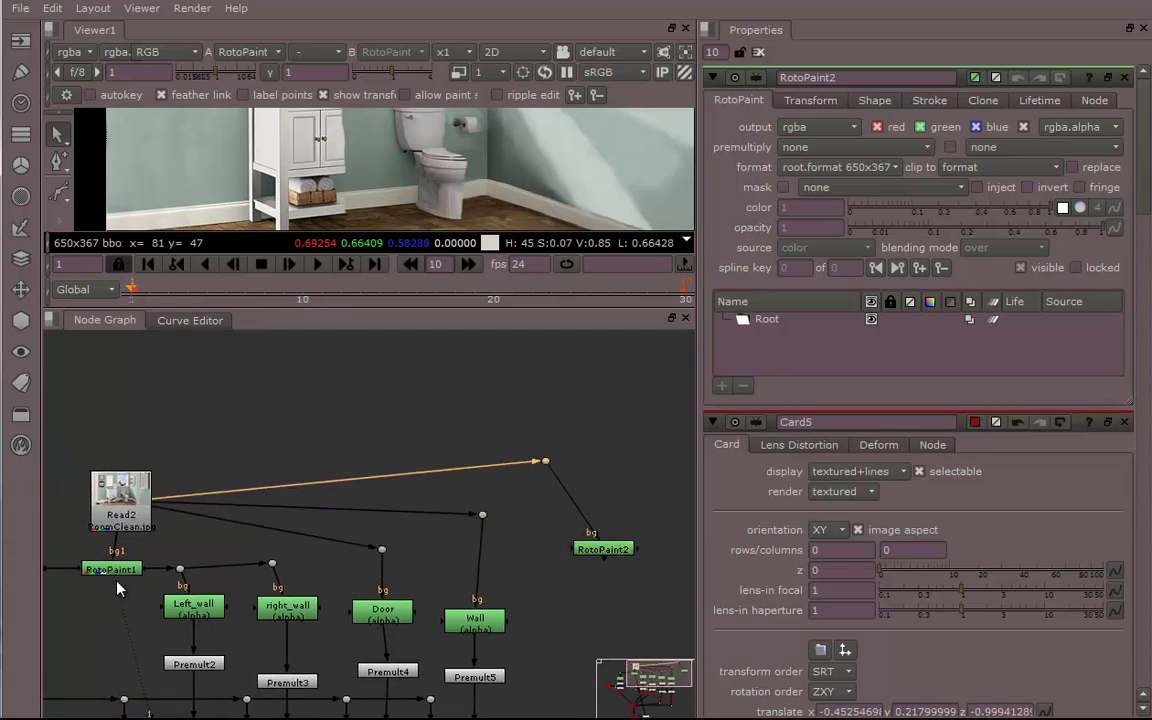
middle_drag(117, 582, 198, 576)
click(196, 561)
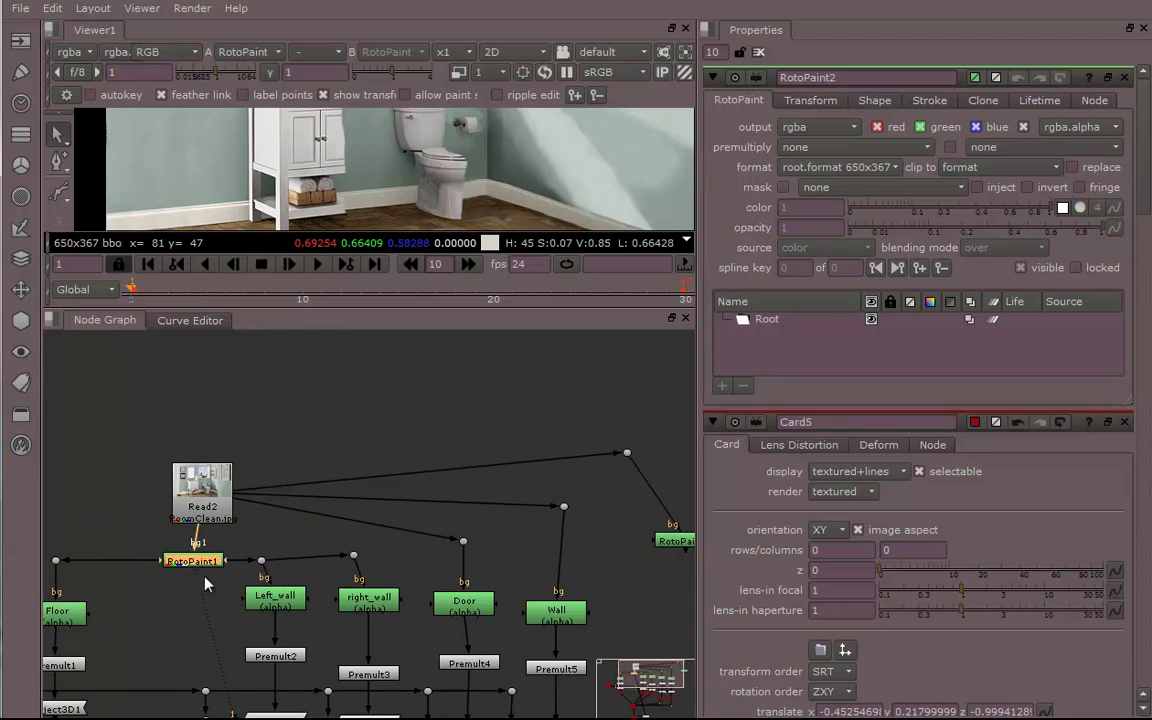
middle_drag(218, 592, 52, 590)
drag(511, 552, 491, 623)
drag(460, 453, 488, 485)
Add a Premult node below RotoPaint2 and connect it to RotoPaint2's output.
middle_drag(556, 624, 544, 556)
click(551, 578)
key(Tab)
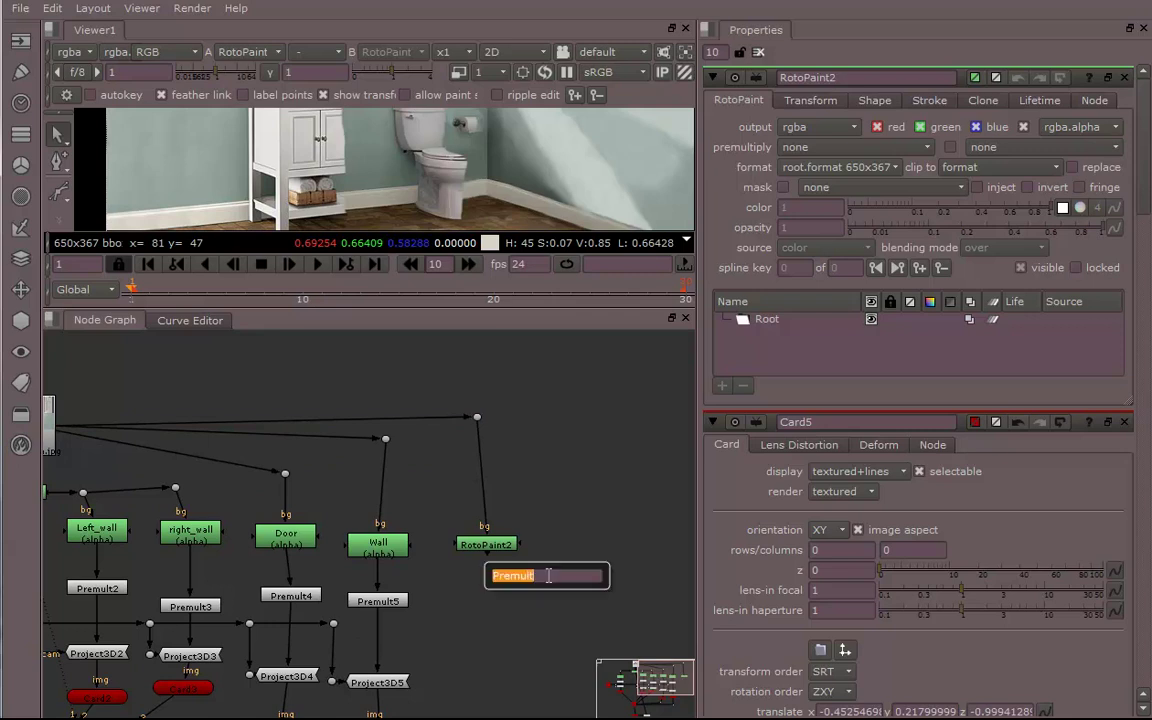
text(pre)
key(Return)
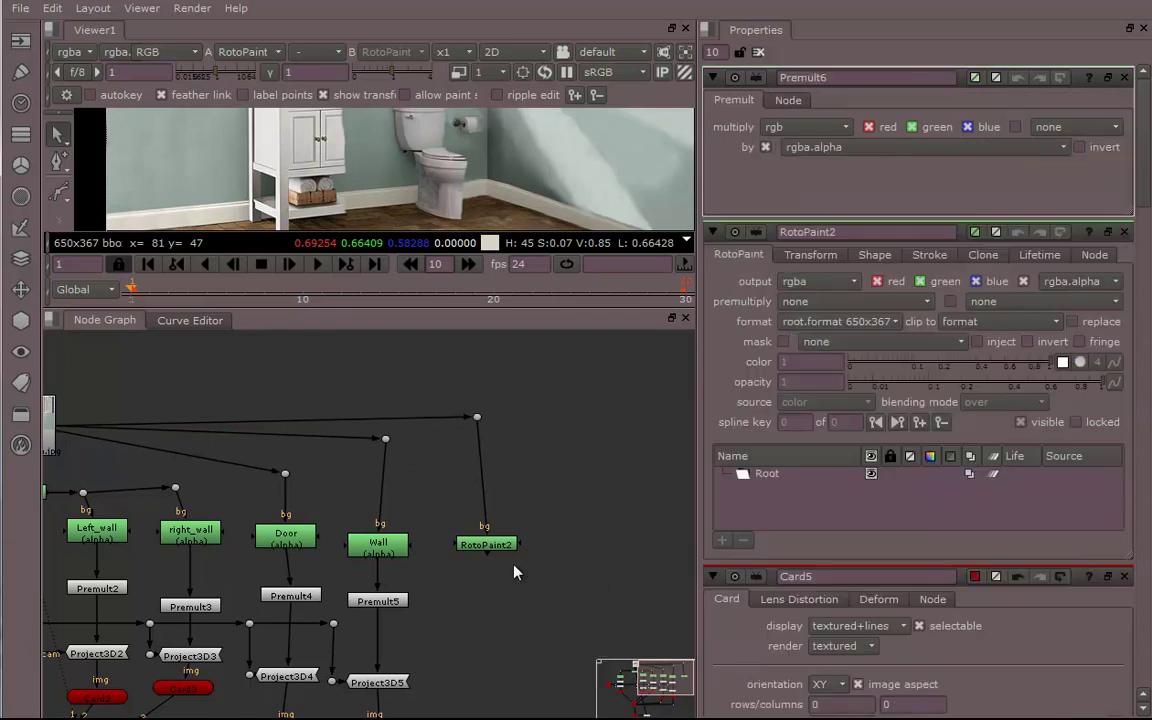
drag(546, 587, 482, 550)
drag(480, 605, 497, 622)
middle_drag(503, 623, 558, 553)
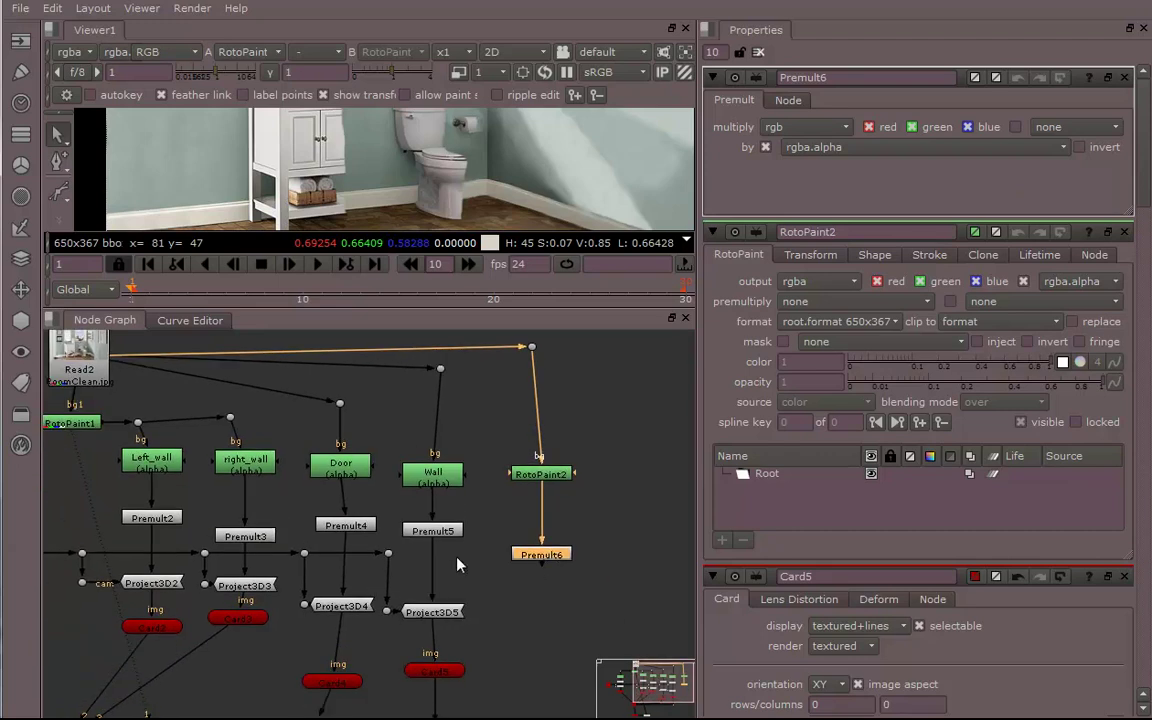
Add a Project3D node below Premult6 and connect its cam input to the shared camera pipe through a dot.
click(21, 320)
mouse_move(103, 412)
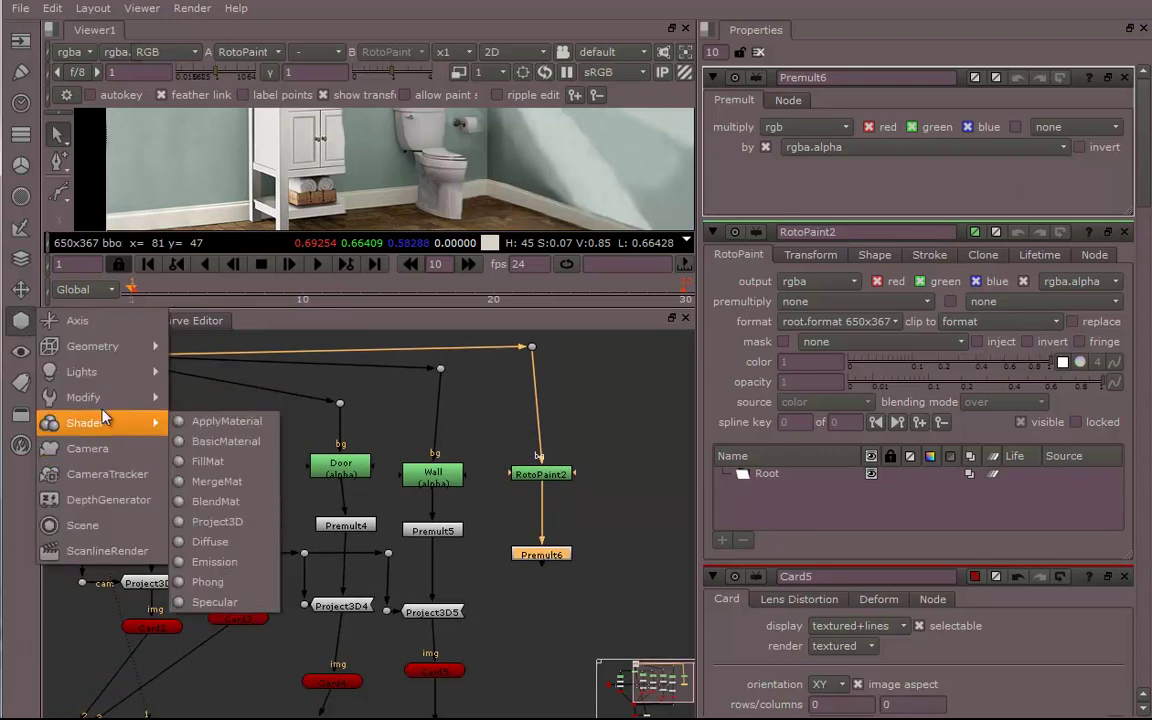
mouse_move(120, 438)
click(217, 521)
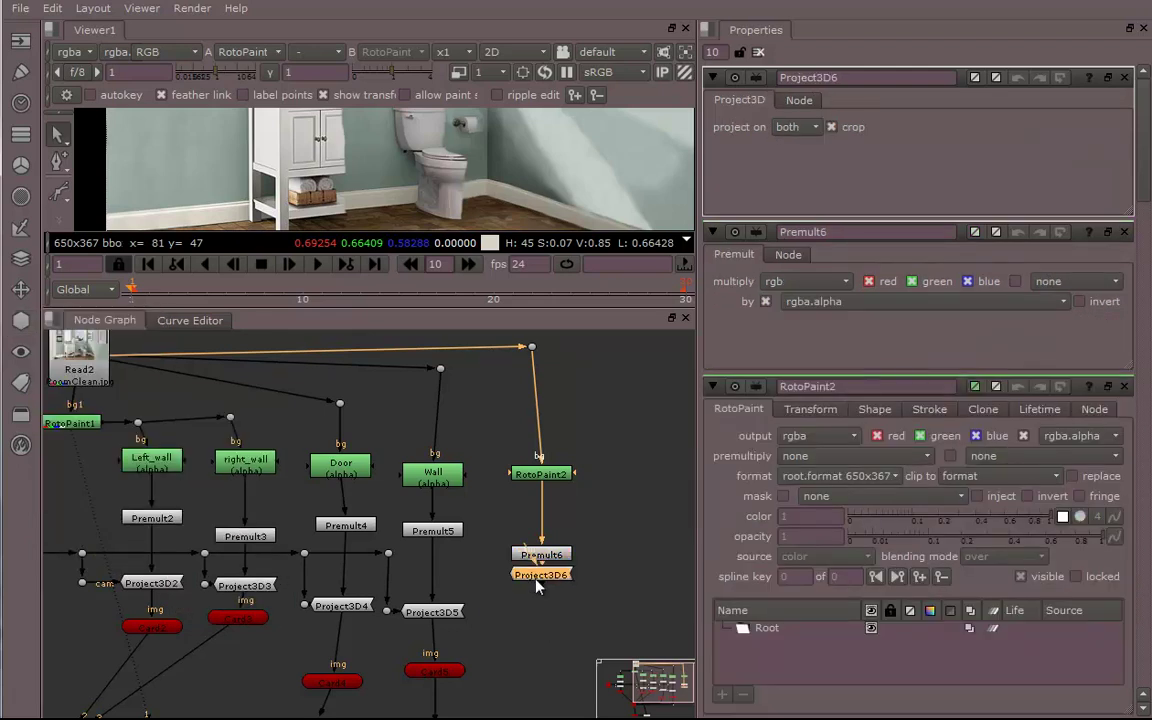
drag(540, 637, 389, 562)
click(484, 620)
ctrl+drag(440, 586, 488, 569)
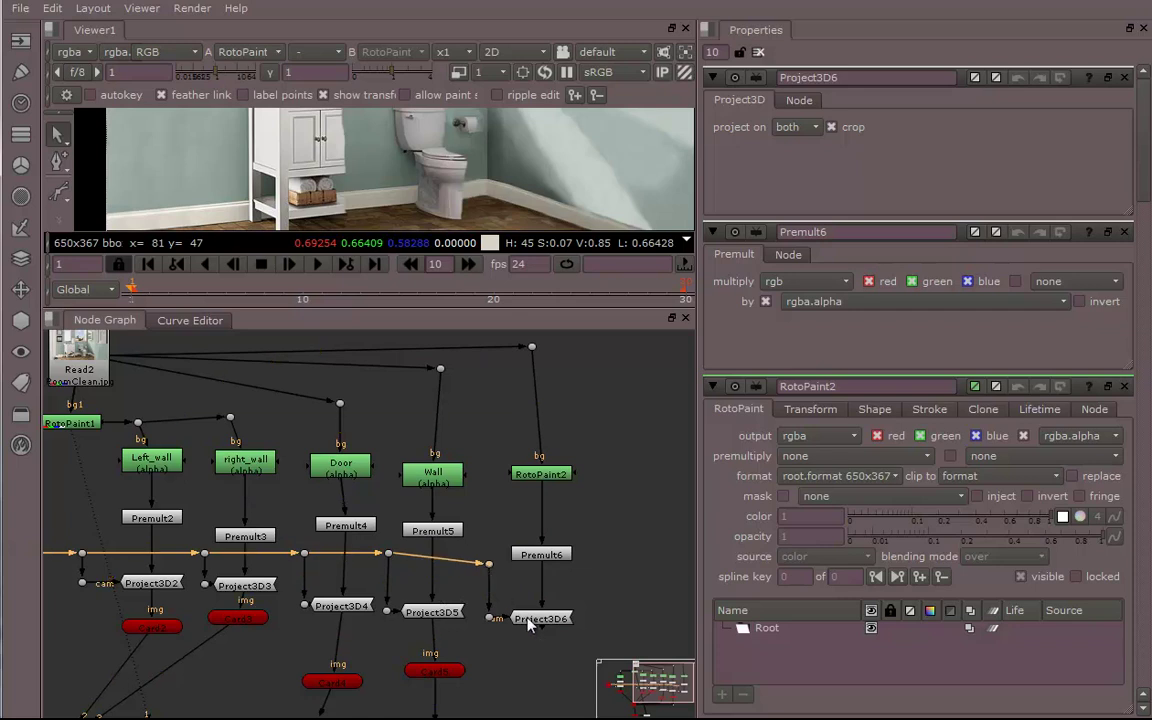
Add a Cube node fed by Project3D6 and connect it to the Scene through a routing dot.
middle_drag(537, 640, 530, 521)
click(540, 566)
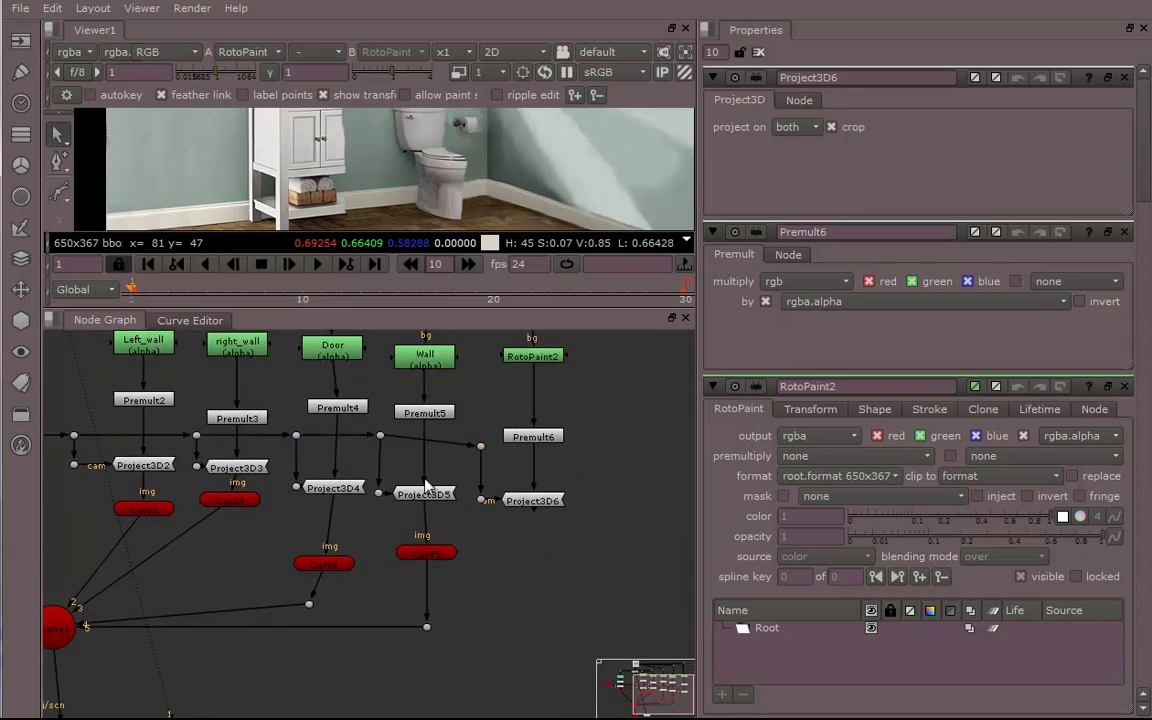
click(21, 321)
mouse_move(107, 346)
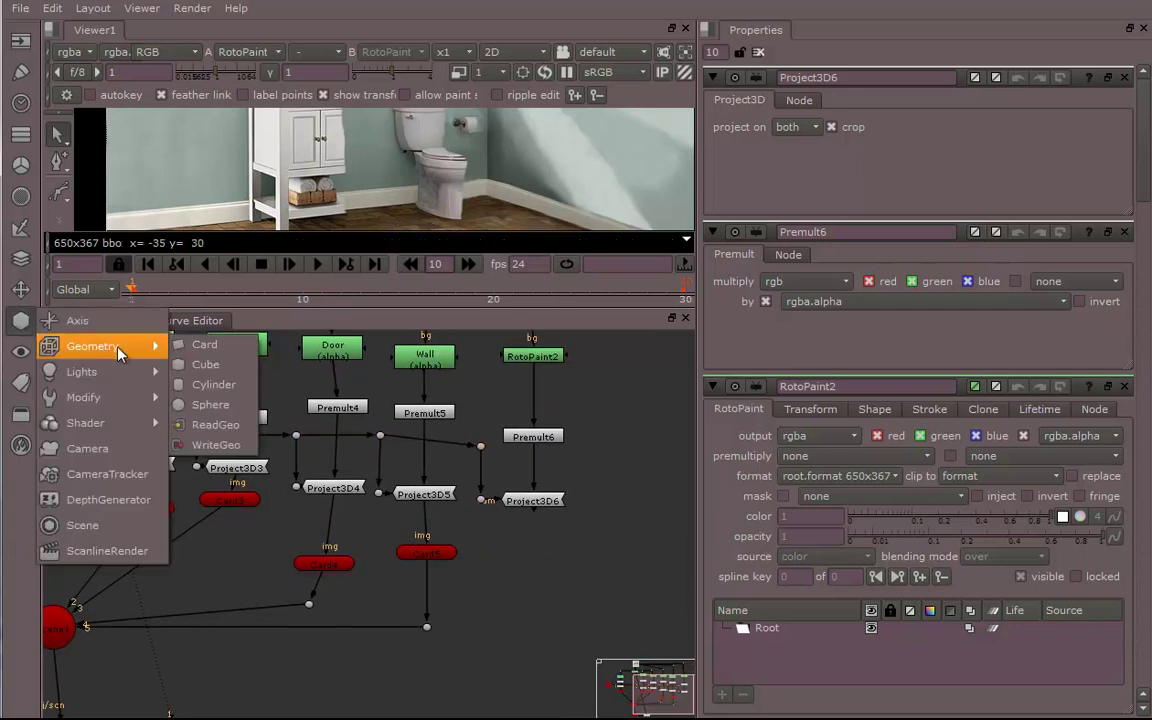
click(206, 369)
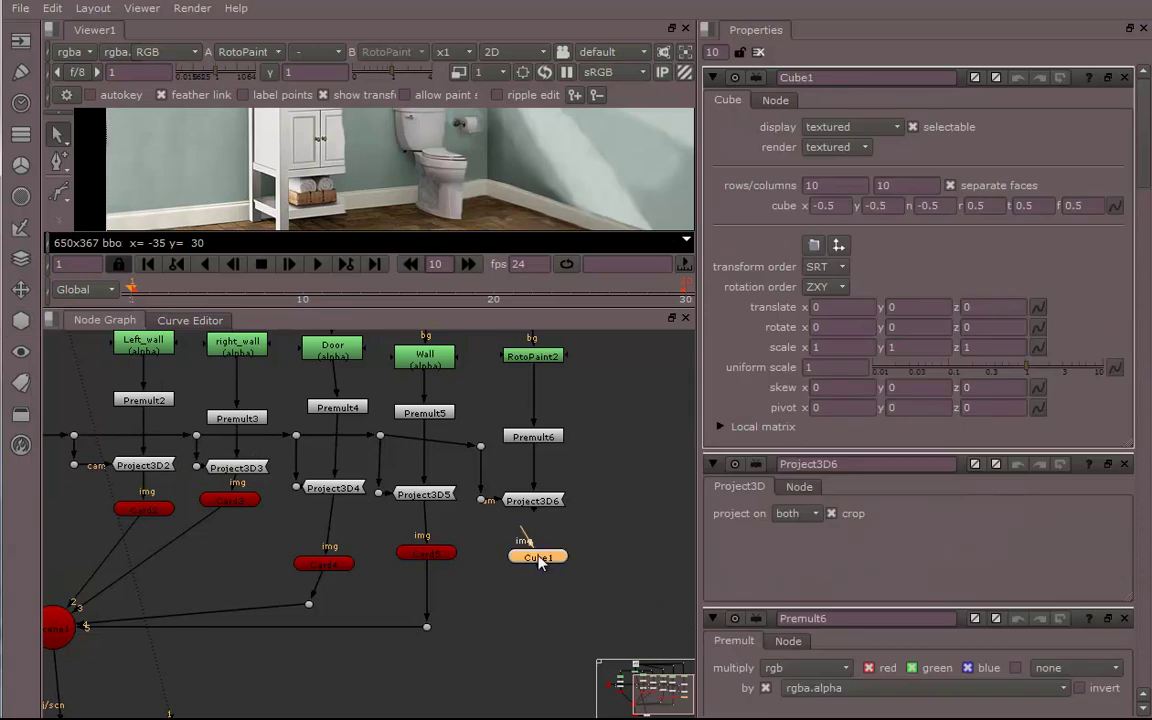
drag(534, 506, 535, 505)
middle_drag(553, 579, 564, 536)
drag(555, 546, 74, 596)
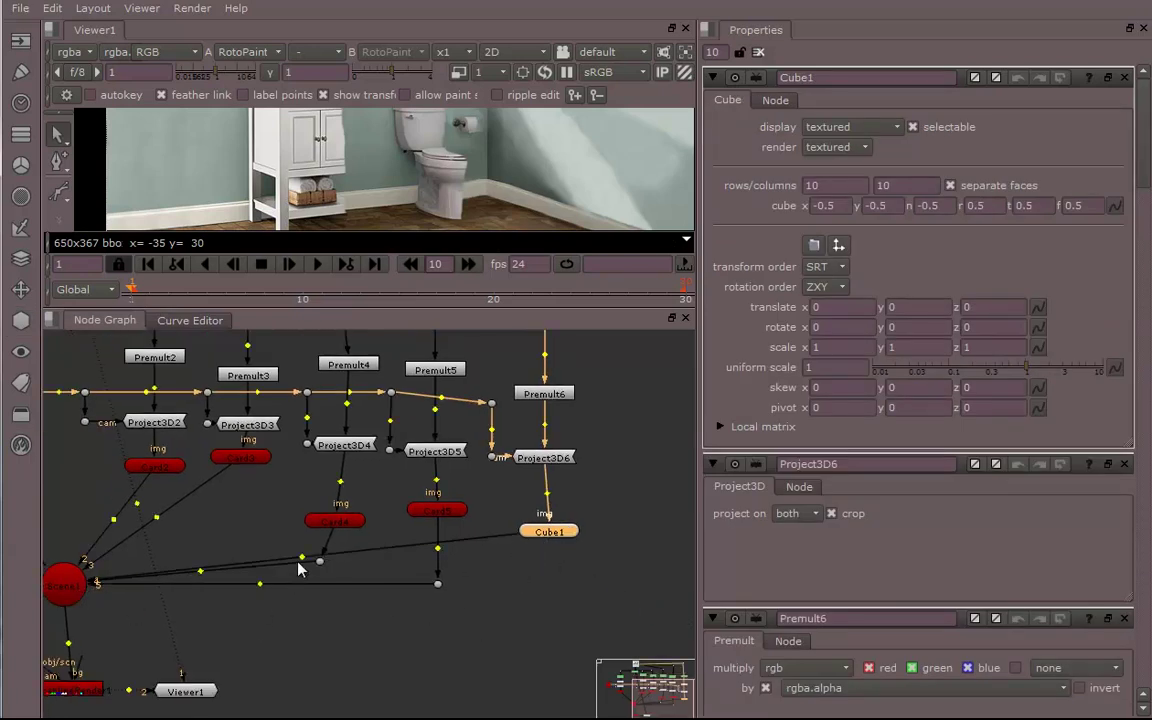
ctrl+drag(303, 563, 548, 617)
Set Cube1's display to textured+lines and its rows and columns to 0 and 0.
click(547, 536)
click(890, 127)
click(885, 146)
drag(822, 187, 768, 187)
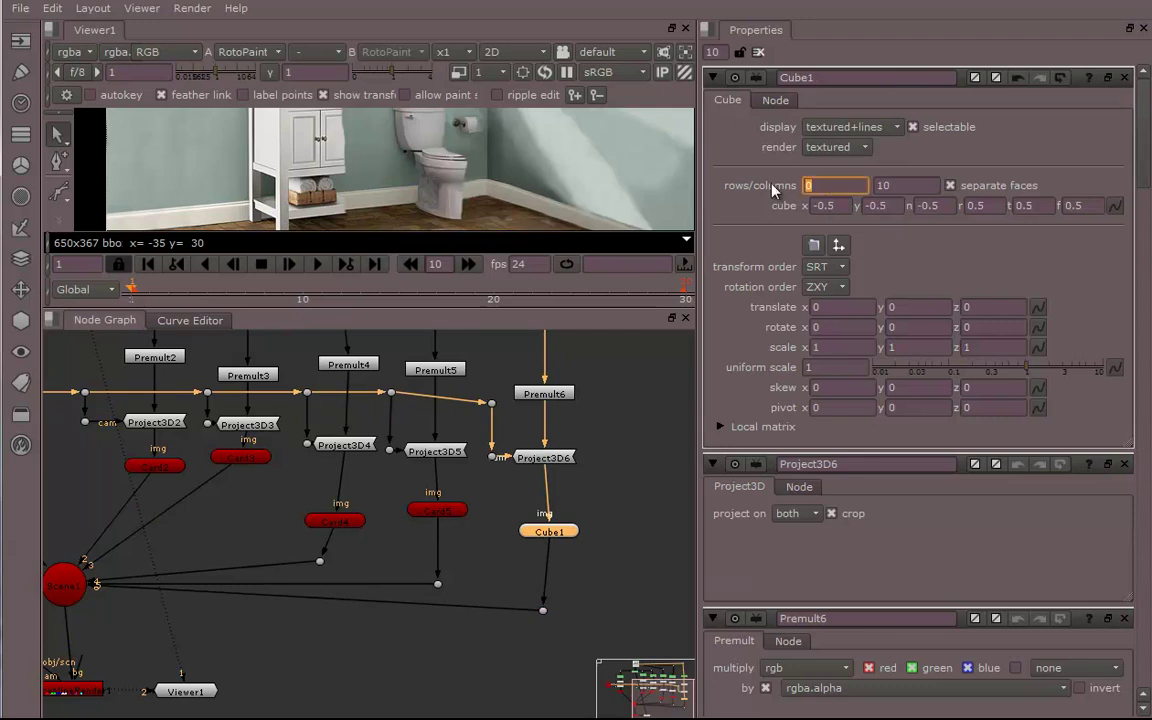
text(0)
click(913, 186)
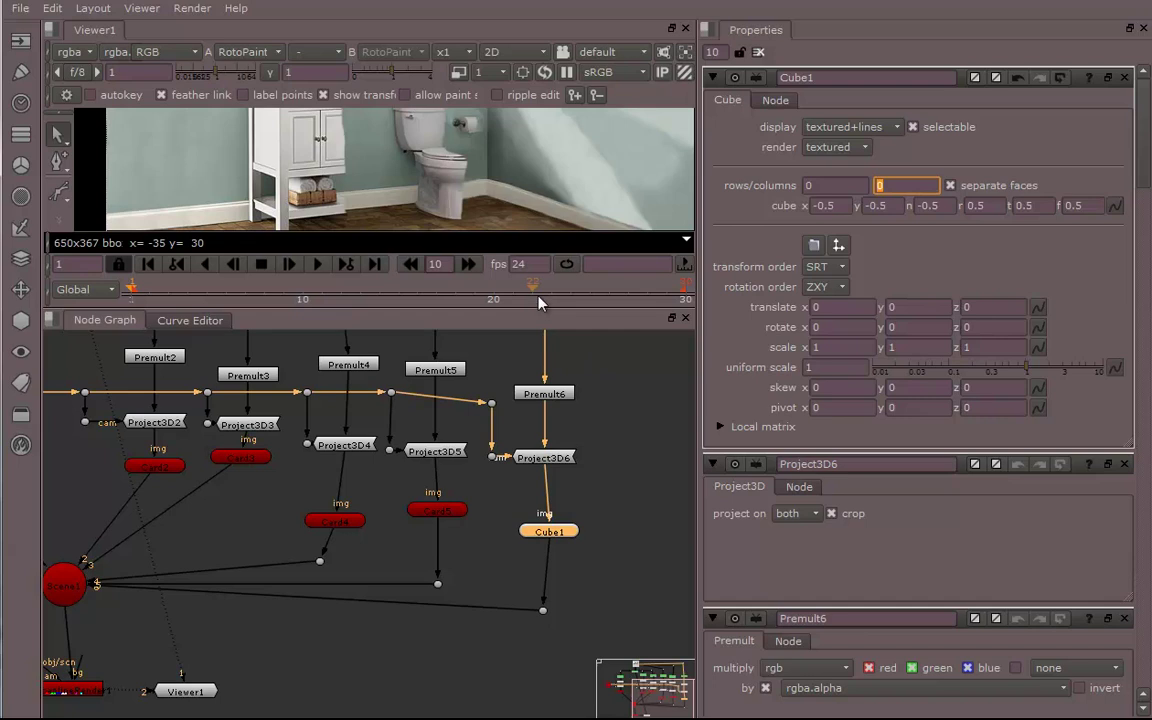
Switch the viewer to 3D, enlarge it, and set Cube1's uniform scale to 0.1.
click(510, 52)
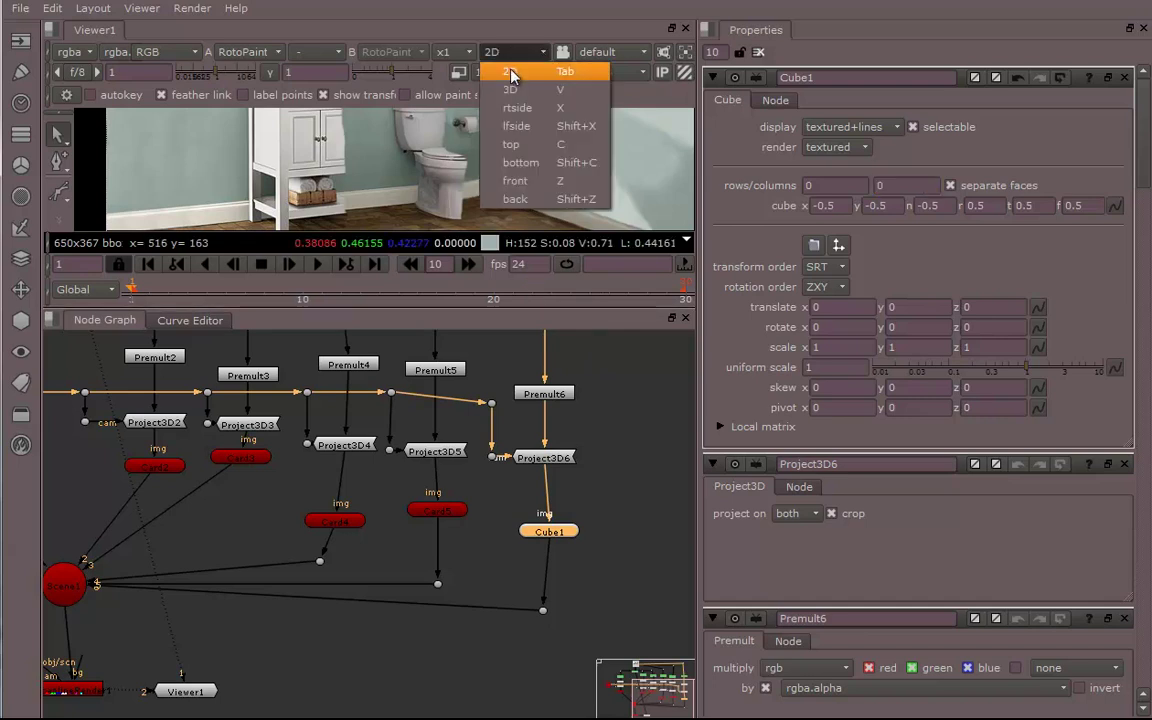
click(510, 89)
scroll(400, 155, down, 5)
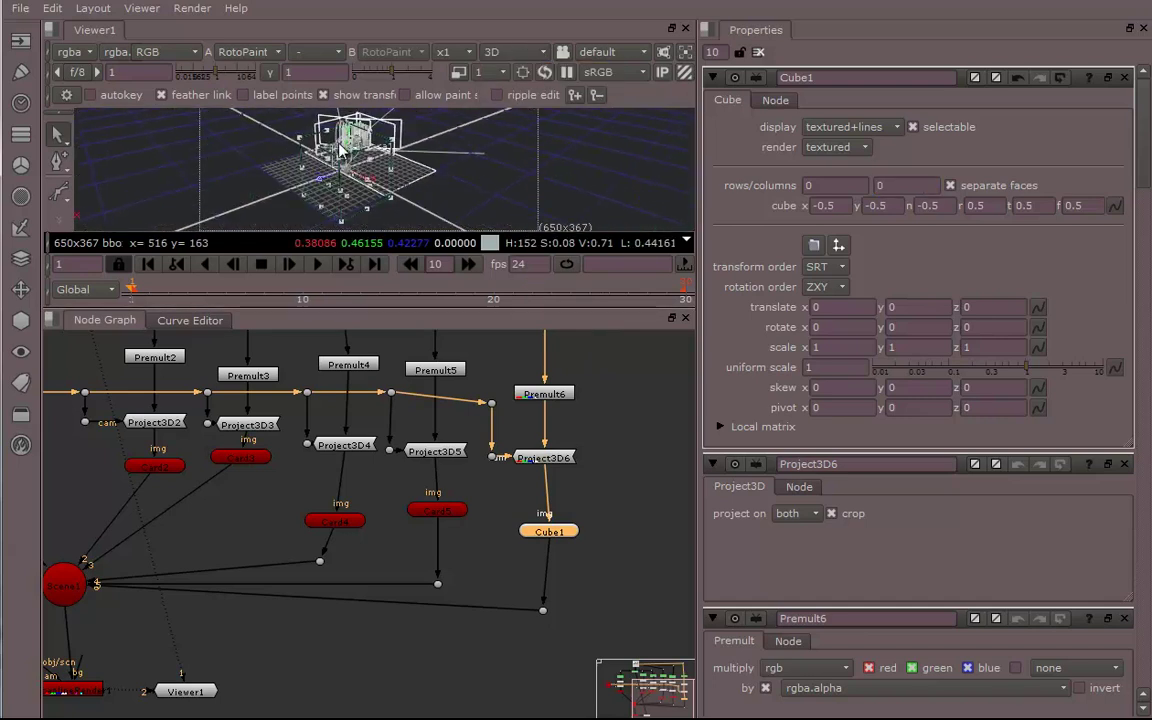
mouse_move(388, 155)
ctrl+mouse_down()
mouse_move(366, 186)
mouse_move(400, 200)
mouse_move(434, 284)
mouse_move(478, 538)
mouse_move(504, 579)
mouse_move(490, 603)
ctrl+mouse_up()
scroll(474, 420, up, 8)
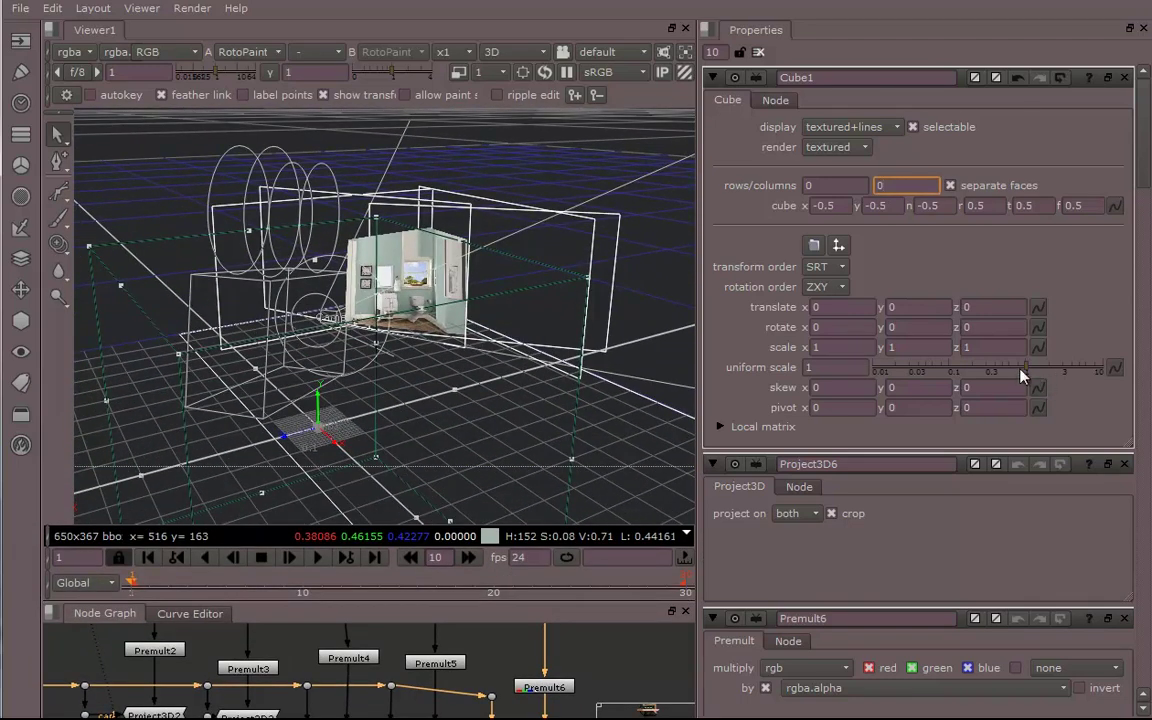
drag(1022, 372, 951, 375)
Move Cube1 in the 3D view to about translate x -0.156 and z -0.518.
ctrl+drag(617, 406, 563, 408)
middle_drag(473, 435, 635, 288)
ctrl+drag(427, 329, 612, 258)
key(ctrl+z)
drag(416, 398, 792, 174)
middle_drag(473, 334, 401, 366)
ctrl+drag(474, 370, 437, 386)
alt+middle_drag(437, 386, 486, 369)
ctrl+drag(486, 370, 712, 236)
ctrl+drag(532, 238, 238, 140)
ctrl+drag(319, 193, 466, 282)
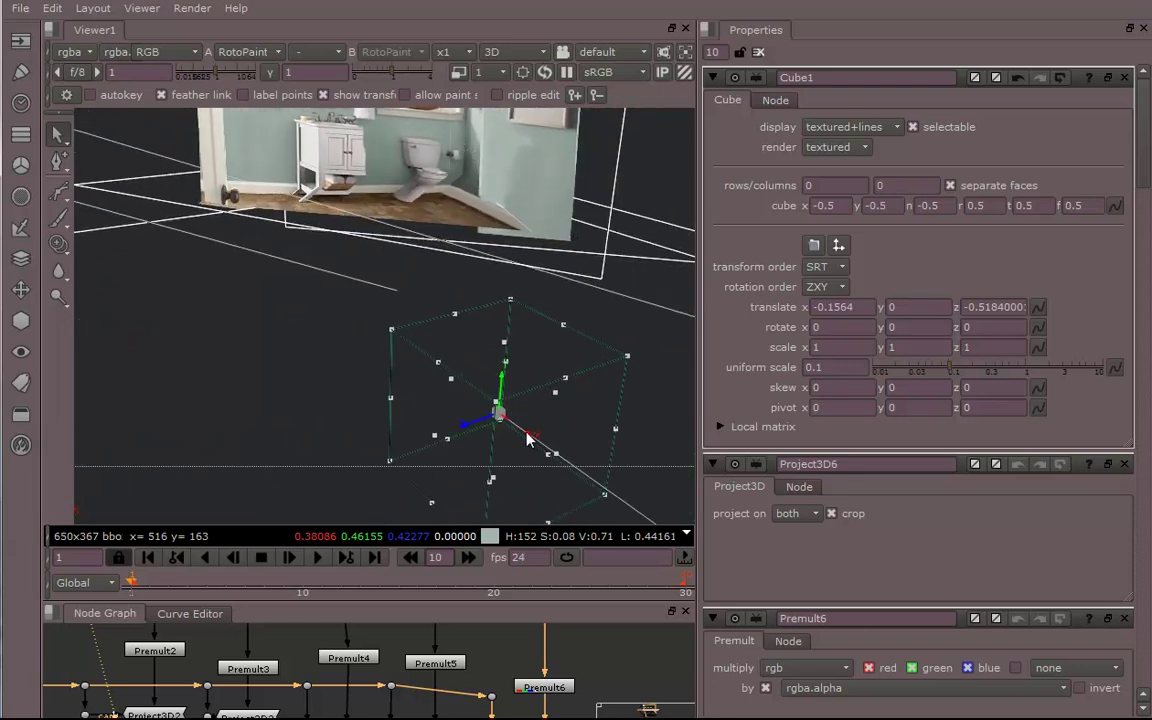
Move Cube1 onto the projected vanity, at about translate x -0.7385, y 0.0434 and z -0.744.
drag(473, 388, 618, 333)
drag(433, 321, 208, 305)
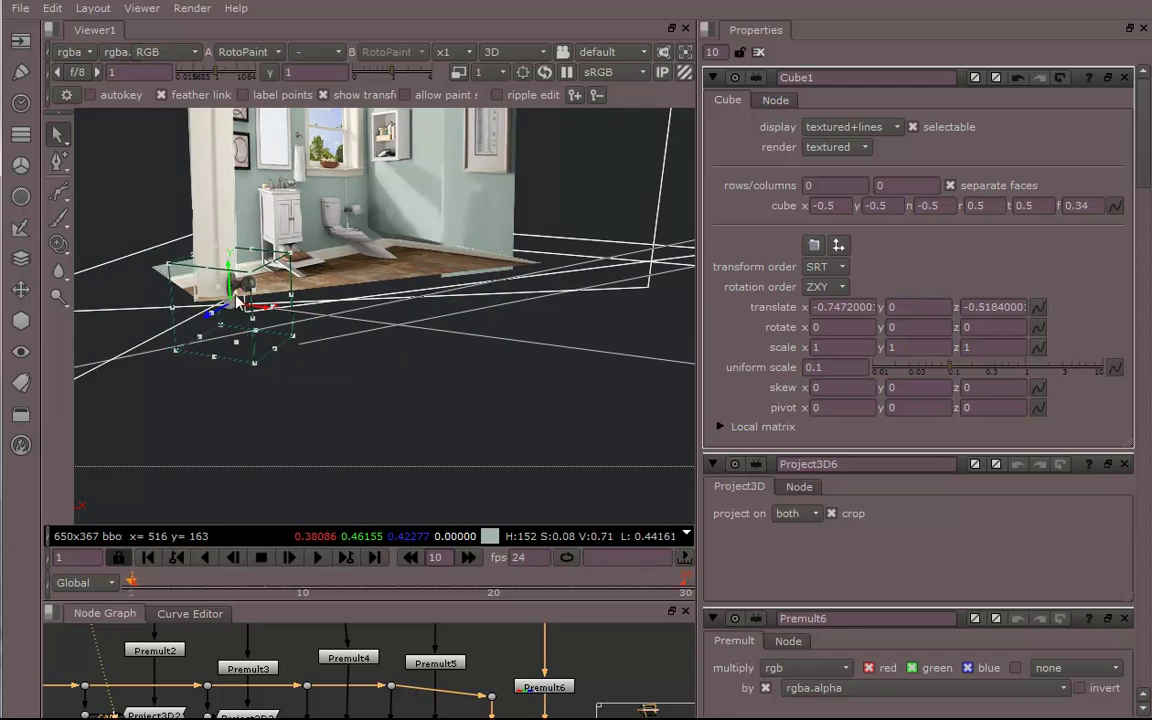
ctrl+drag(207, 318, 153, 337)
alt+middle_drag(153, 337, 261, 342)
ctrl+drag(261, 342, 885, 98)
ctrl+drag(520, 244, 284, 323)
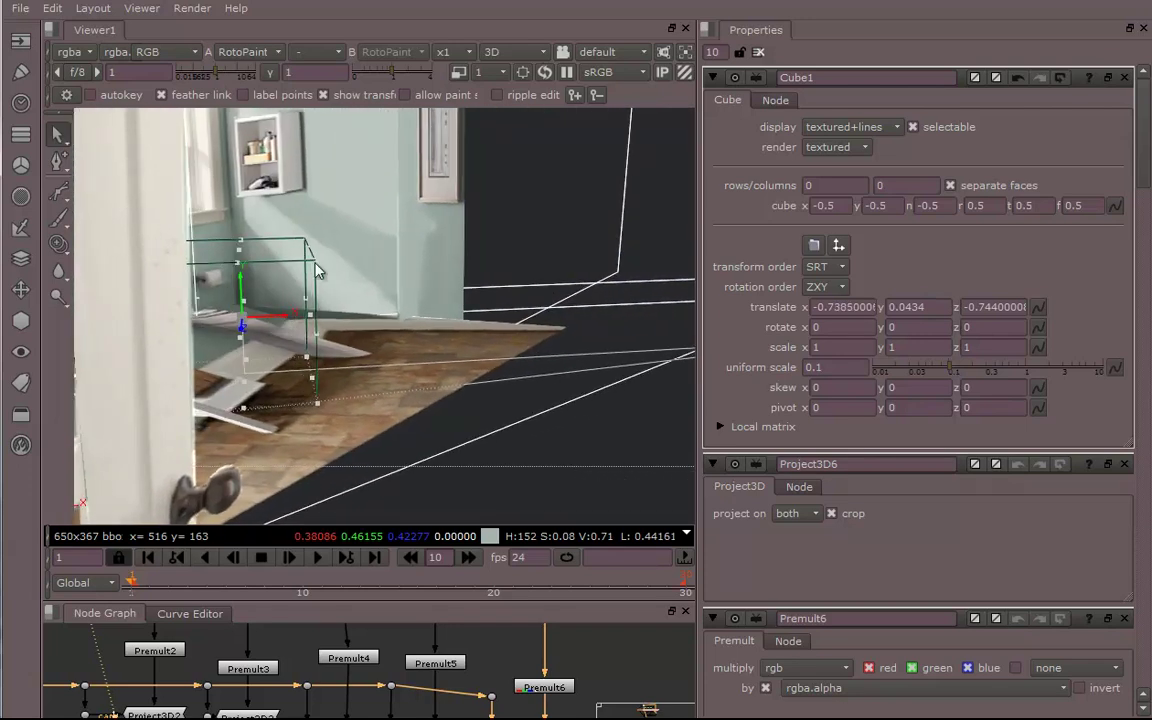
Reshape Cube1's faces around the vanity to about x -0.66, y -0.67, n -0.445, r -0.19, t 0.445 and f 0.81.
drag(316, 270, 250, 270)
ctrl+drag(311, 289, 185, 287)
alt+drag(376, 293, 344, 336)
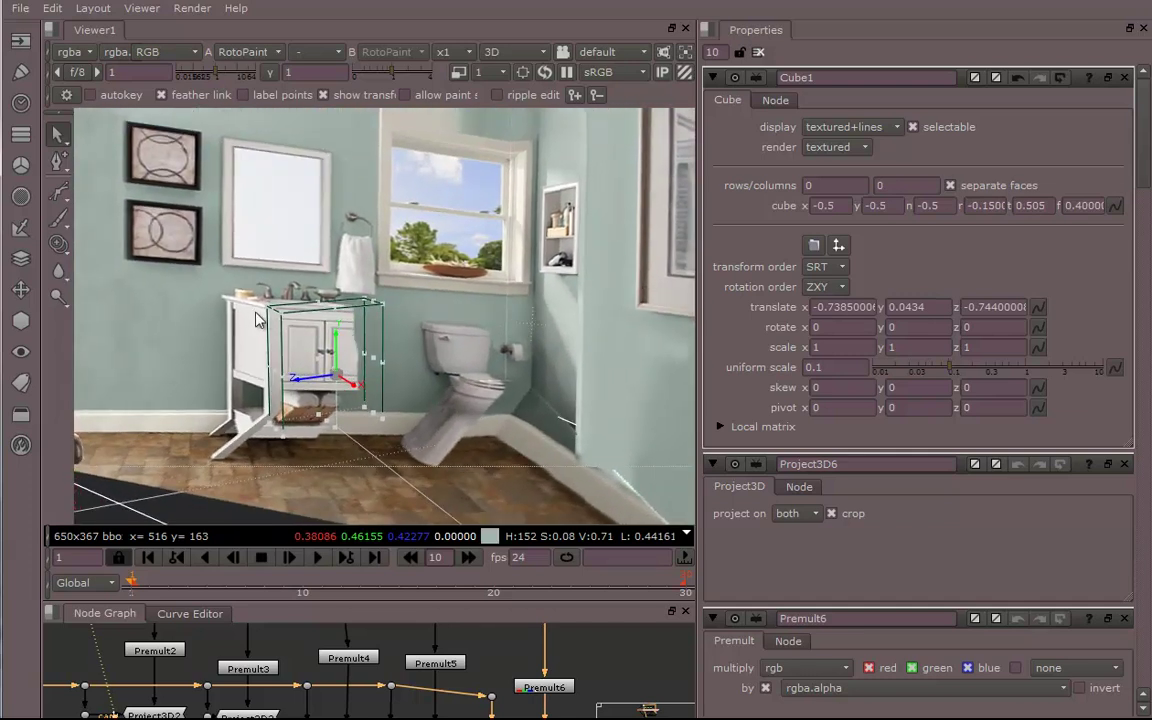
ctrl+drag(253, 313, 226, 307)
drag(250, 445, 235, 470)
drag(379, 298, 543, 345)
mouse_move(543, 345)
alt+middle_down()
mouse_move(493, 345)
mouse_move(544, 344)
alt+middle_up()
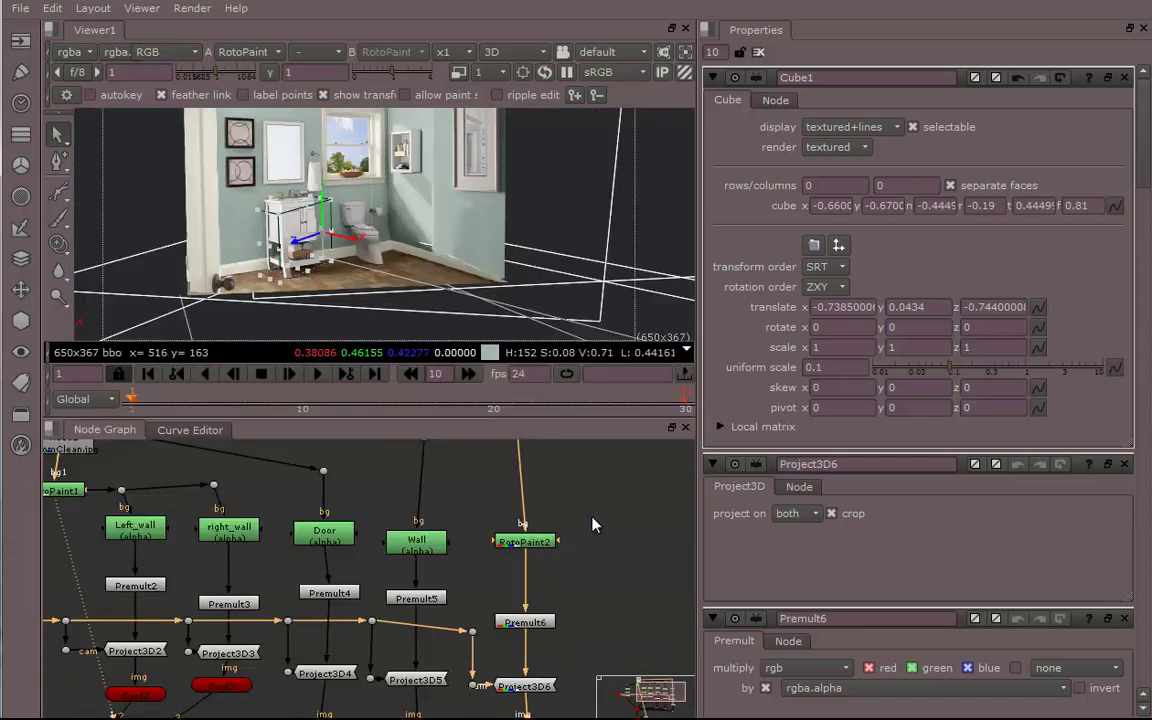
Switch the enlarged viewer to 2D and disable RotoPaint1 to show the original bathroom image around the vanity.
middle_drag(585, 471, 578, 522)
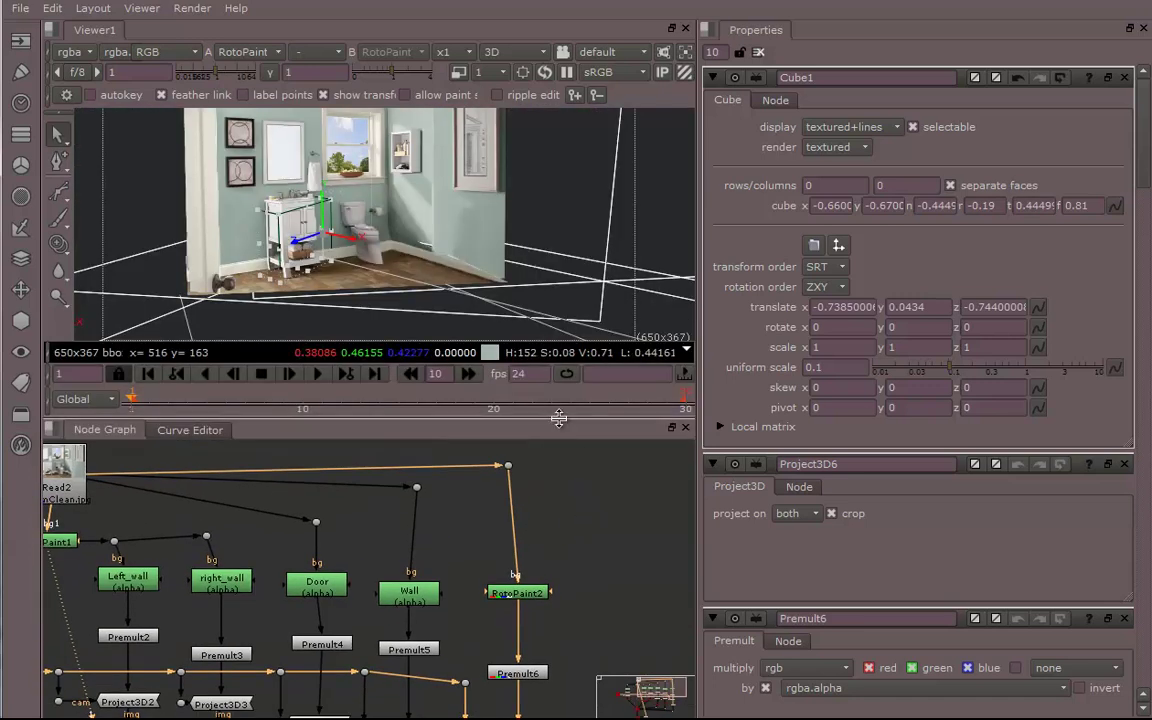
drag(559, 432, 588, 612)
middle_drag(460, 416, 498, 364)
click(510, 51)
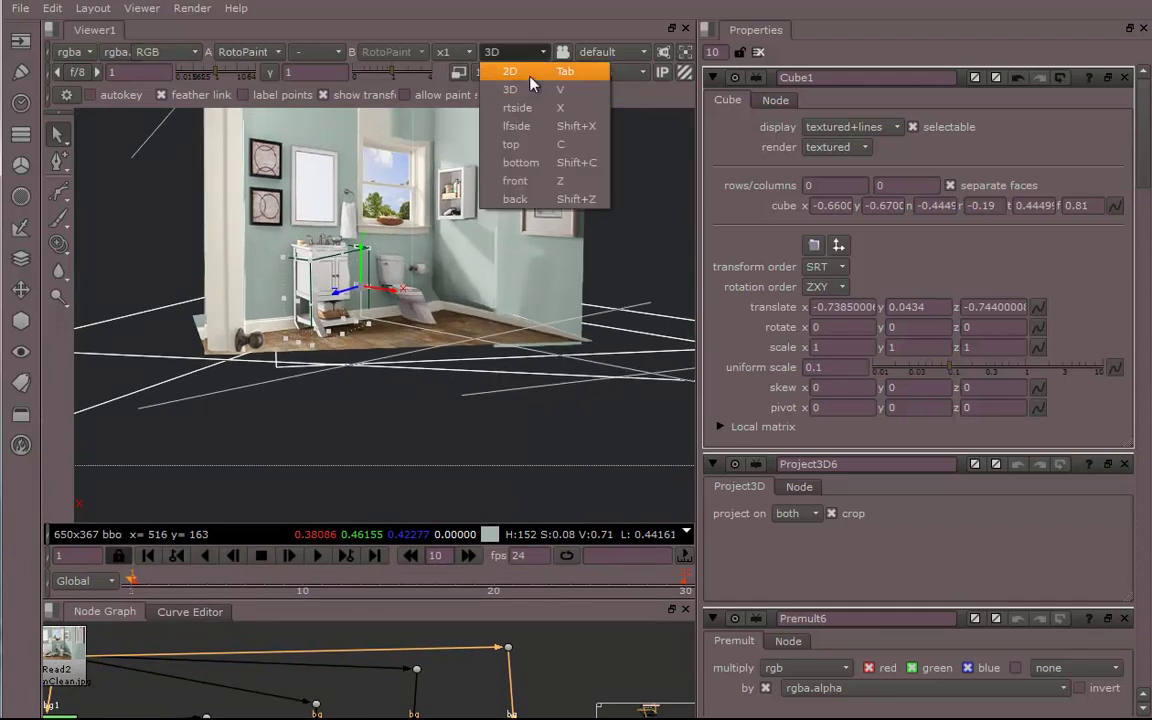
click(505, 77)
middle_drag(381, 330, 436, 290)
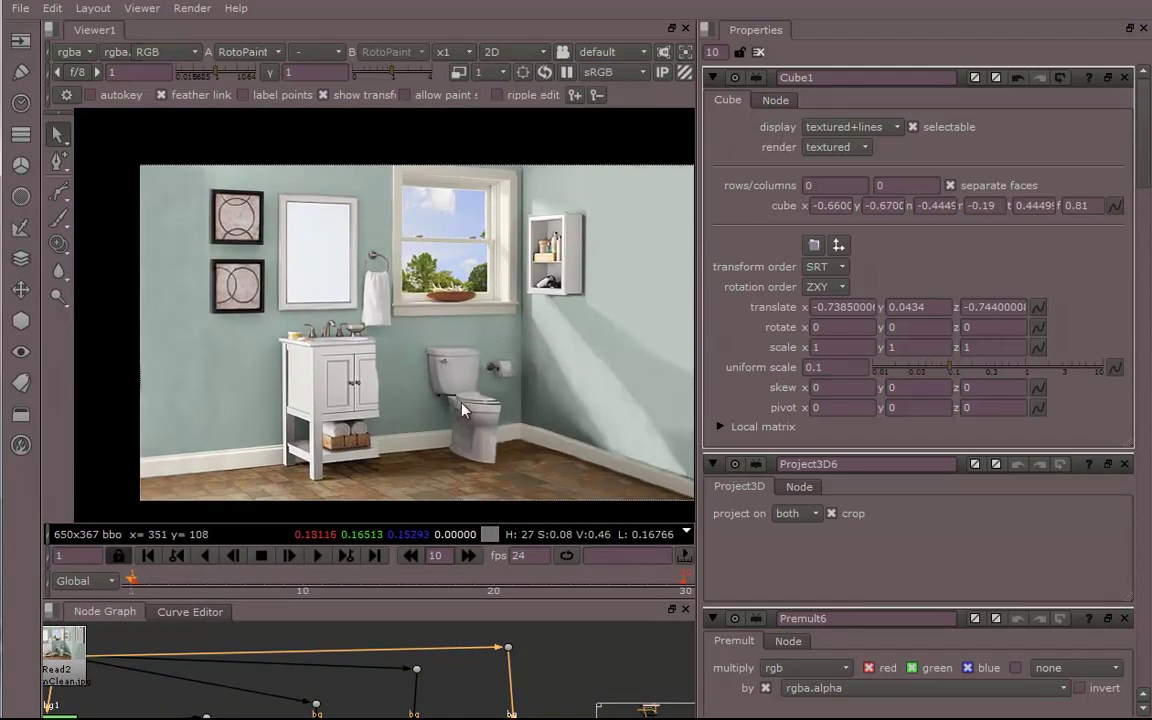
middle_drag(313, 690, 545, 637)
drag(276, 682, 280, 681)
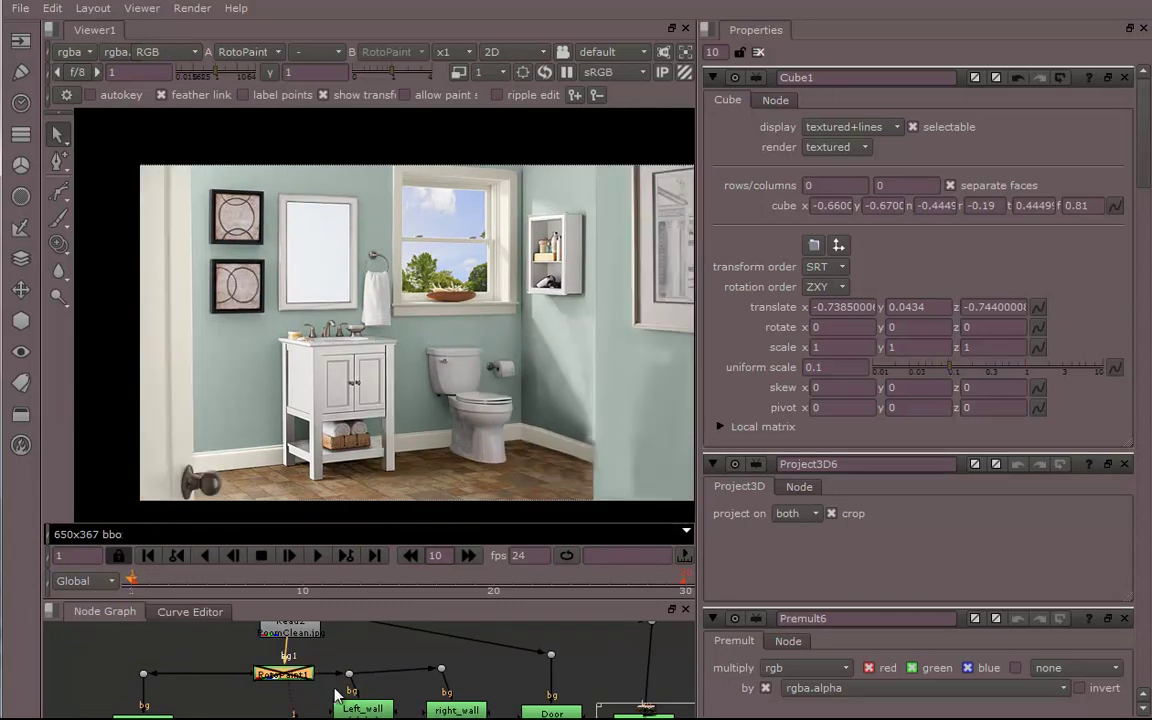
scroll(413, 356, up, 4)
middle_drag(460, 383, 467, 407)
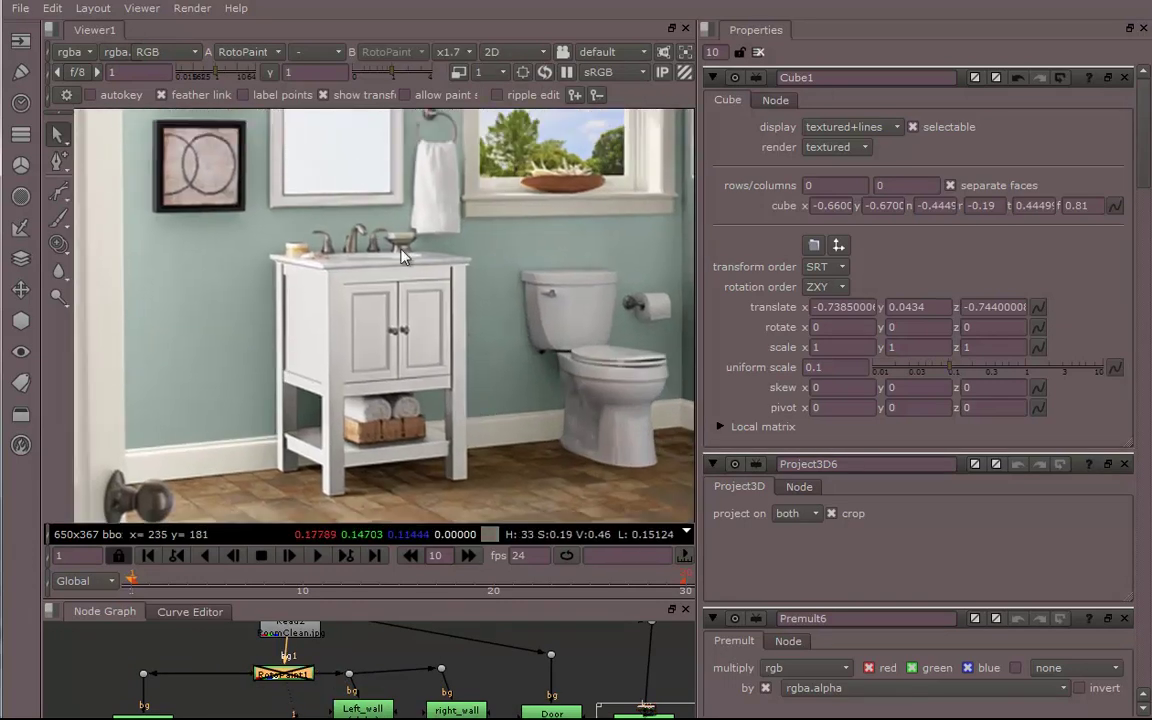
Open RotoPaint2's properties and turn off its red, green and blue output channels, leaving only alpha.
middle_drag(483, 651, 205, 607)
middle_drag(427, 641, 492, 585)
middle_drag(522, 685, 455, 661)
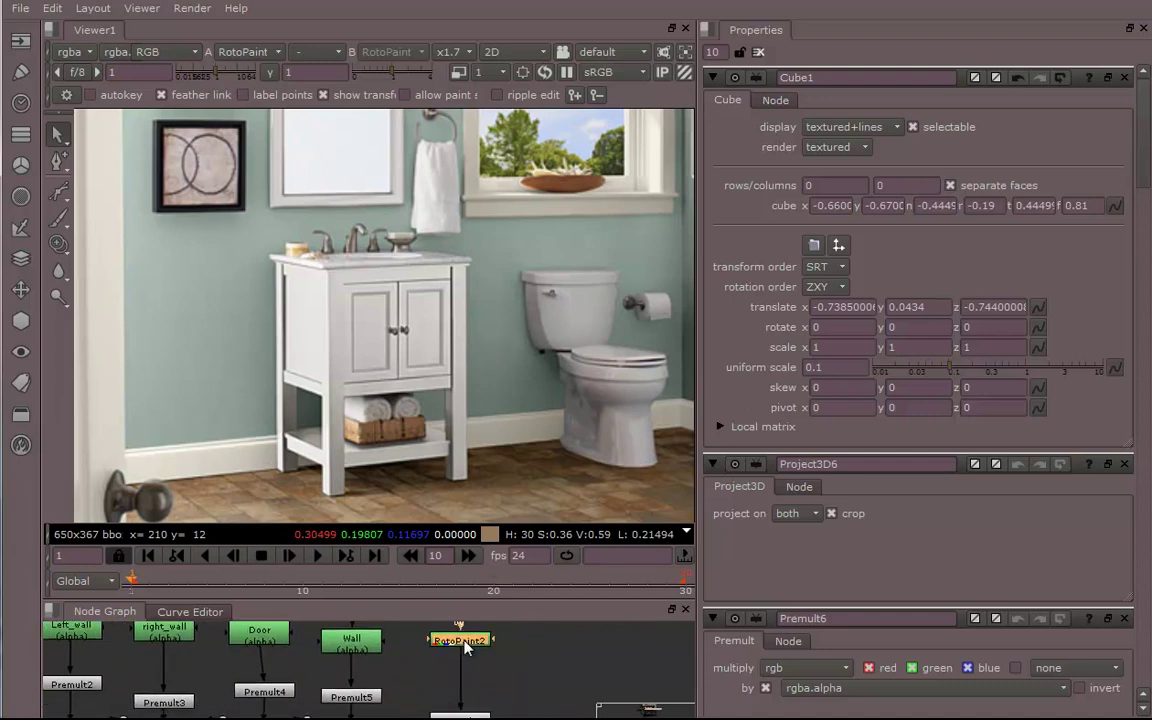
double_click(460, 641)
mouse_move(547, 673)
middle_down()
mouse_move(547, 609)
mouse_move(522, 677)
mouse_move(501, 674)
mouse_move(527, 658)
mouse_move(532, 674)
mouse_move(551, 677)
middle_up()
middle_drag(551, 628, 549, 716)
mouse_move(542, 669)
middle_down()
mouse_move(545, 715)
mouse_move(542, 675)
mouse_move(556, 685)
middle_up()
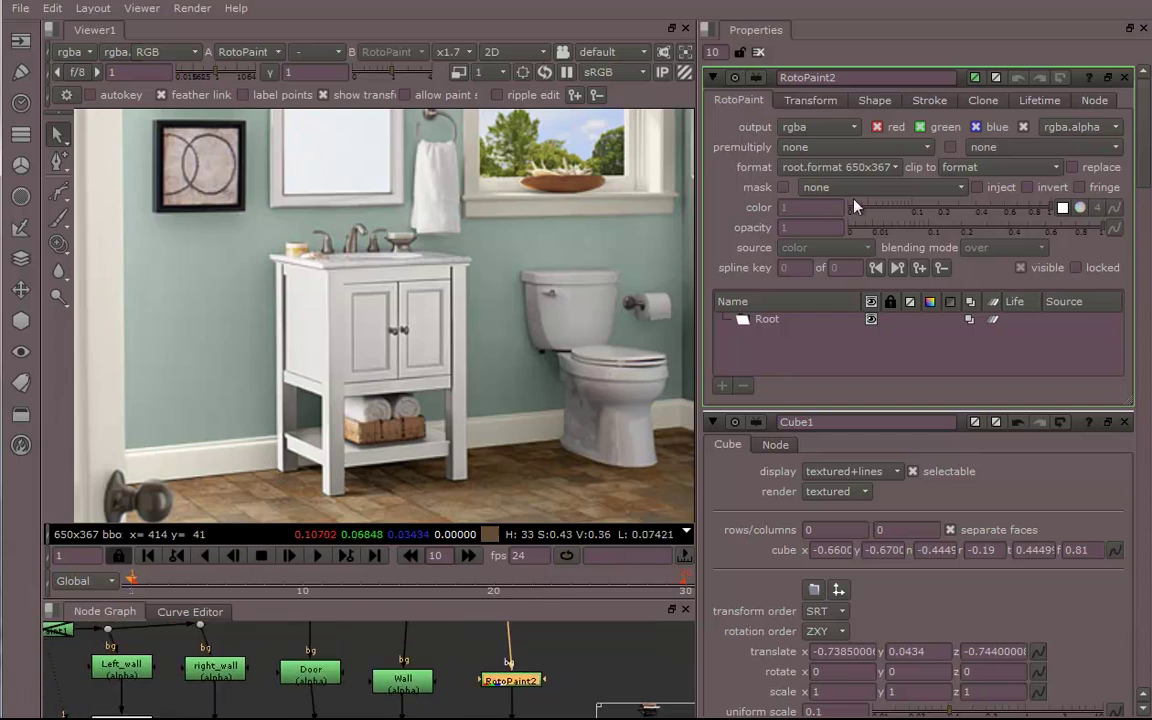
click(874, 127)
click(920, 127)
click(976, 127)
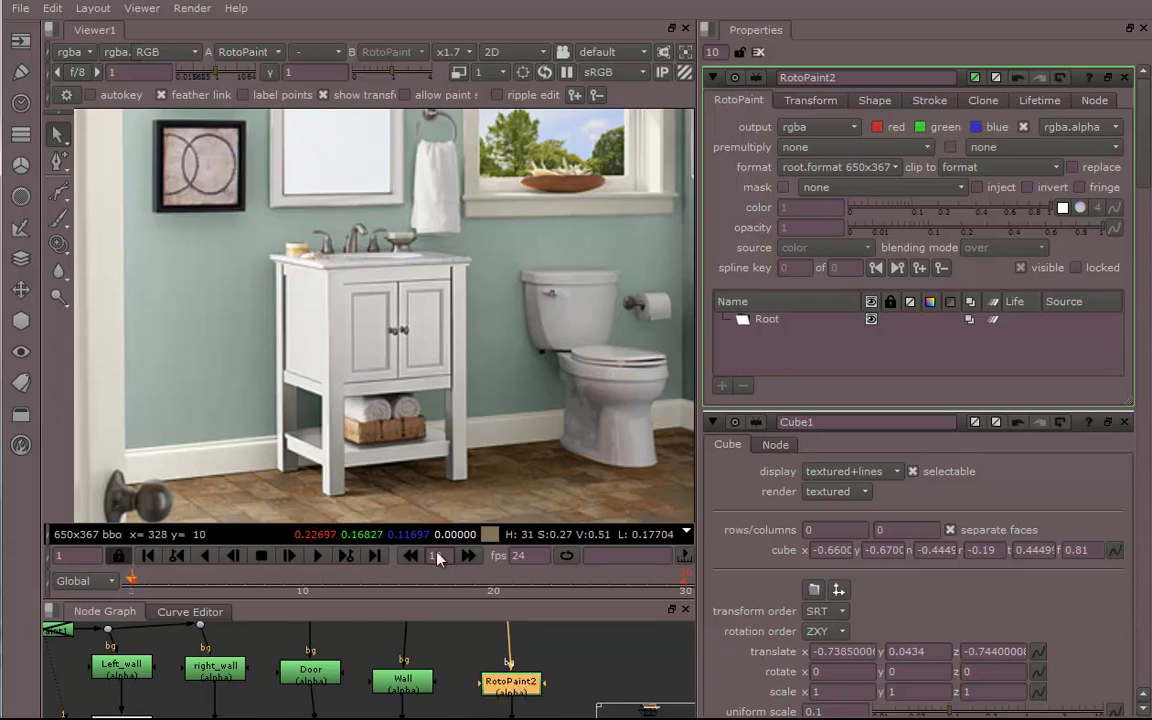
Start a Bezier shape in RotoPaint2 and trace the vanity's countertop from its left corner to its right corner.
click(58, 195)
mouse_move(243, 235)
middle_down()
mouse_move(267, 260)
mouse_move(278, 246)
mouse_move(296, 290)
middle_up()
scroll(296, 290, up, 3)
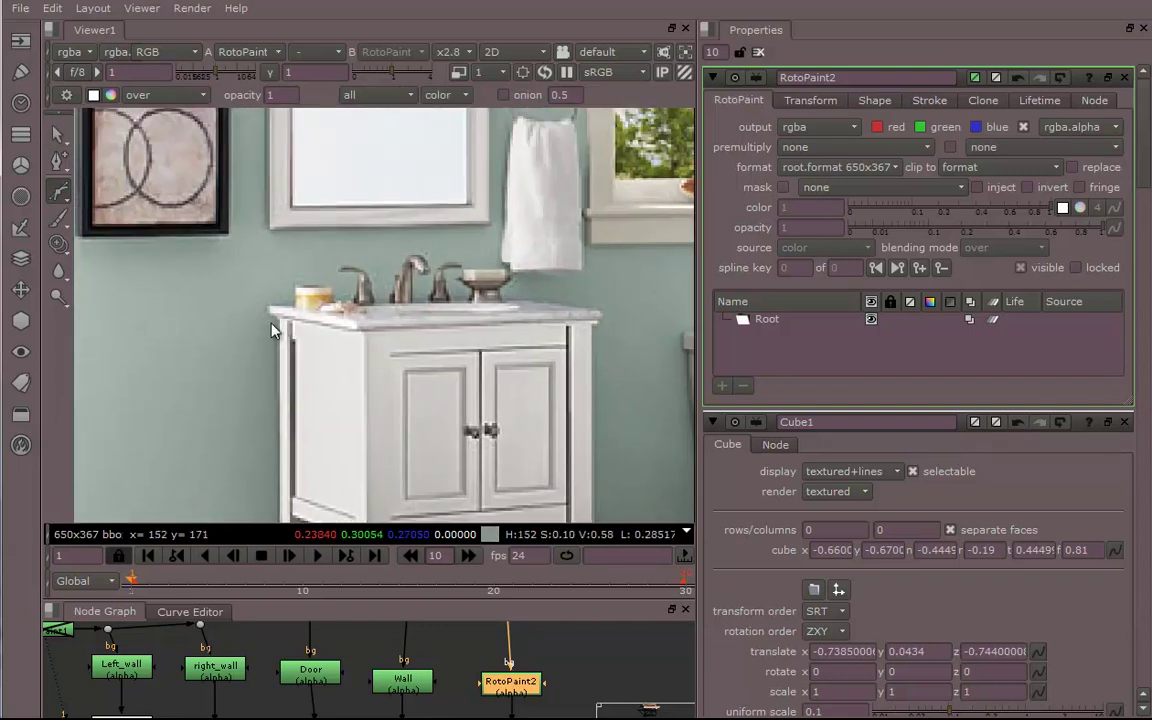
click(274, 327)
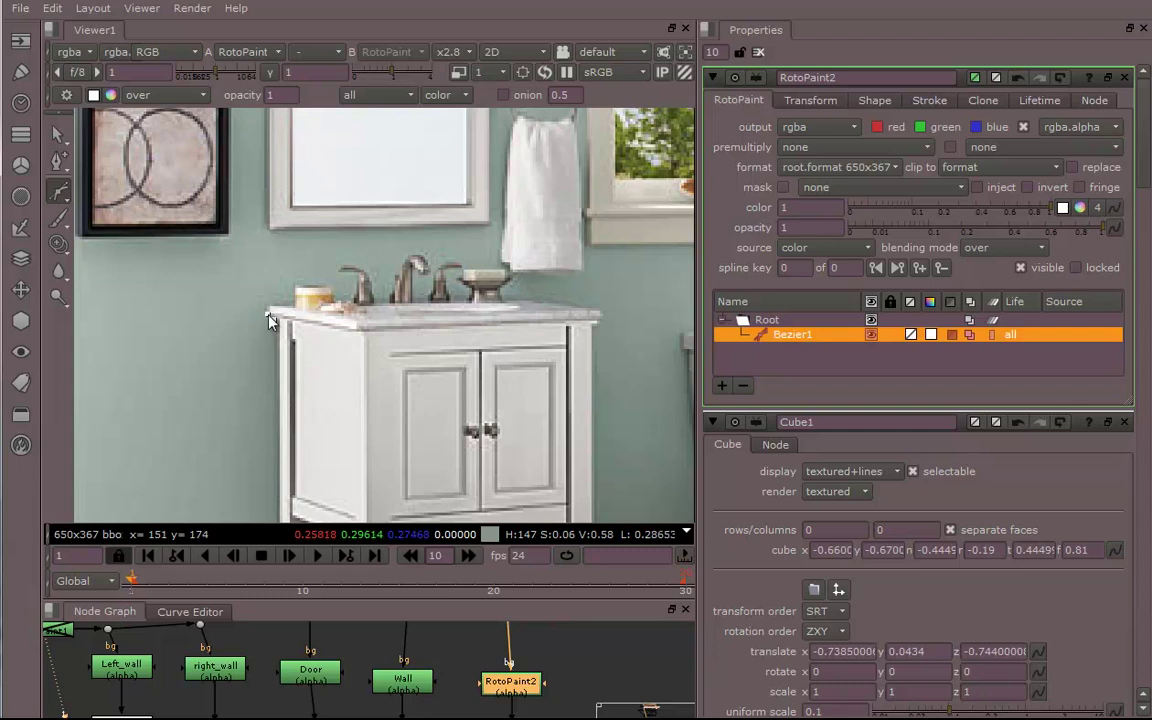
click(518, 296)
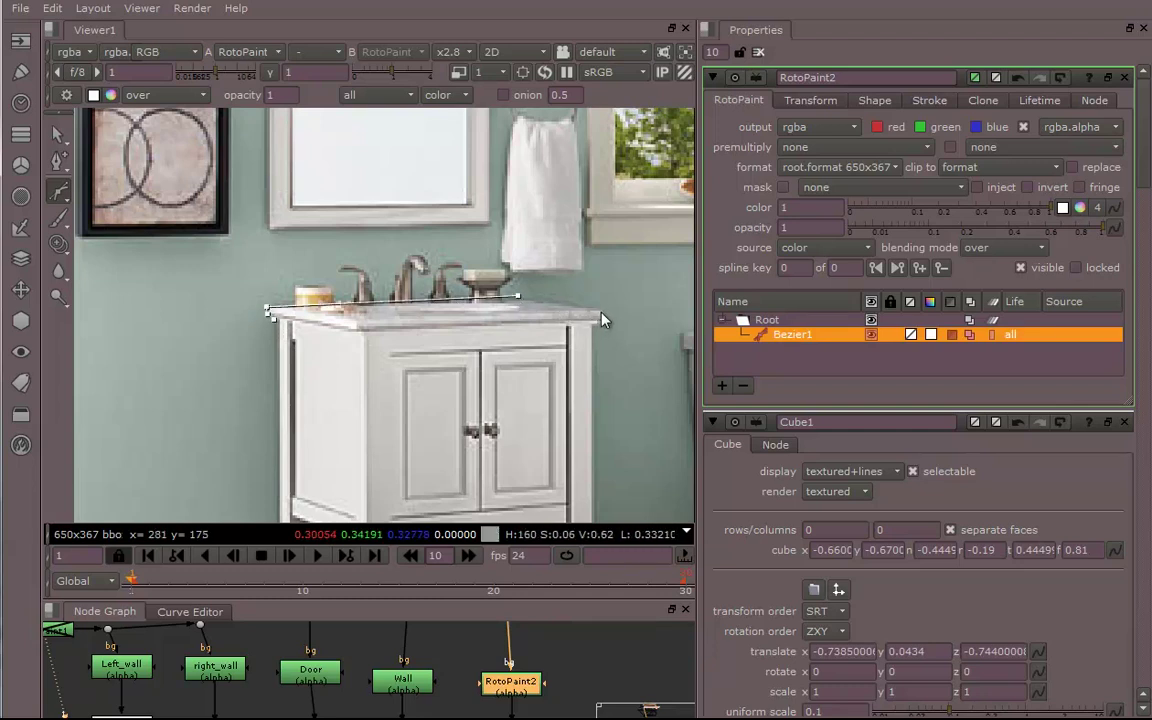
click(601, 315)
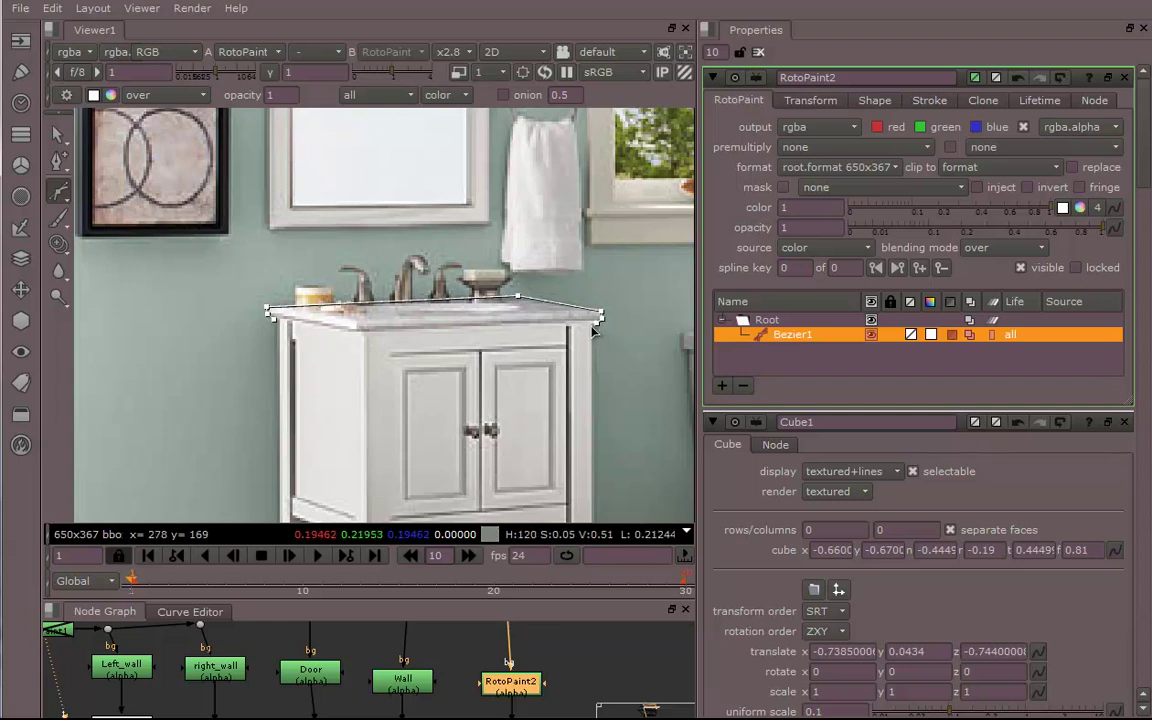
Continue the Bezier around the vanity's legs and lower shelf, and close it at the countertop's left corner.
middle_drag(588, 376, 496, 152)
click(502, 451)
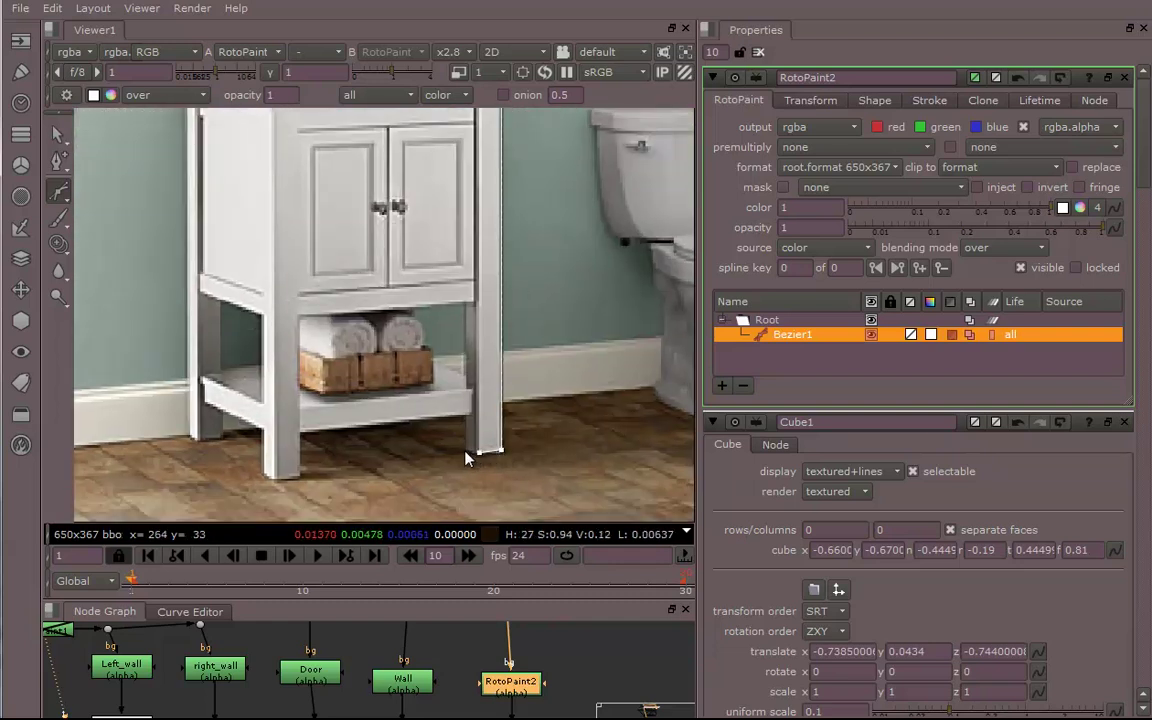
click(464, 450)
click(464, 419)
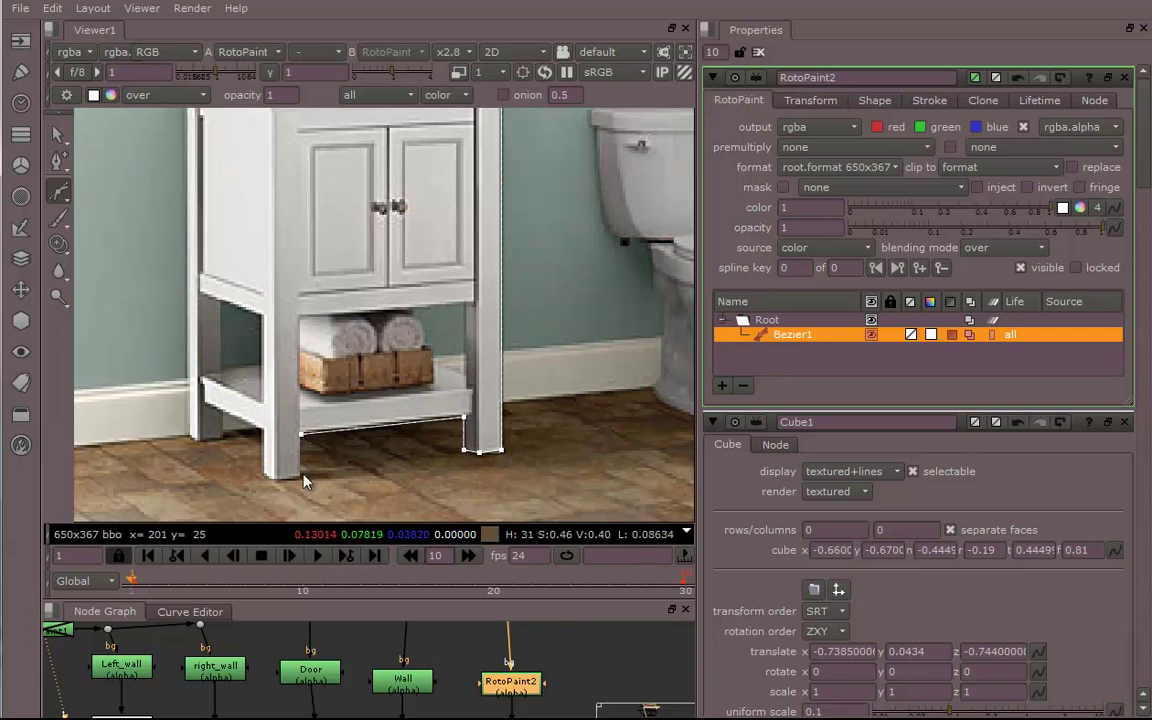
click(301, 474)
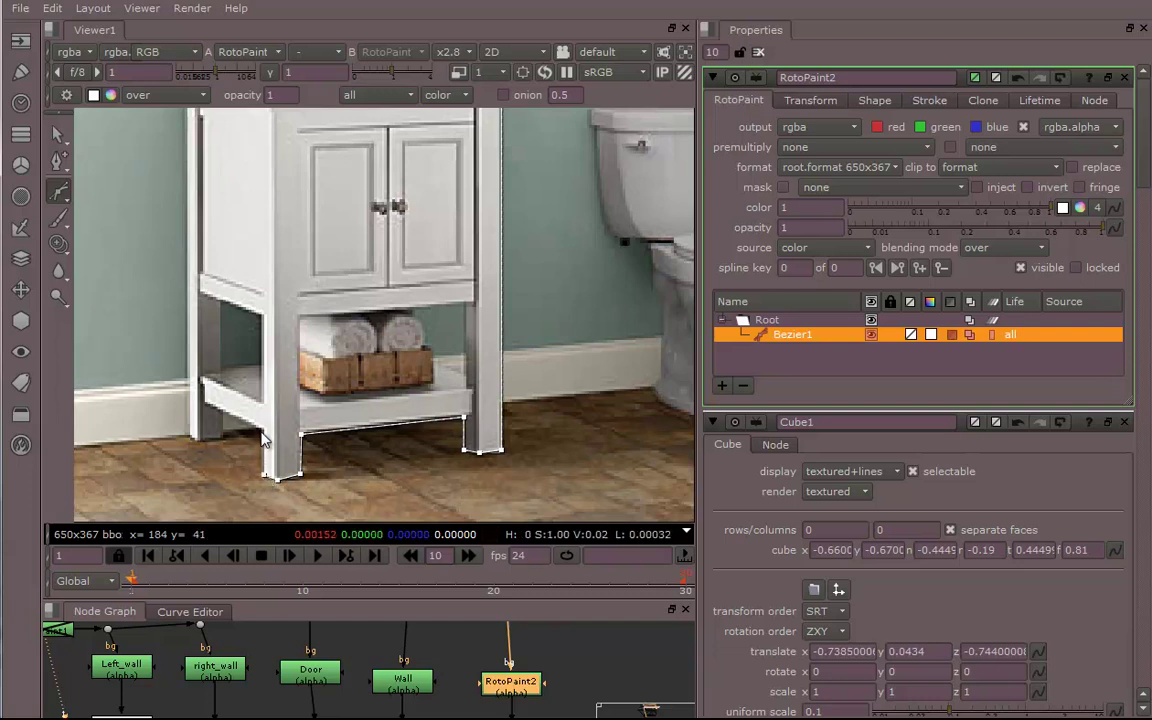
click(219, 411)
click(223, 436)
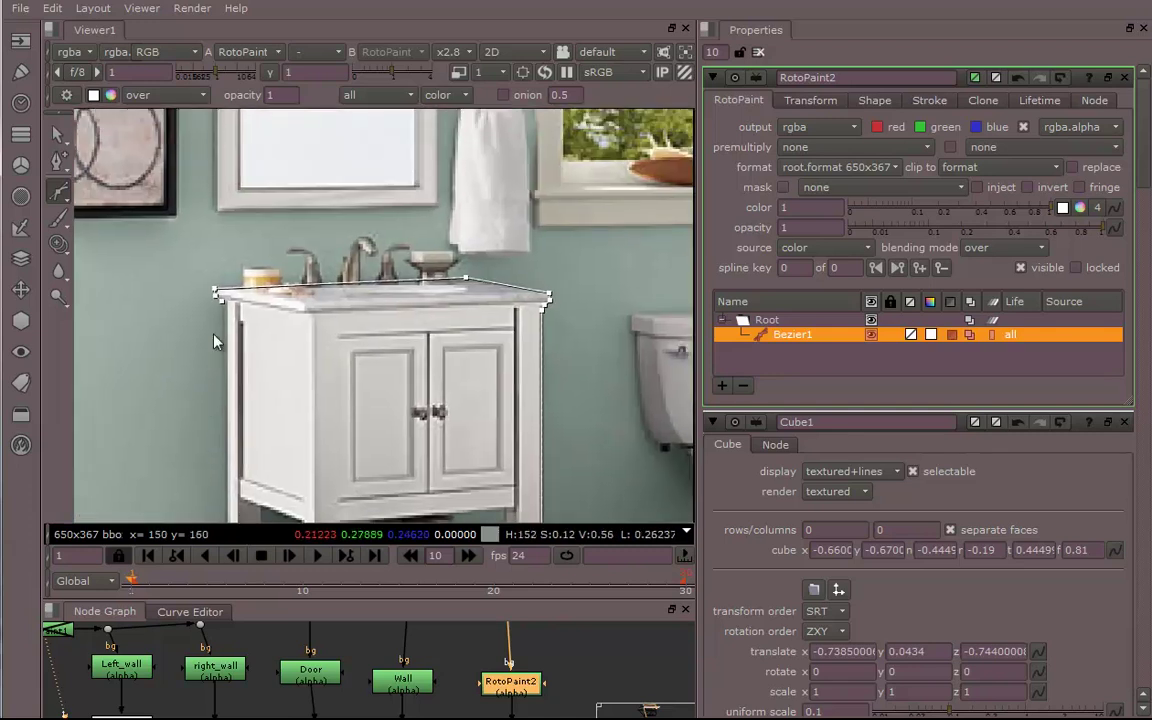
click(223, 302)
middle_drag(264, 340, 293, 269)
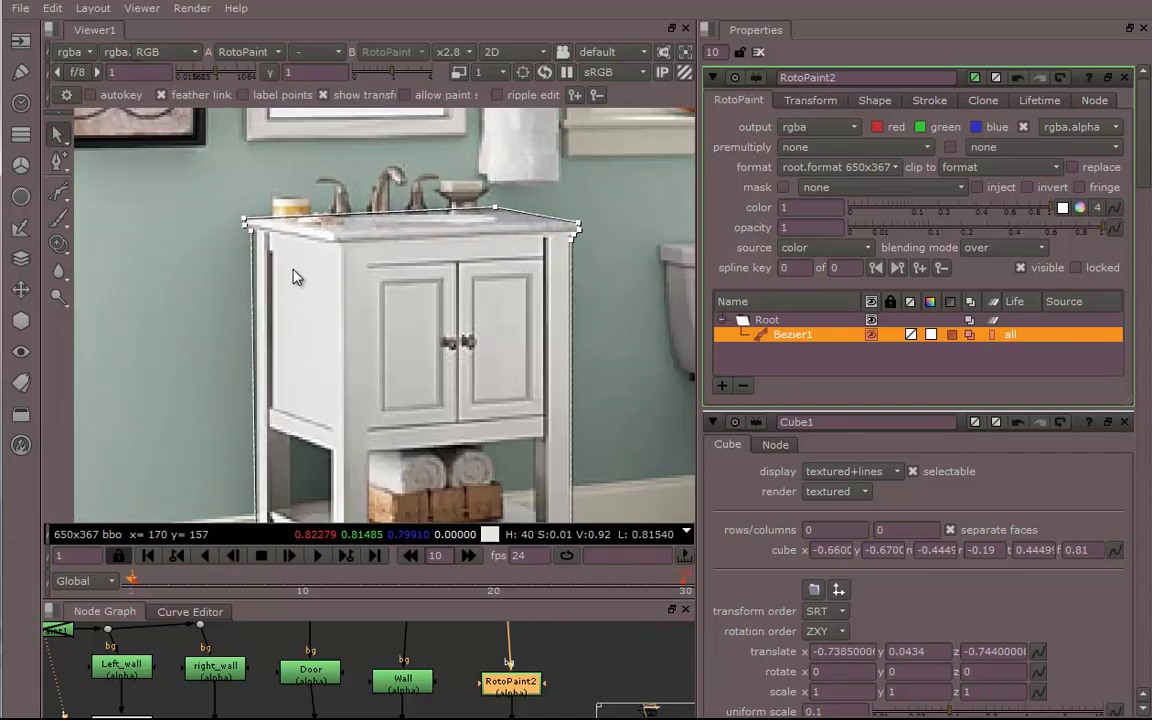
Switch the viewer to 3D and frame the projected vanity on the cube.
scroll(293, 277, down, 1)
click(532, 52)
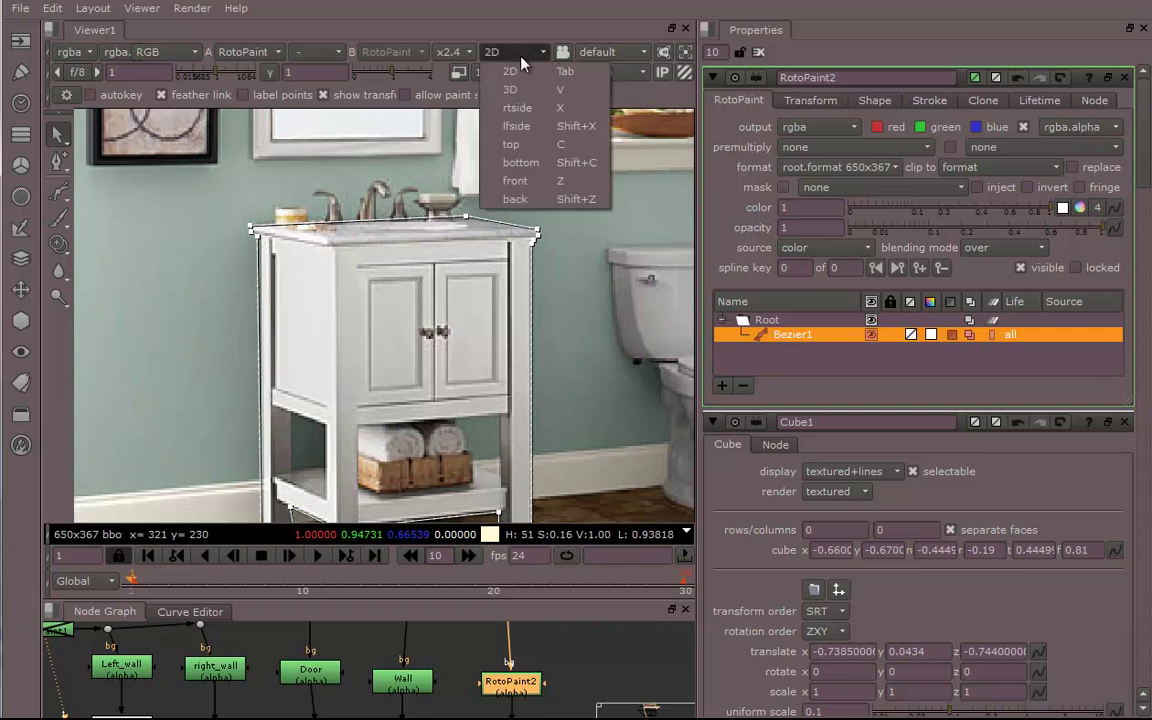
click(505, 83)
ctrl+drag(450, 263, 467, 317)
scroll(445, 292, up, 6)
scroll(418, 290, down, 6)
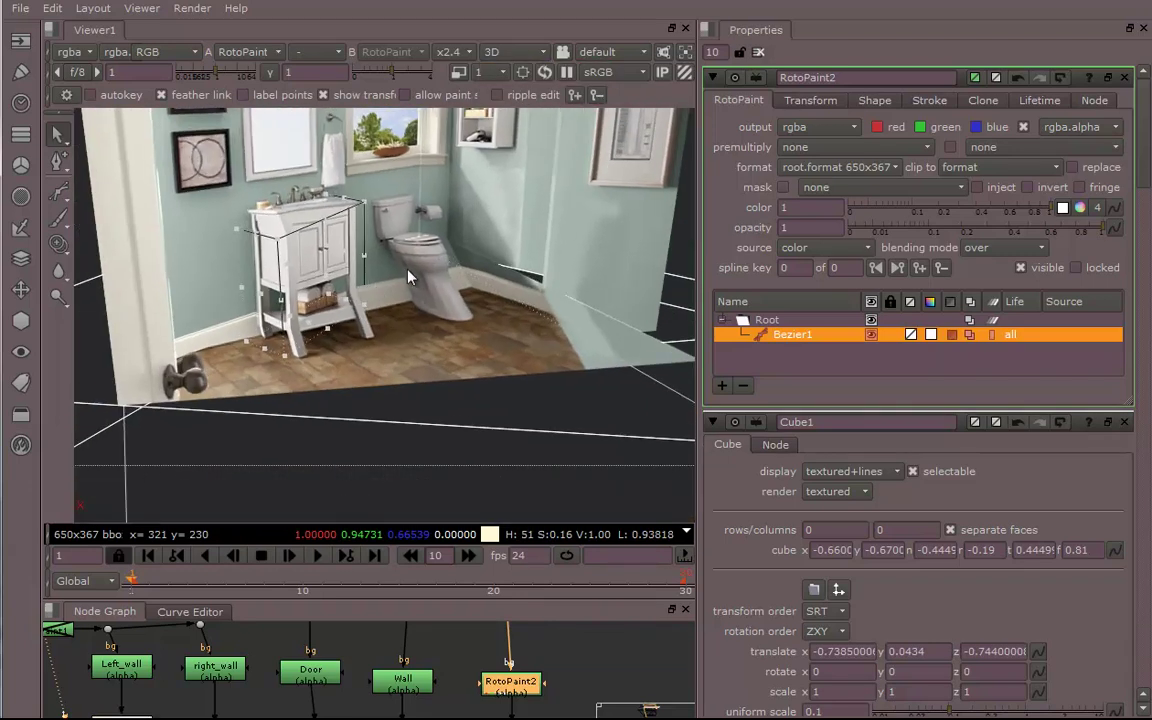
Refit Cube1's faces to the vanity at about n -0.505, r -0.2, t 0.606 and f 0.772.
ctrl+drag(407, 270, 401, 298)
mouse_move(357, 264)
ctrl+mouse_down()
mouse_move(438, 288)
mouse_move(308, 244)
mouse_move(347, 253)
ctrl+mouse_up()
scroll(405, 280, up, 4)
drag(200, 281, 337, 254)
mouse_move(415, 186)
mouse_down()
mouse_move(418, 212)
mouse_move(426, 190)
mouse_up()
scroll(625, 244, down, 5)
ctrl+drag(539, 244, 478, 262)
ctrl+drag(460, 398, 448, 364)
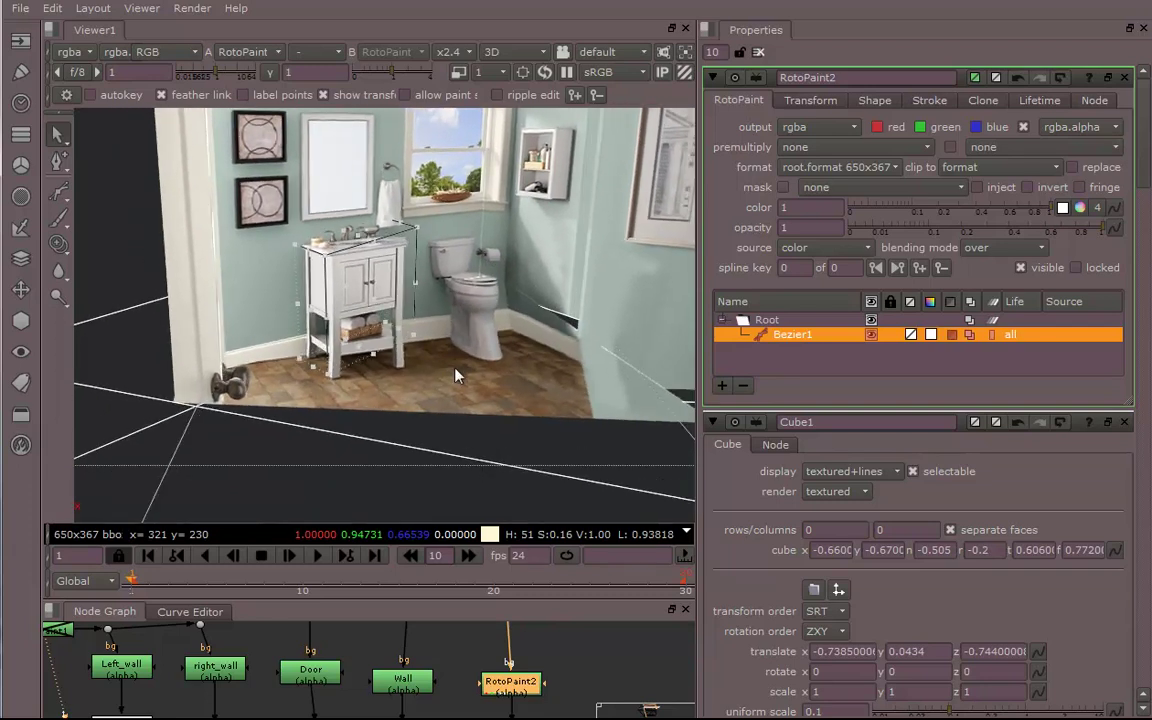
ctrl+drag(420, 297, 430, 318)
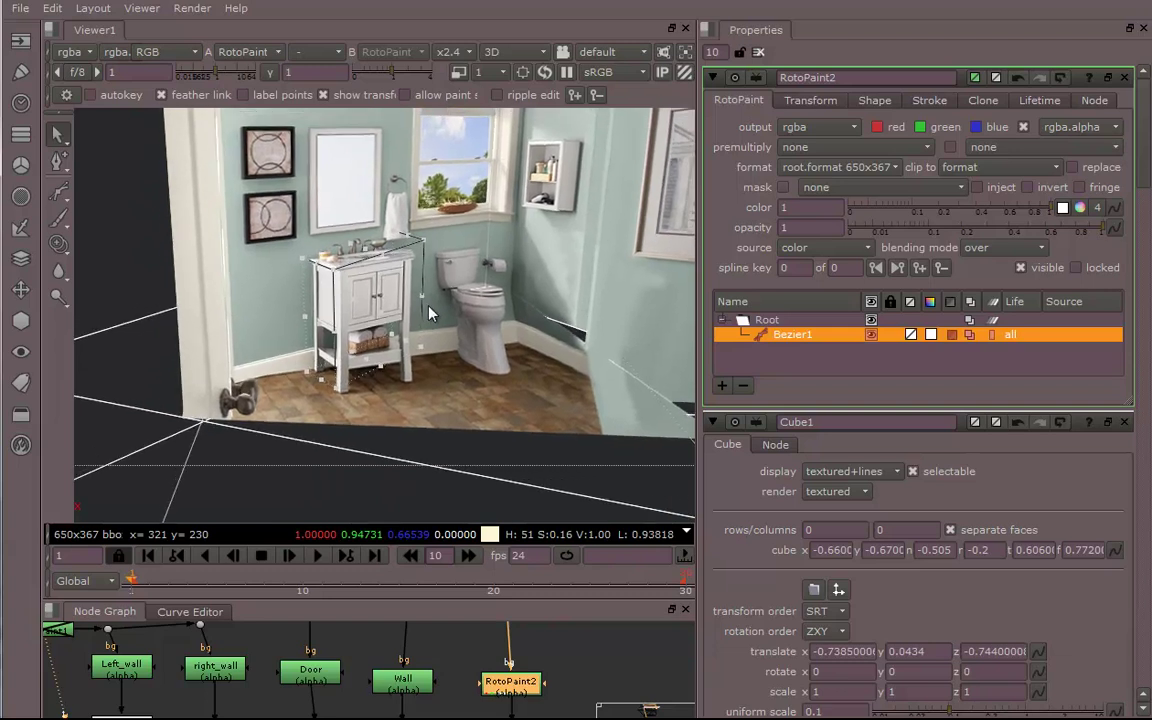
Open Cube1's properties, rotate the cube to about -12 in Y, and nudge its Y translation to about 0.042.
middle_drag(567, 657, 566, 577)
middle_drag(563, 680, 565, 580)
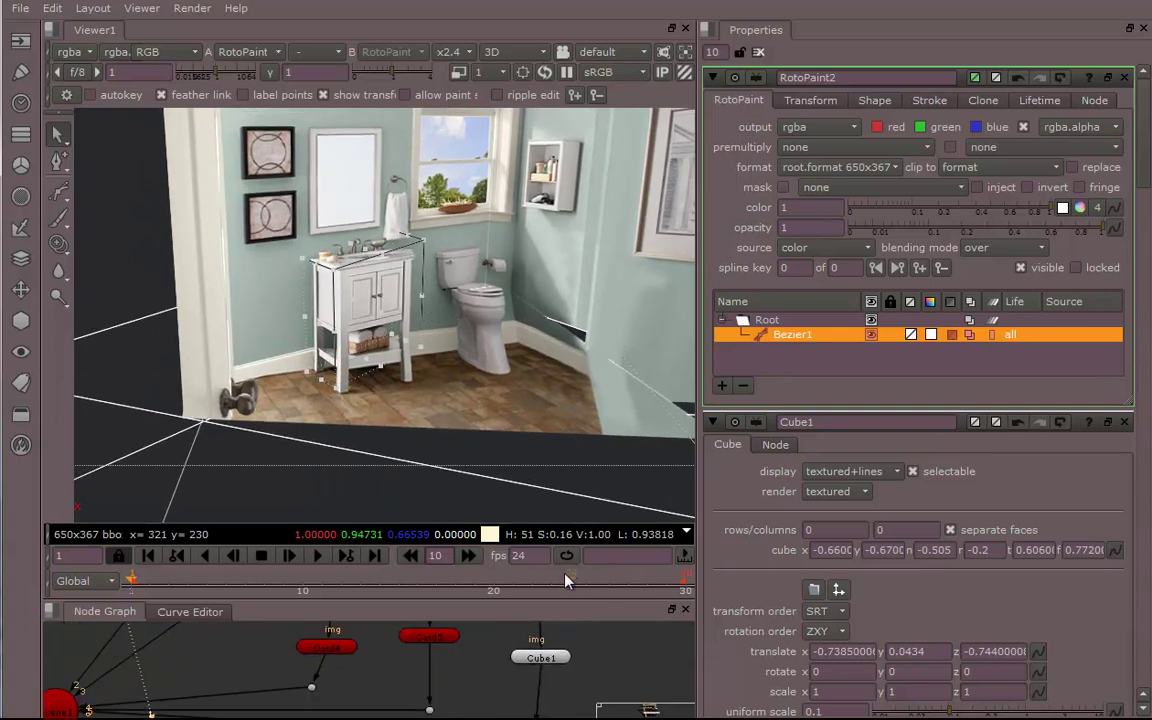
double_click(543, 660)
ctrl+drag(478, 471, 472, 407)
right_click(473, 390)
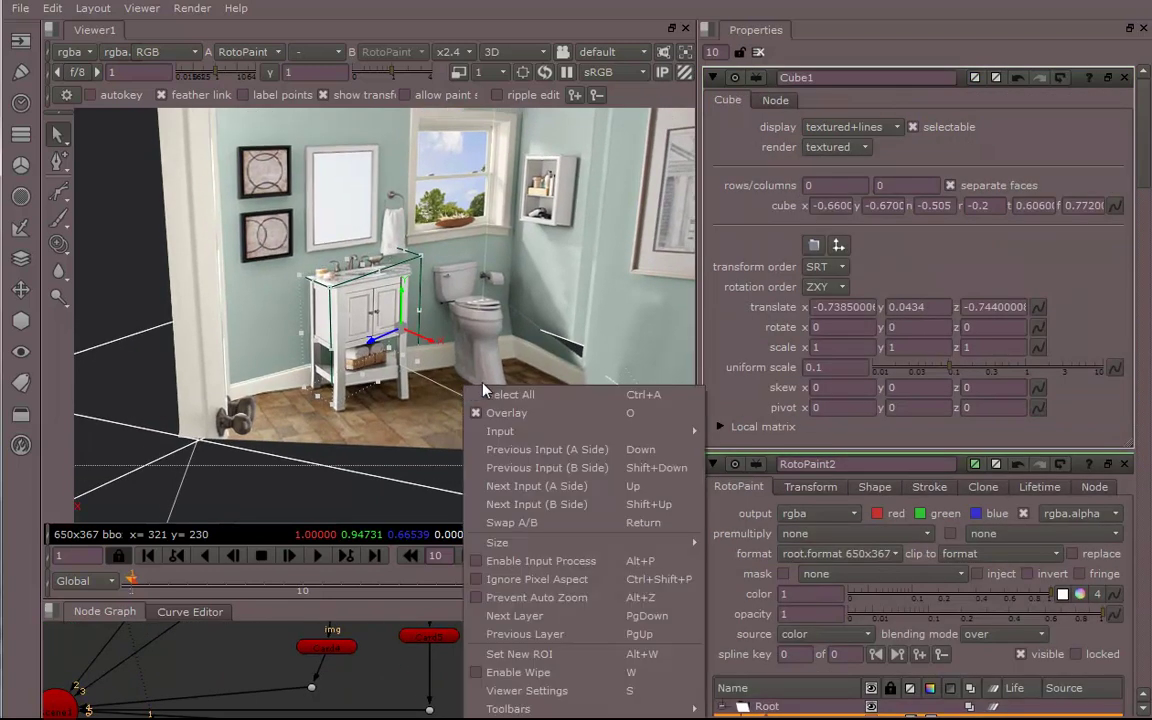
click(468, 363)
ctrl+drag(468, 363, 433, 395)
scroll(476, 372, up, 4)
key(ctrl+z)
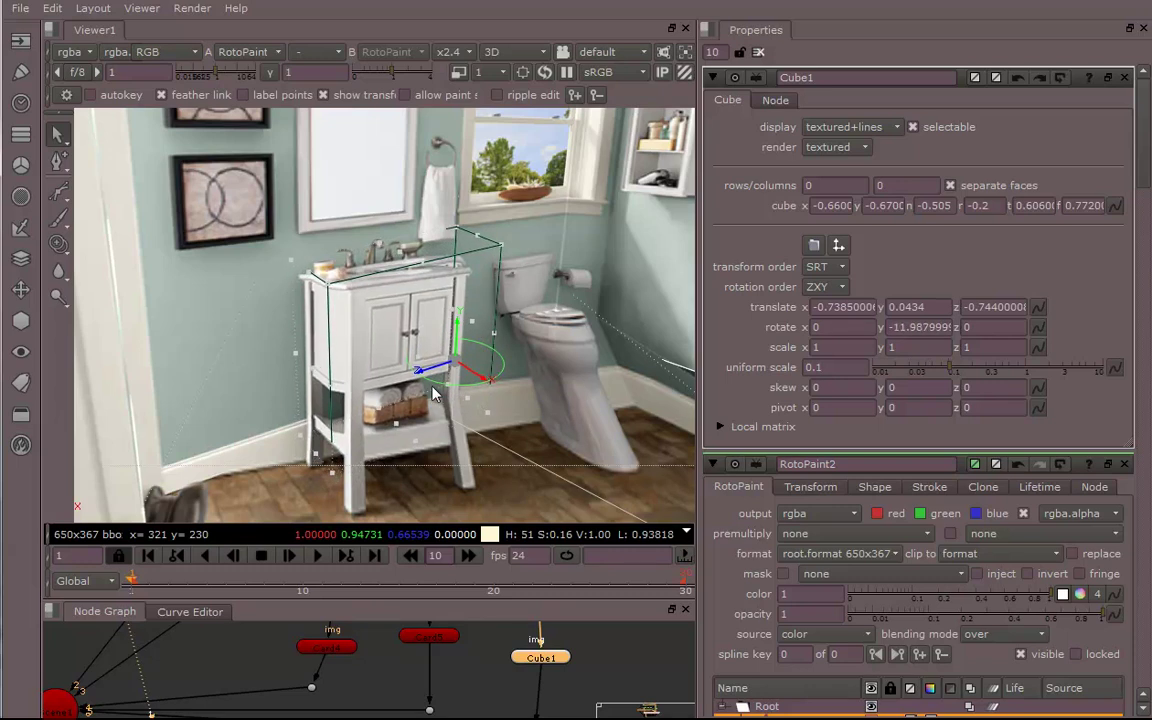
drag(466, 346, 461, 337)
click(420, 375)
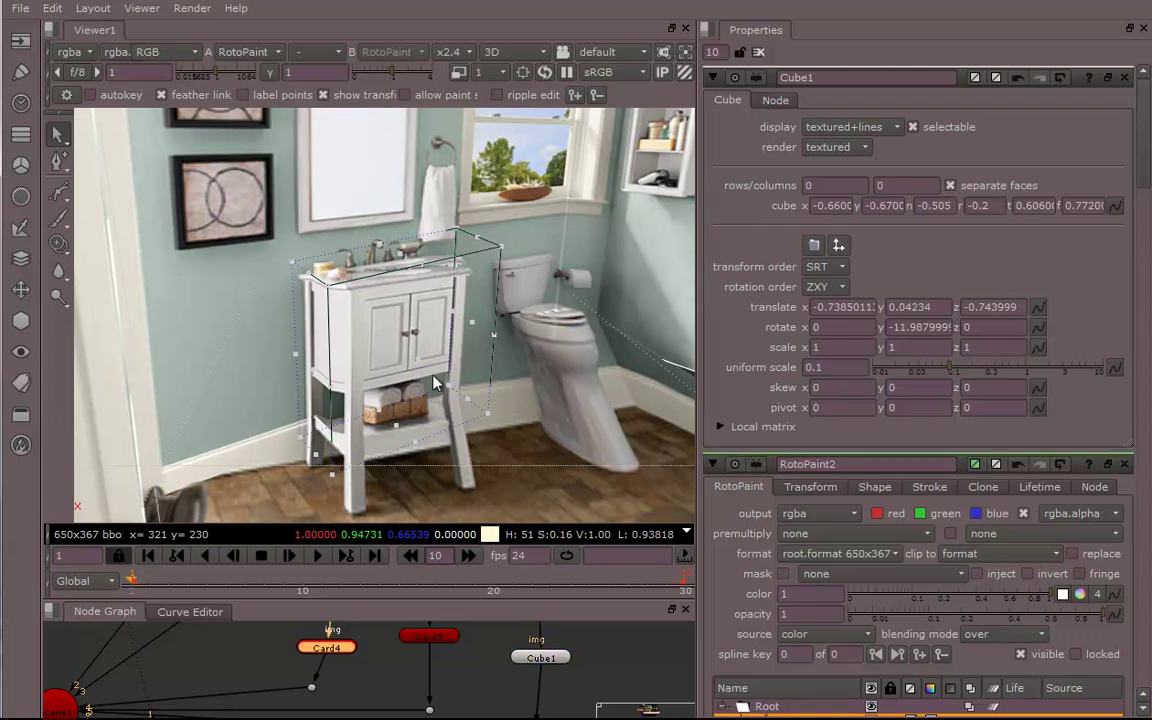
ctrl+drag(474, 379, 447, 344)
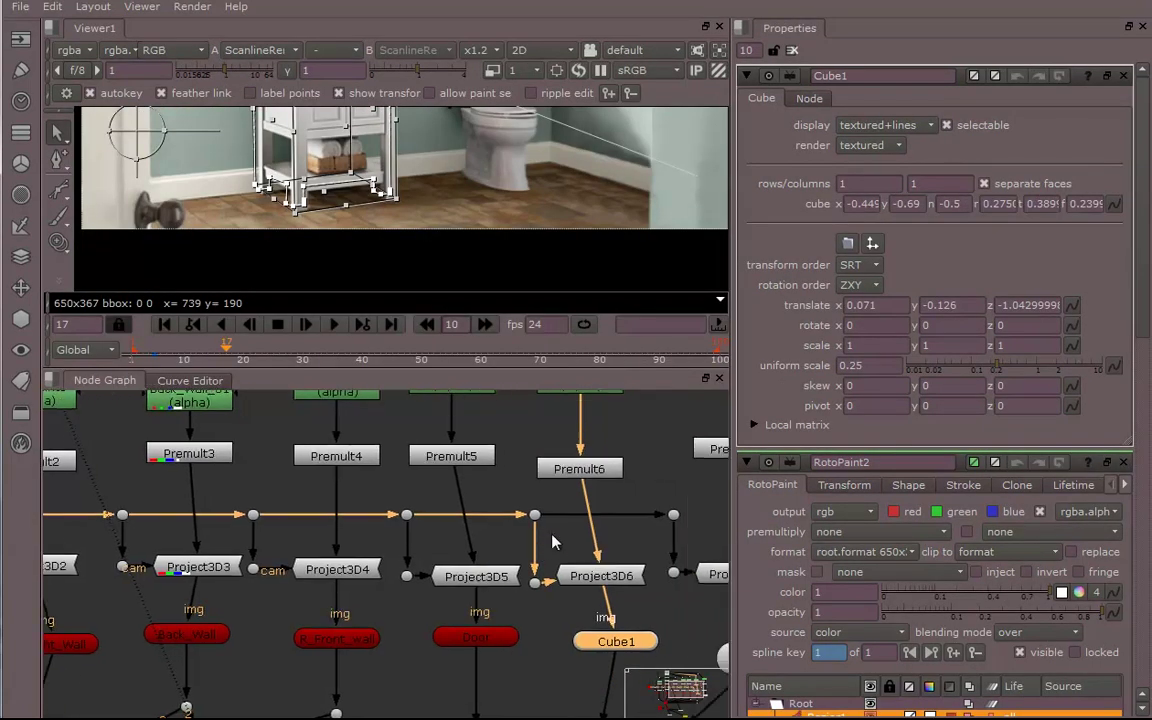
Examine the finished script's node graph, from the projection branches and cards to Scene1, Camera2 and the ScanlineRender.
middle_drag(553, 535, 527, 535)
middle_drag(676, 518, 607, 518)
scroll(607, 518, down, 2)
scroll(583, 521, down, 4)
scroll(520, 520, up, 2)
middle_drag(441, 528, 651, 511)
scroll(466, 518, up, 4)
scroll(390, 500, up, 2)
scroll(383, 493, down, 2)
middle_drag(366, 487, 665, 509)
click(285, 493)
middle_drag(430, 605, 415, 379)
middle_drag(465, 617, 454, 475)
middle_drag(516, 599, 421, 588)
middle_drag(556, 587, 382, 562)
middle_drag(474, 507, 511, 563)
click(263, 638)
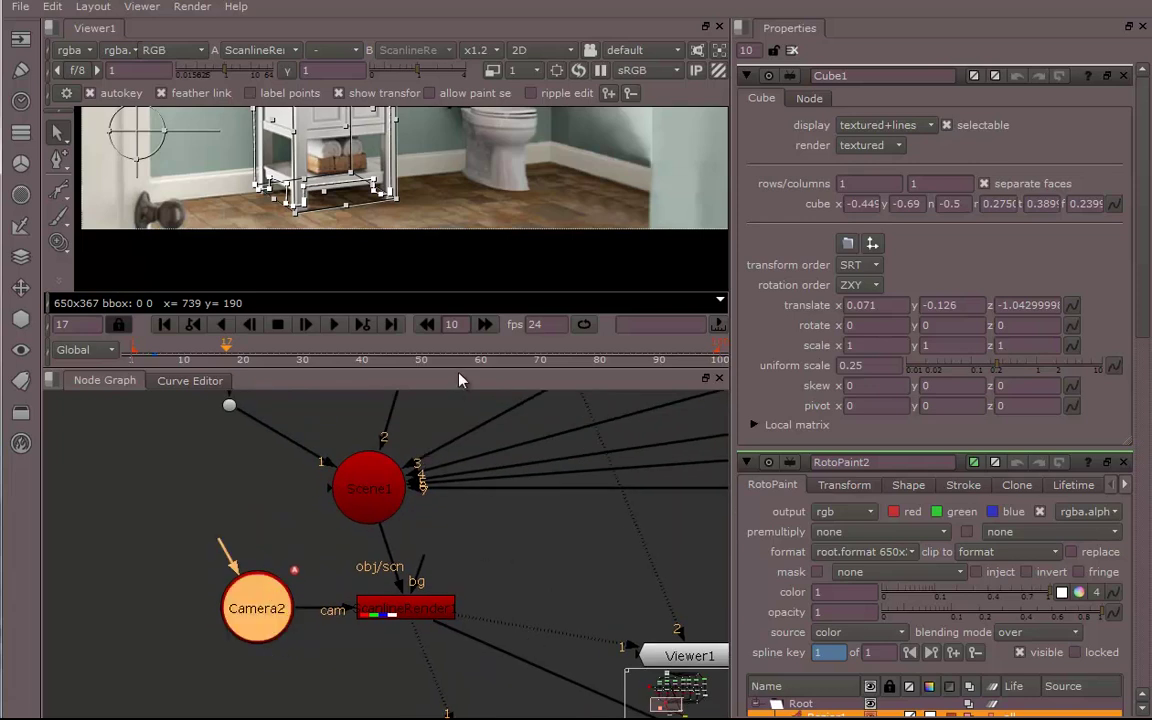
Enlarge the viewer, clear all open node properties, and scrub the rendered shot back to frame 5.
drag(460, 376, 470, 591)
click(1123, 76)
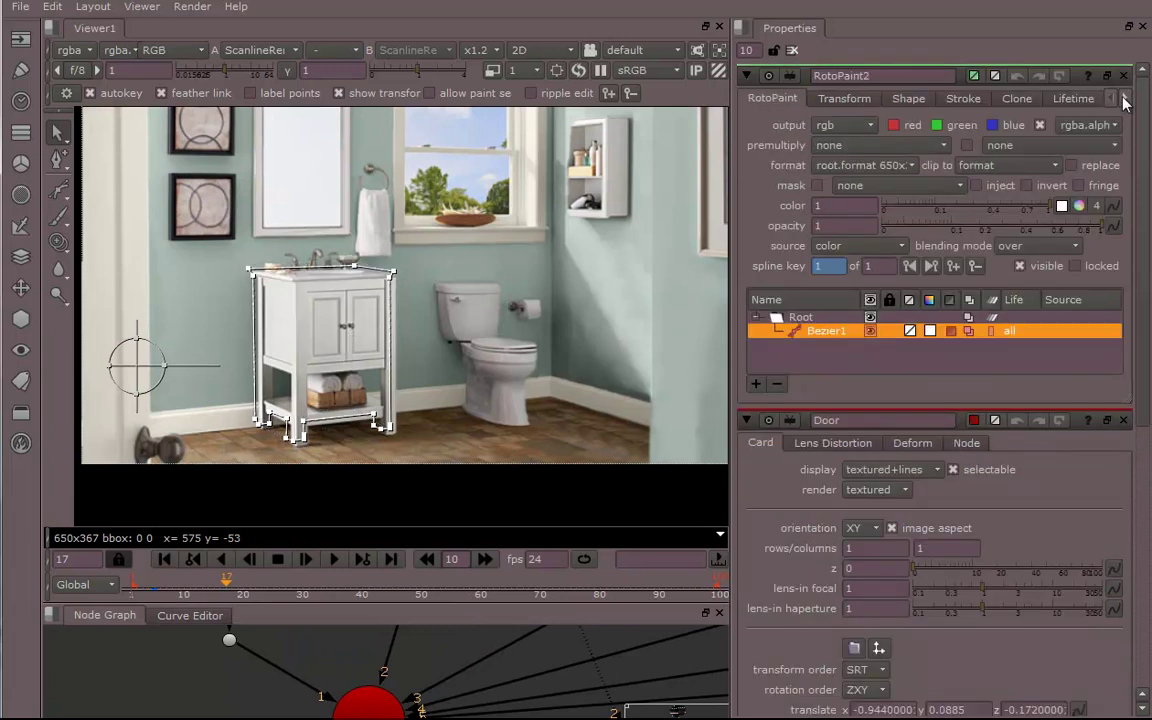
click(1123, 76)
click(1123, 76)
click(1123, 76)
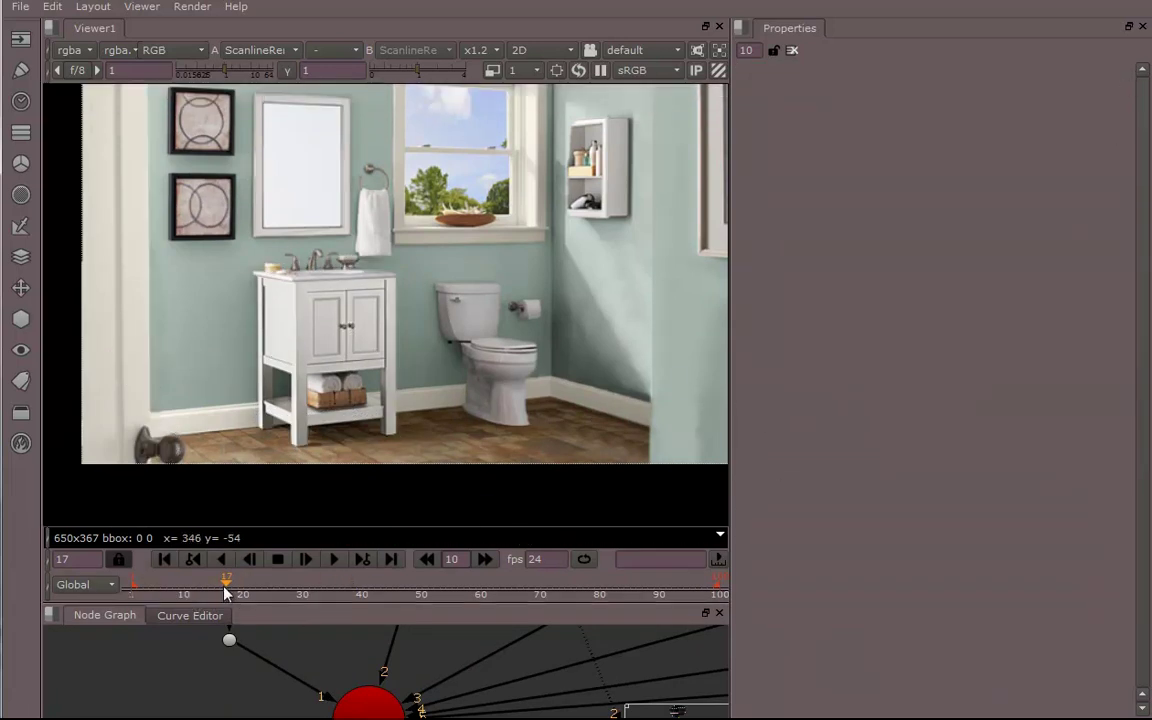
drag(226, 590, 155, 585)
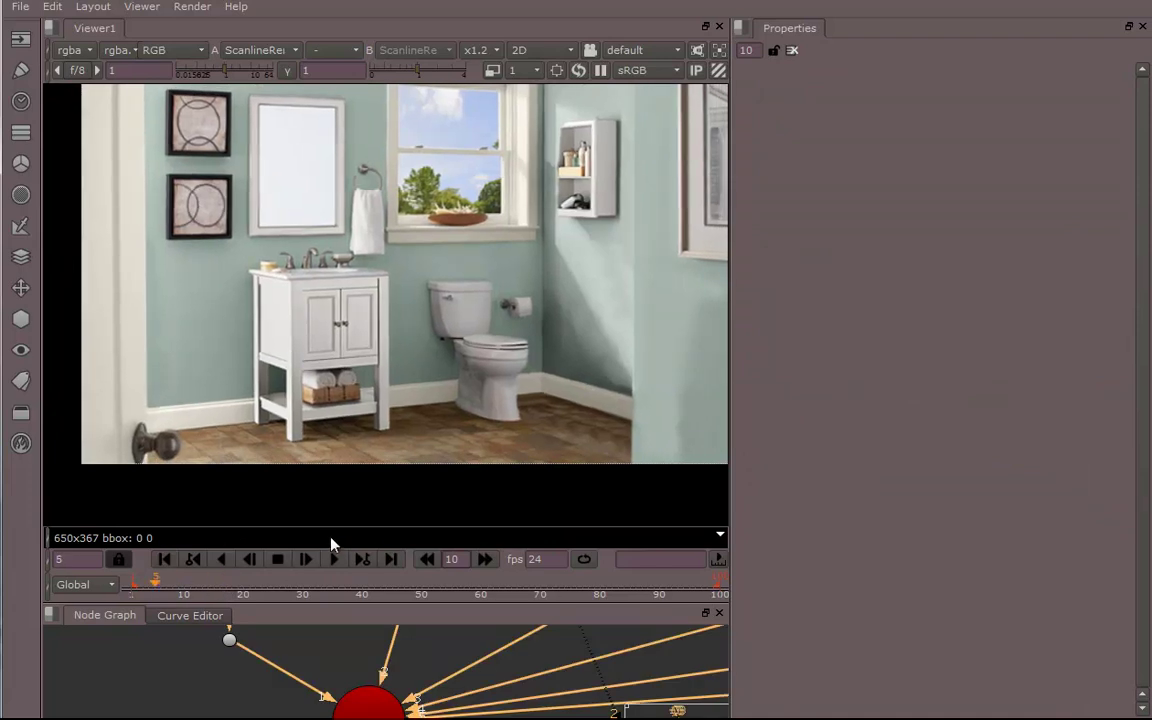
Play the rendered shot, open the properties of RotoPaint1 below Read1, and widen the properties area to show them fully.
click(335, 565)
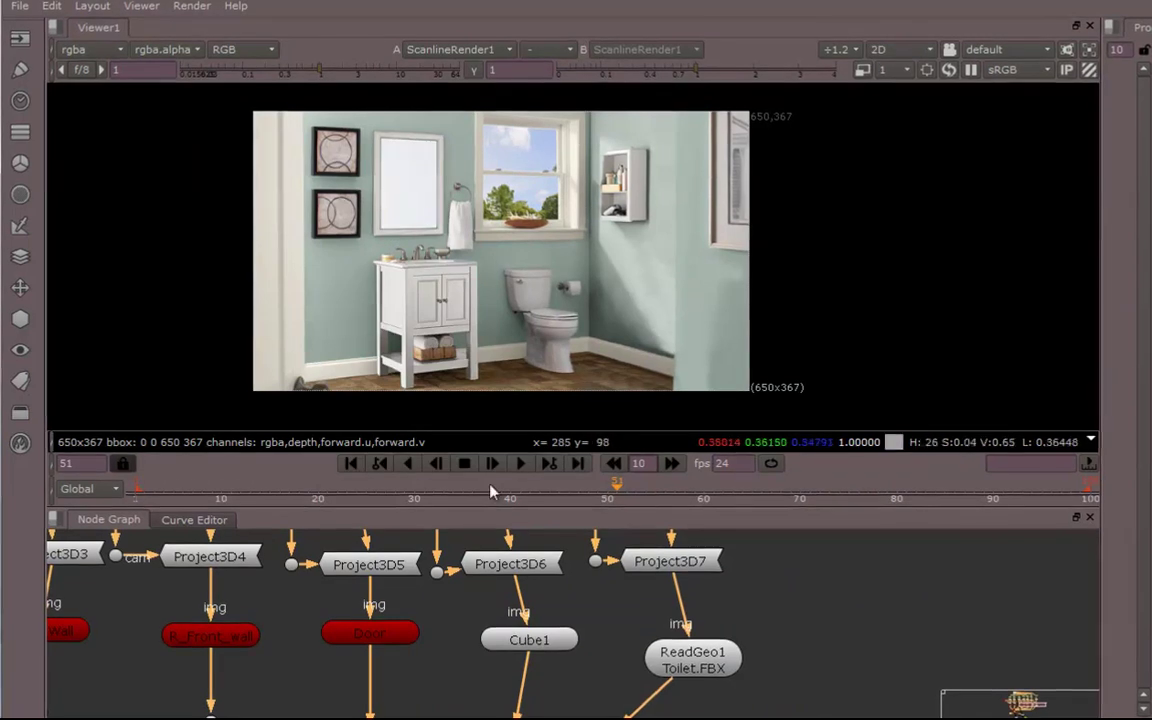
middle_drag(801, 536, 790, 570)
drag(792, 507, 833, 284)
middle_drag(808, 424, 988, 606)
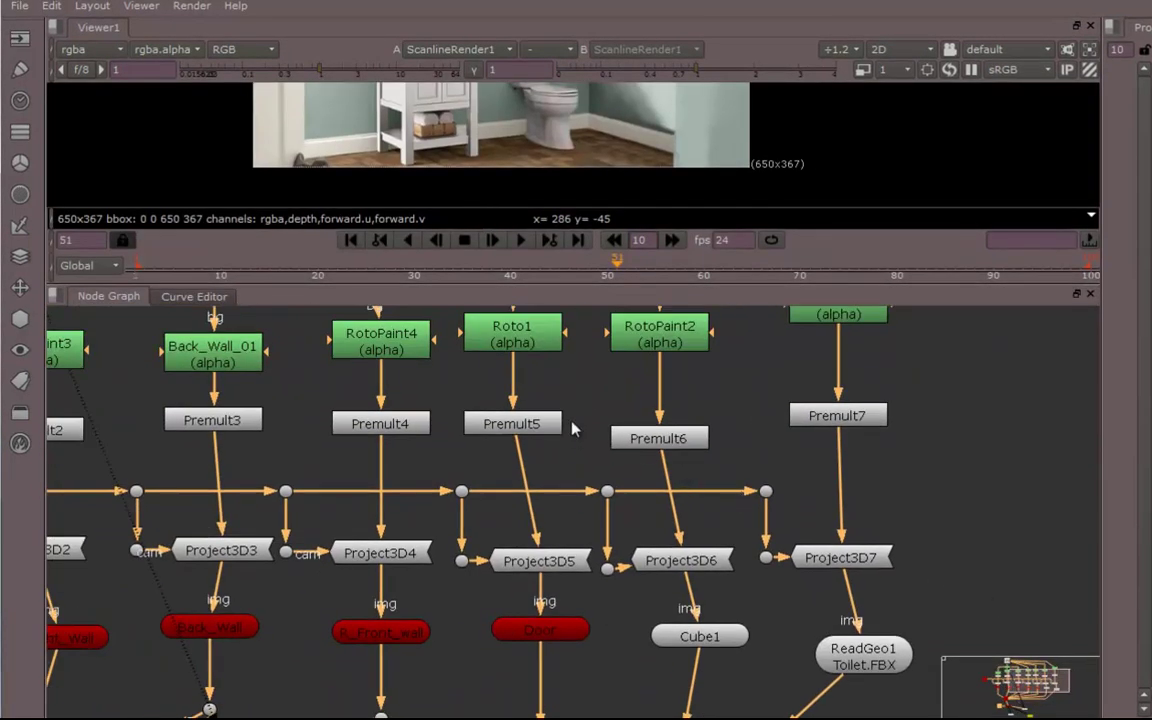
middle_drag(572, 418, 737, 525)
middle_drag(354, 368, 498, 435)
click(342, 462)
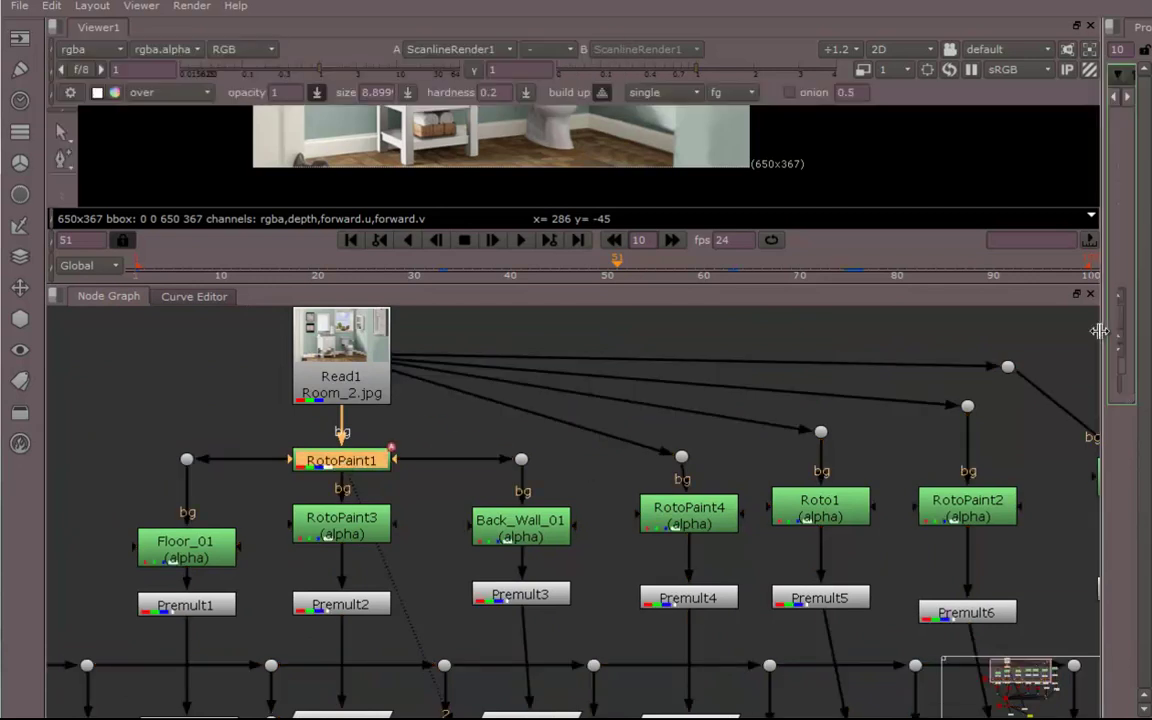
drag(1104, 341, 571, 337)
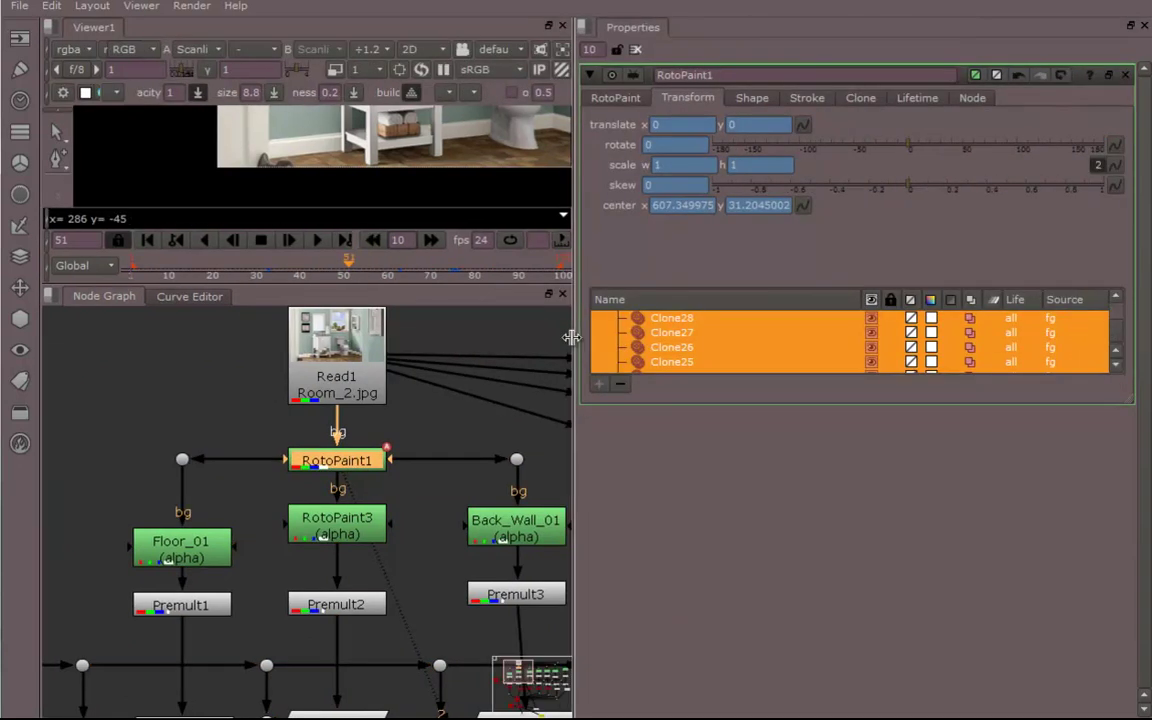
Select all of RotoPaint1's clone strokes and set their lifetime type to all frames.
drag(1117, 338, 1122, 298)
click(696, 334)
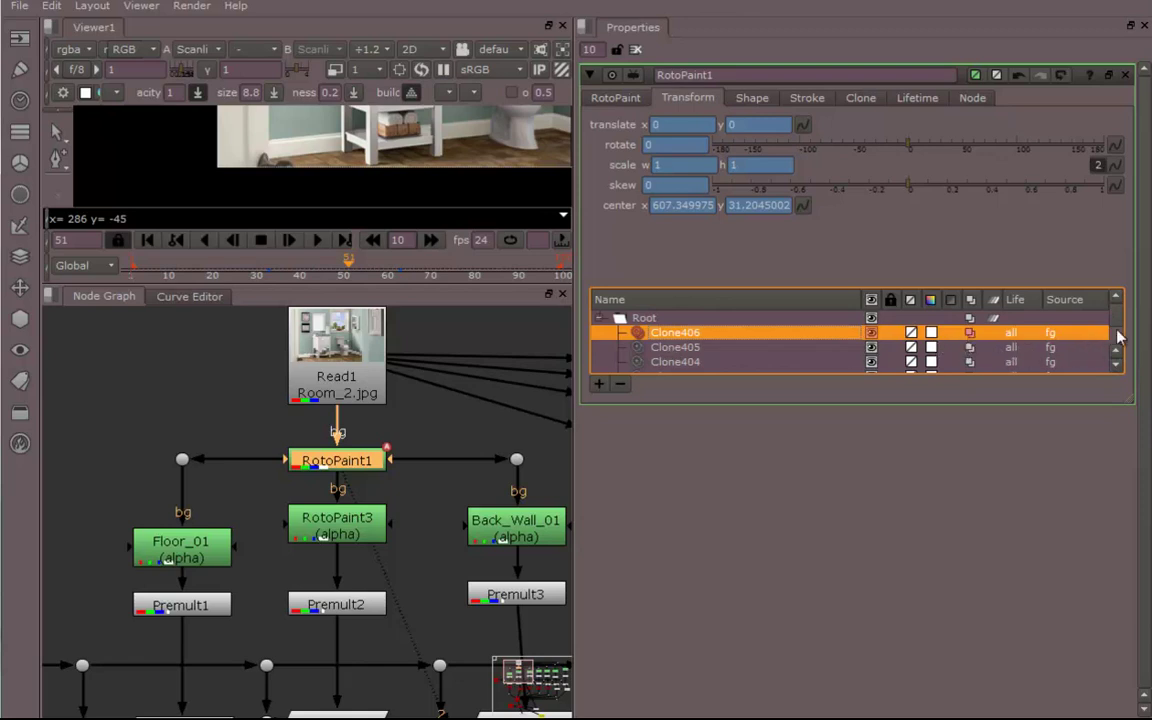
drag(1118, 332, 1117, 362)
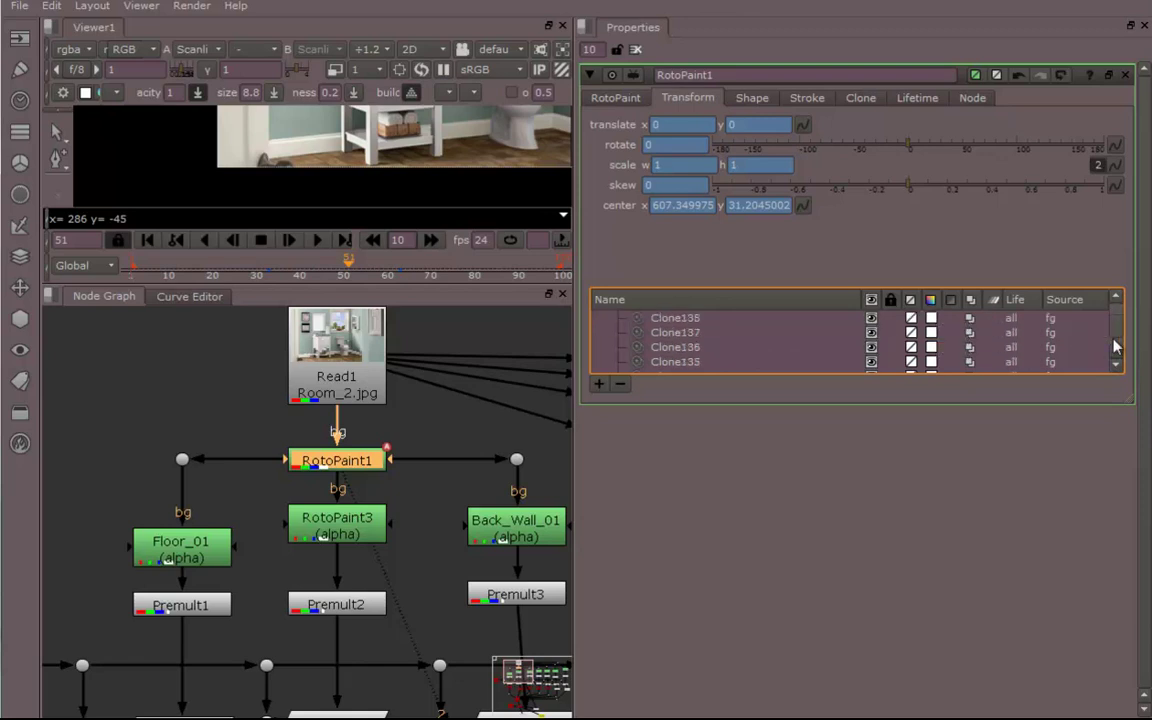
click(670, 362)
key(ctrl+a)
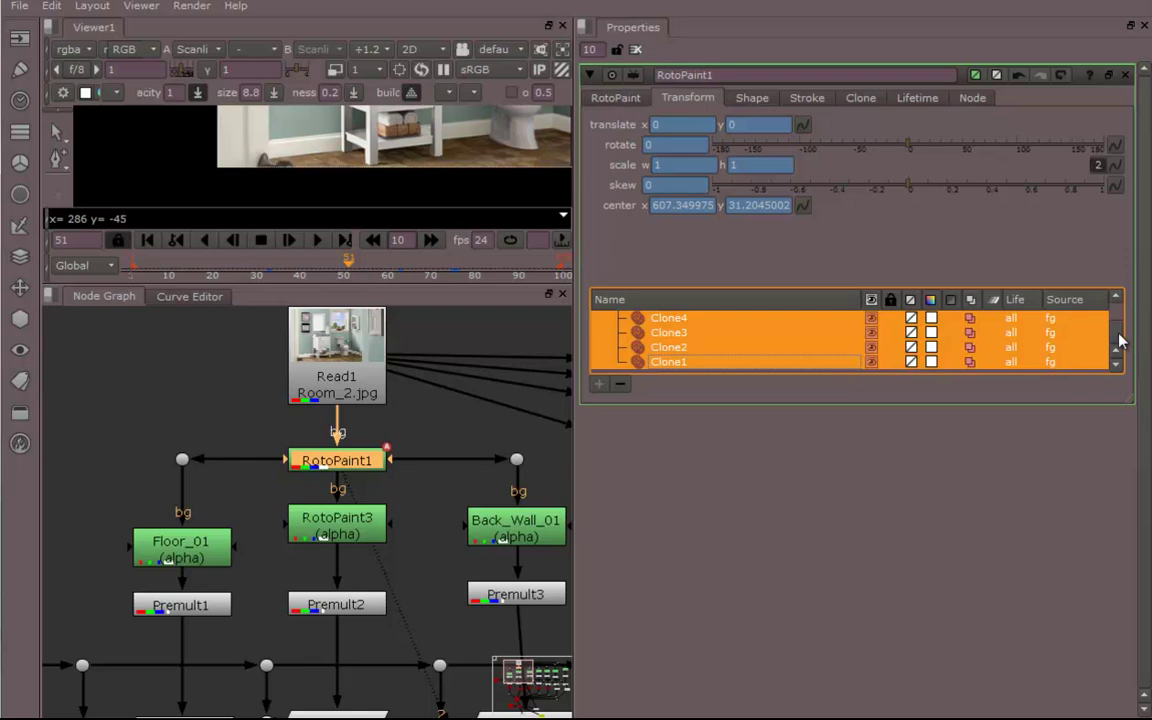
drag(1120, 340, 1116, 303)
click(917, 98)
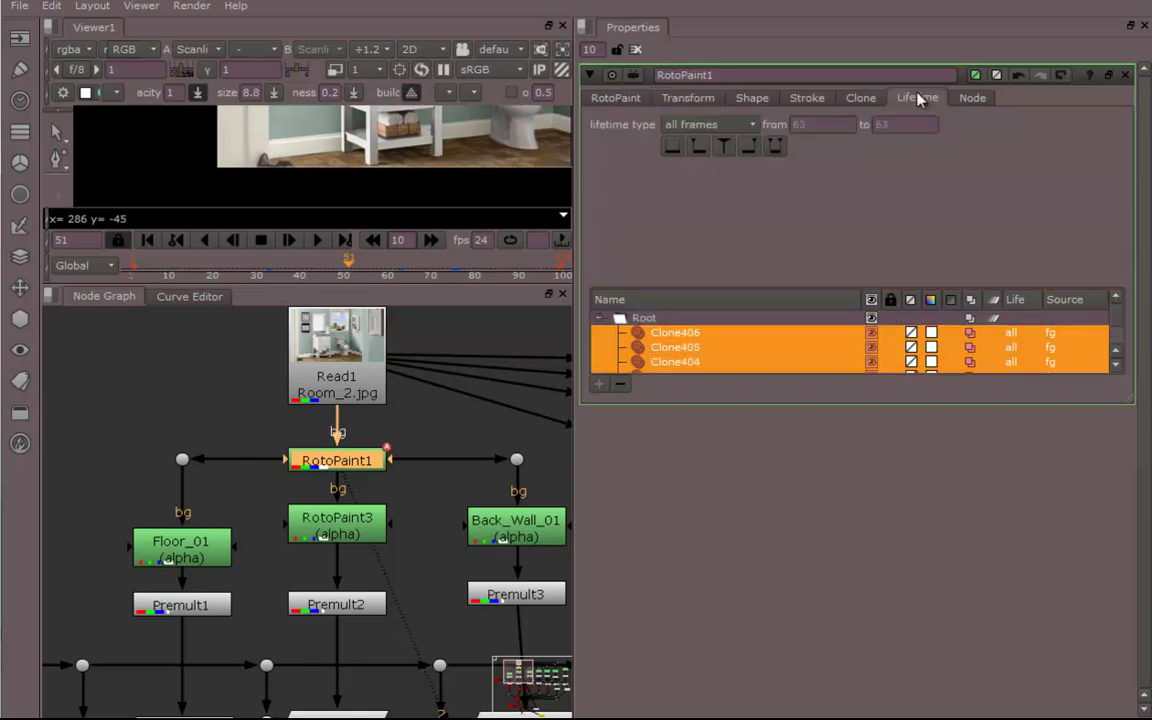
click(710, 126)
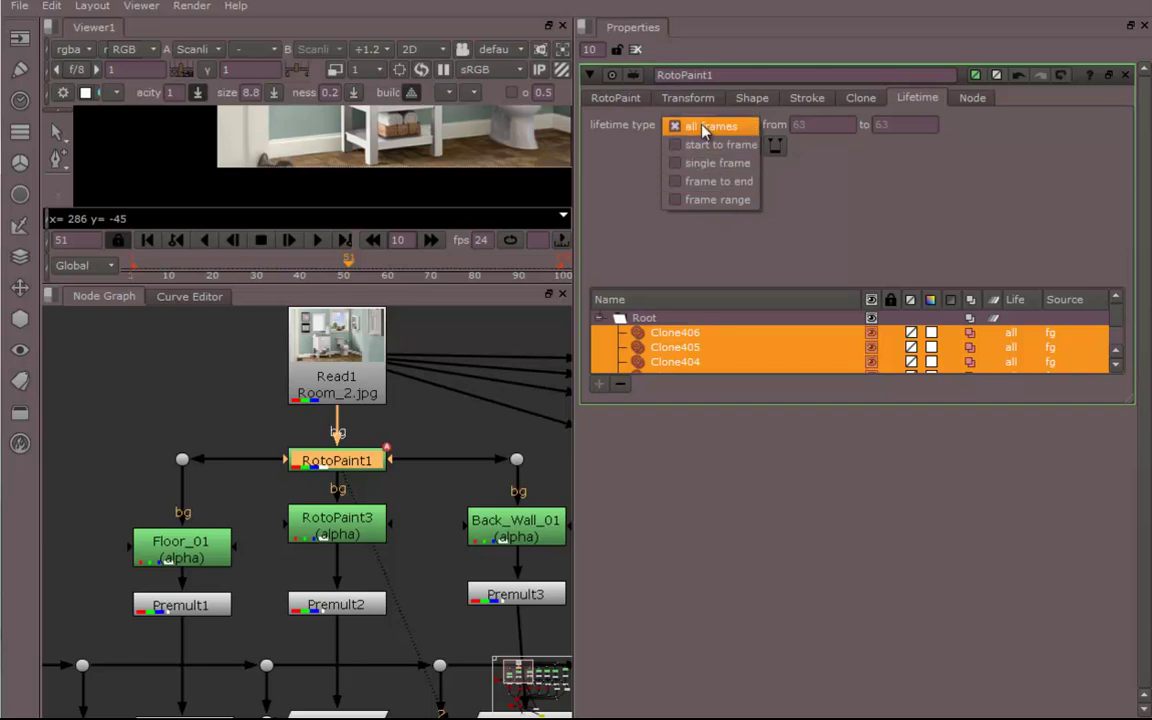
click(705, 127)
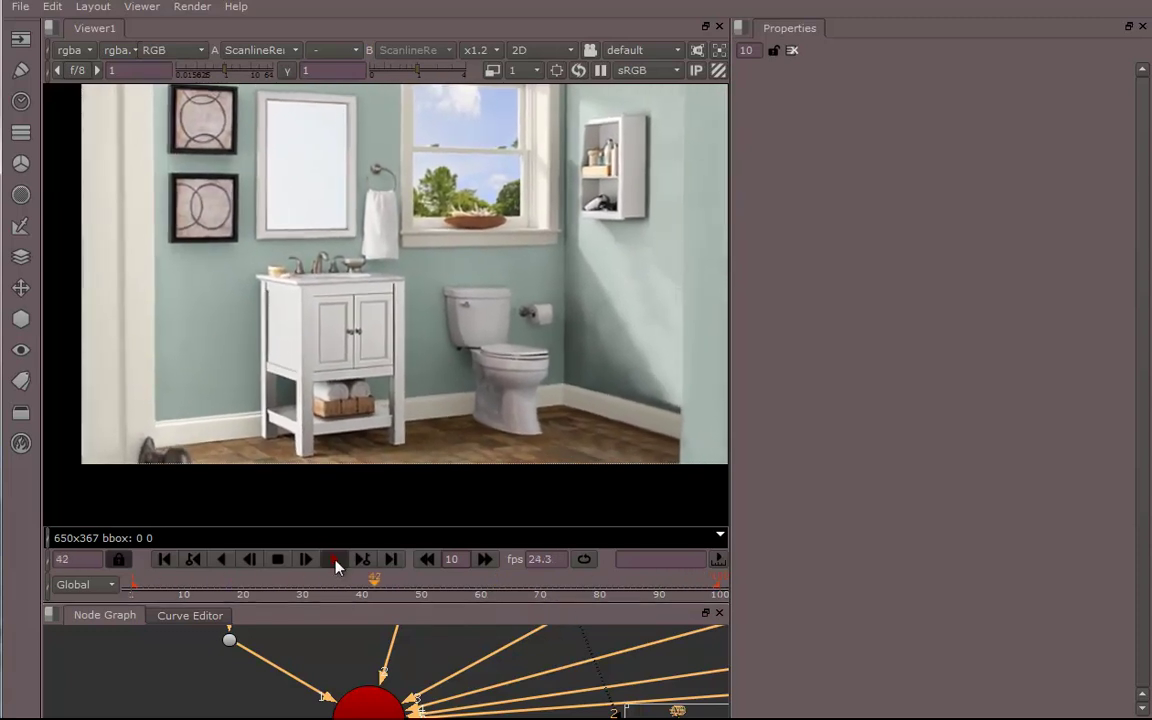
Stop playback at frame 51 and examine the RotoPaint, Roto, Premult and Project3D branches fed by Read1.
click(334, 561)
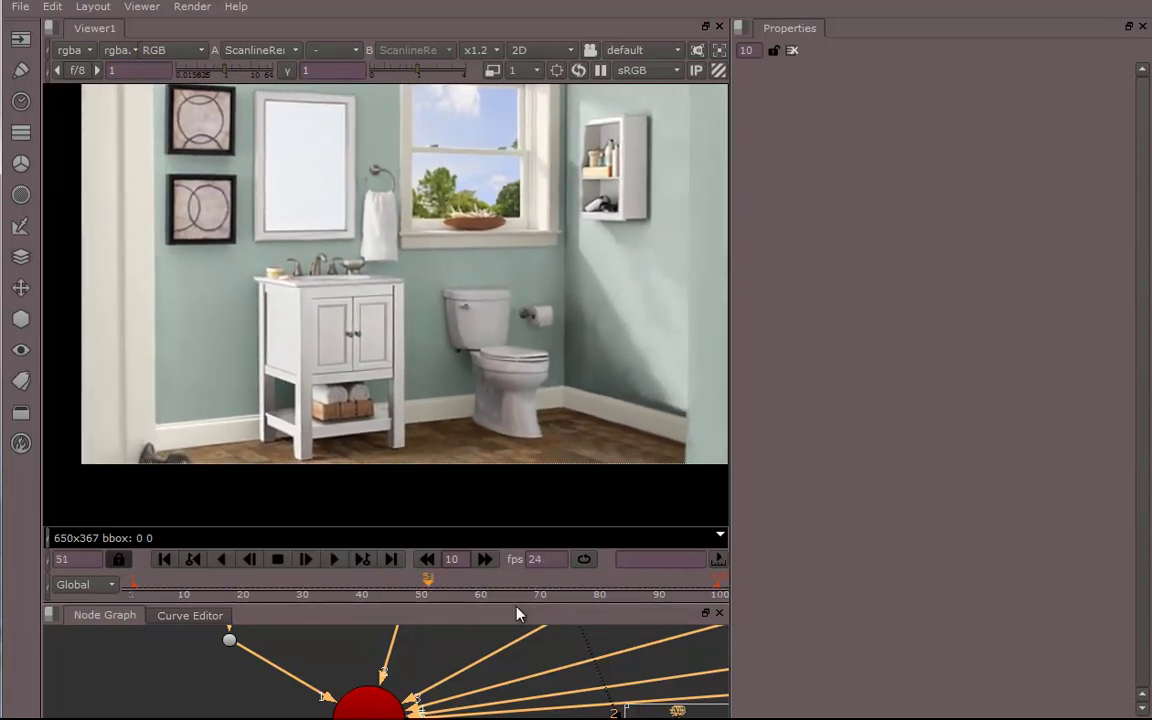
drag(514, 601, 540, 227)
middle_drag(558, 400, 421, 521)
middle_drag(636, 404, 376, 506)
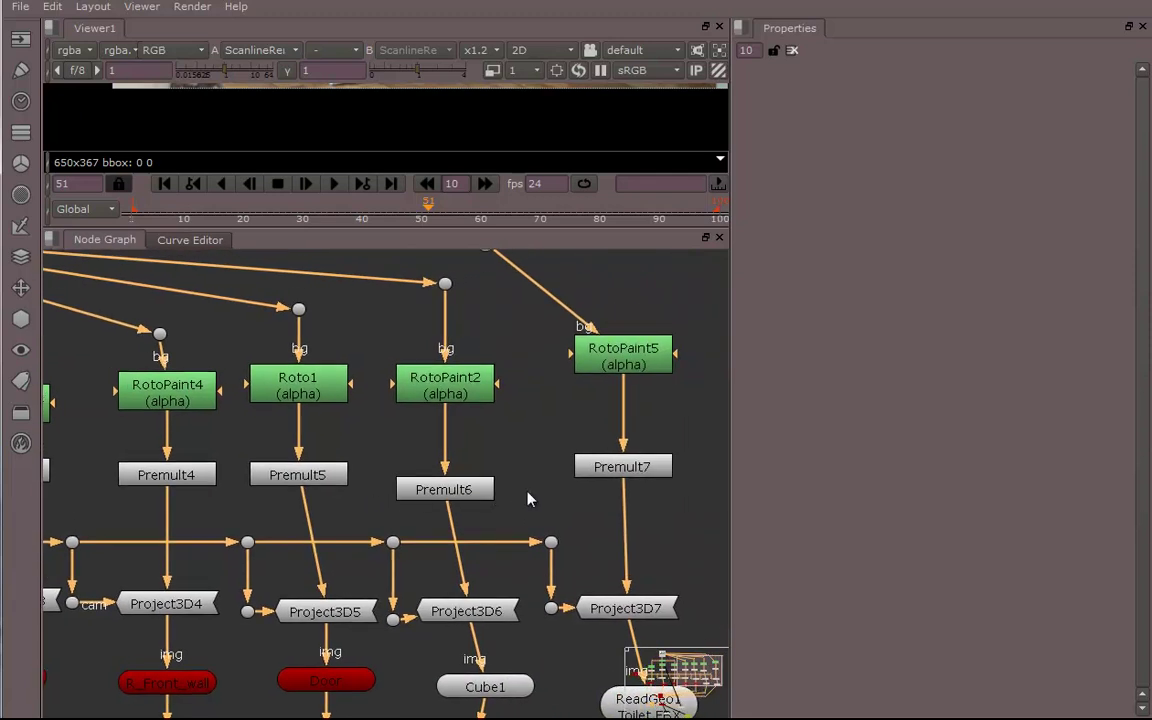
middle_drag(531, 498, 409, 484)
middle_drag(584, 501, 816, 523)
middle_drag(383, 527, 625, 501)
middle_drag(255, 491, 365, 498)
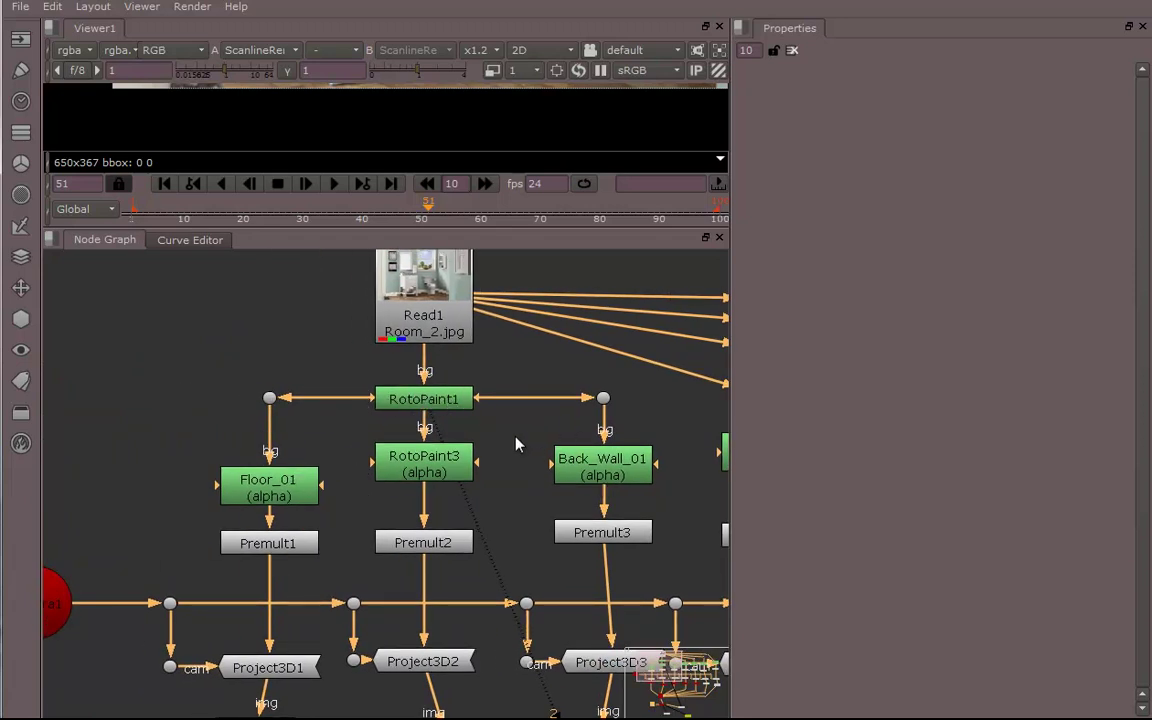
middle_drag(568, 455, 411, 493)
middle_drag(648, 477, 452, 473)
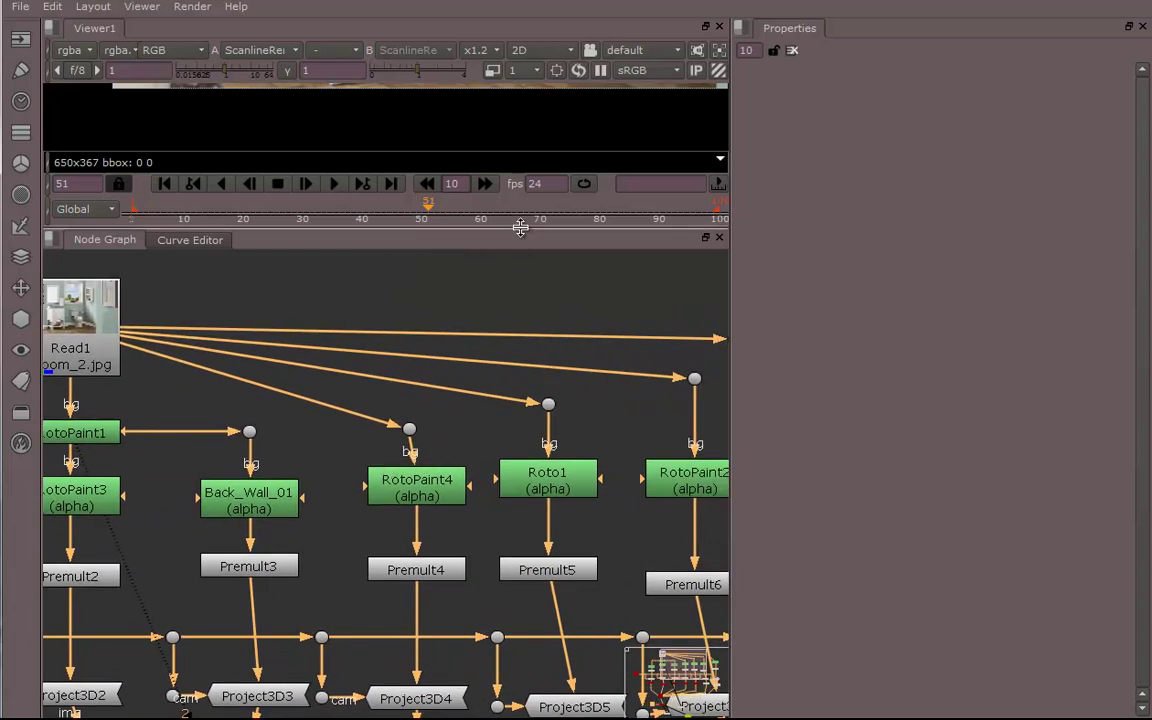
Enlarge the viewer and inspect the rendered frame around the vanity, toilet and right-hand walls.
drag(522, 239, 510, 601)
middle_drag(438, 410, 462, 442)
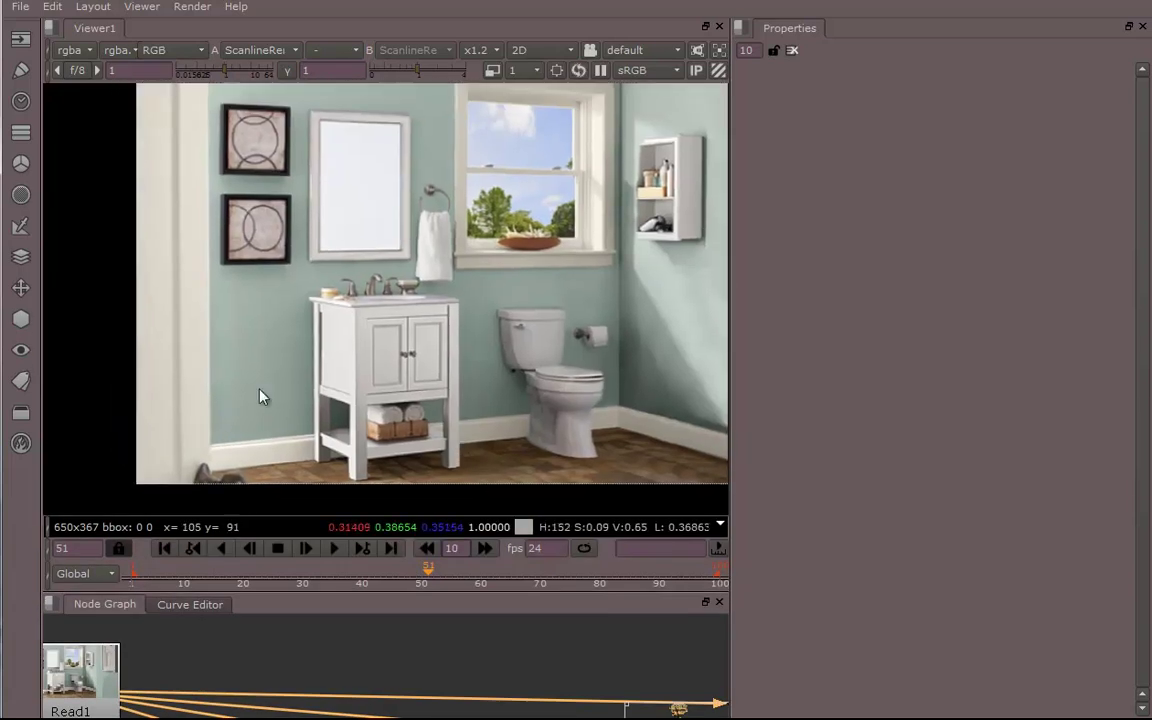
middle_drag(683, 383, 463, 384)
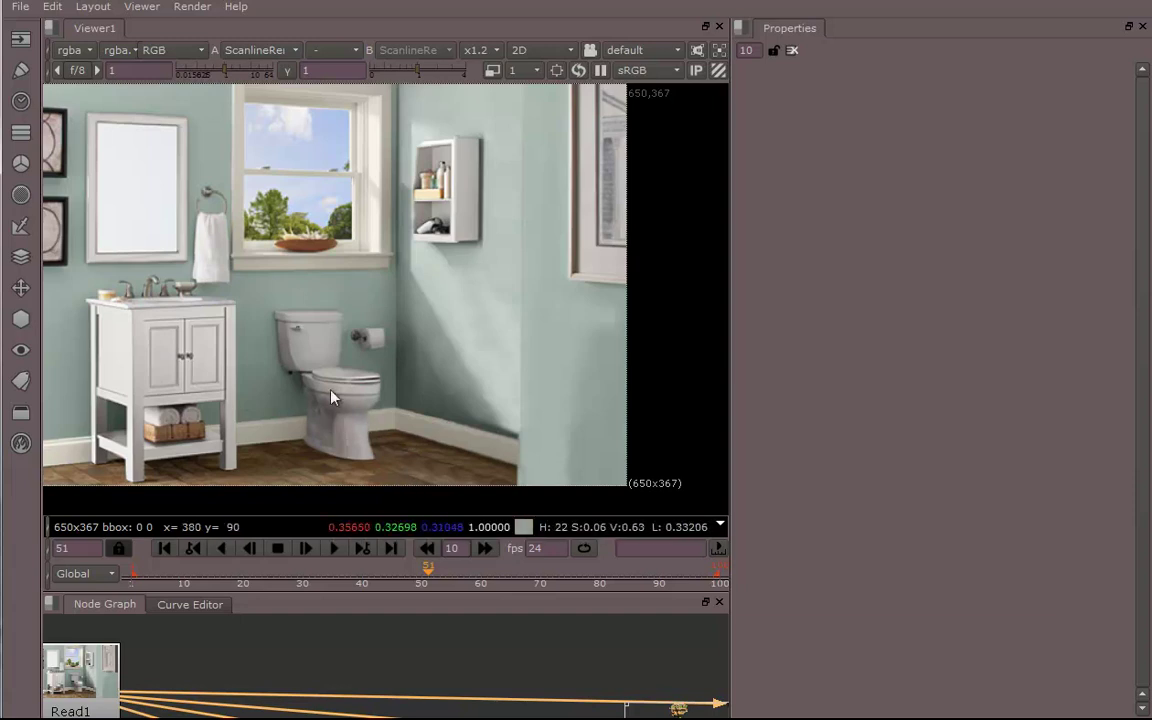
middle_drag(415, 385, 424, 314)
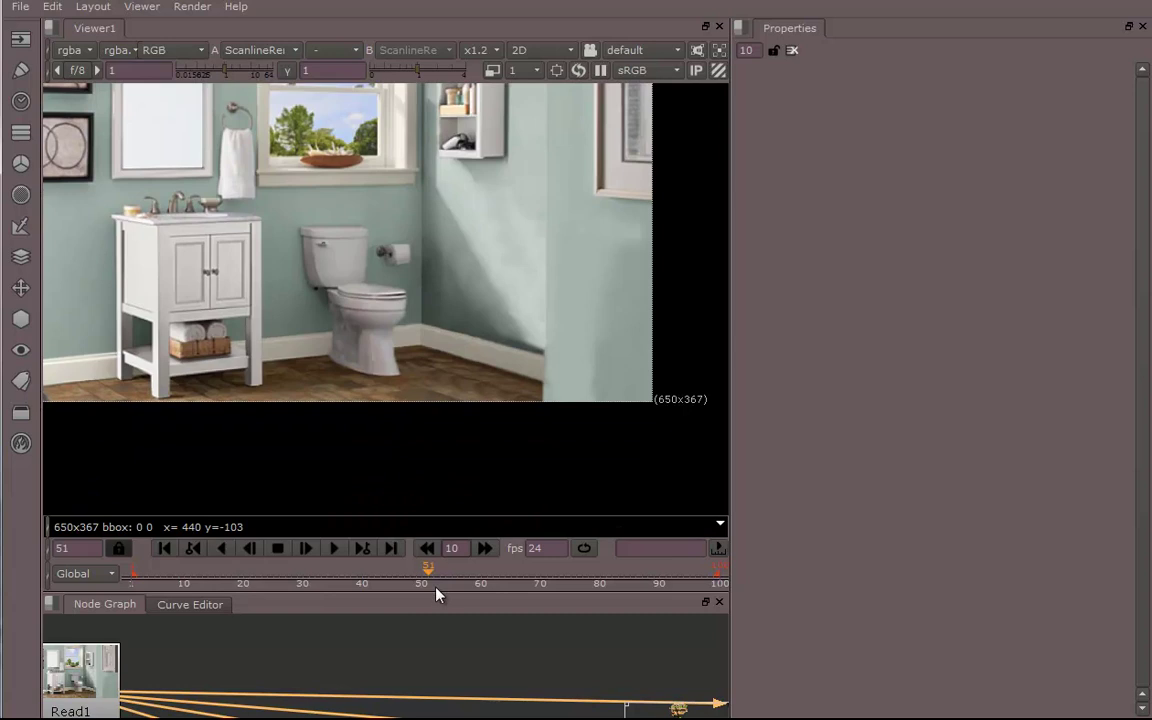
Widen the viewer and node graph over the properties area and split the height between them, with the Read1 branches in view.
middle_drag(494, 635, 527, 584)
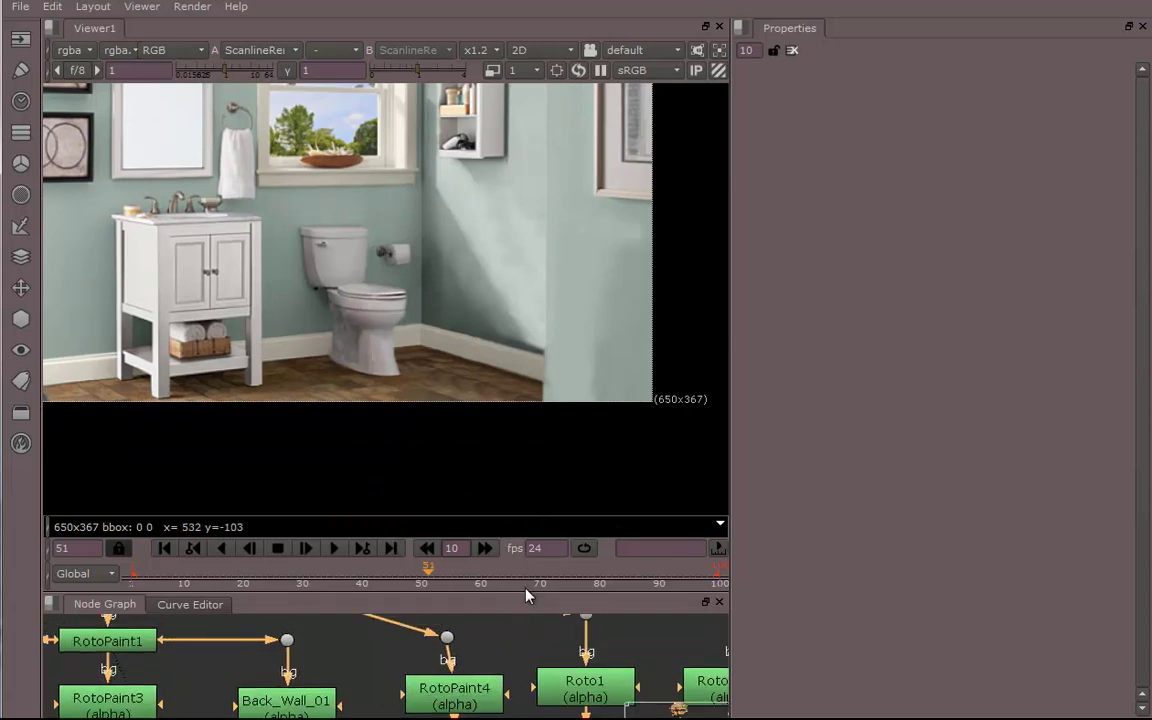
drag(527, 596, 535, 245)
middle_drag(355, 355, 446, 482)
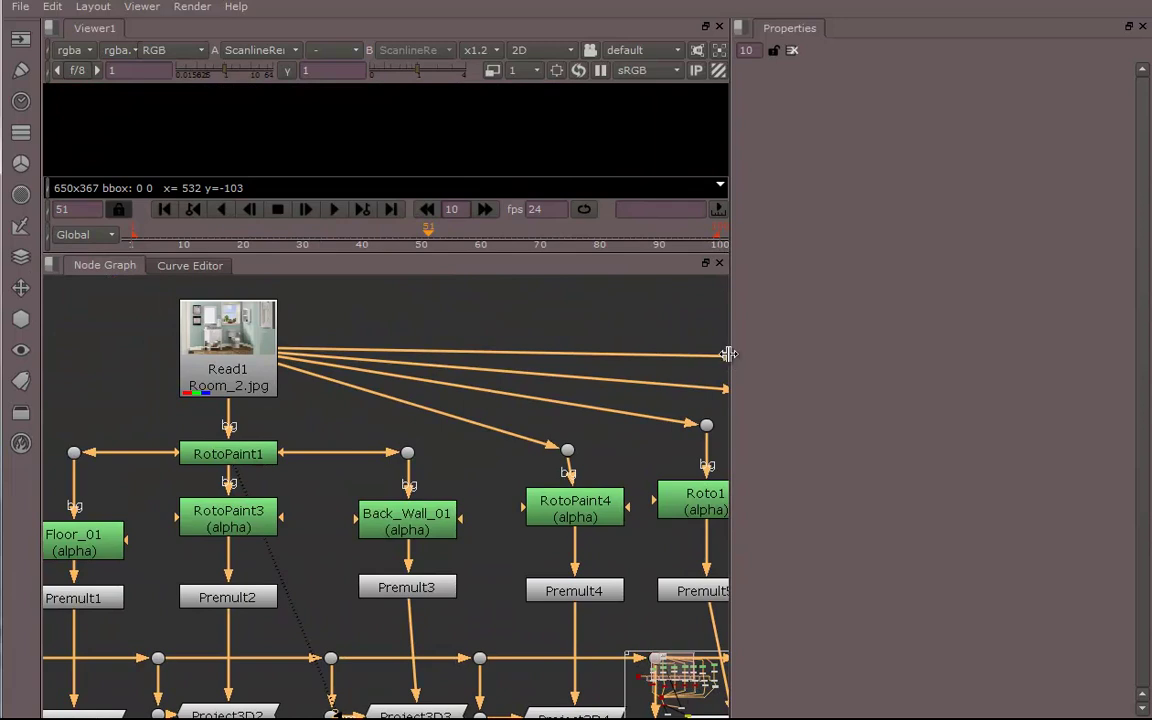
drag(733, 365, 1099, 339)
drag(895, 257, 880, 456)
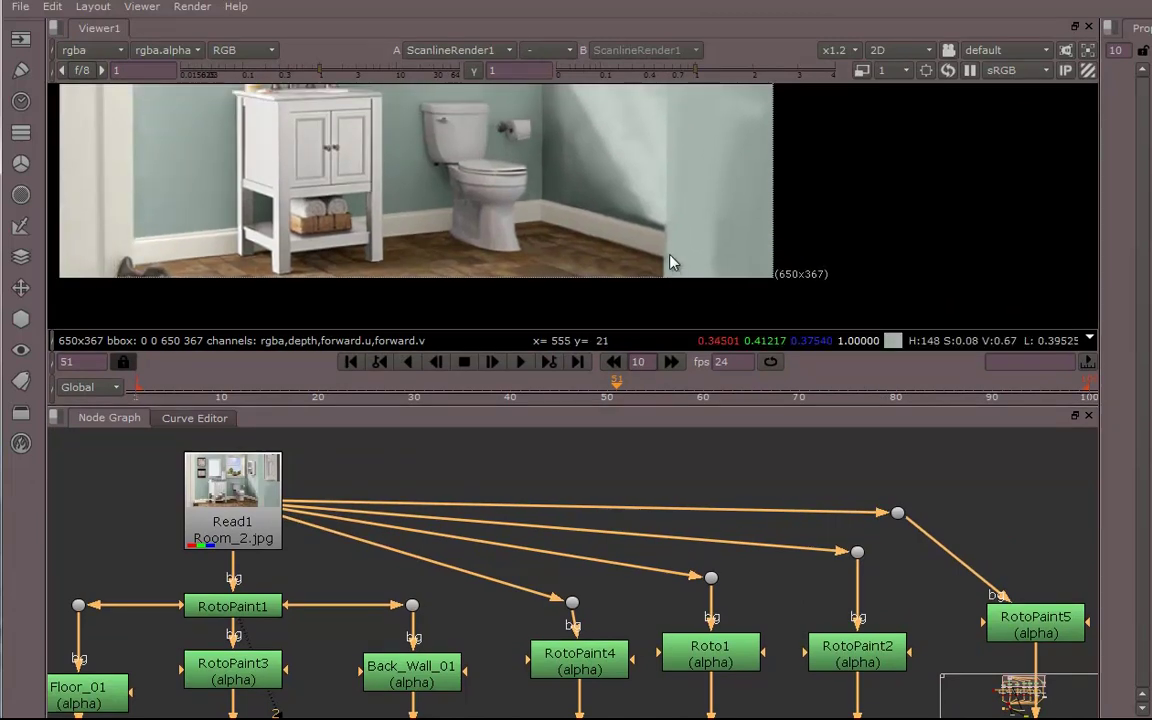
Fit the rendered frame in the viewer and examine the wall, floor and door cards, Cube1 and ReadGeo1 below their Project3D nodes.
key(f)
middle_drag(381, 542, 432, 377)
middle_drag(386, 532, 390, 425)
middle_drag(537, 671, 494, 579)
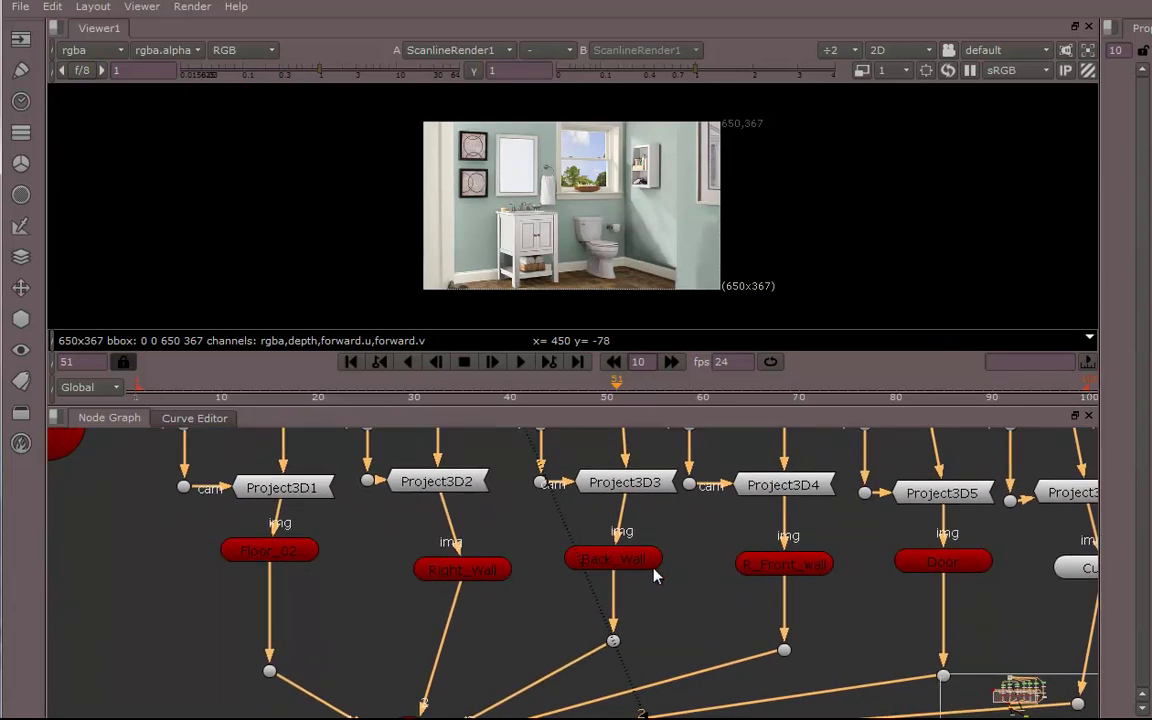
middle_drag(676, 568, 399, 560)
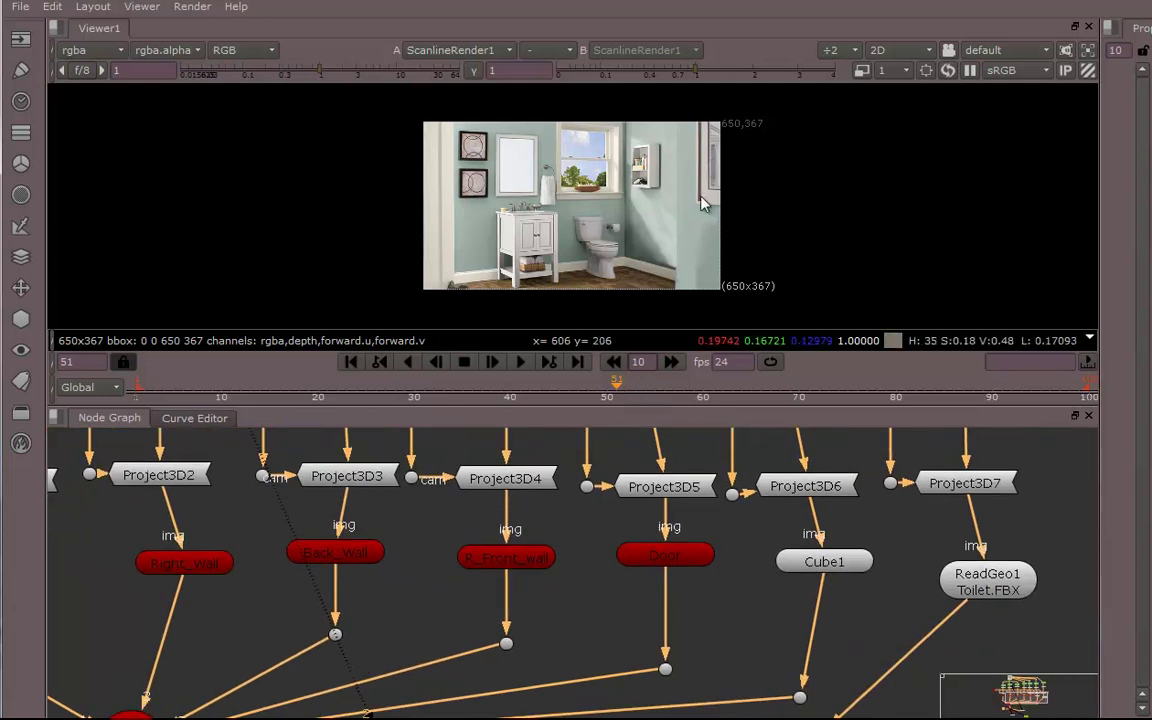
middle_drag(735, 585, 604, 554)
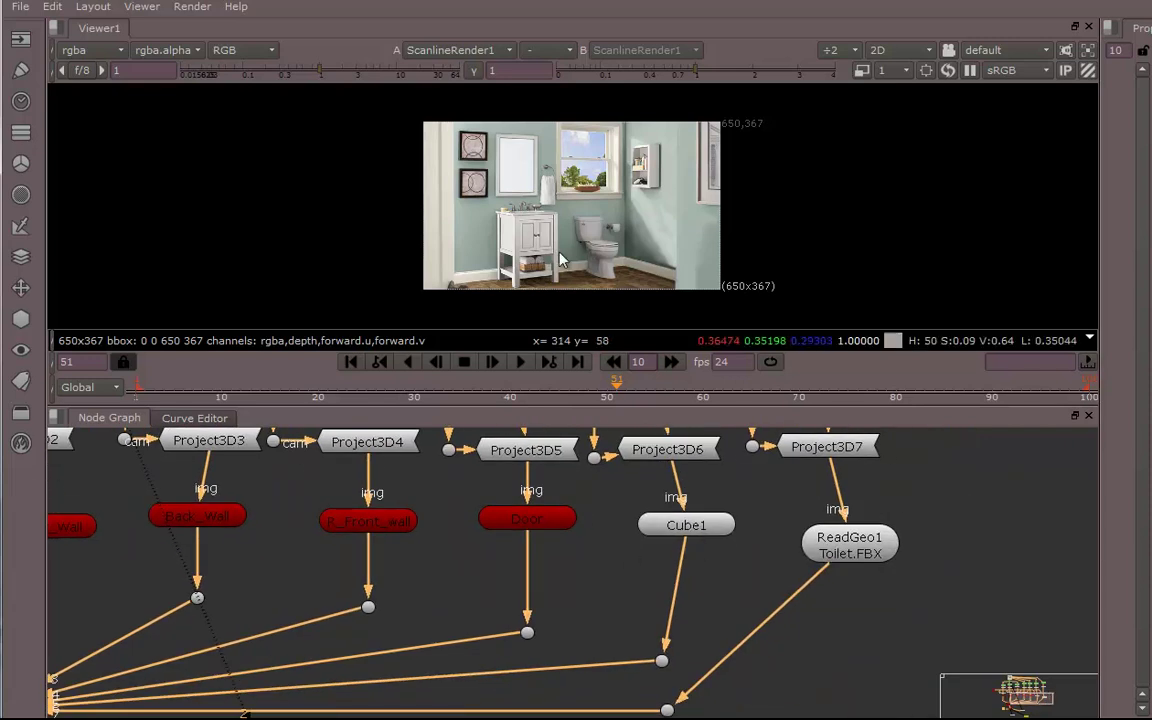
middle_drag(758, 553, 601, 569)
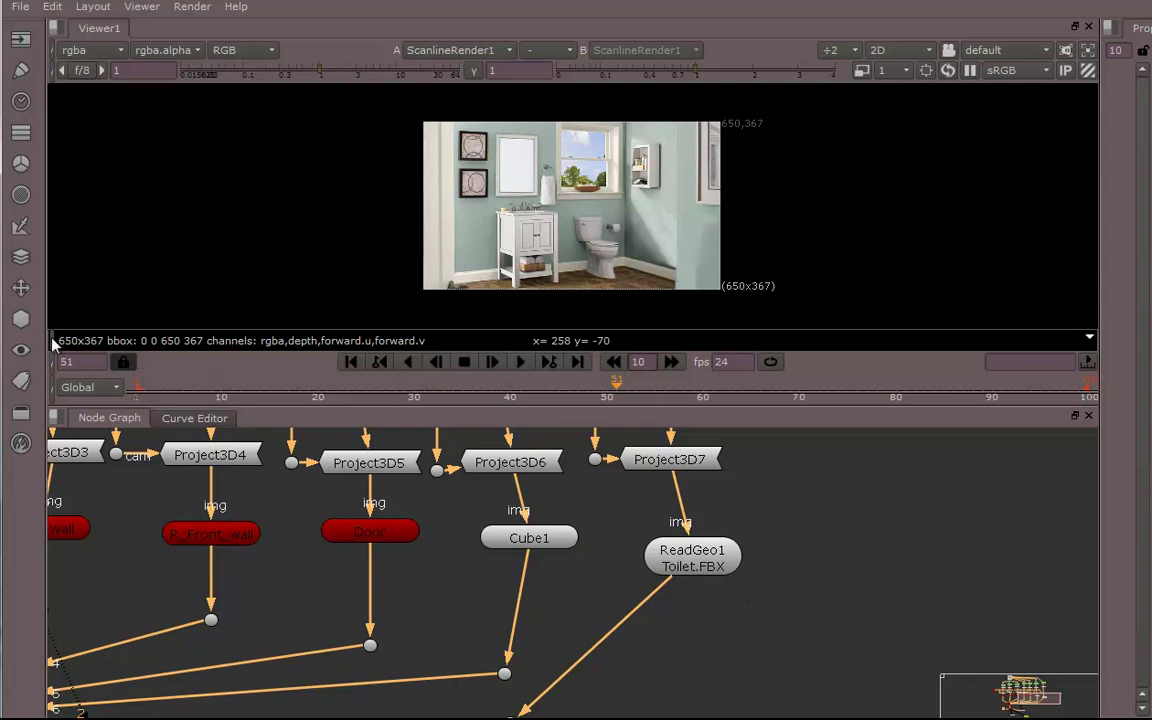
Locate the ReadGeo node among the 3D geometry nodes and inspect the toilet in the rendered frame.
click(21, 318)
mouse_move(83, 347)
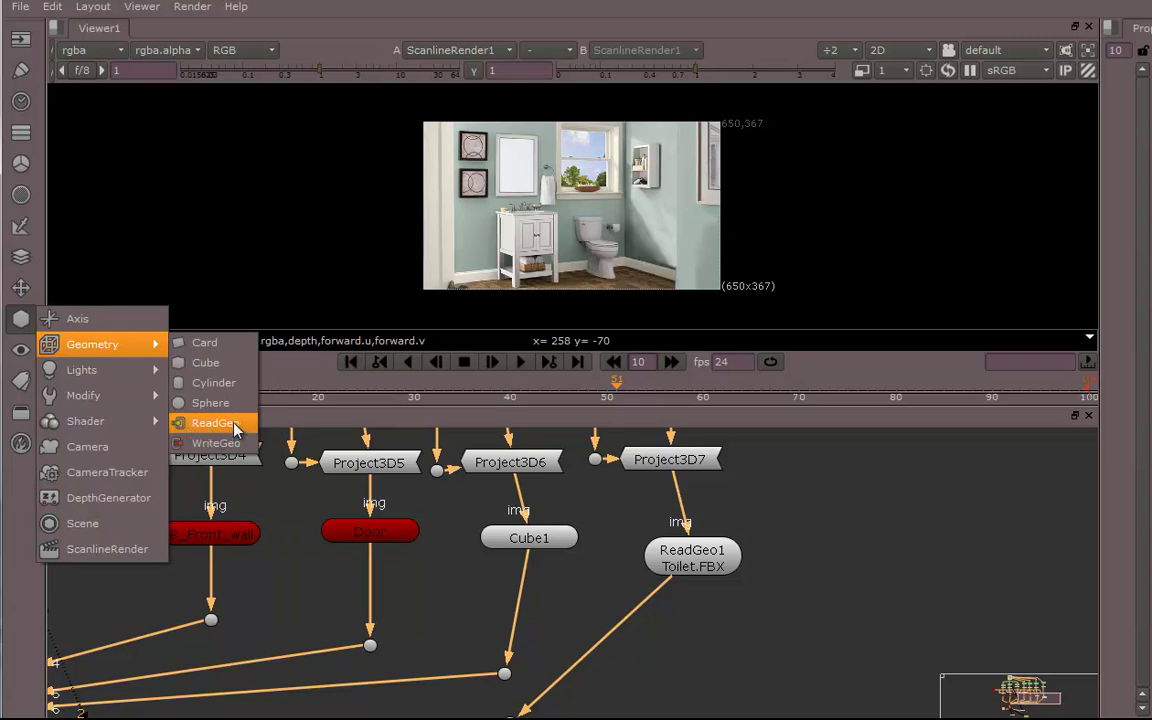
mouse_move(679, 276)
middle_down()
mouse_move(604, 240)
mouse_move(691, 256)
middle_up()
scroll(637, 250, up, 4)
scroll(690, 260, up, 2)
scroll(640, 257, down, 3)
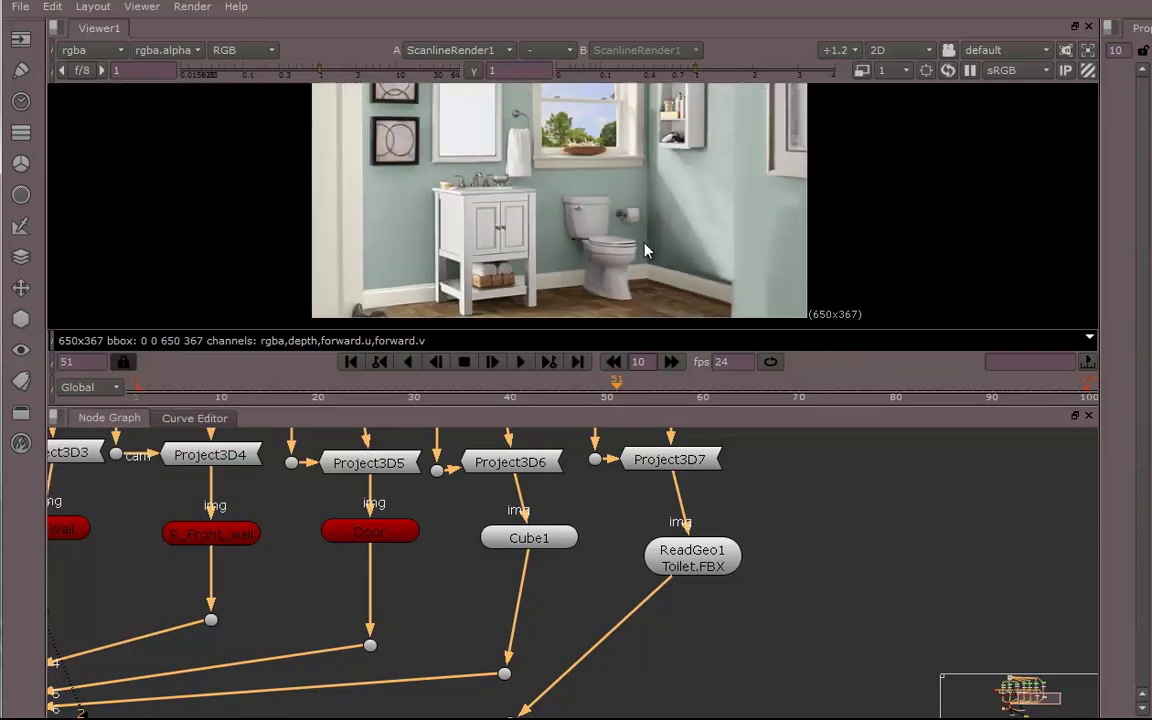
scroll(600, 255, down, 3)
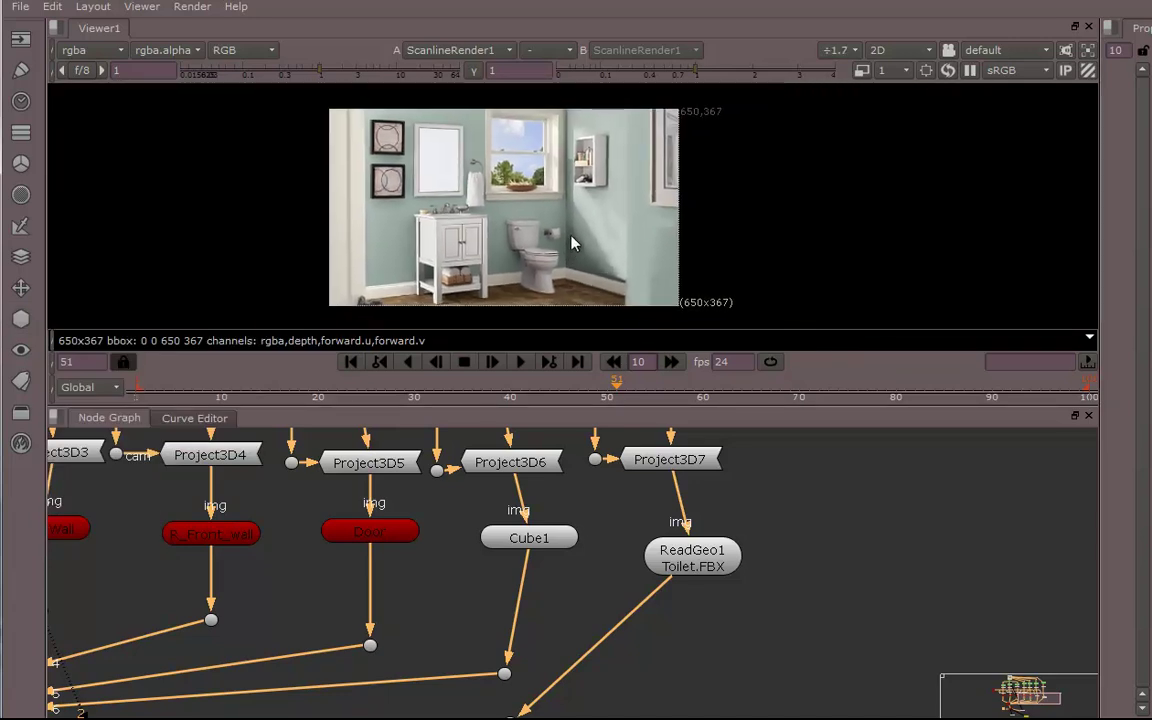
middle_drag(570, 240, 540, 240)
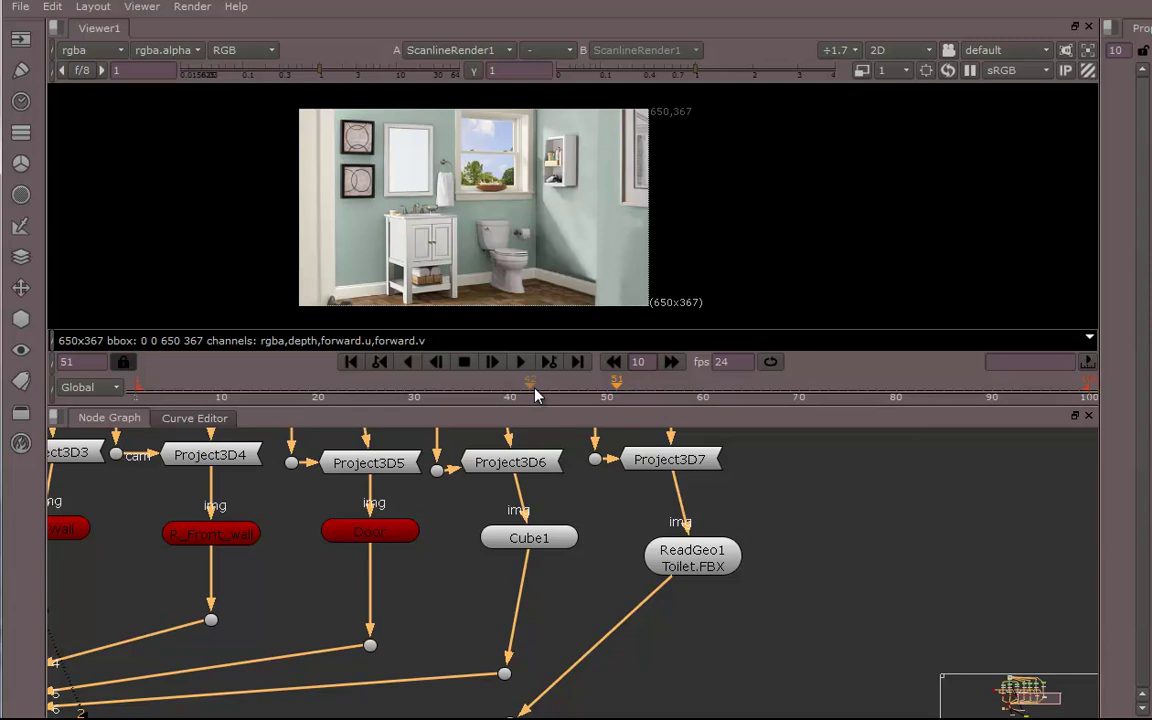
Enlarge the viewer and zoom in until the full rendered bathroom frame fills its height.
drag(535, 410, 528, 517)
scroll(540, 385, up, 4)
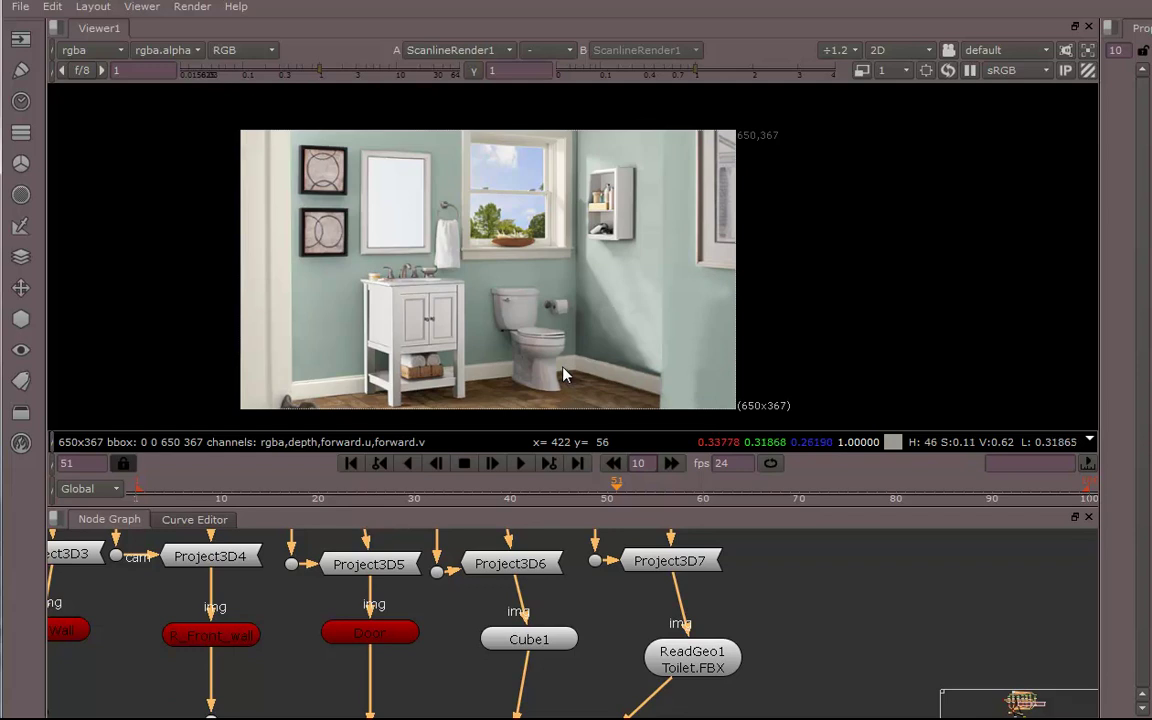
middle_drag(563, 375, 576, 357)
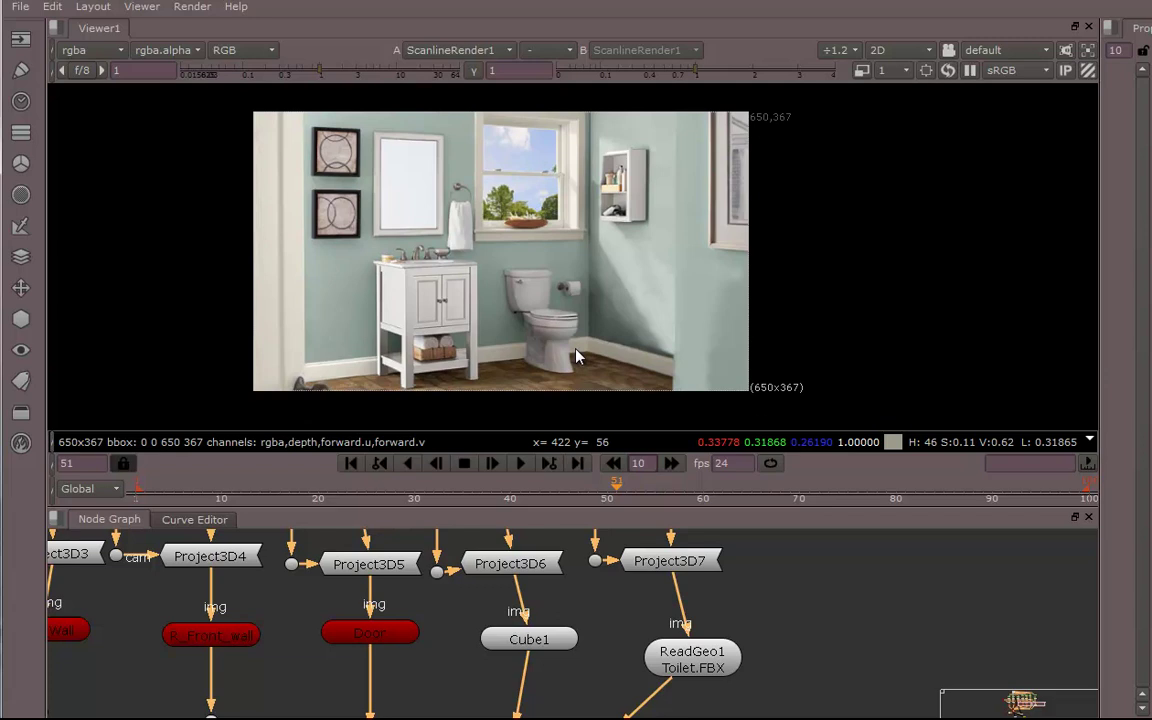